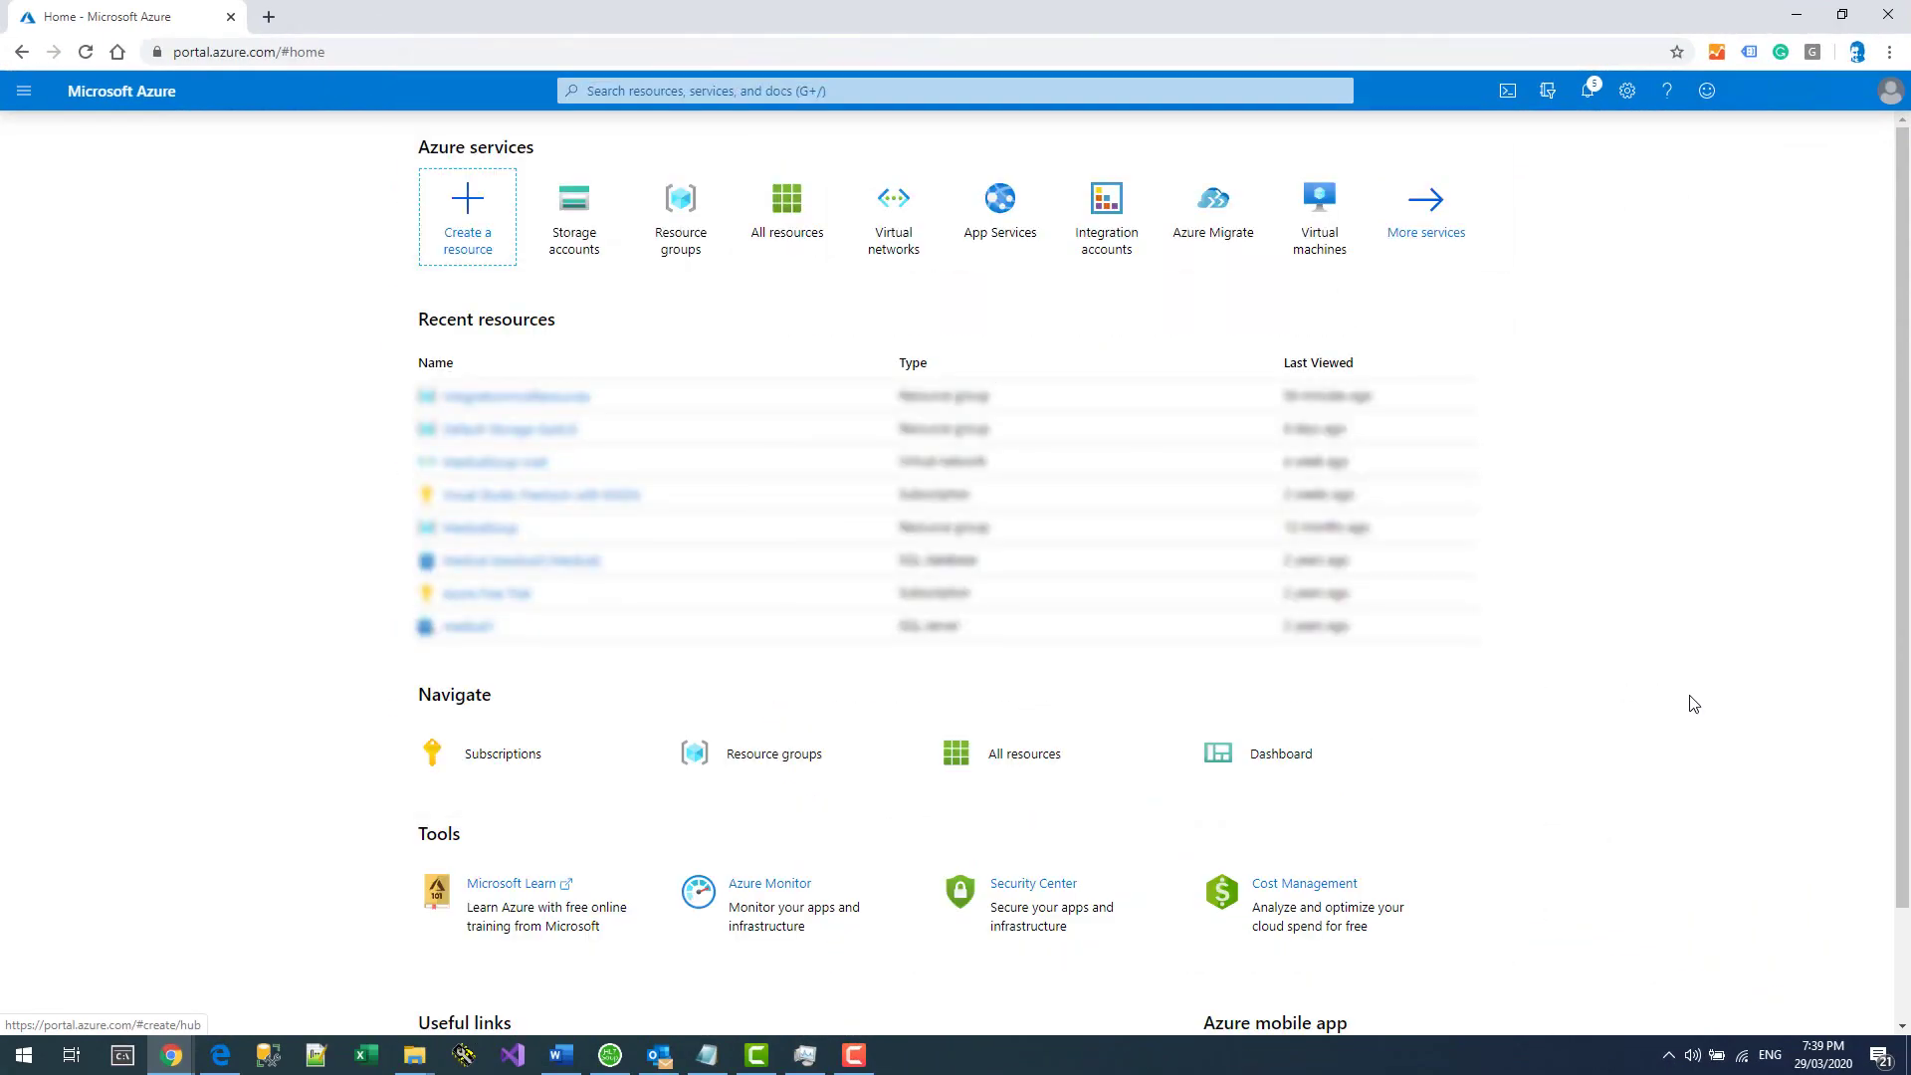
Start a new storage account in a new resource group named IntegrationHostResources.
left_click(587, 209)
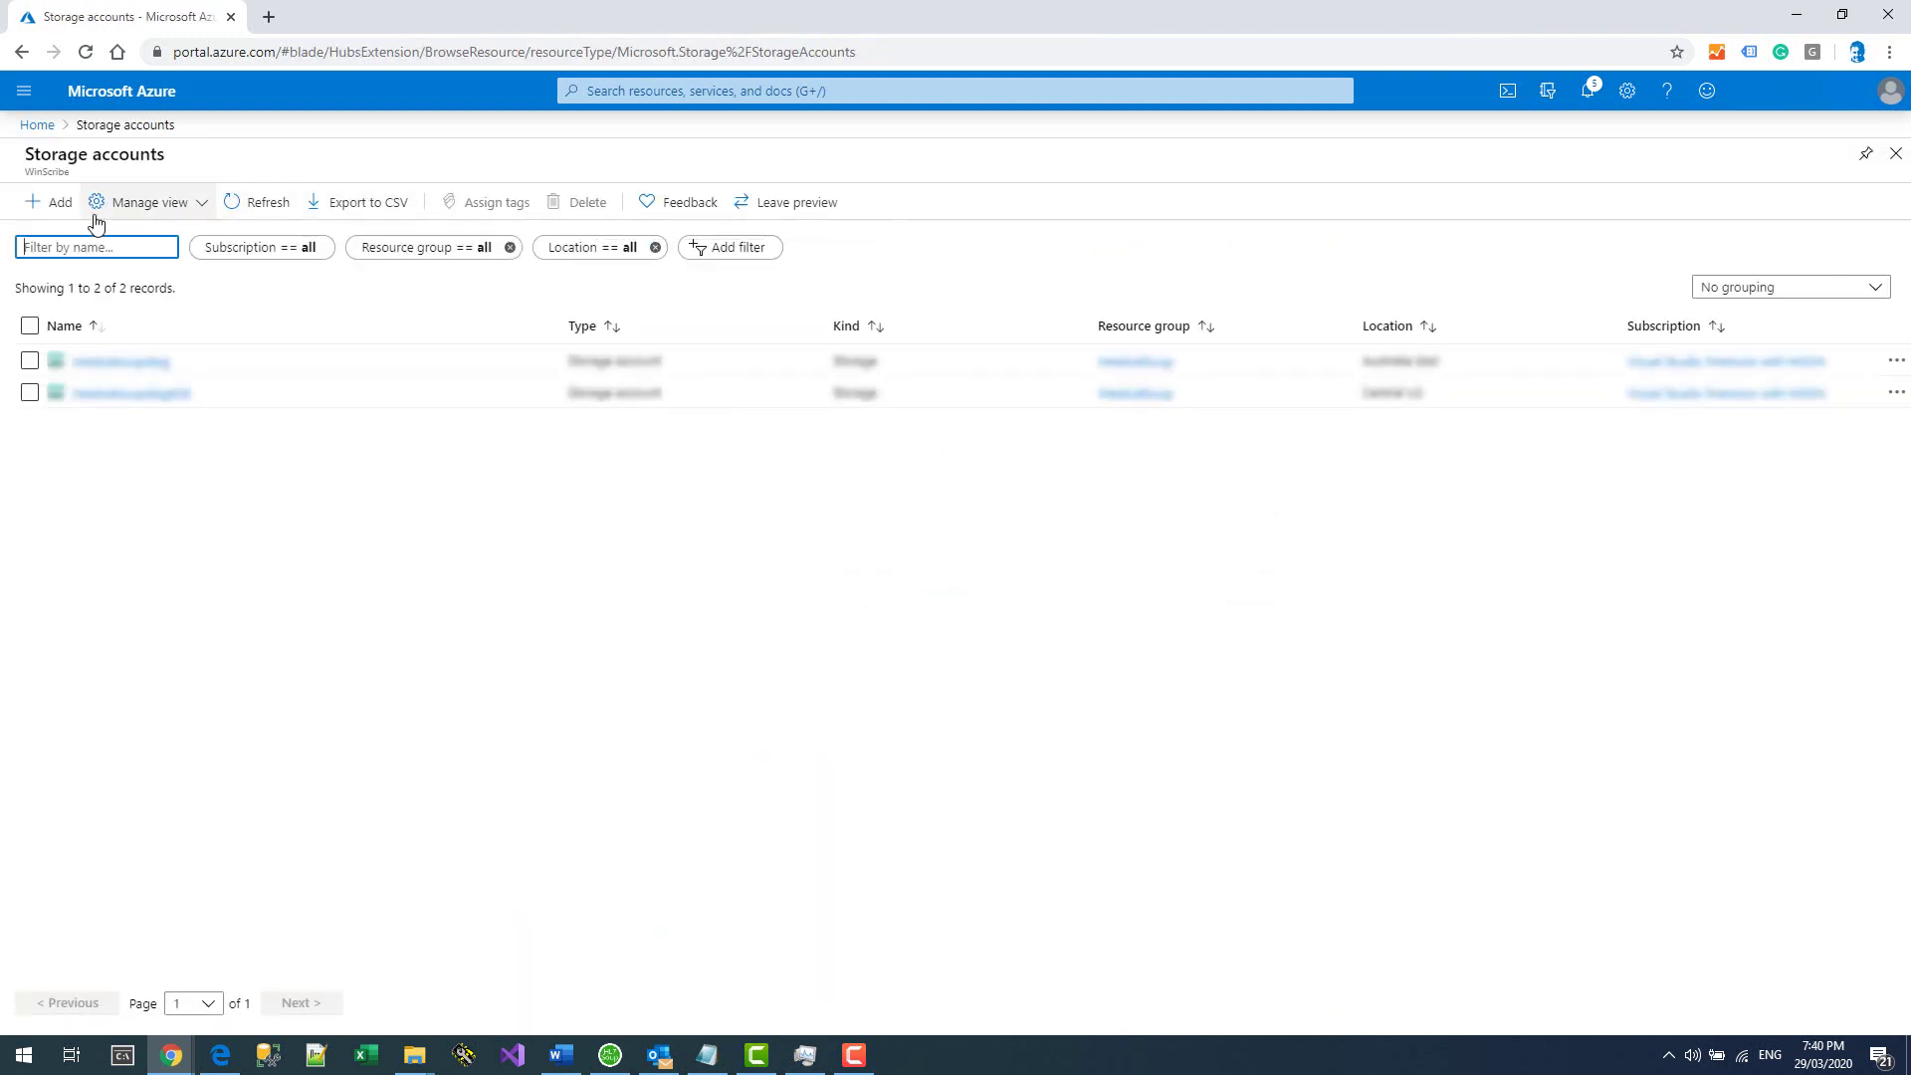
left_click(58, 202)
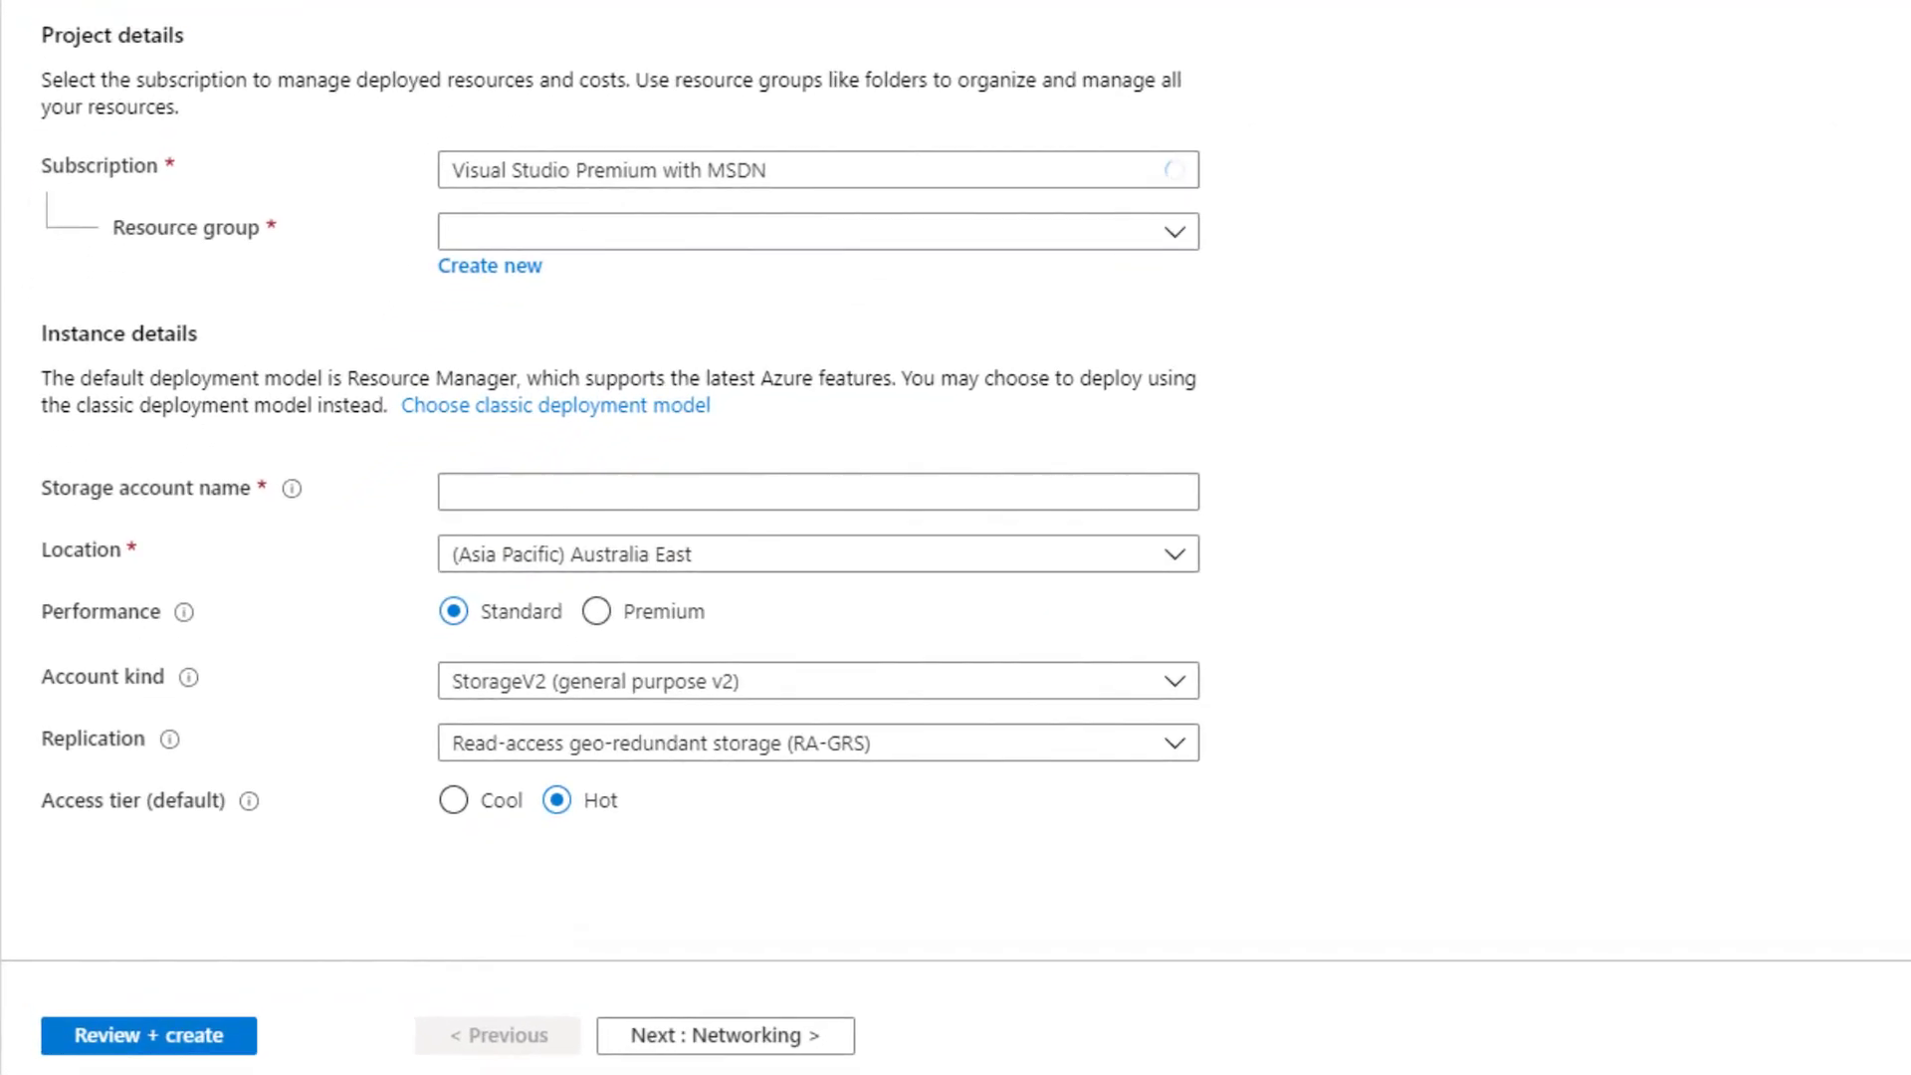
left_click(465, 283)
type("Integ")
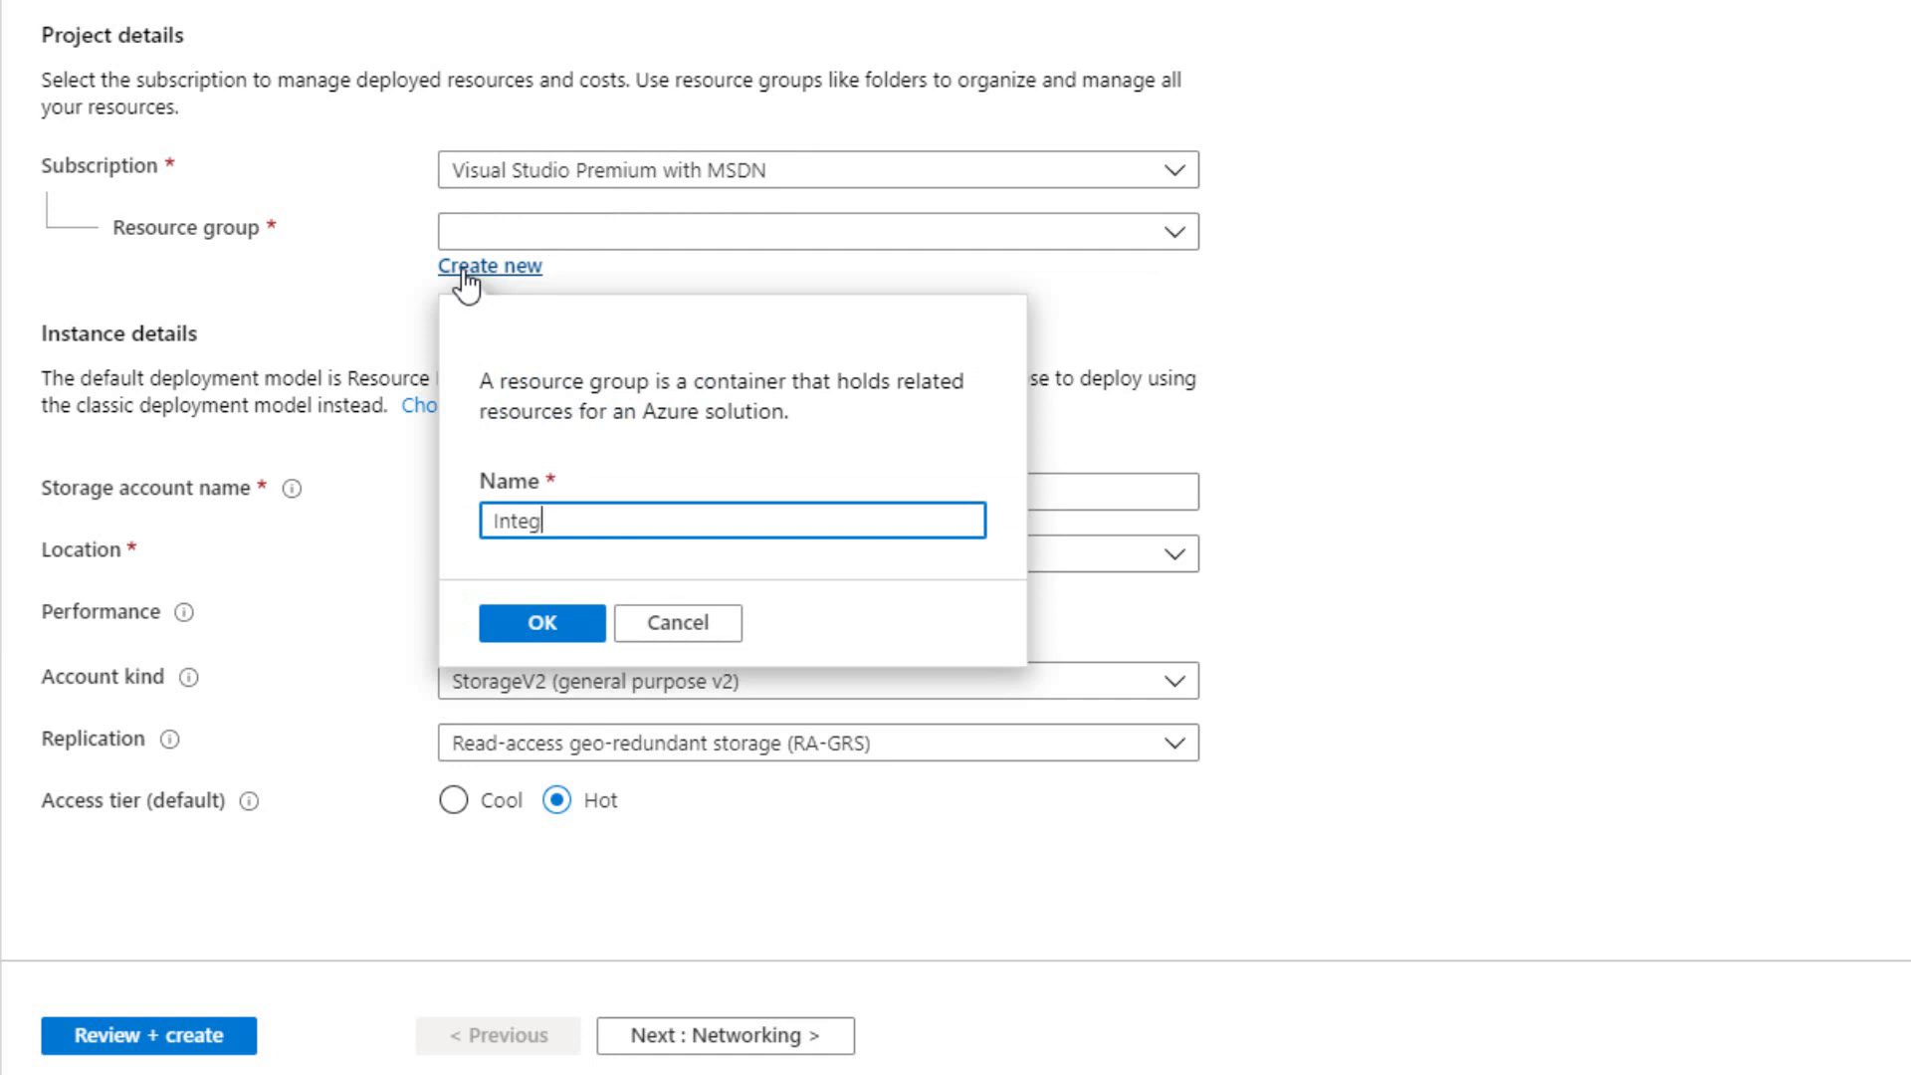
type("rationHostResources")
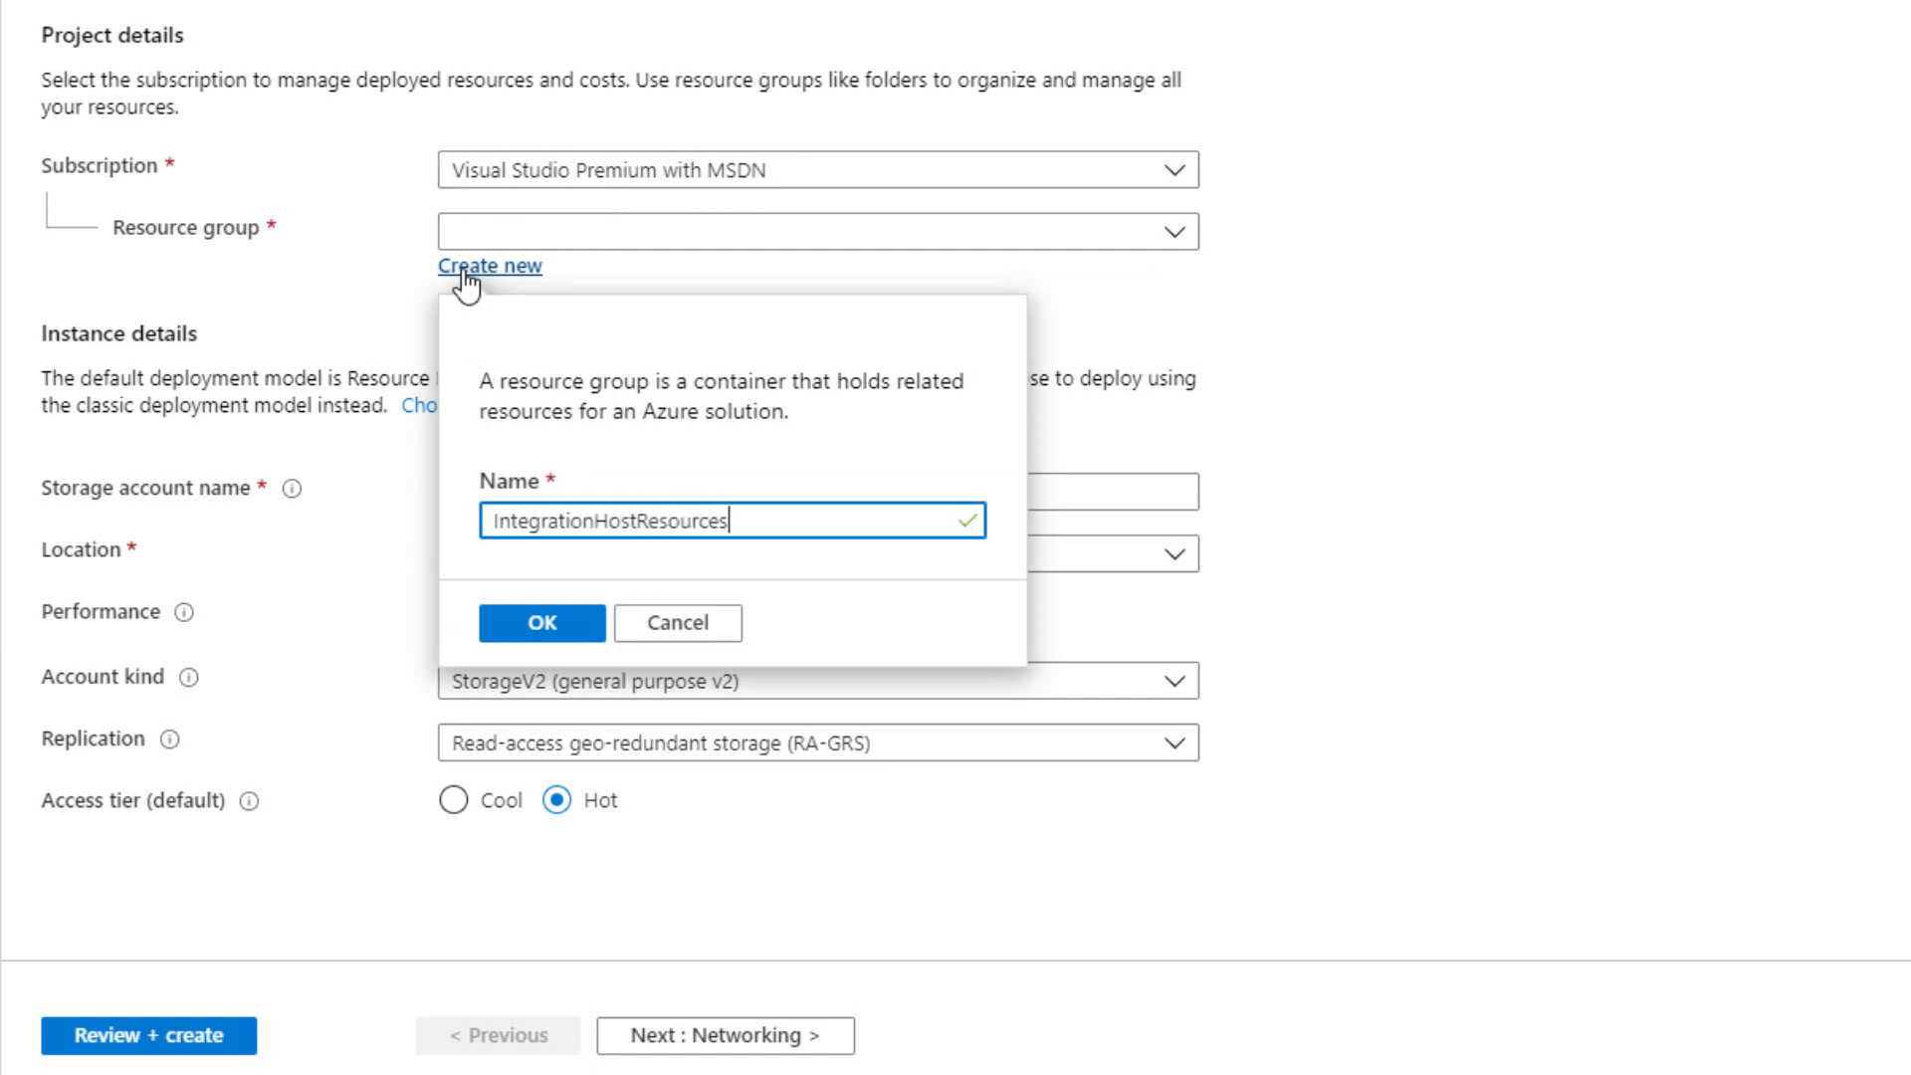
left_click(523, 623)
Name the storage account integrationhoststorage and set its access tier to Cool.
left_click(511, 497)
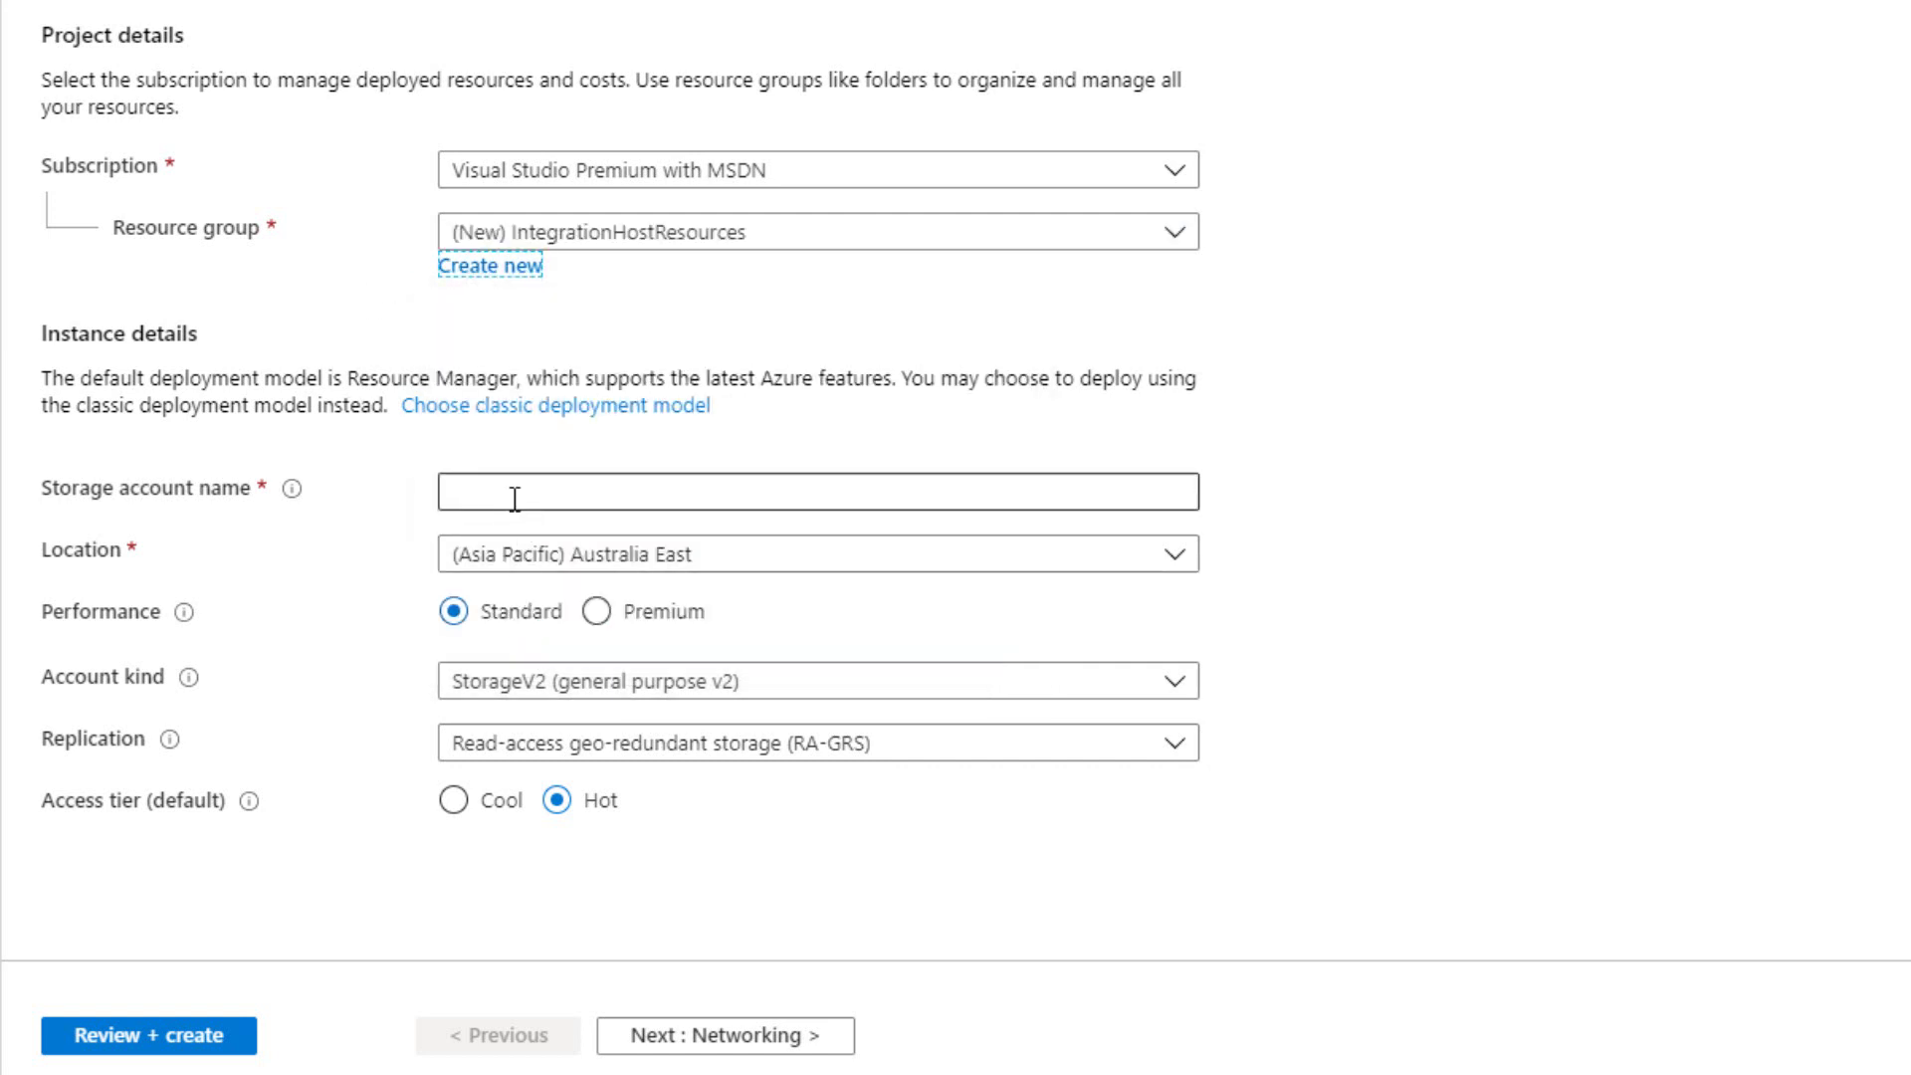
type("integration")
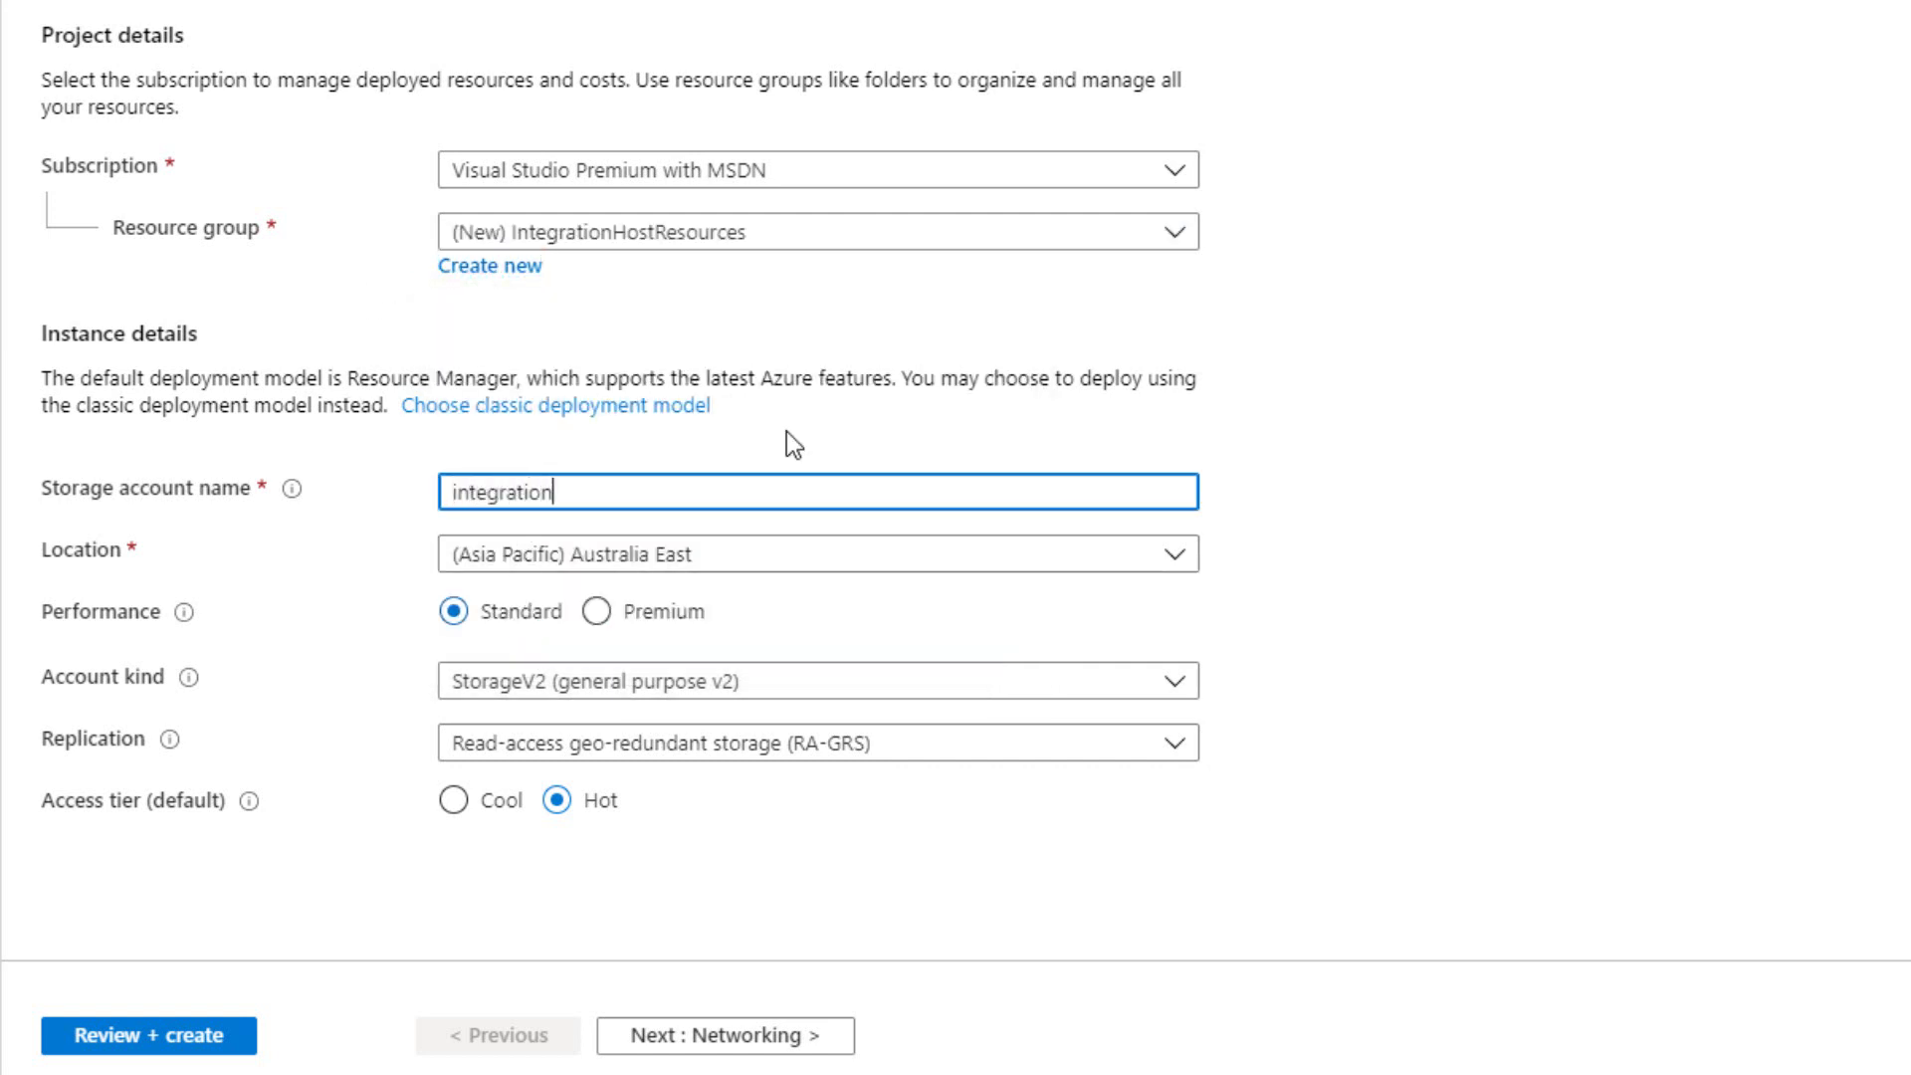
type("hoststorage")
left_click(453, 801)
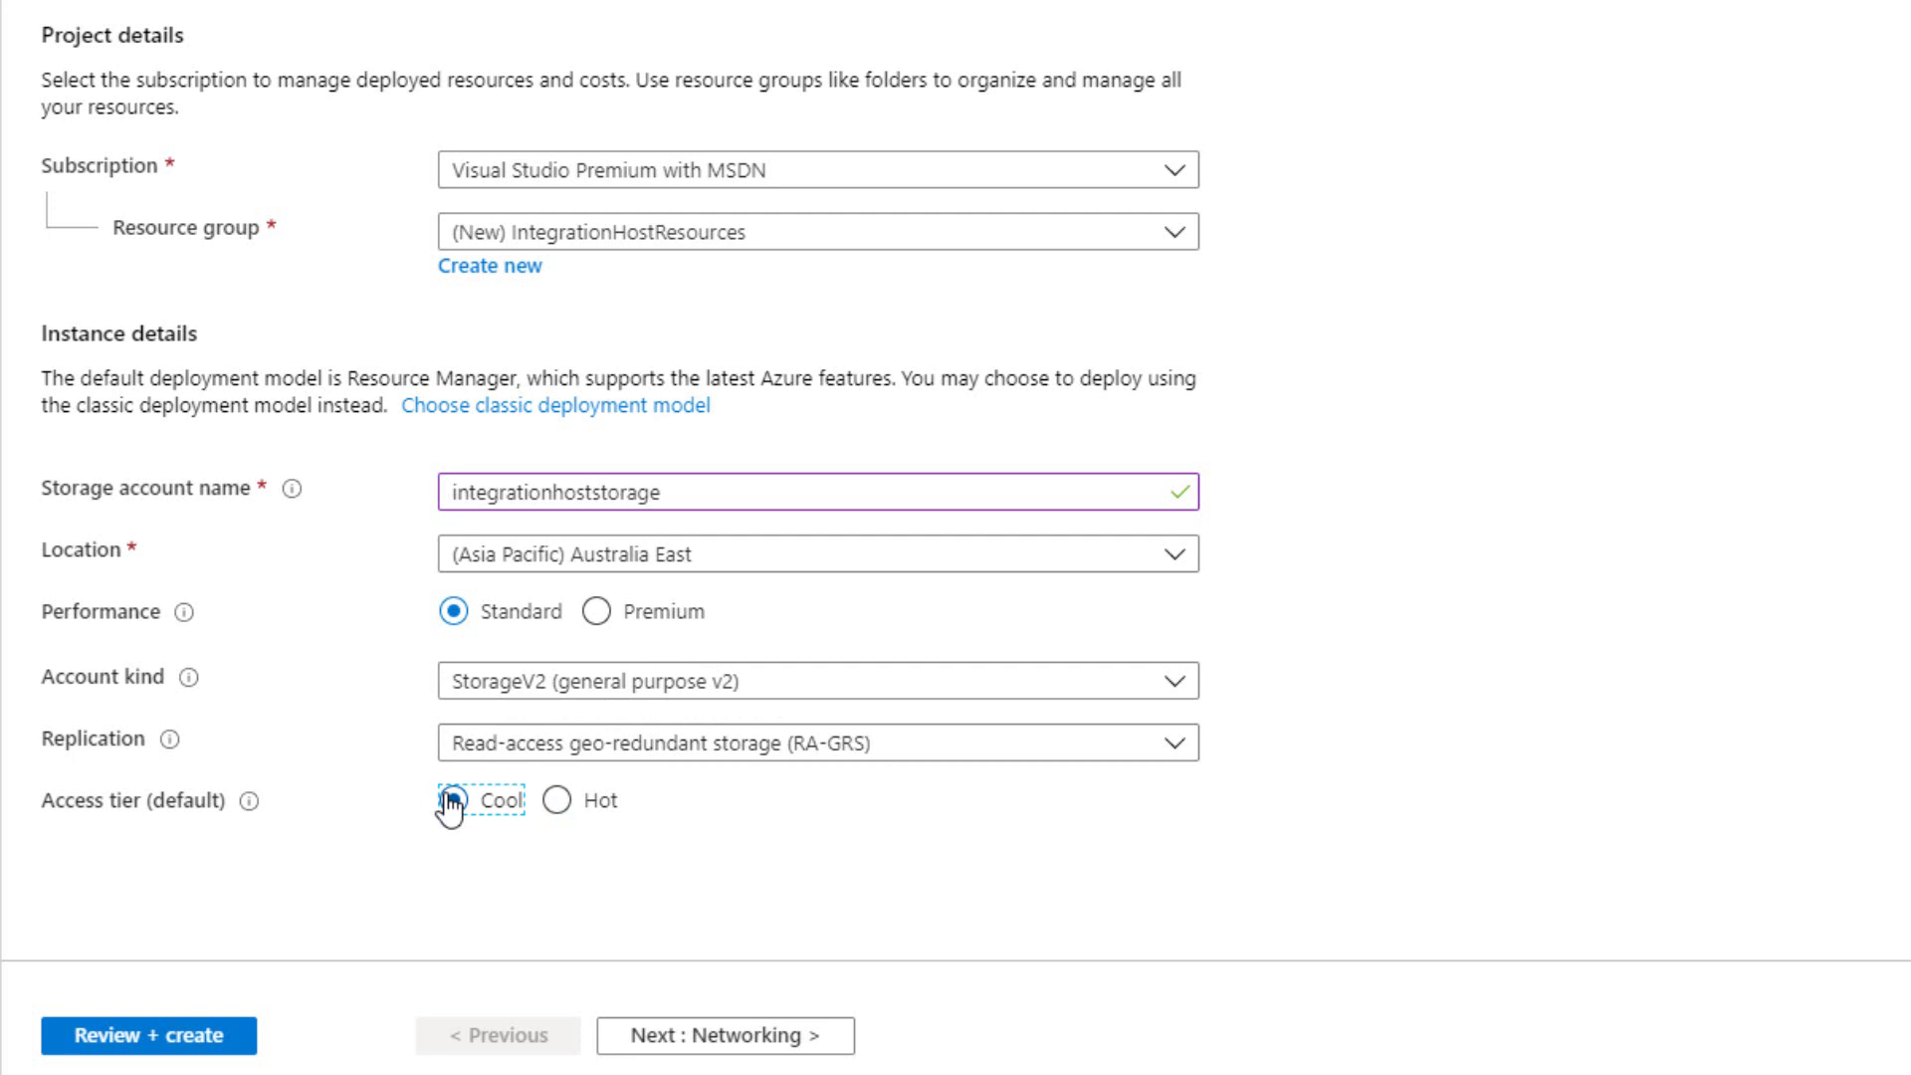
Validate and create the storage account, then bring up the IntegrationHostAzure.zip window.
left_click(186, 1042)
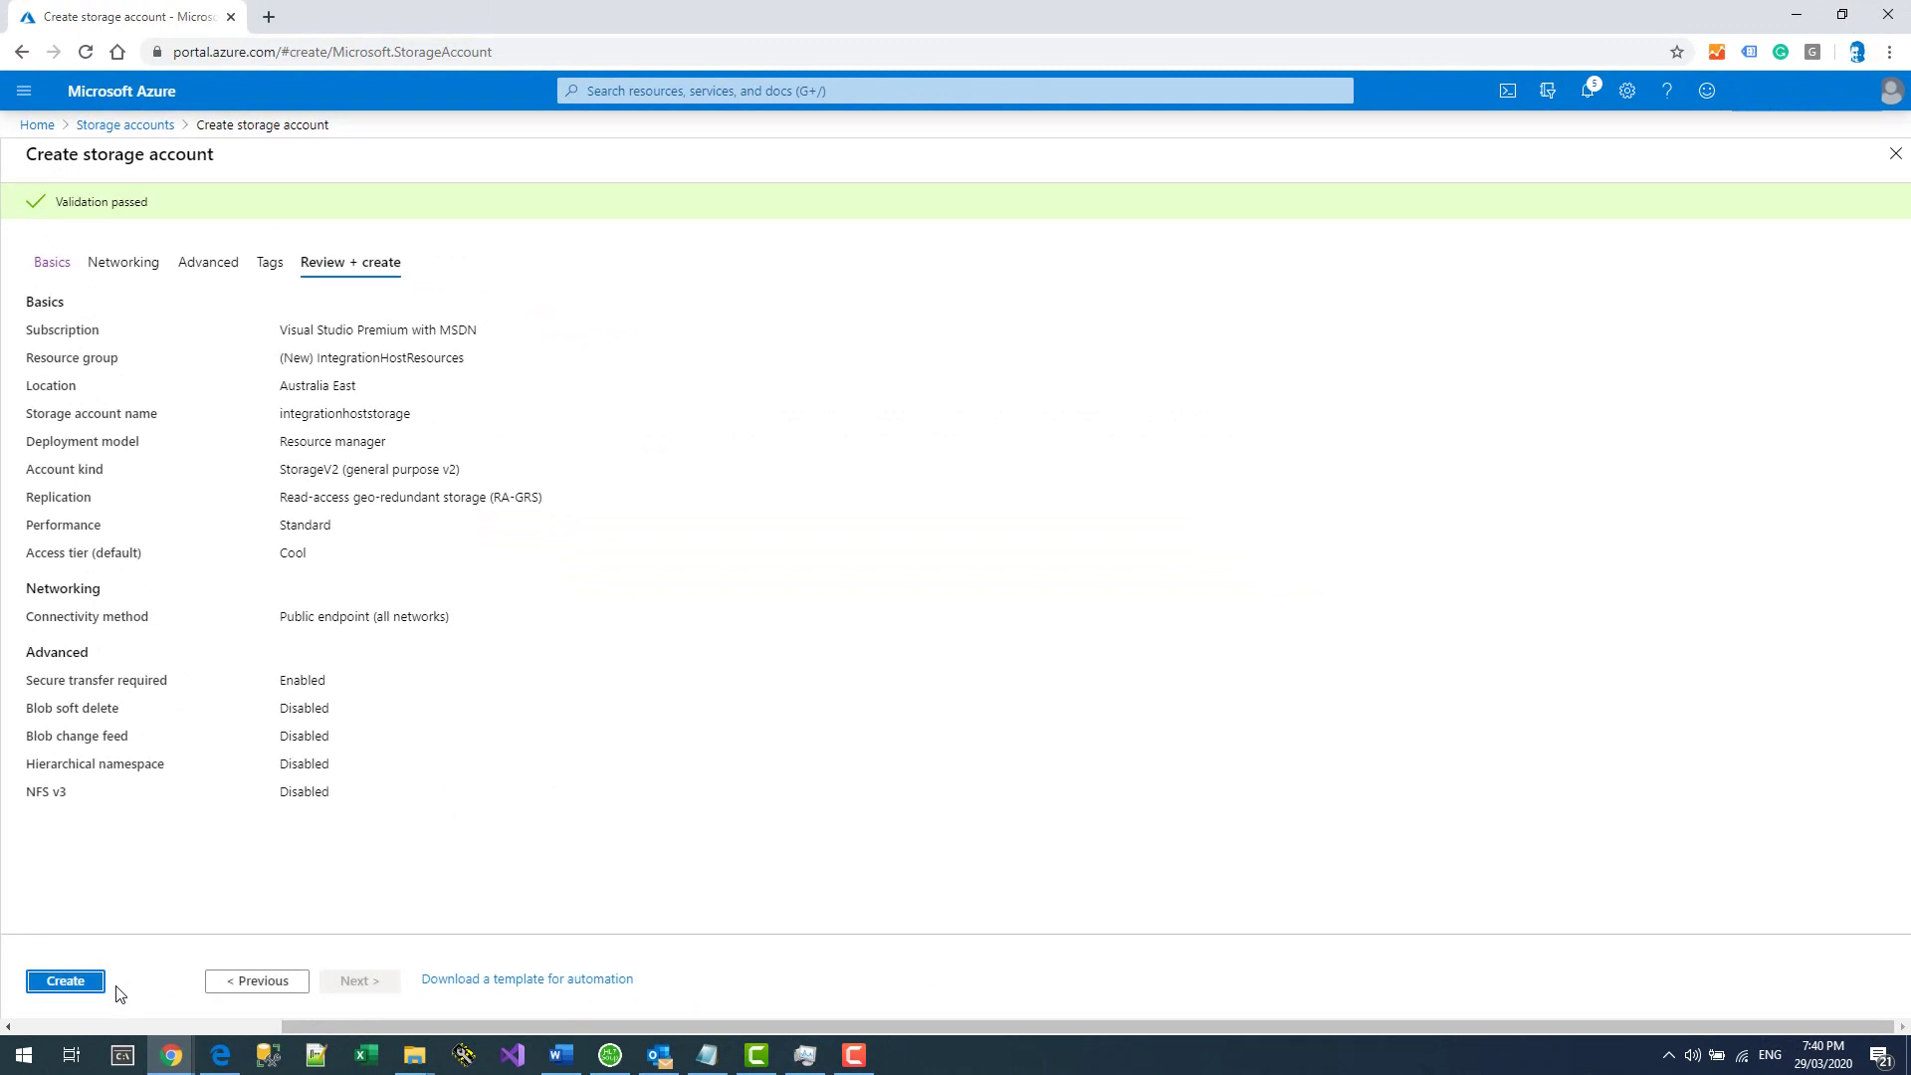
left_click(57, 988)
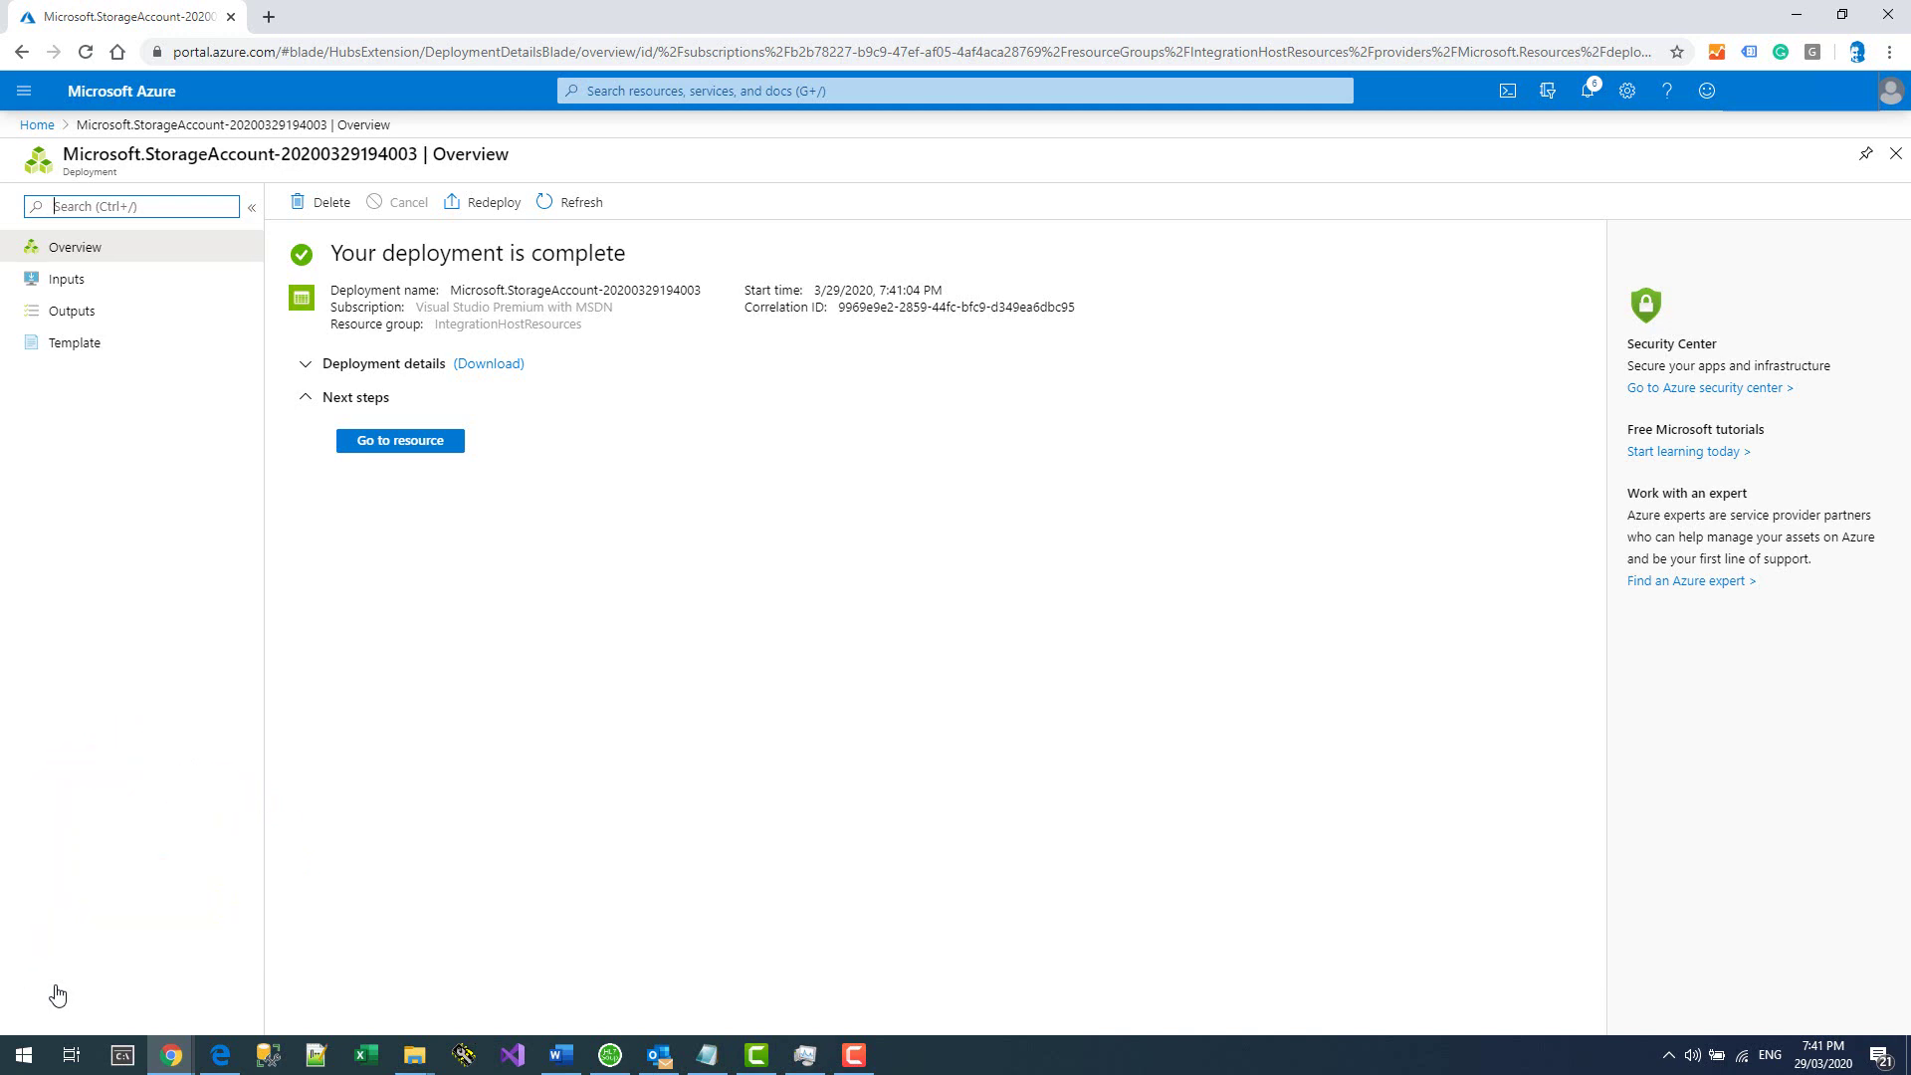
left_click(414, 1056)
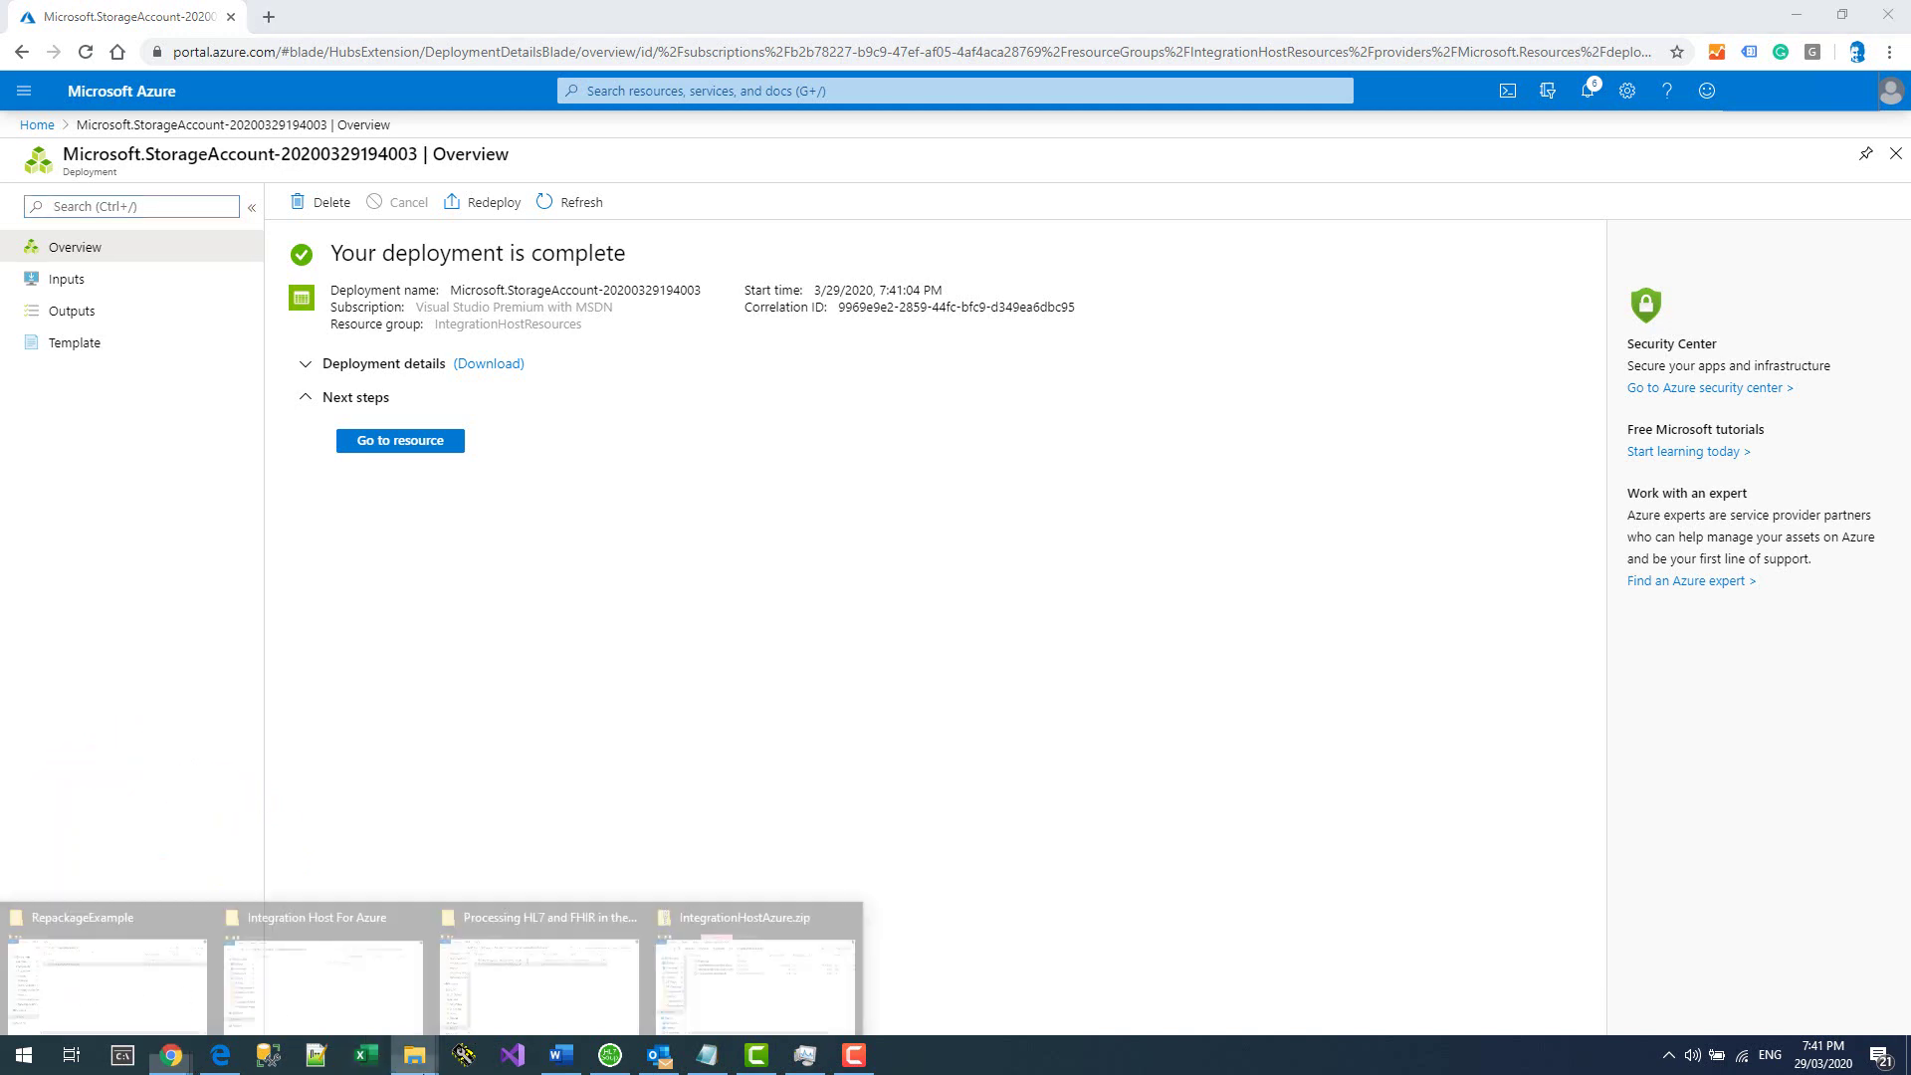
left_click(713, 1016)
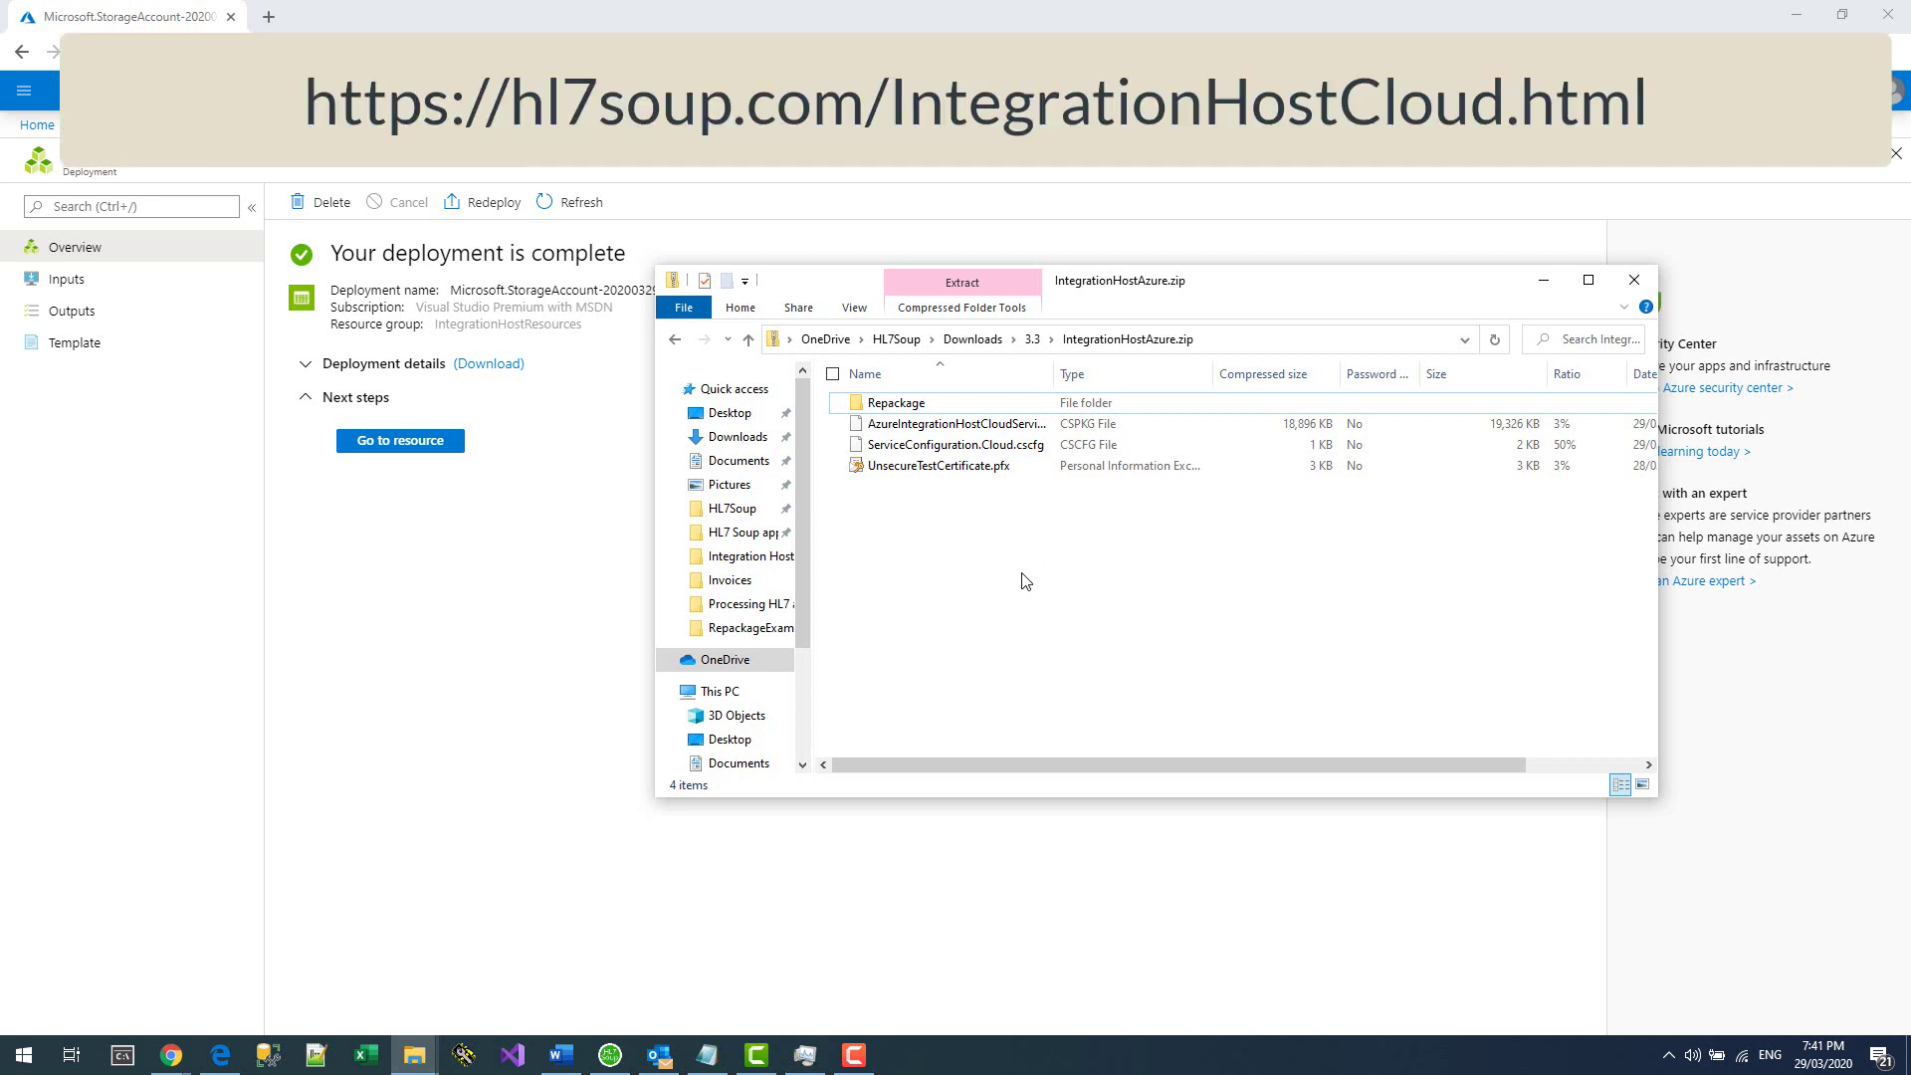
Copy all four items from IntegrationHostAzure.zip and paste them into the Integration Host For Azure folder.
left_click_drag(1025, 582, 893, 398)
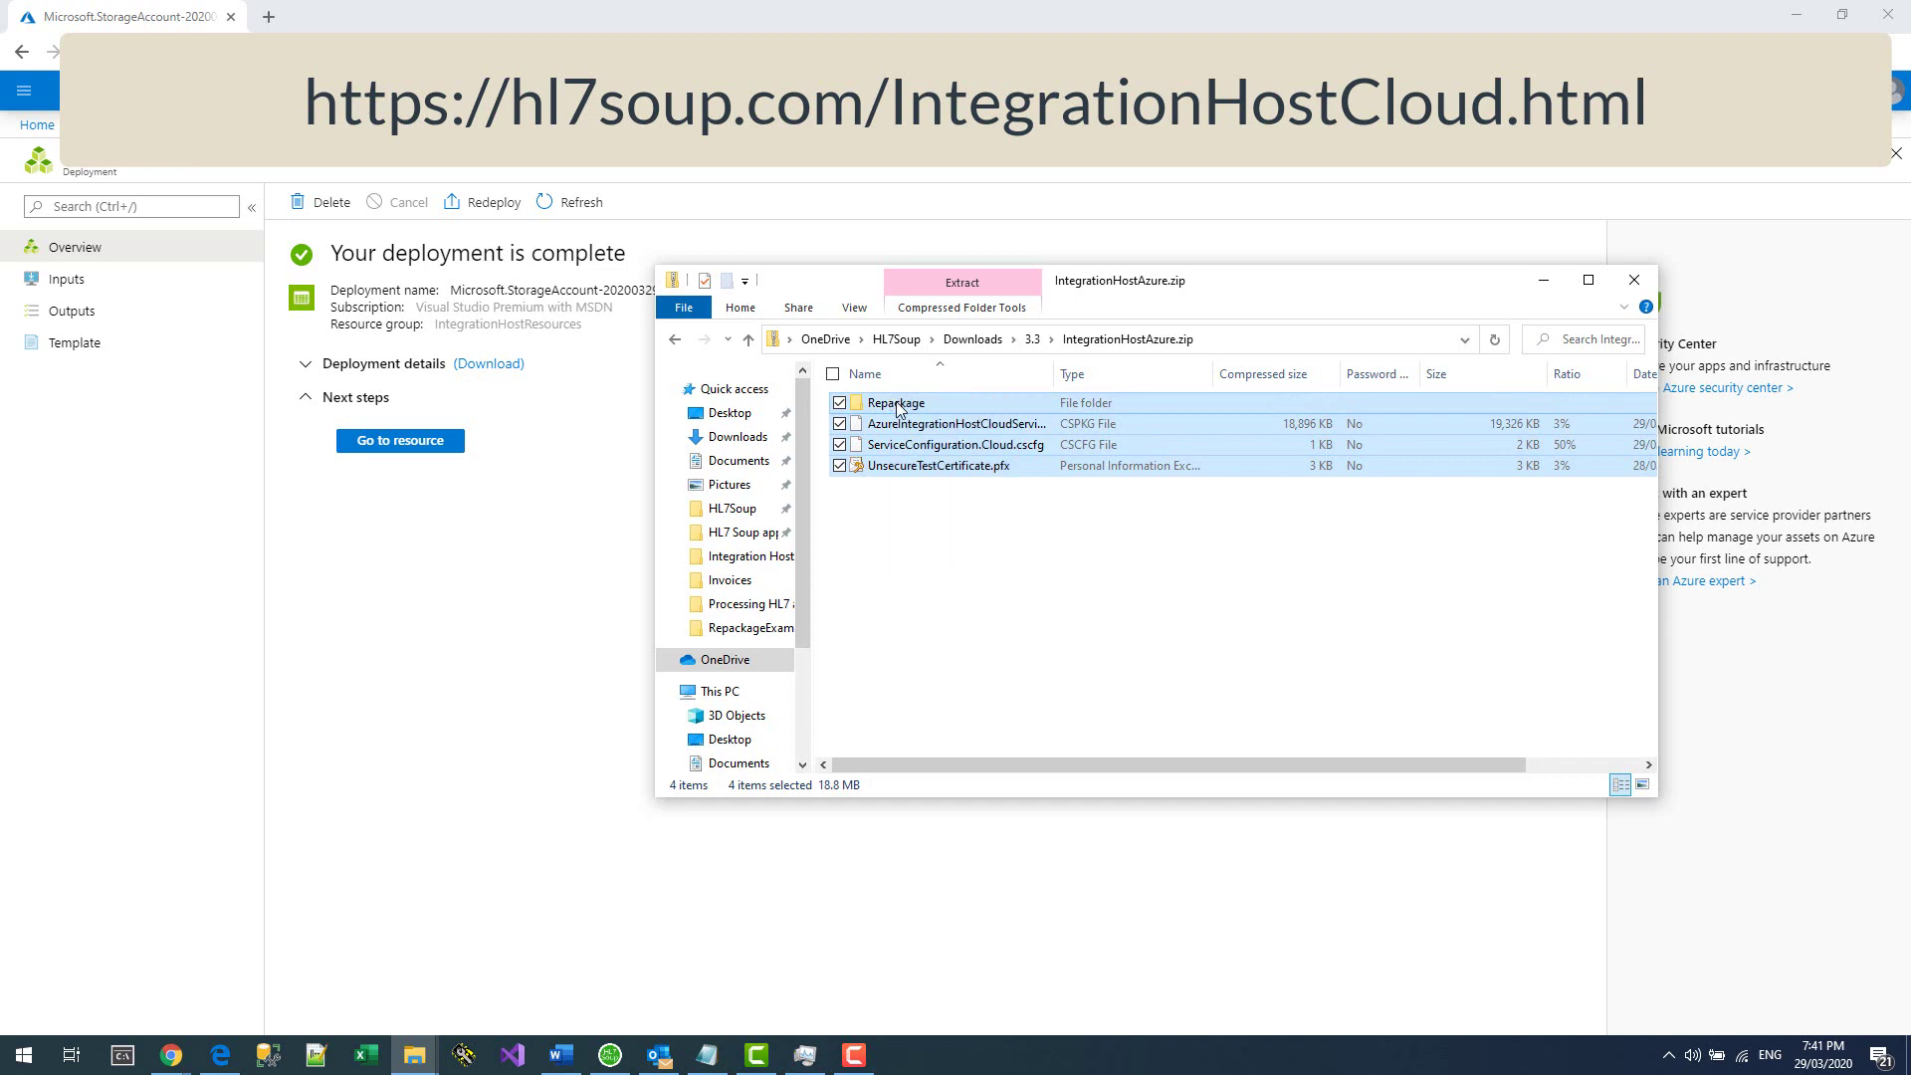
right_click(899, 407)
left_click(778, 488)
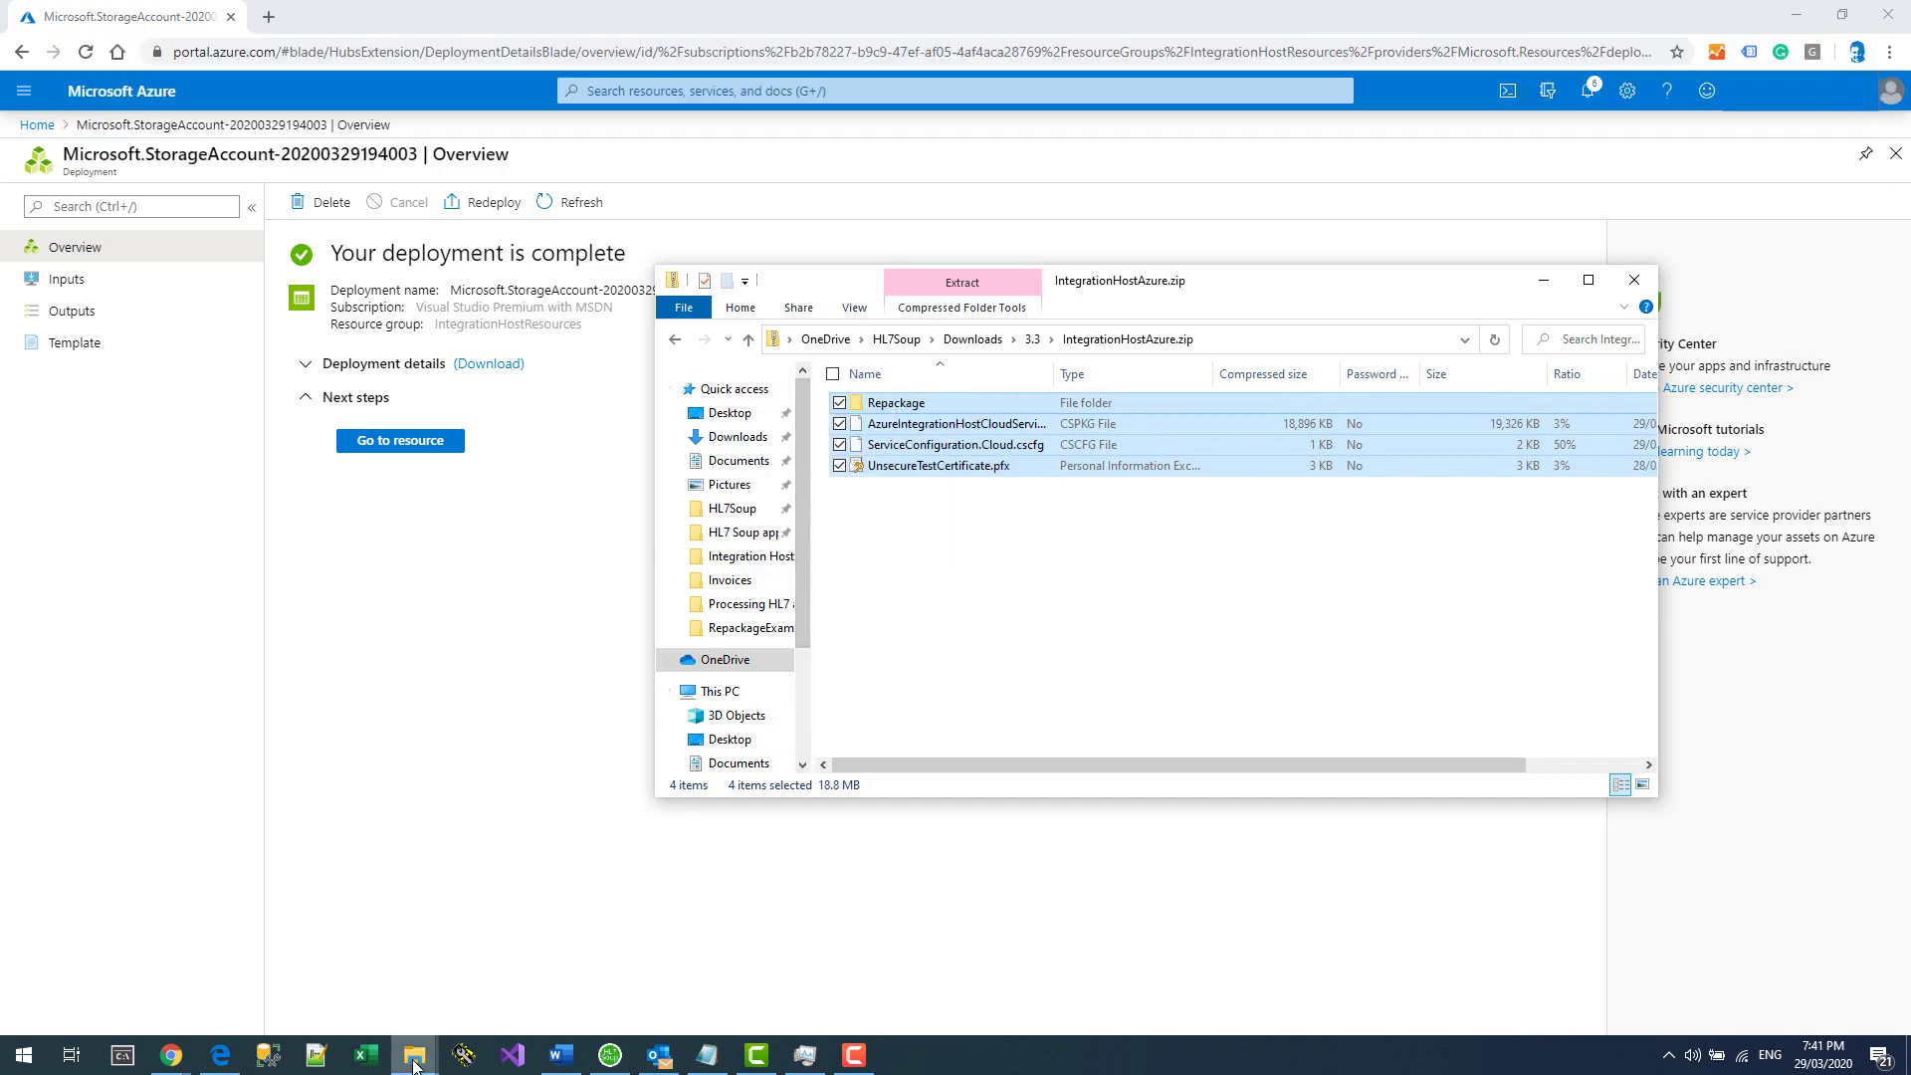
left_click(414, 1055)
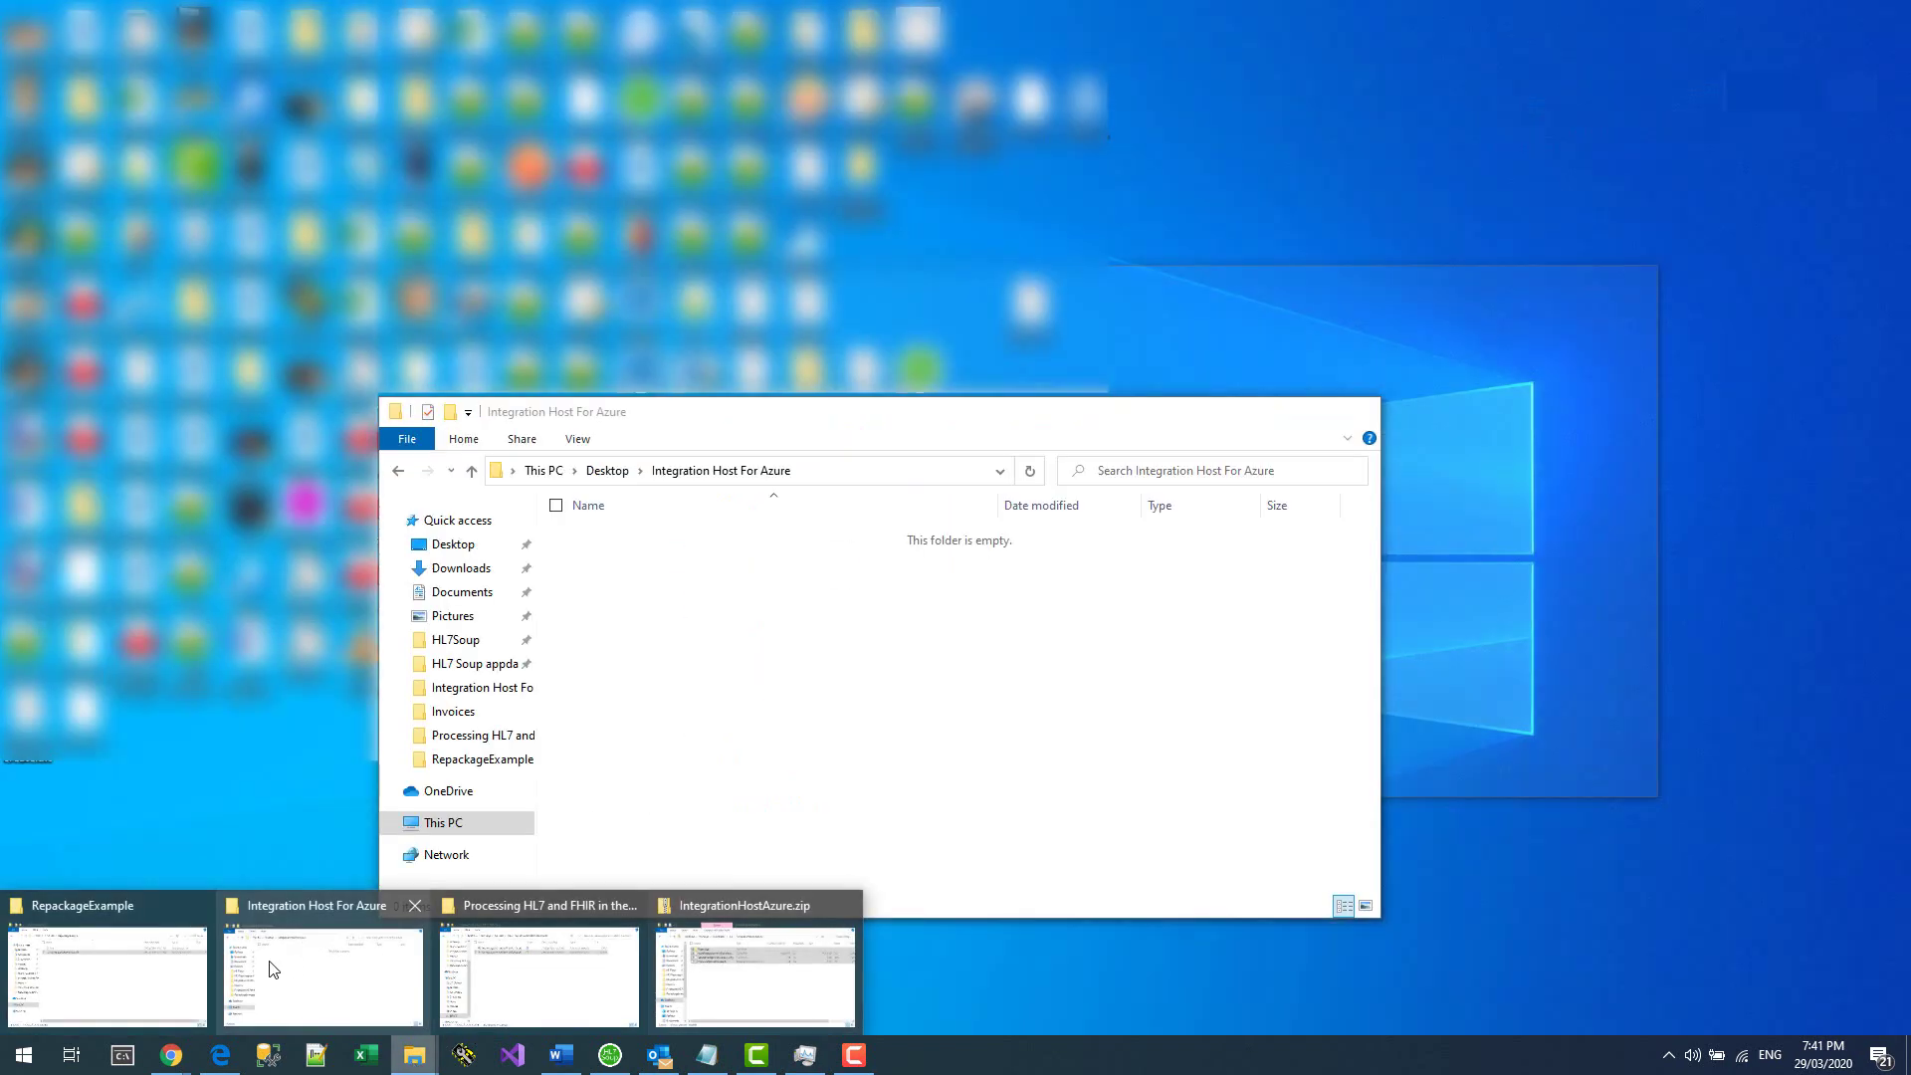
left_click(271, 962)
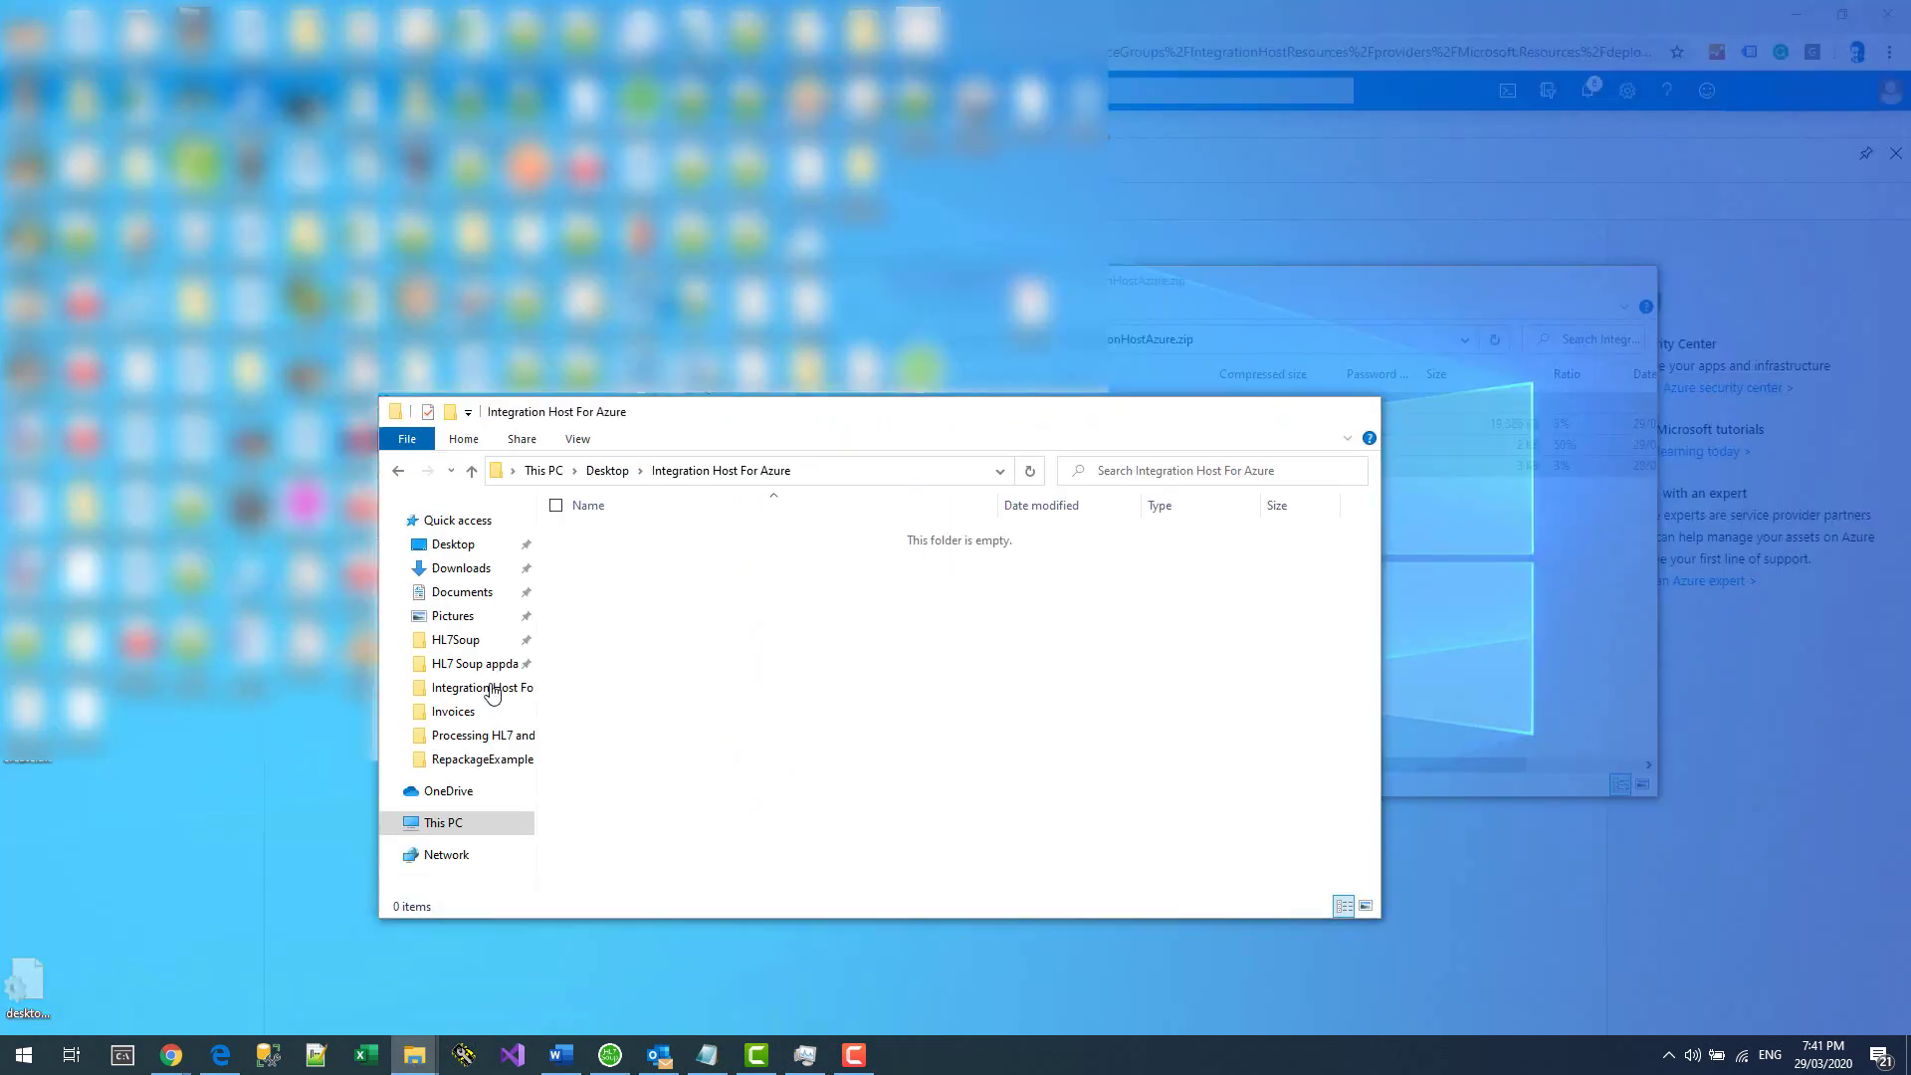
right_click(754, 612)
left_click(713, 739)
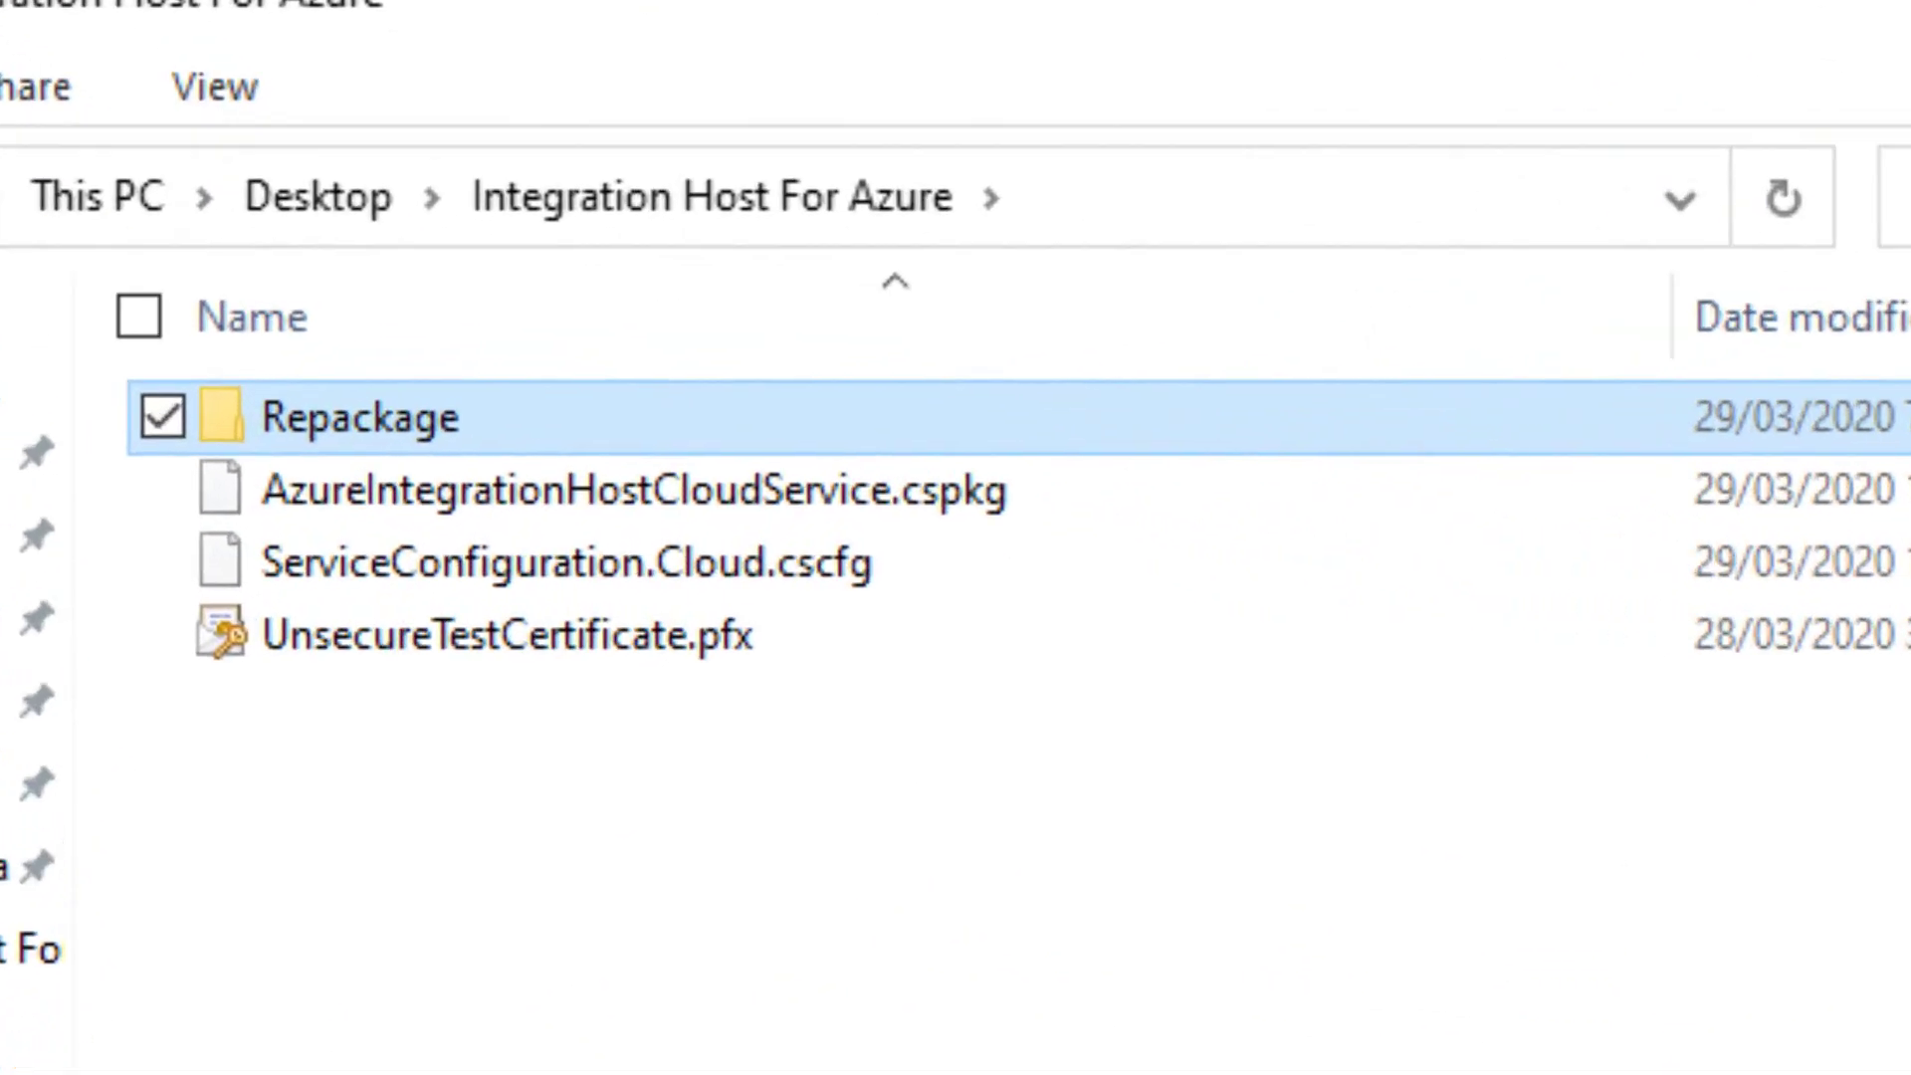
Point out the .cspkg package, ServiceConfiguration.Cloud.cscfg and UnsecureTestCertificate.pfx files.
left_click(653, 461)
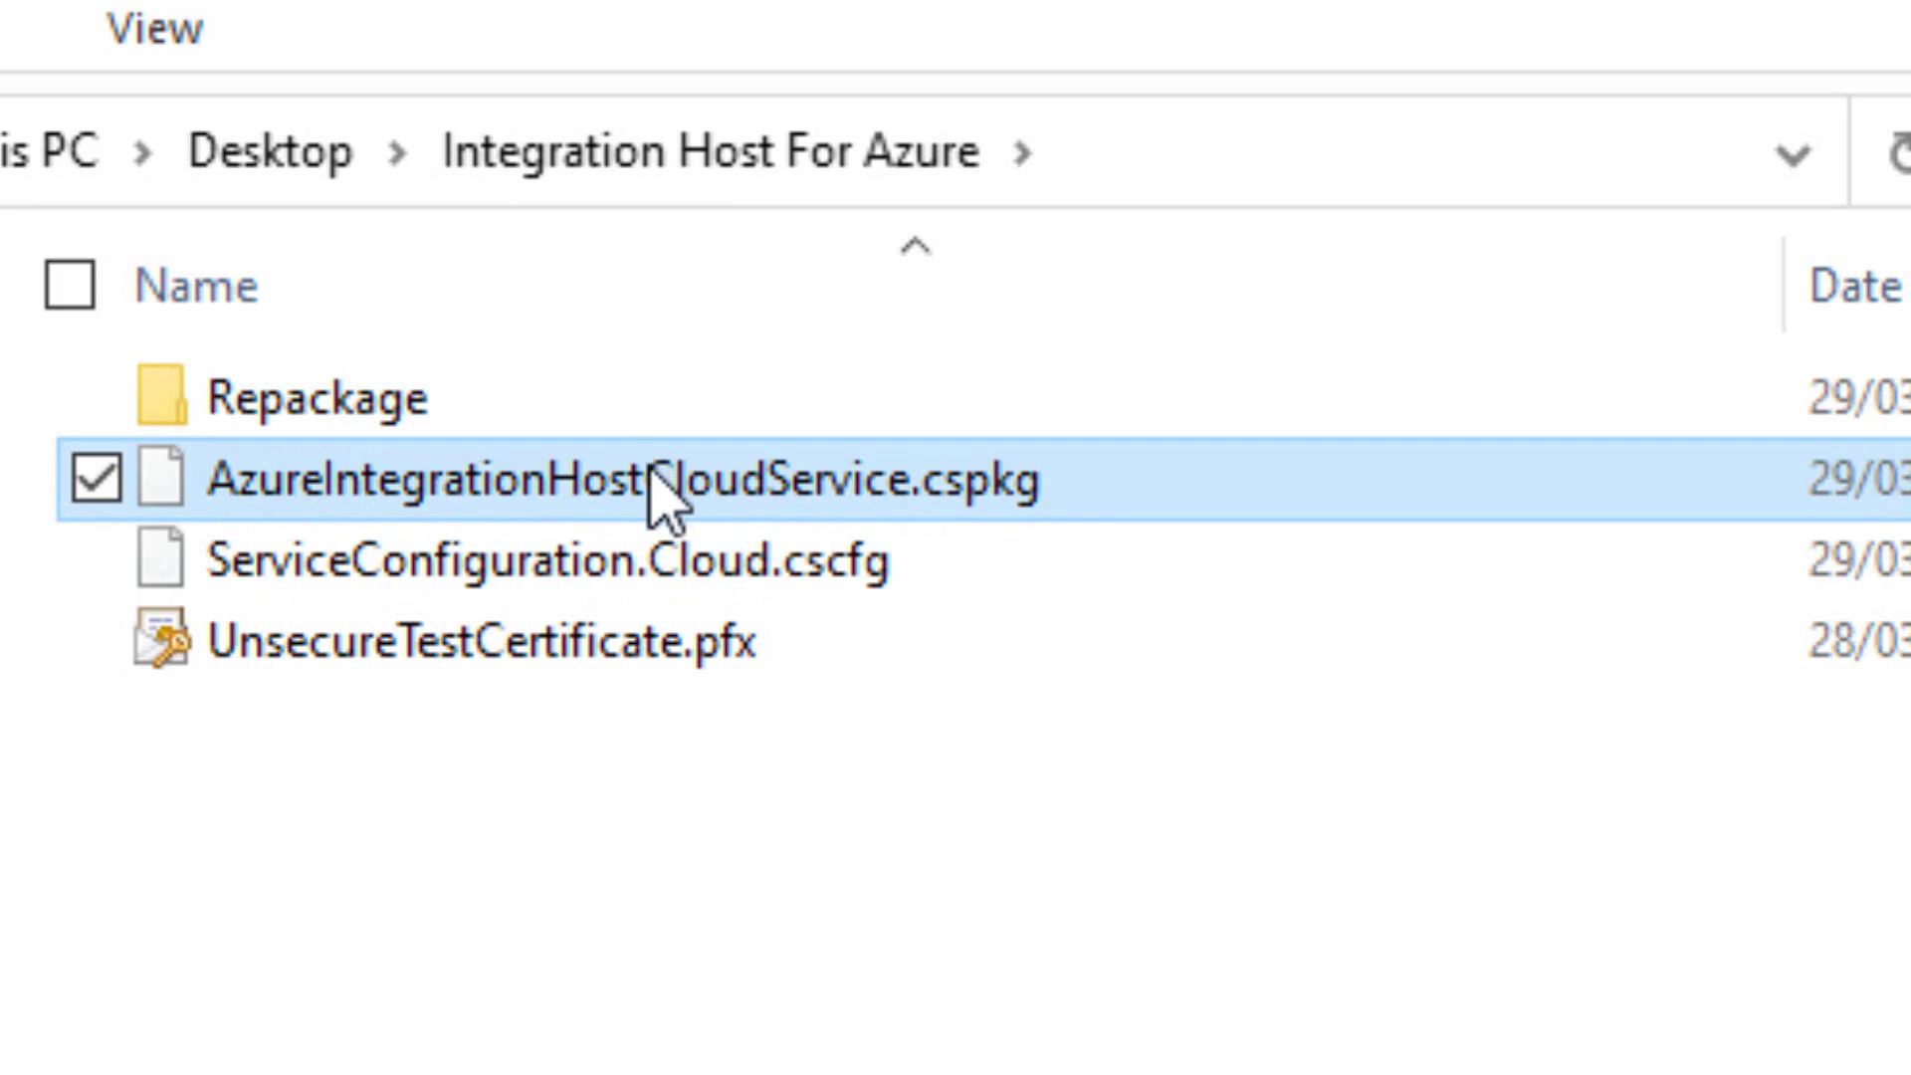
left_click(682, 569)
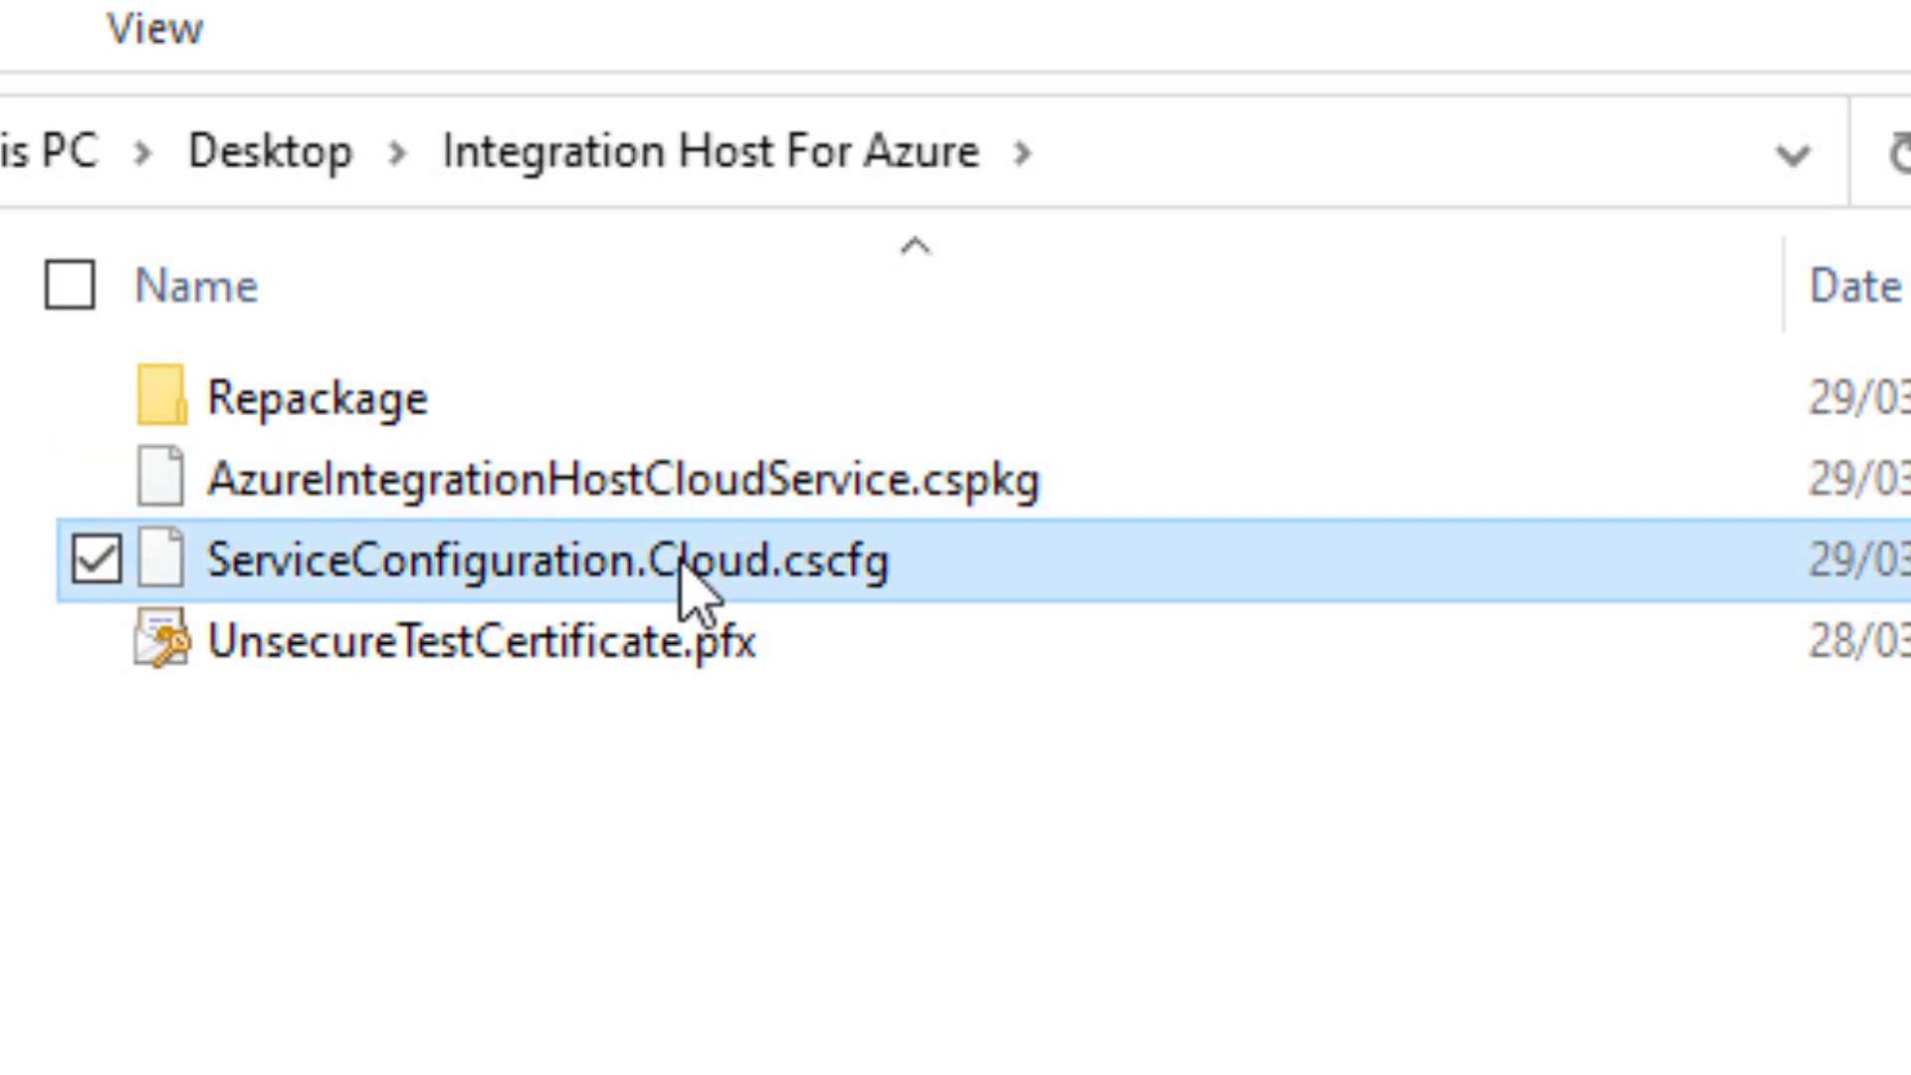
left_click(652, 639)
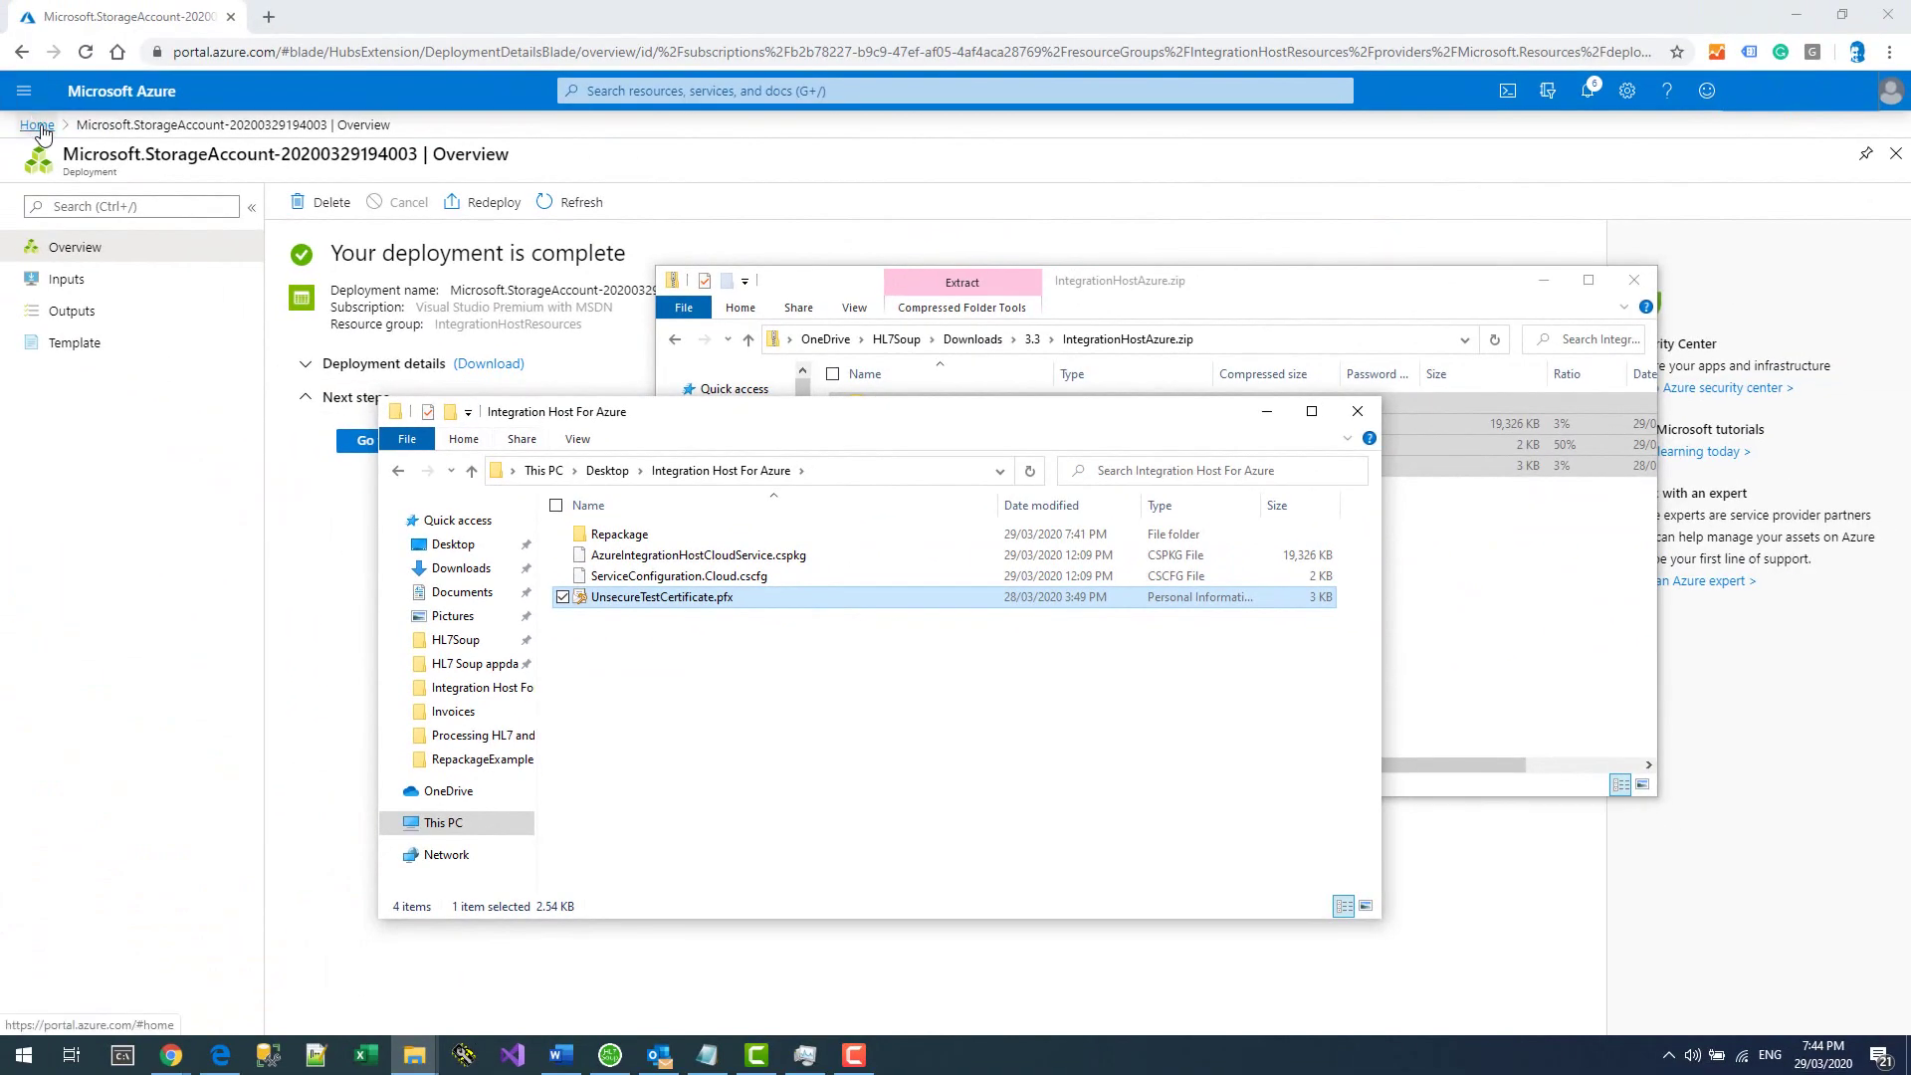
Start creating a new Cloud service from the Azure marketplace.
left_click(36, 126)
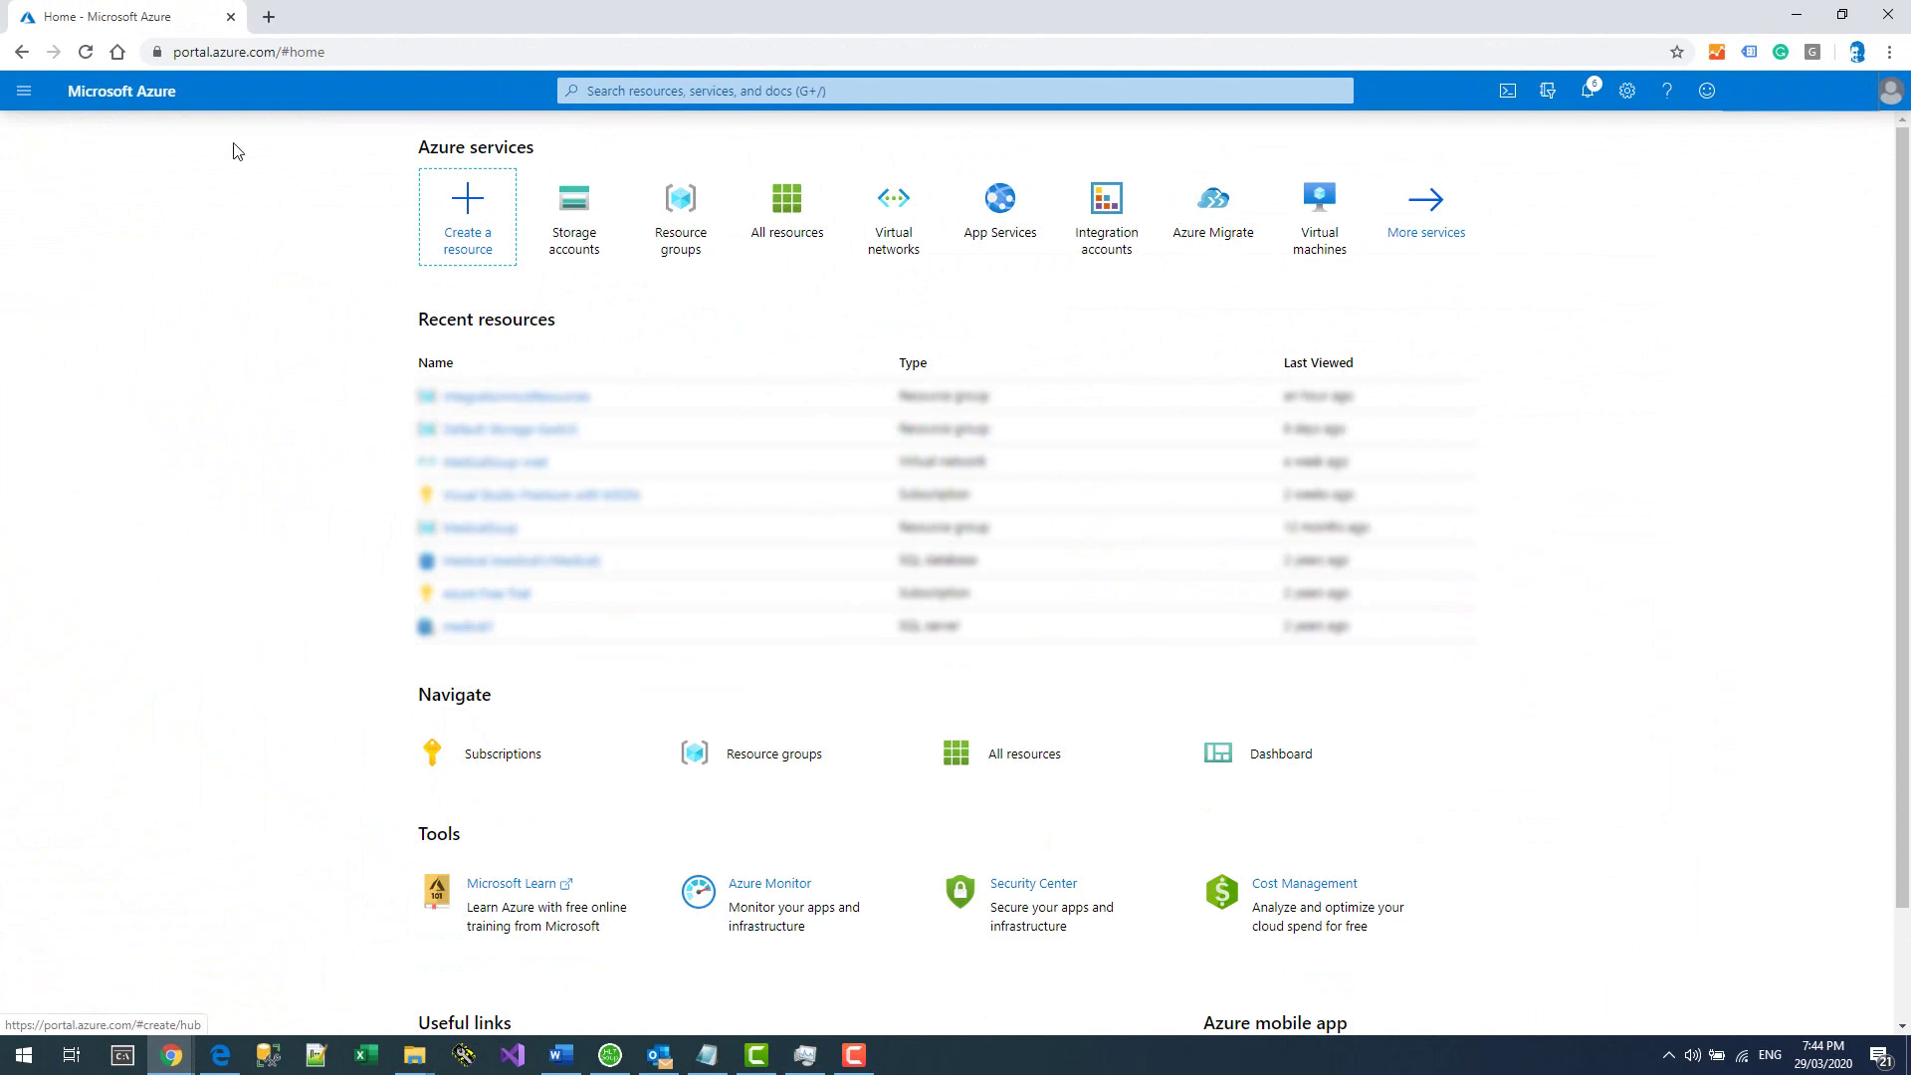
left_click(475, 213)
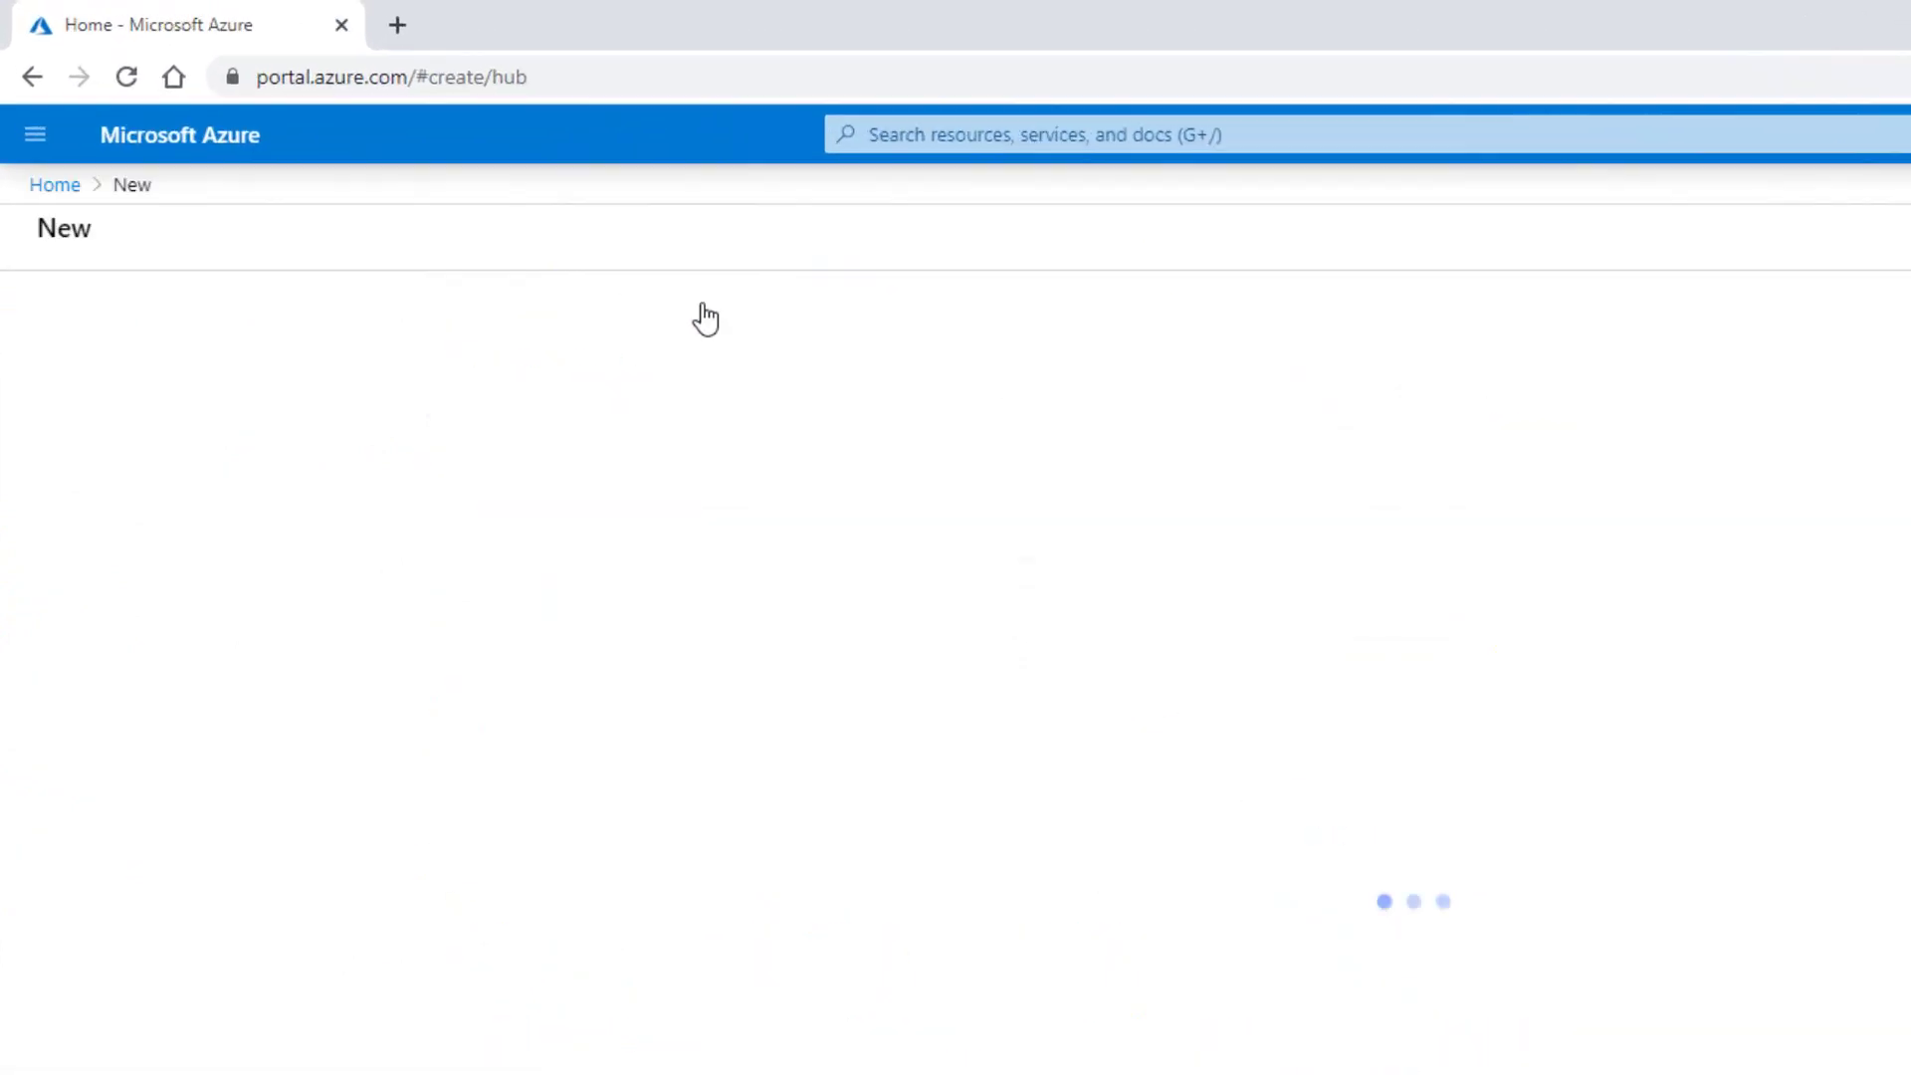
type("cloud")
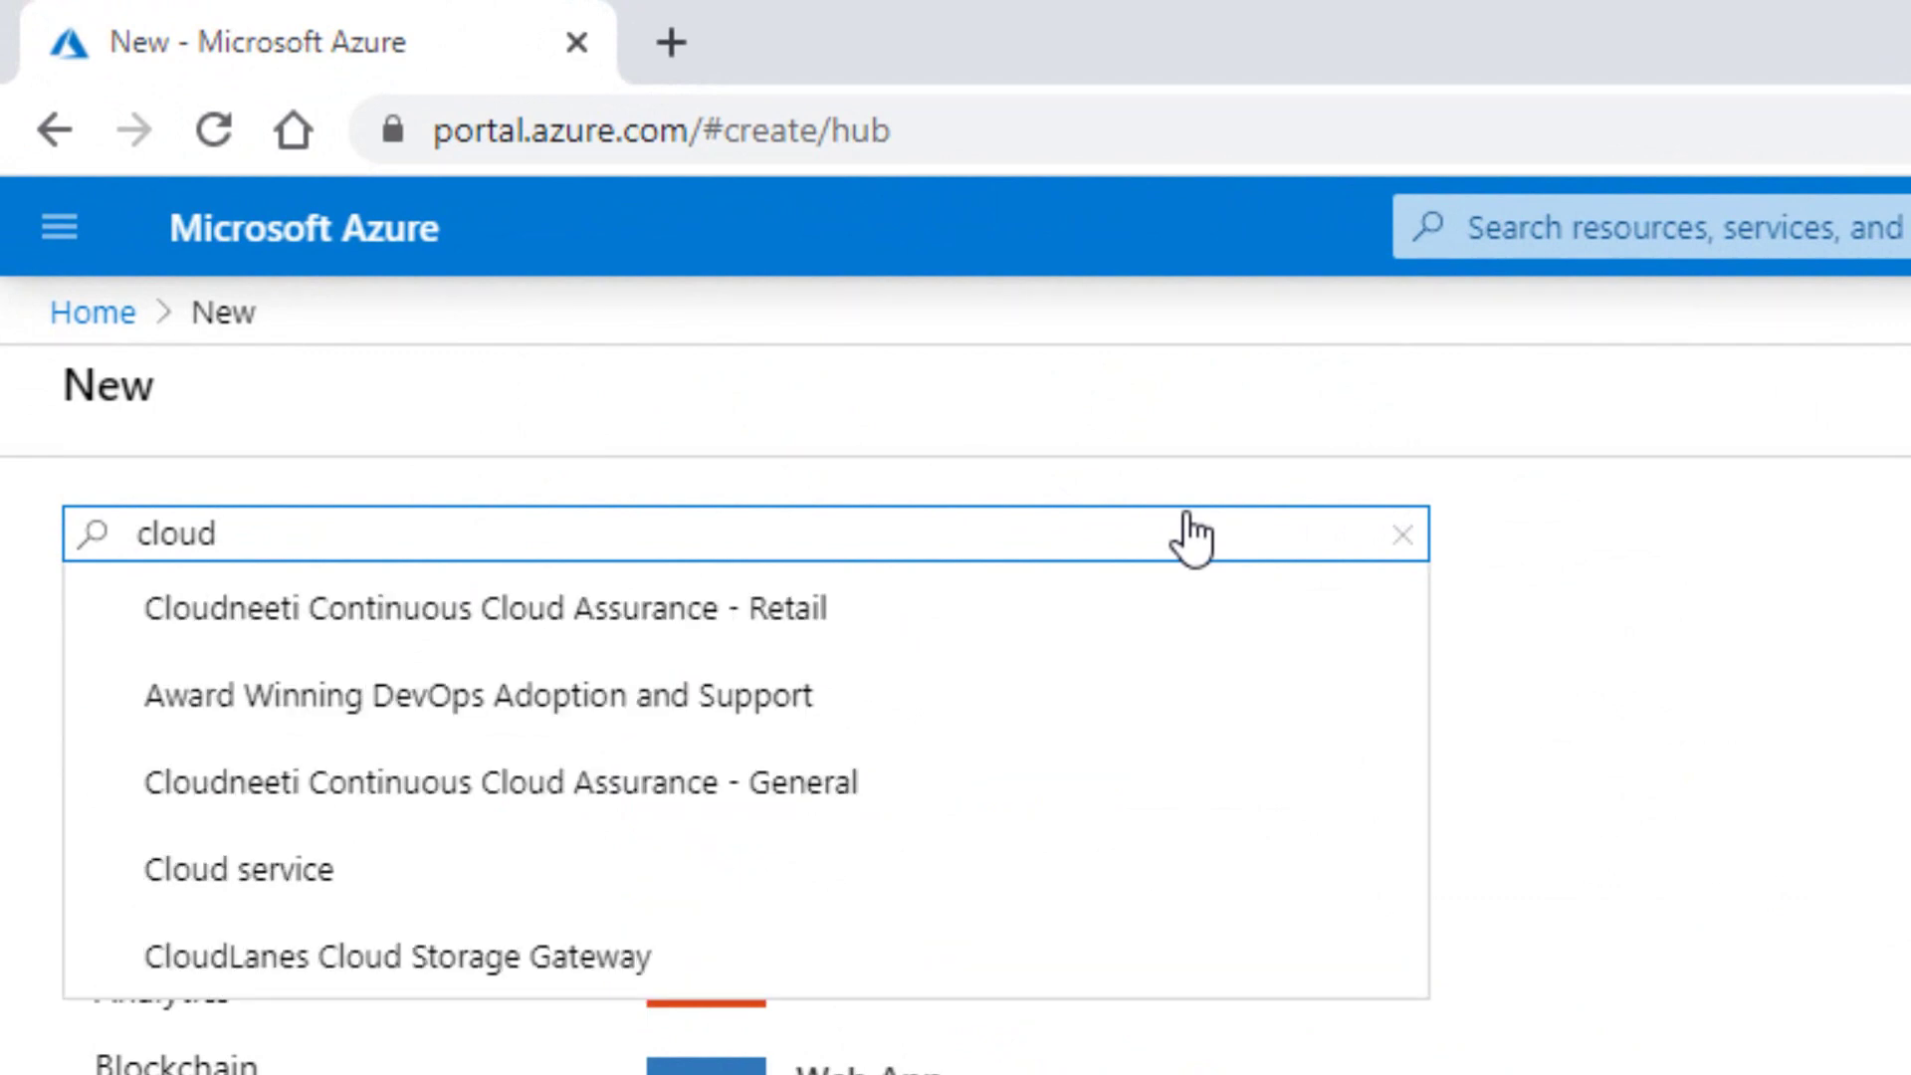
type(" service")
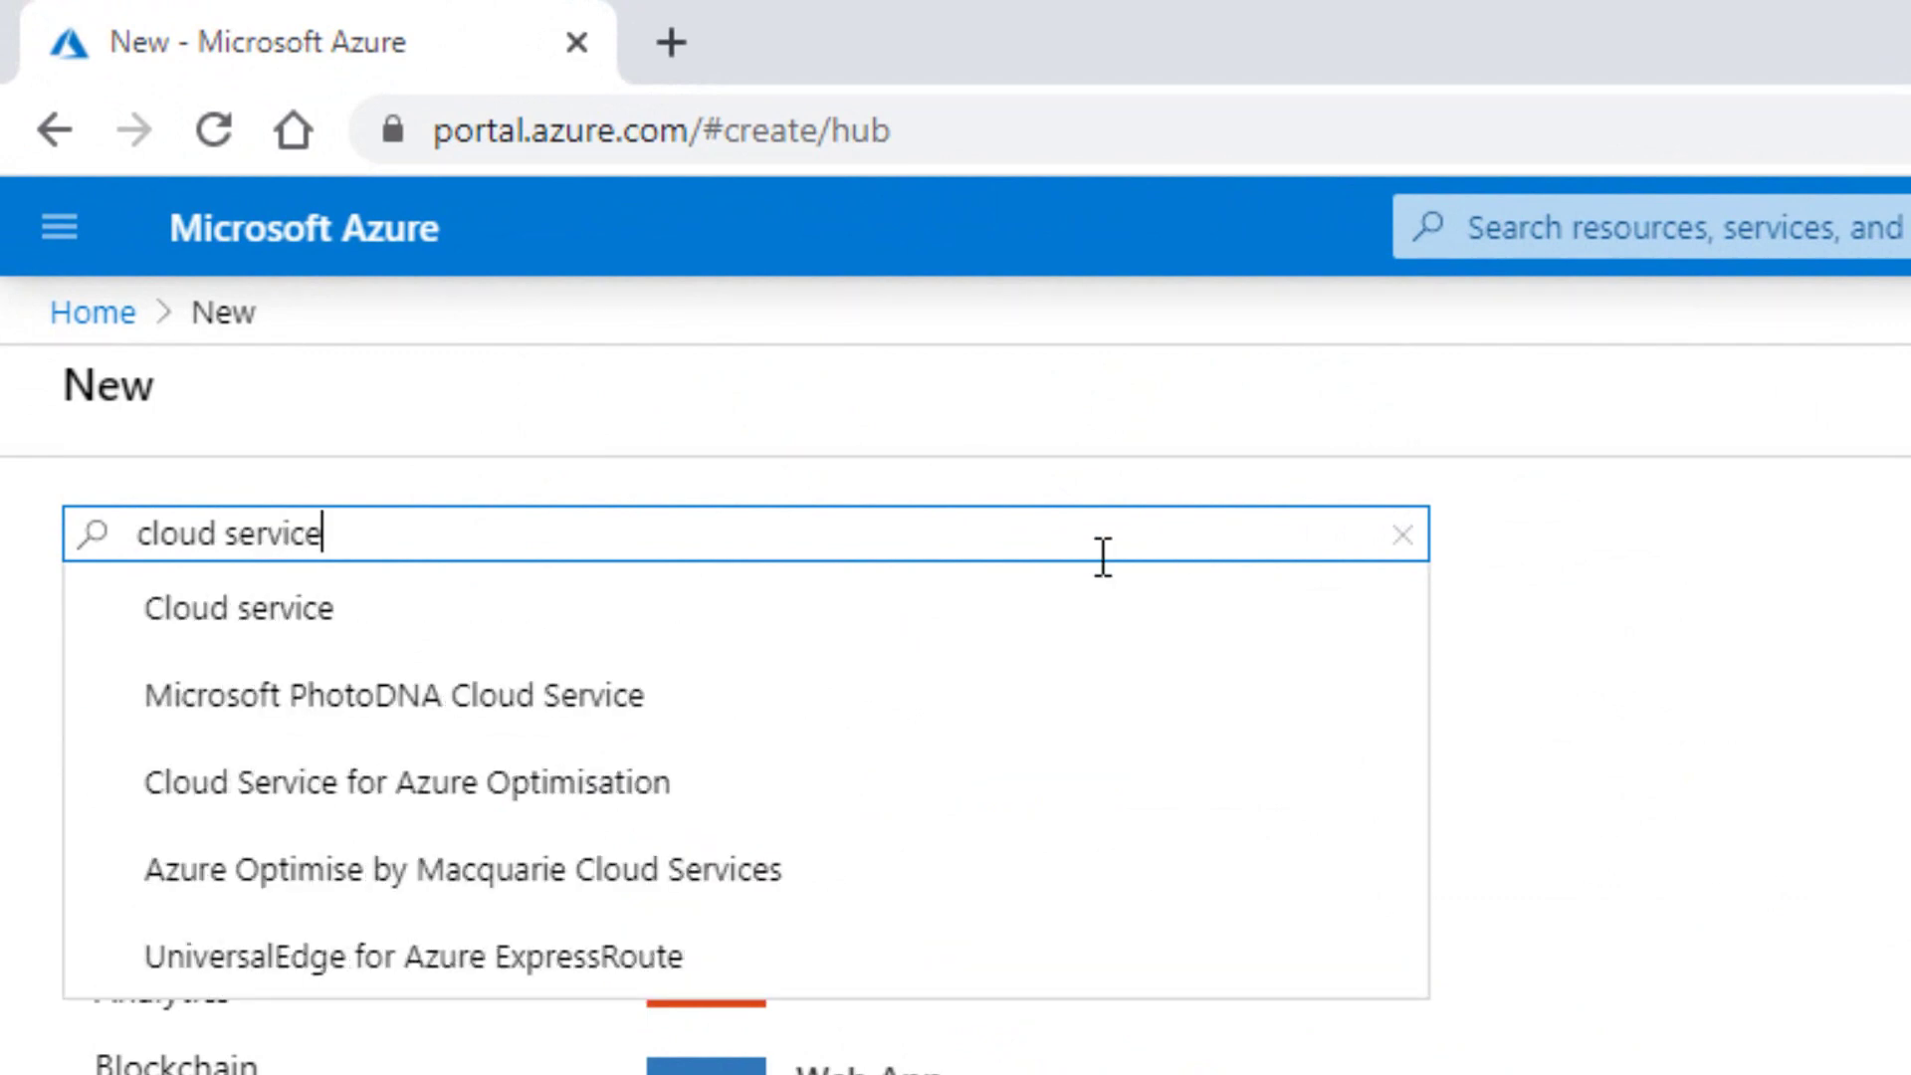
left_click(831, 597)
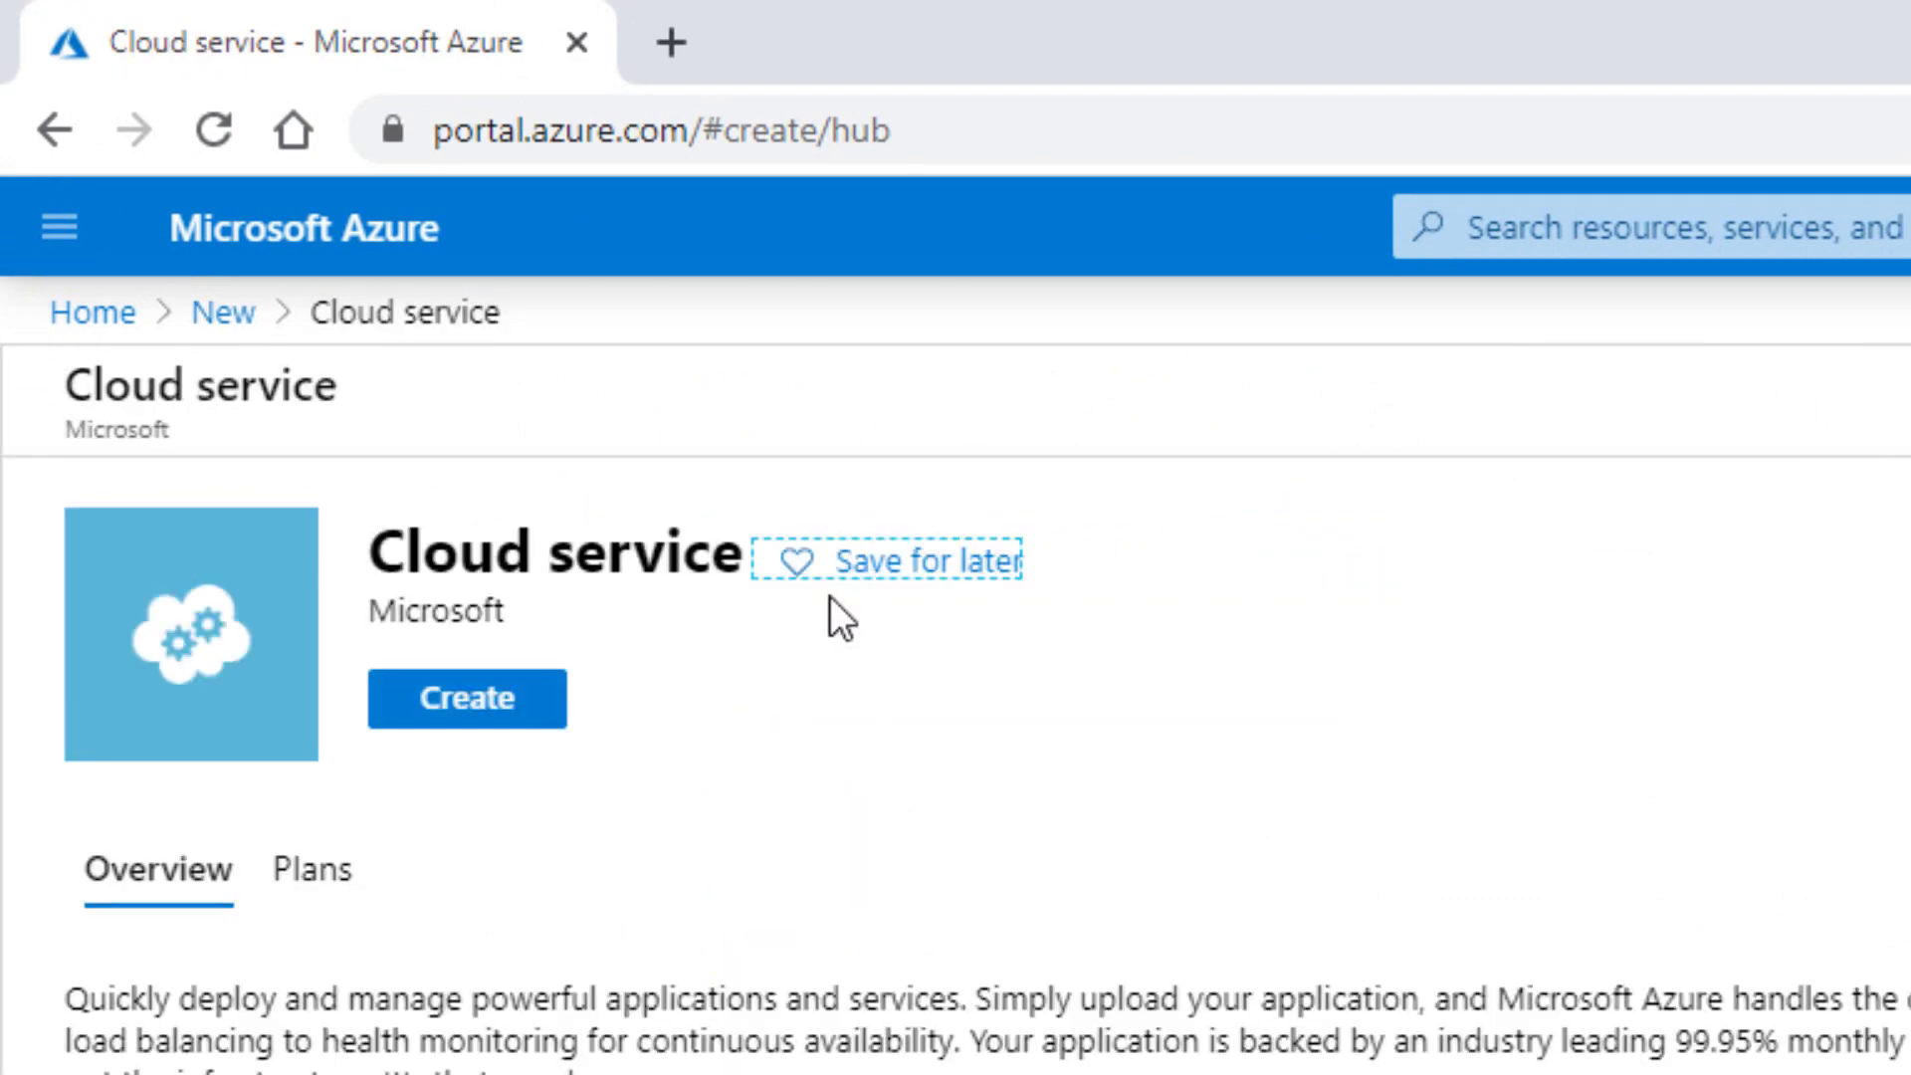
left_click(498, 713)
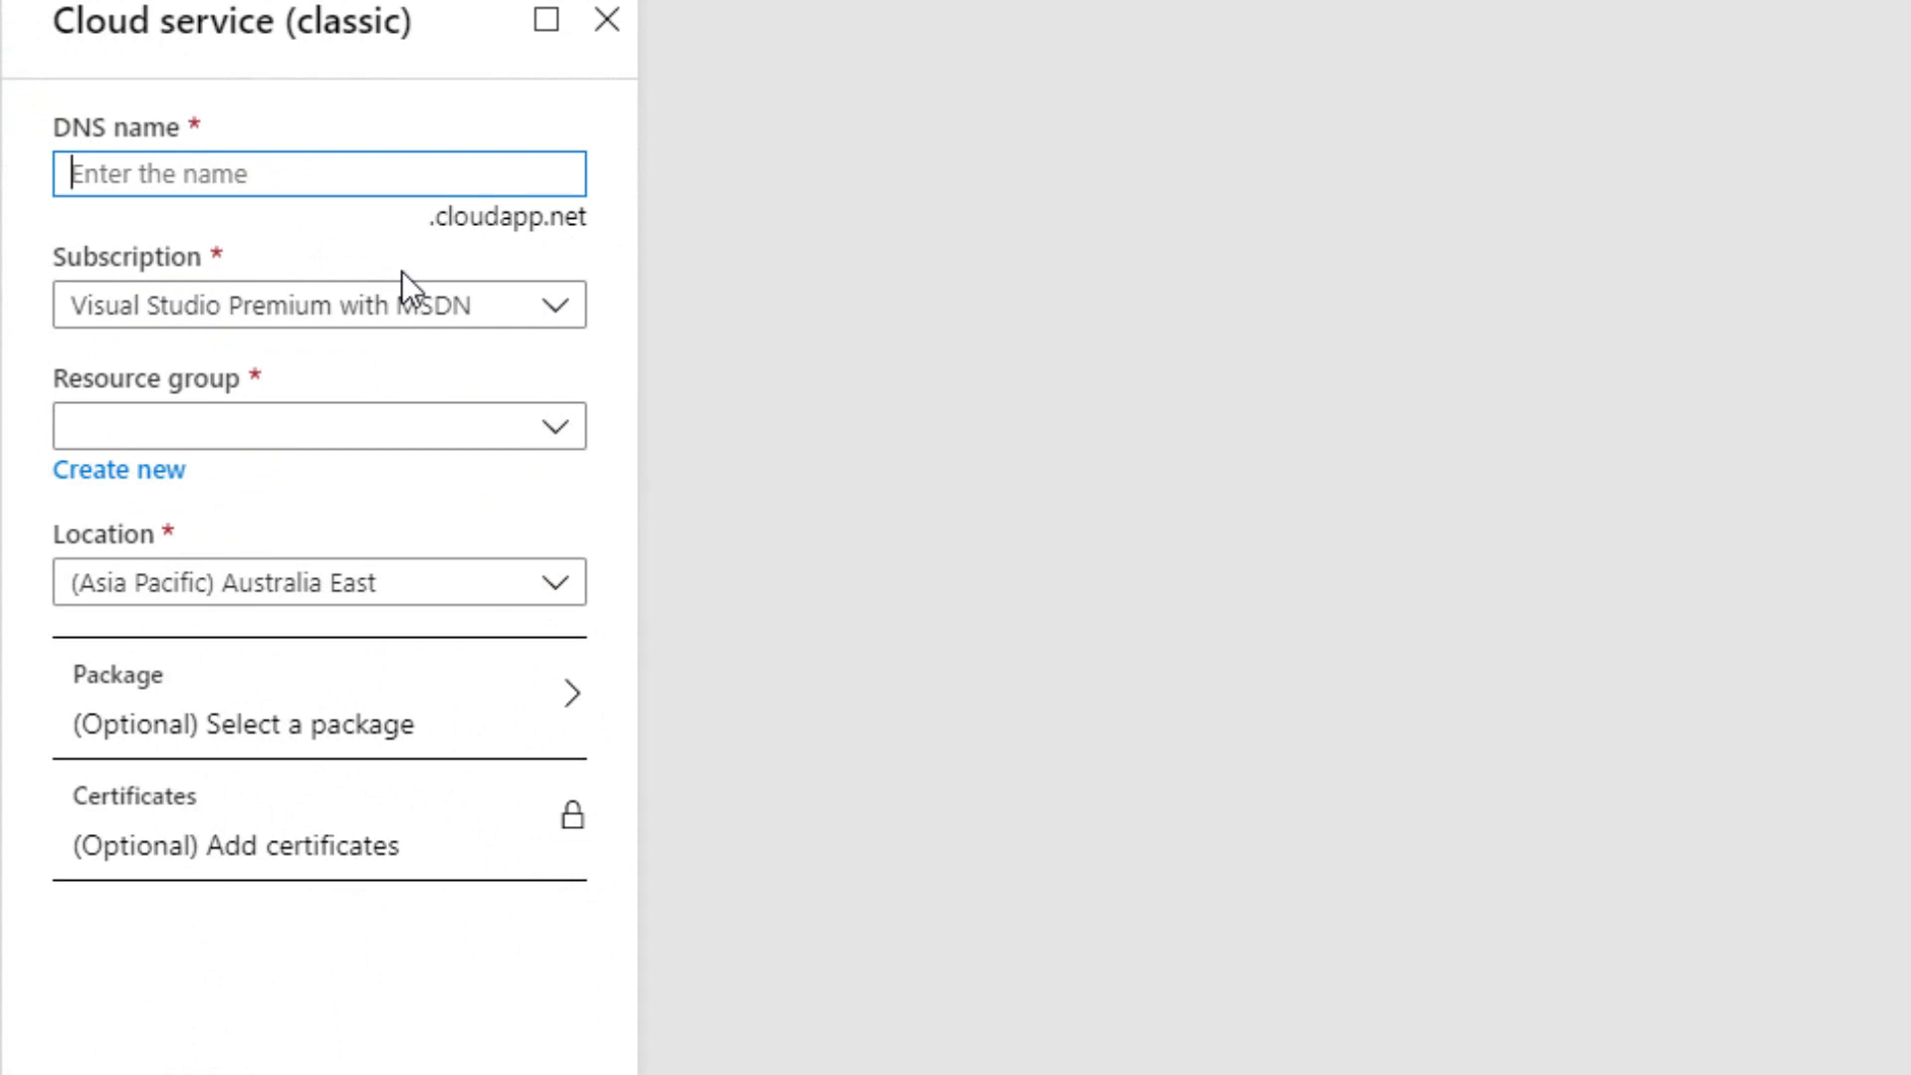
Set the DNS name to integrationhost and the resource group to IntegrationHostResources.
type("integrat")
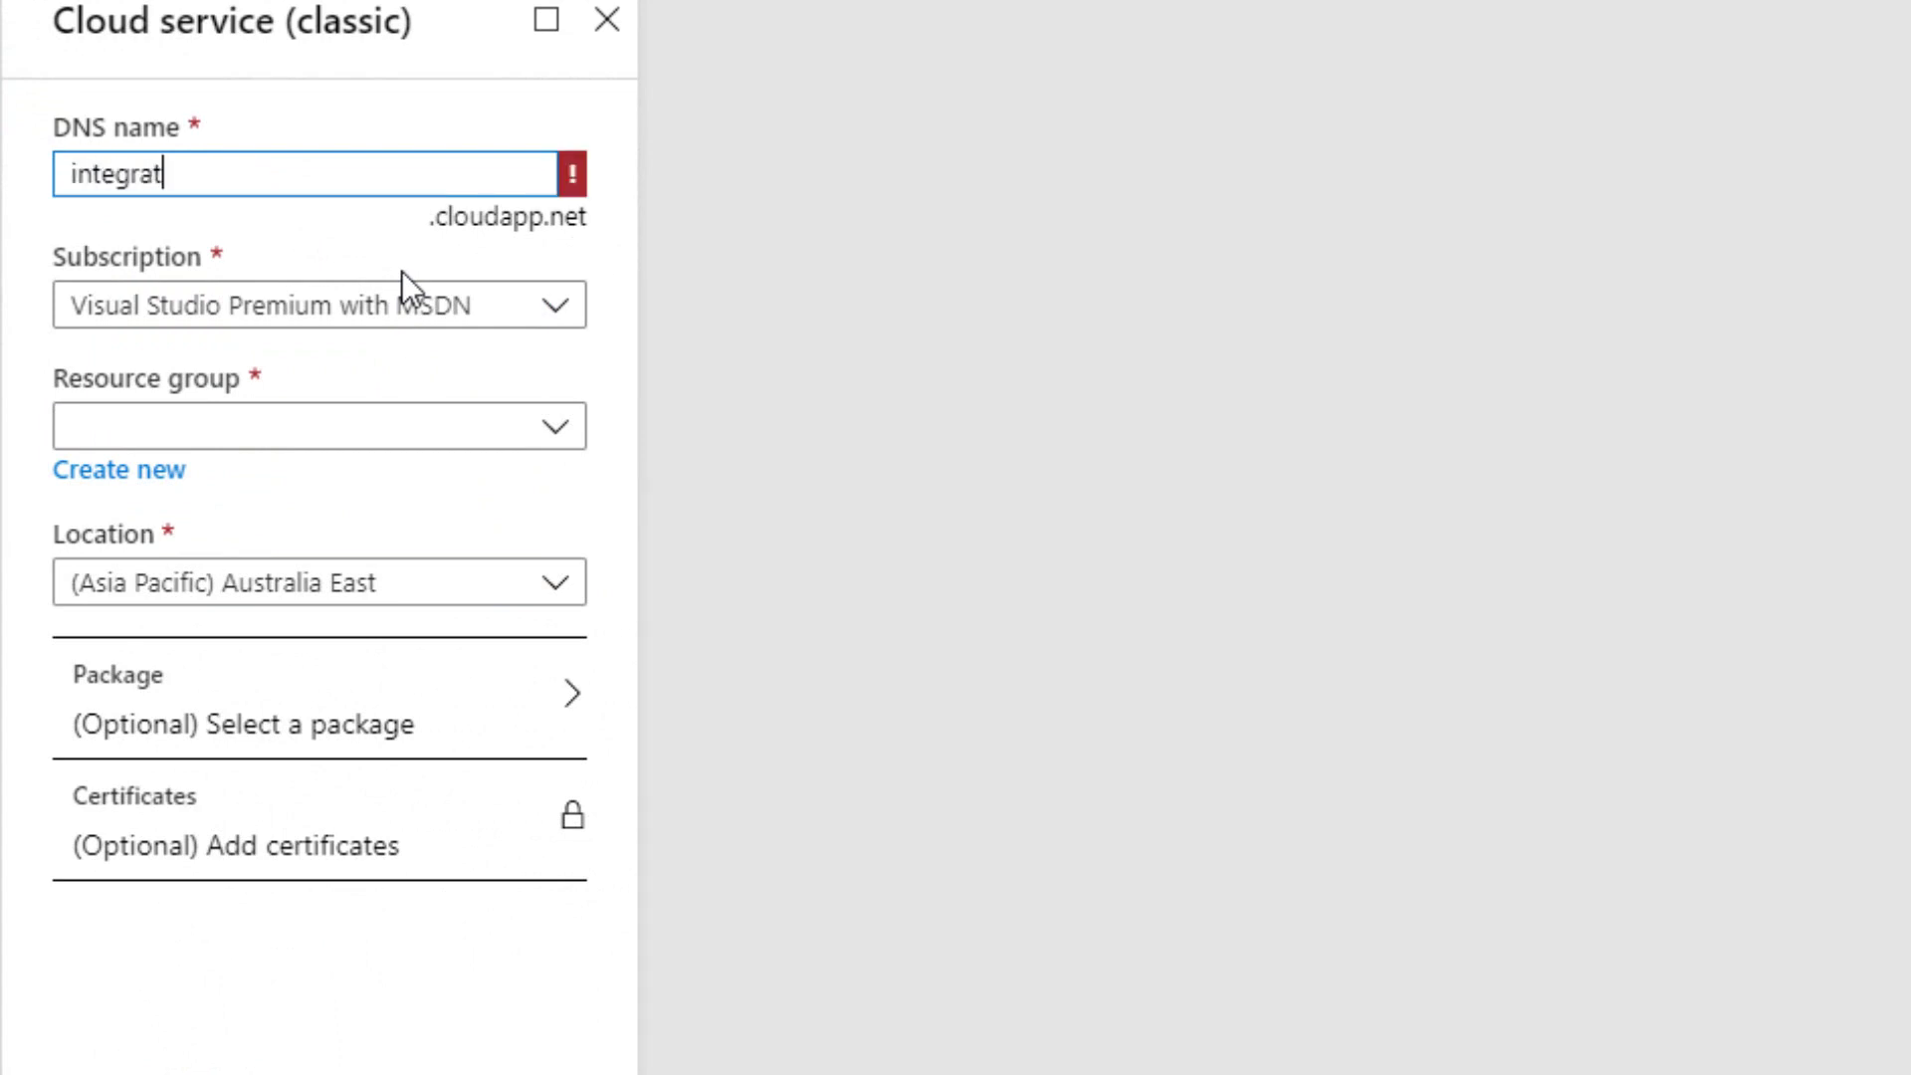
type("ionhost")
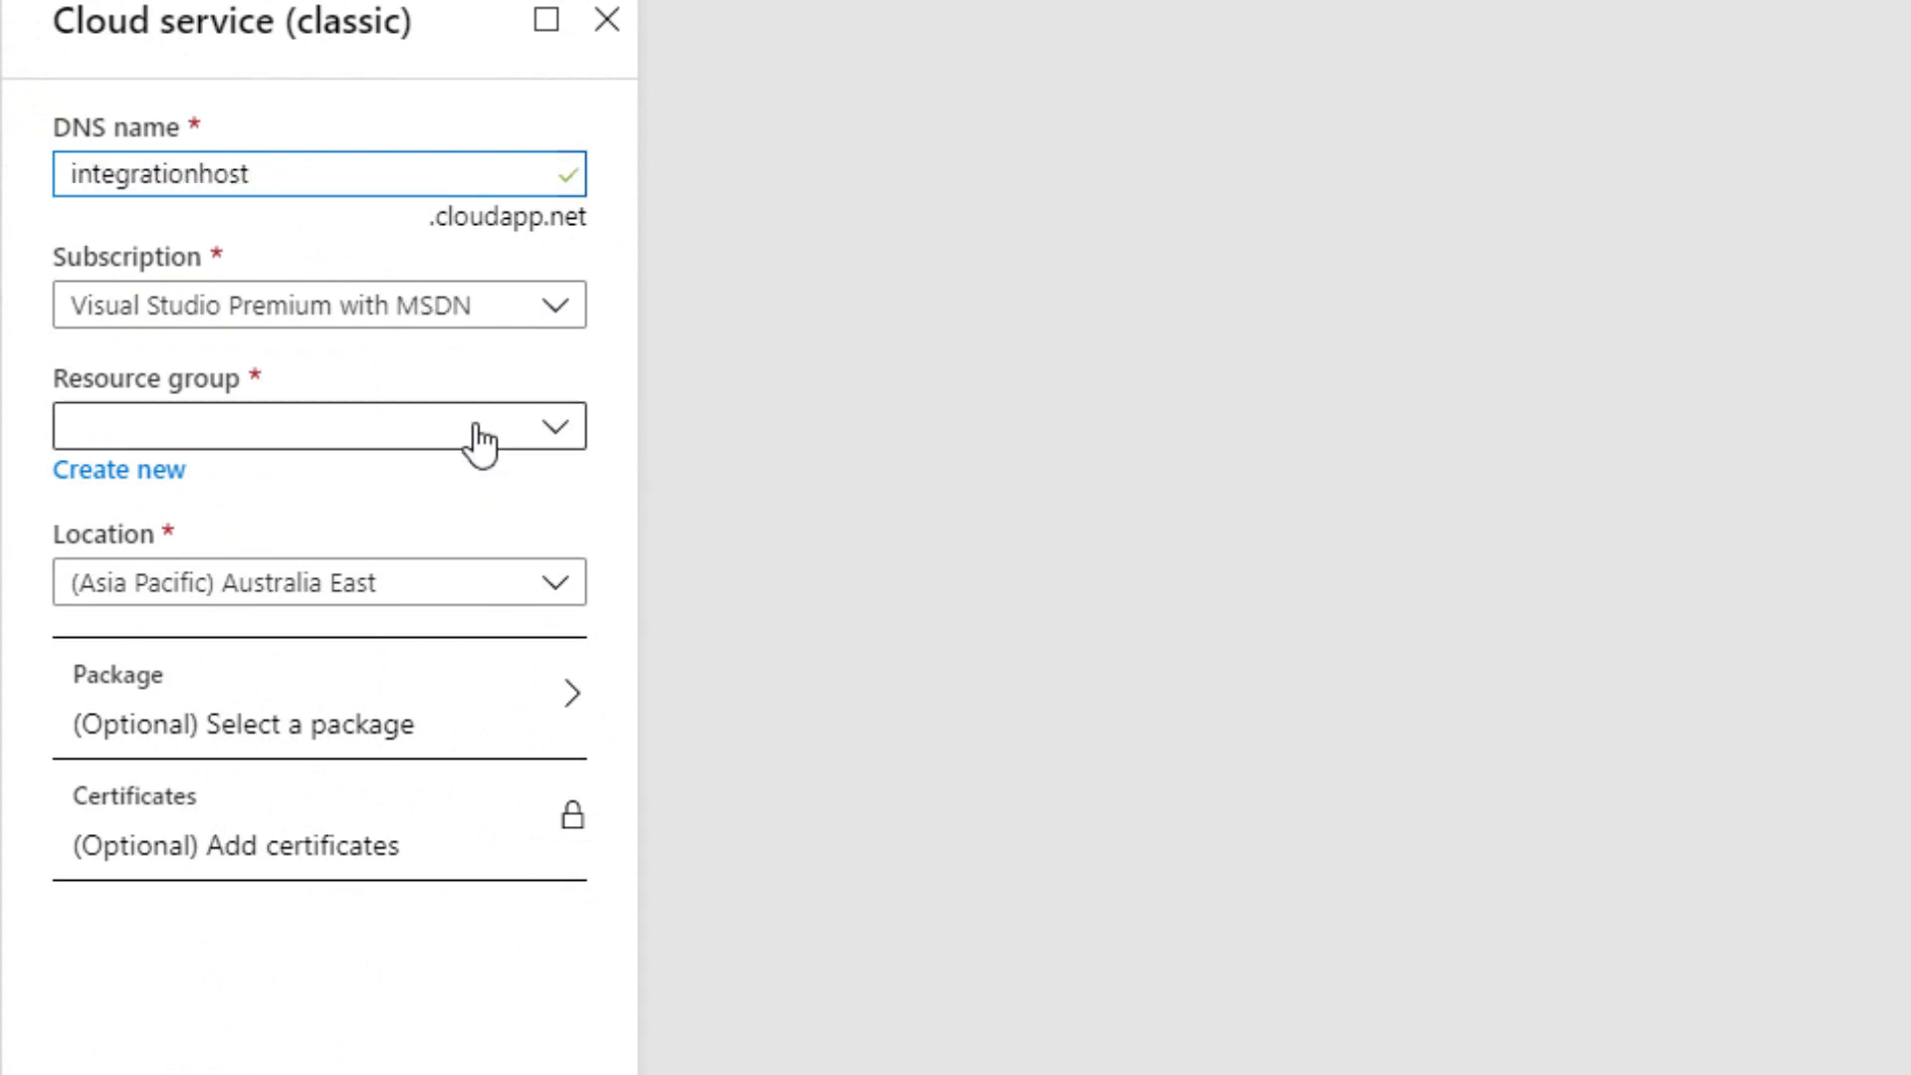
left_click(473, 430)
left_click(221, 630)
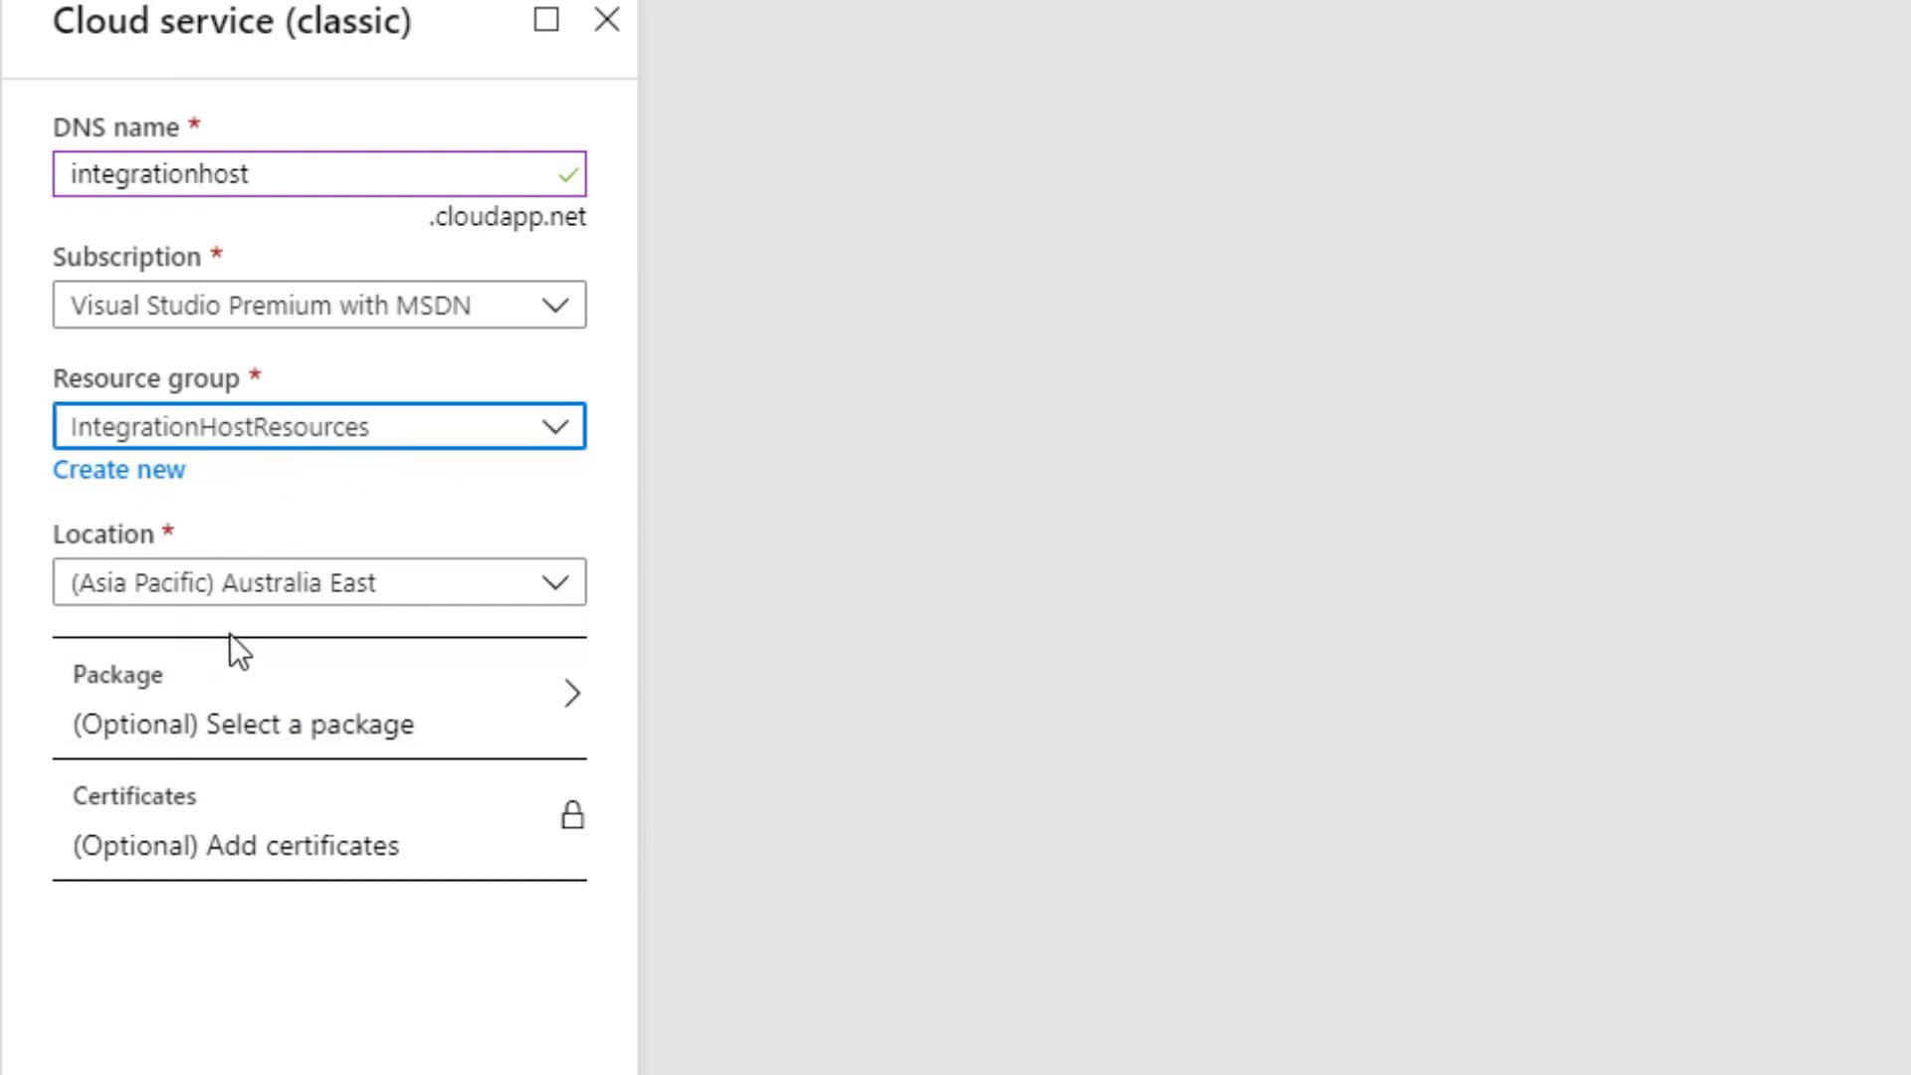
Label the package deployment integrationhostdeployment and store it in integrationhoststorage.
left_click(271, 733)
left_click(848, 255)
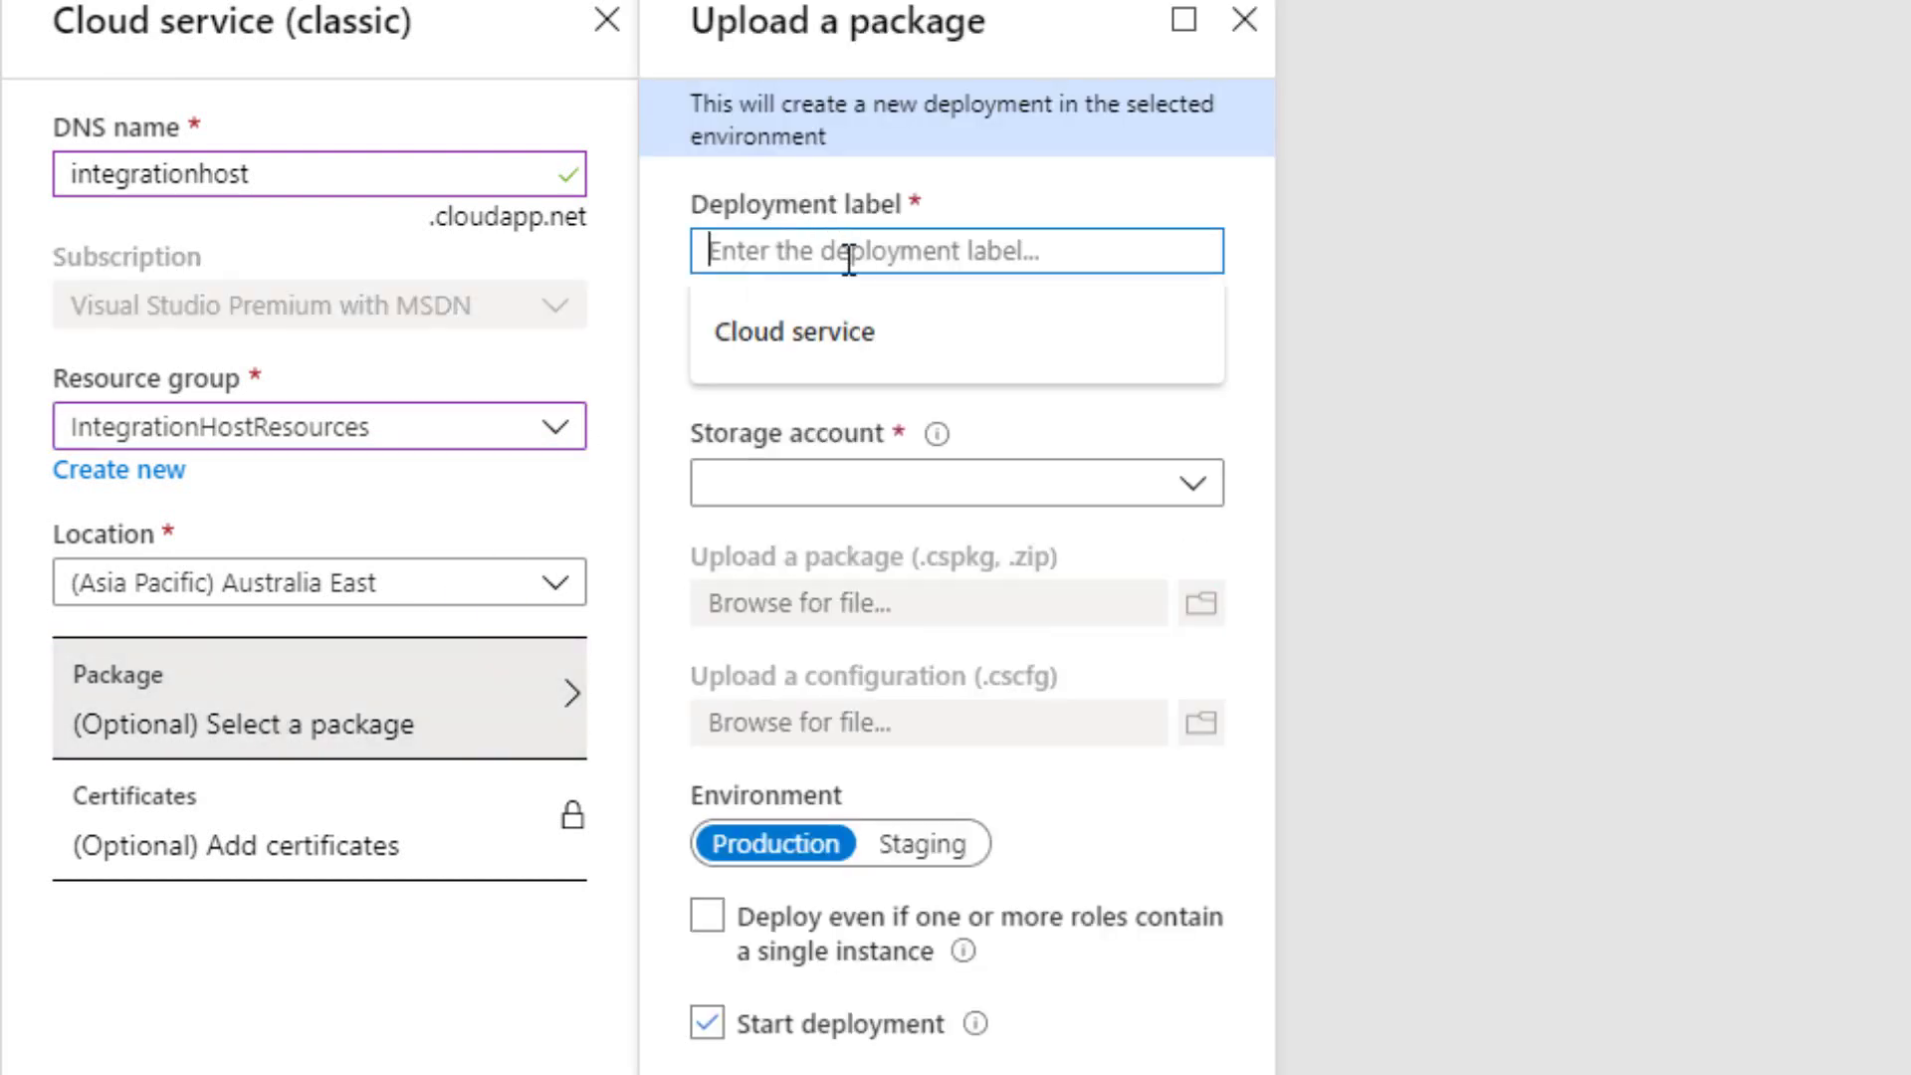
type("integratio")
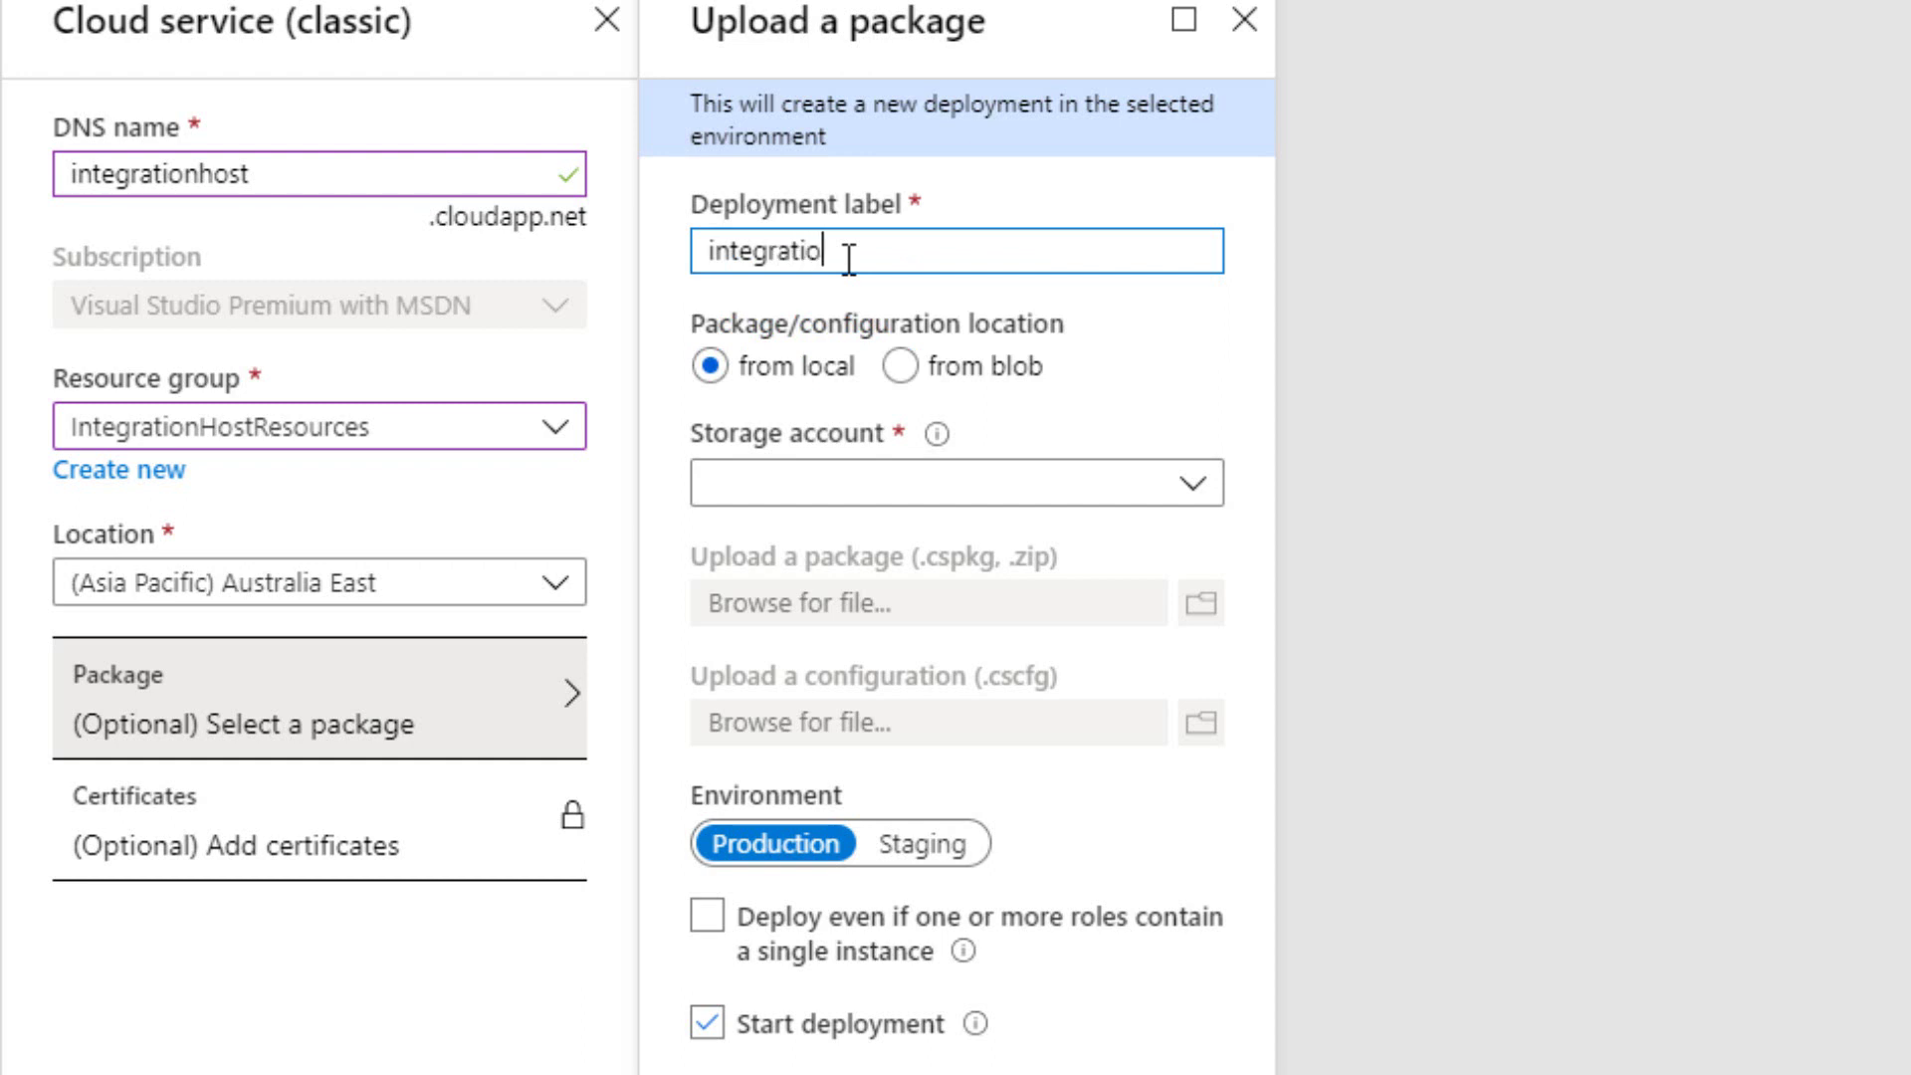
type("nhostdeployment")
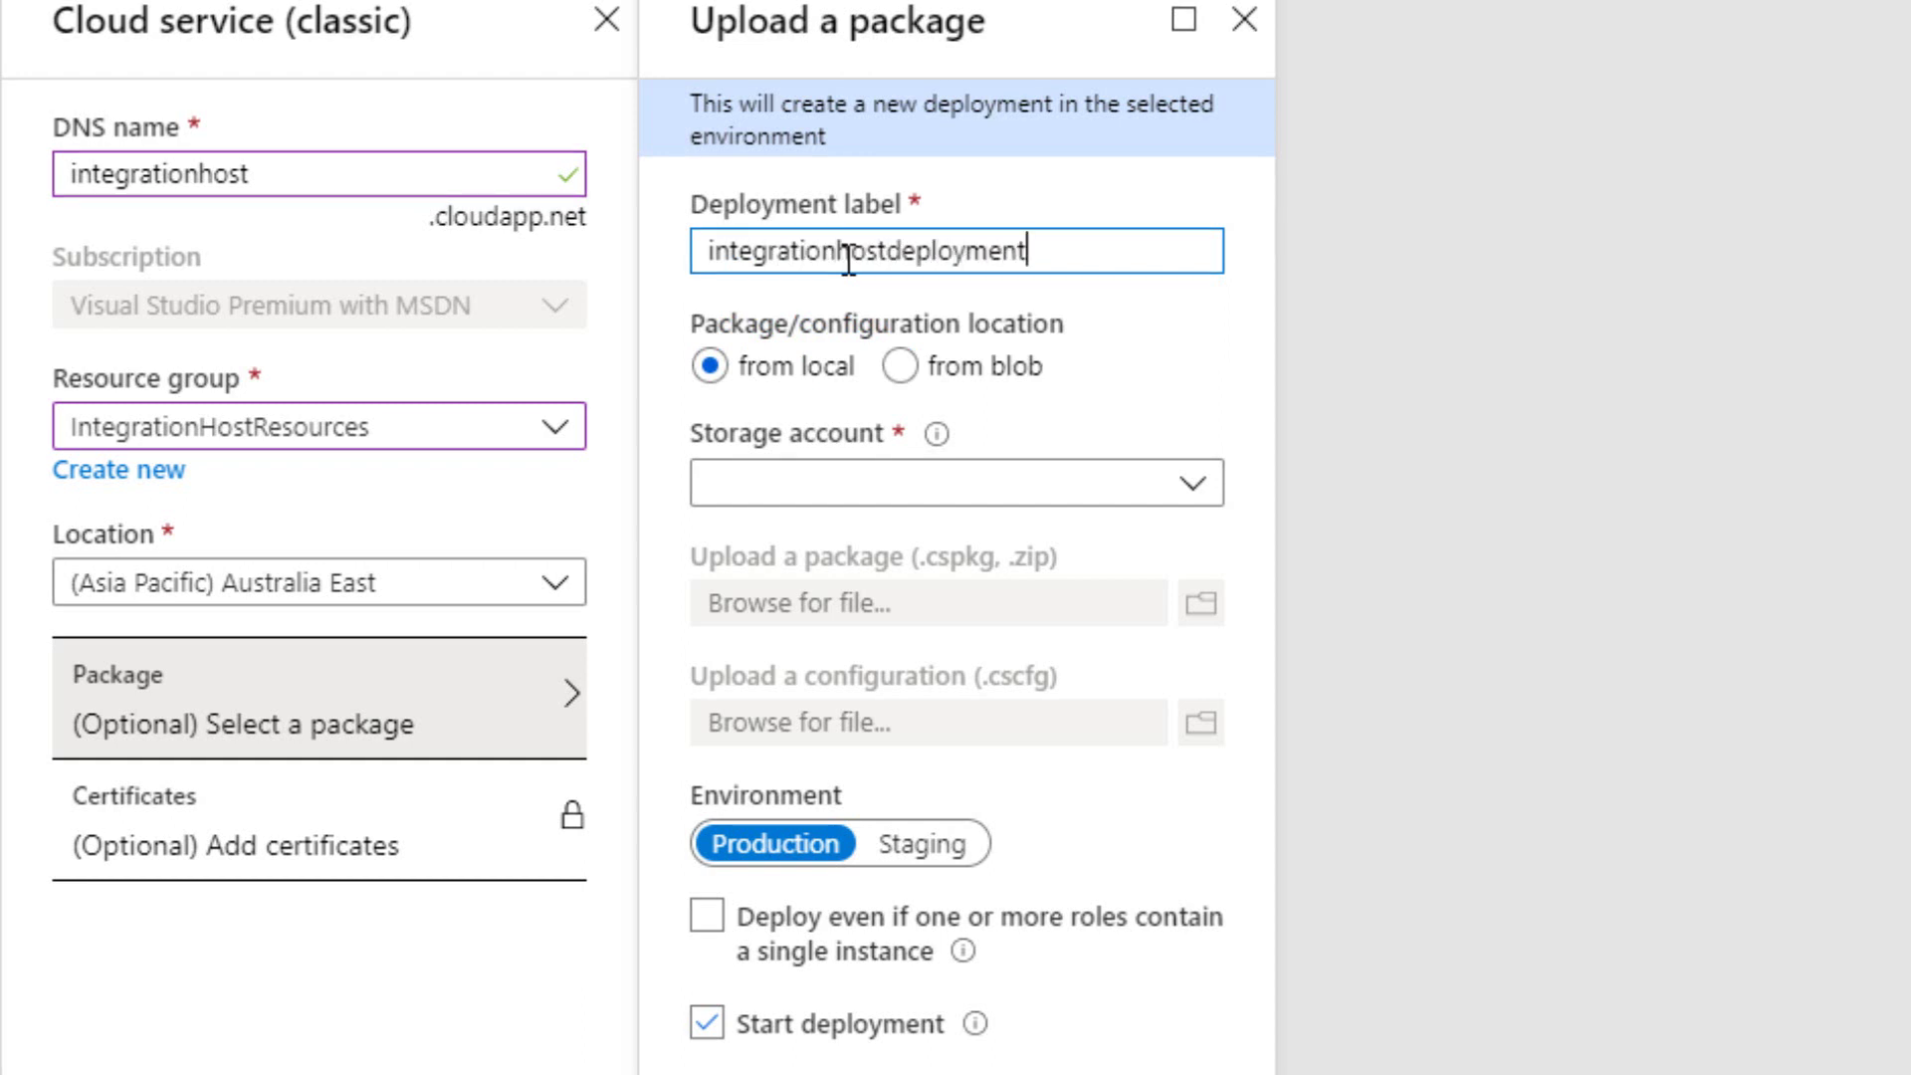
left_click(1146, 498)
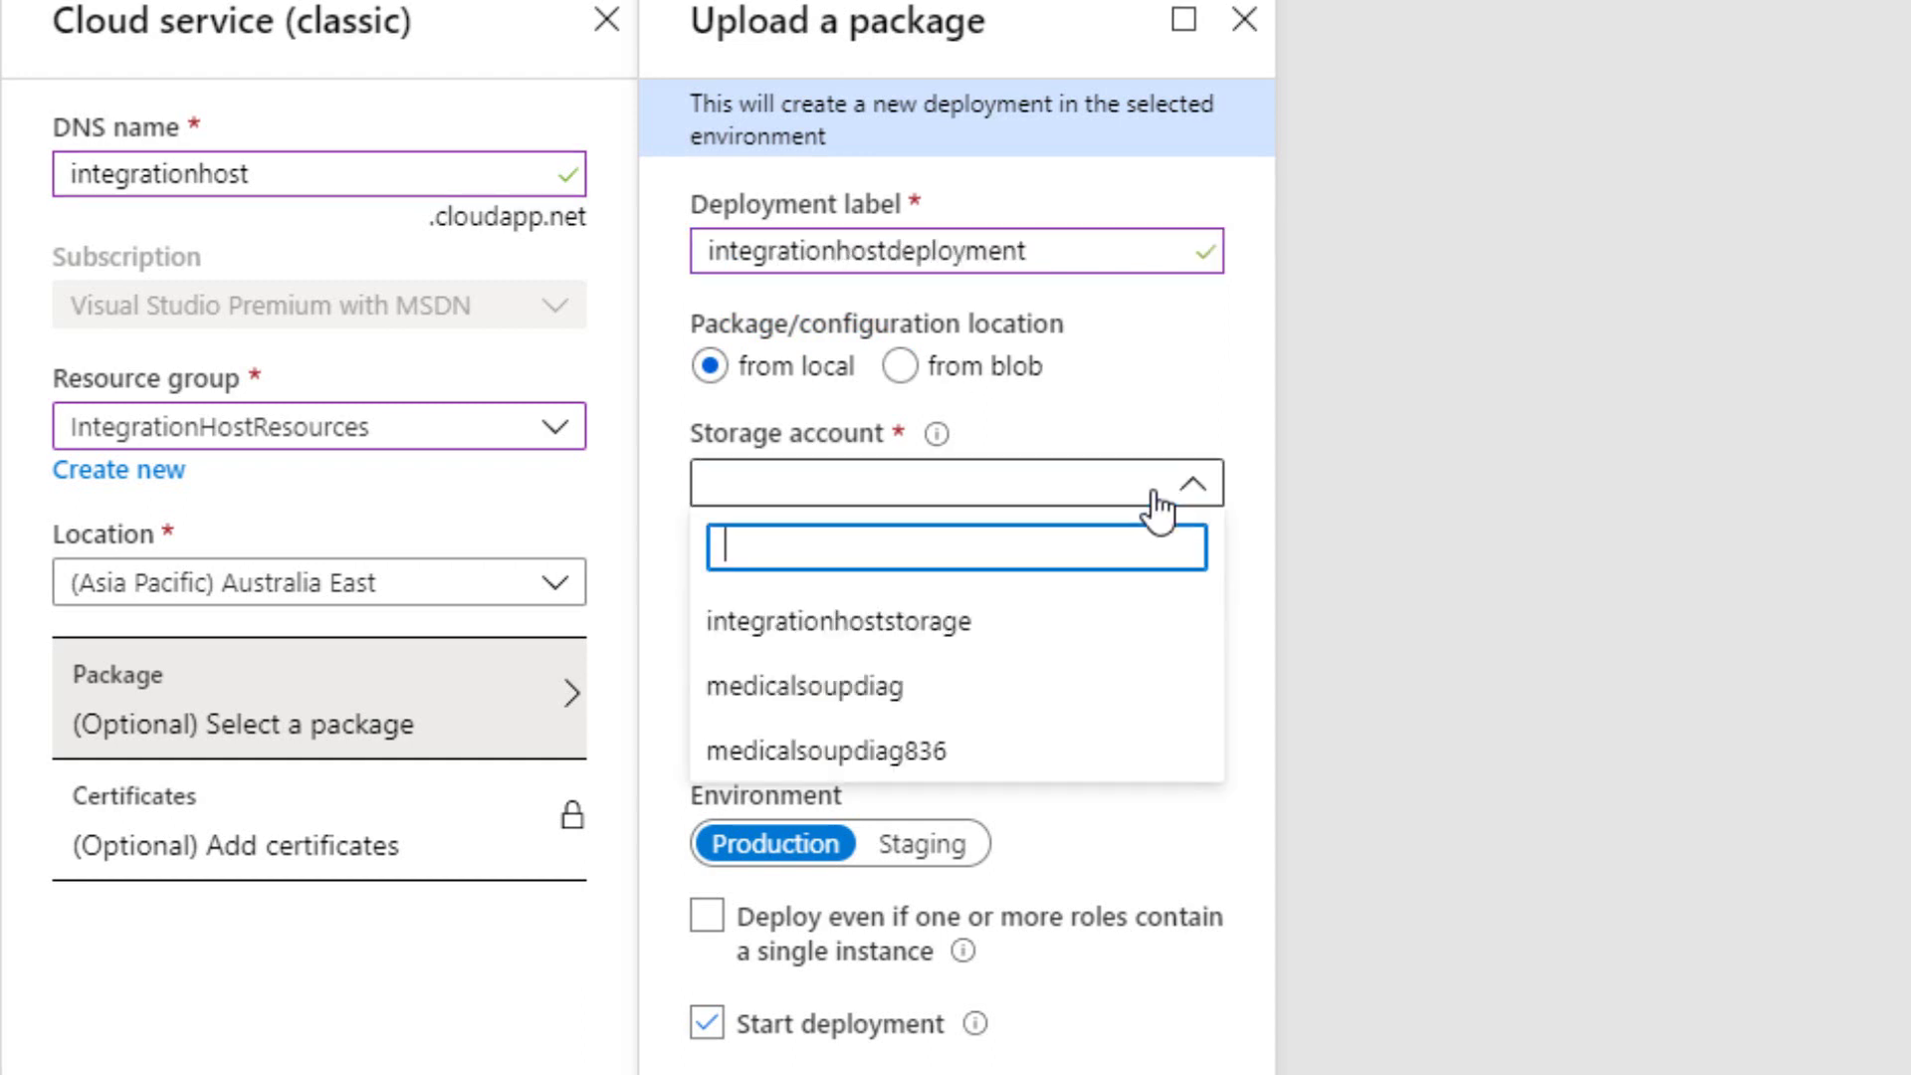
left_click(863, 627)
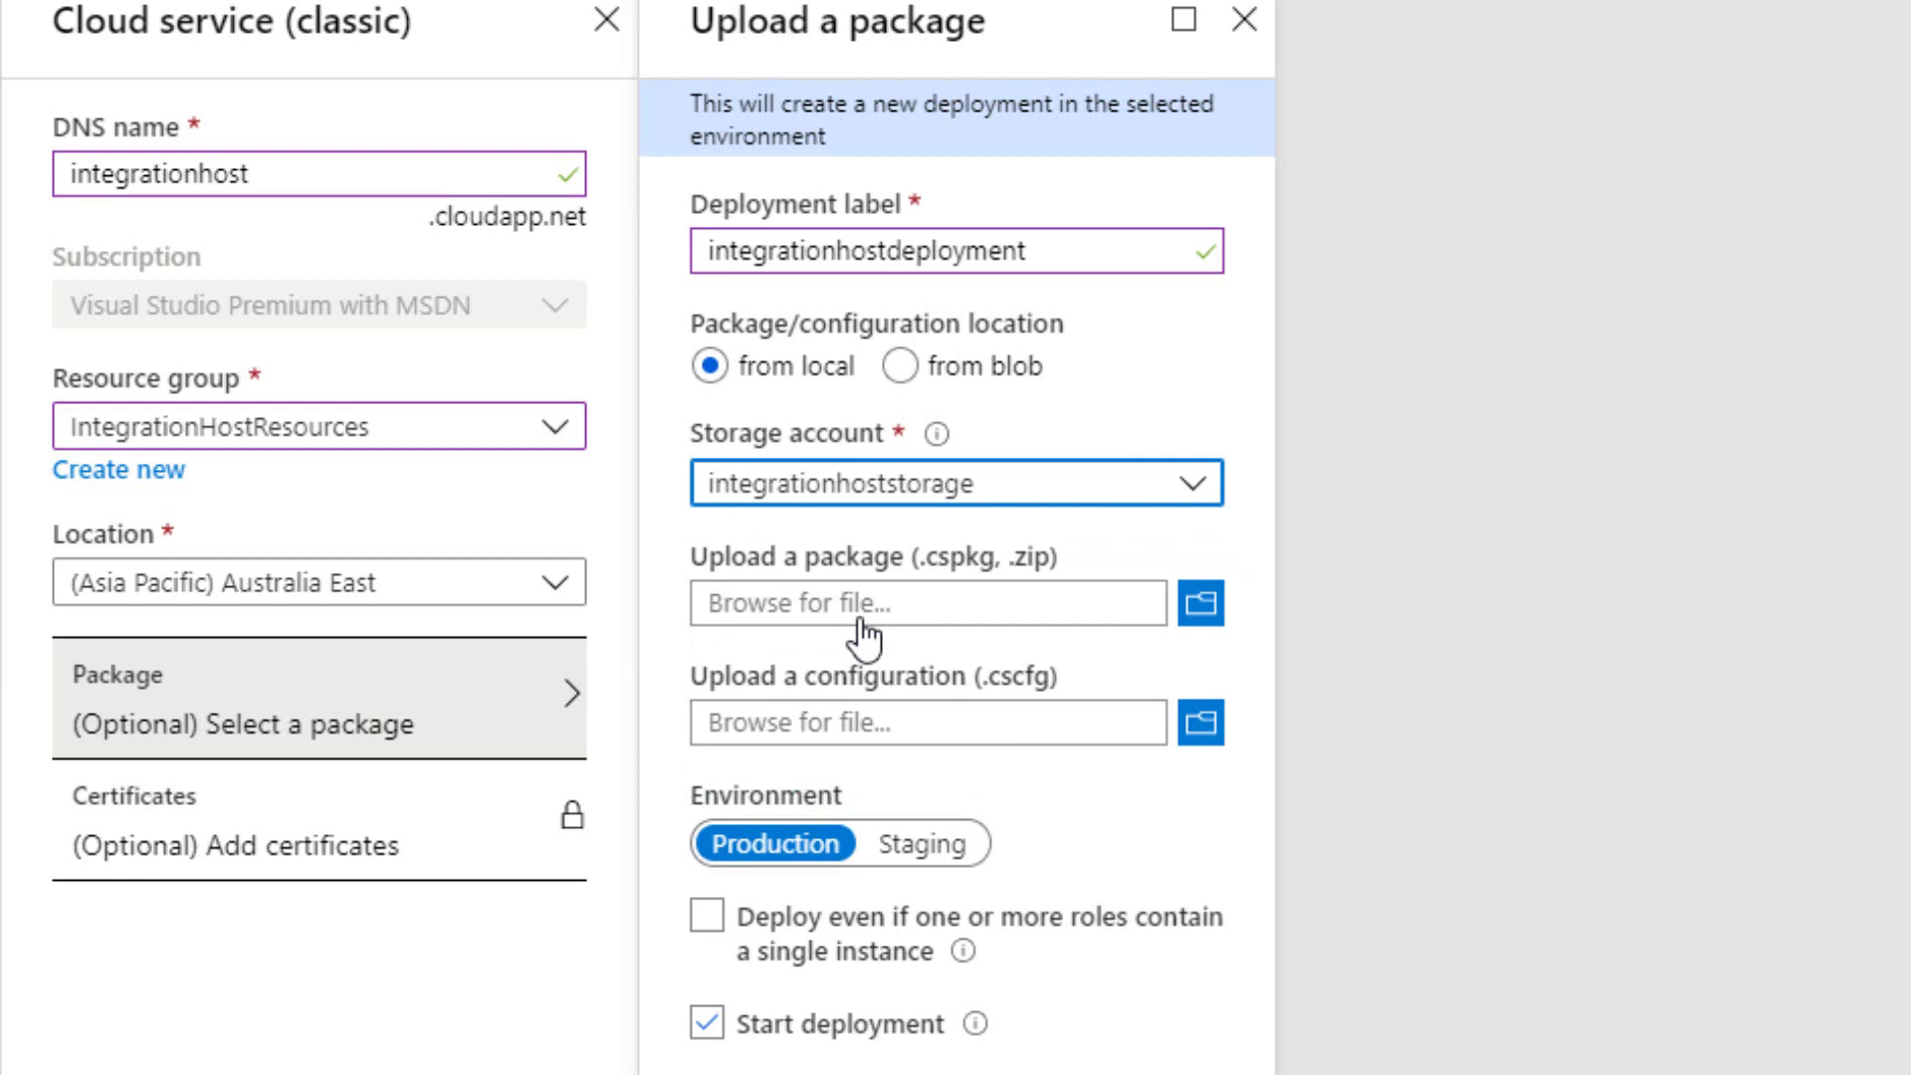
Upload AzureIntegrationHostCloudService.cspkg and ServiceConfiguration.Cloud.cscfg and confirm the package settings.
left_click(1200, 604)
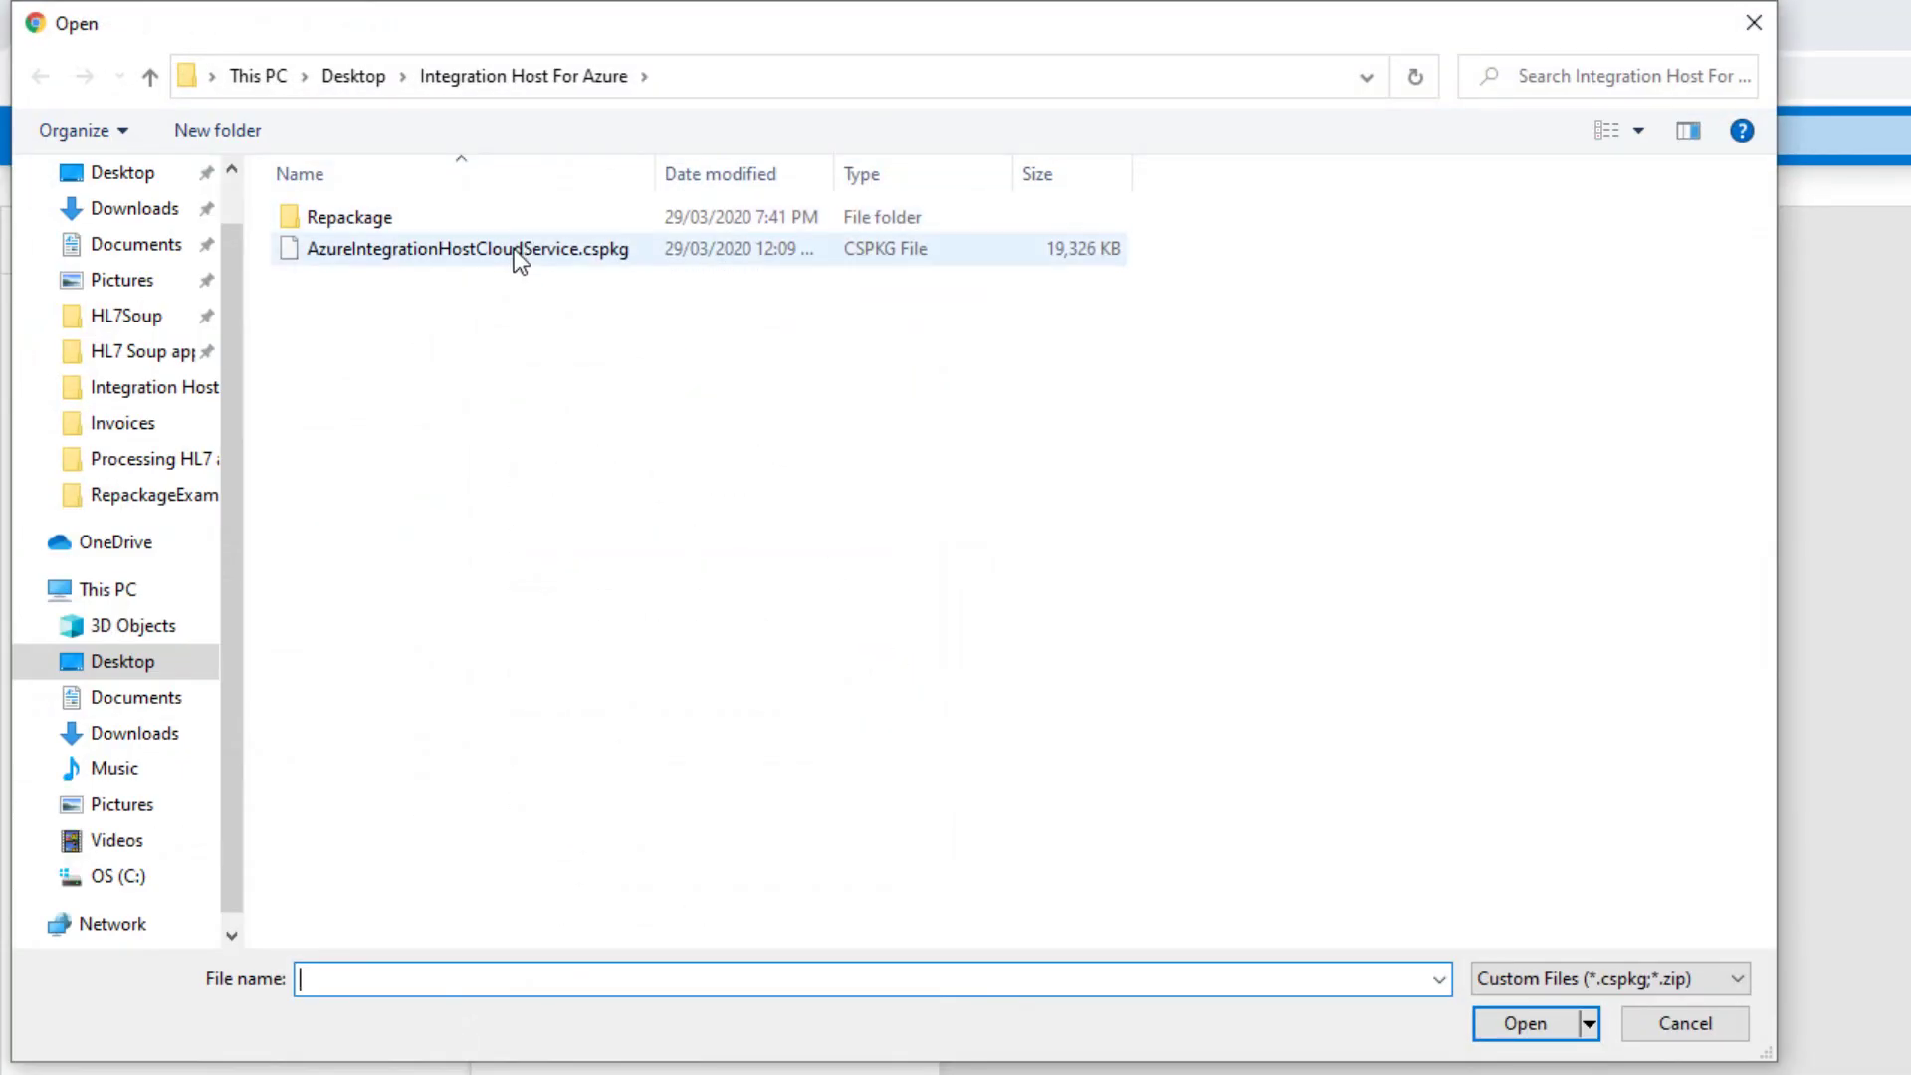
double_click(516, 253)
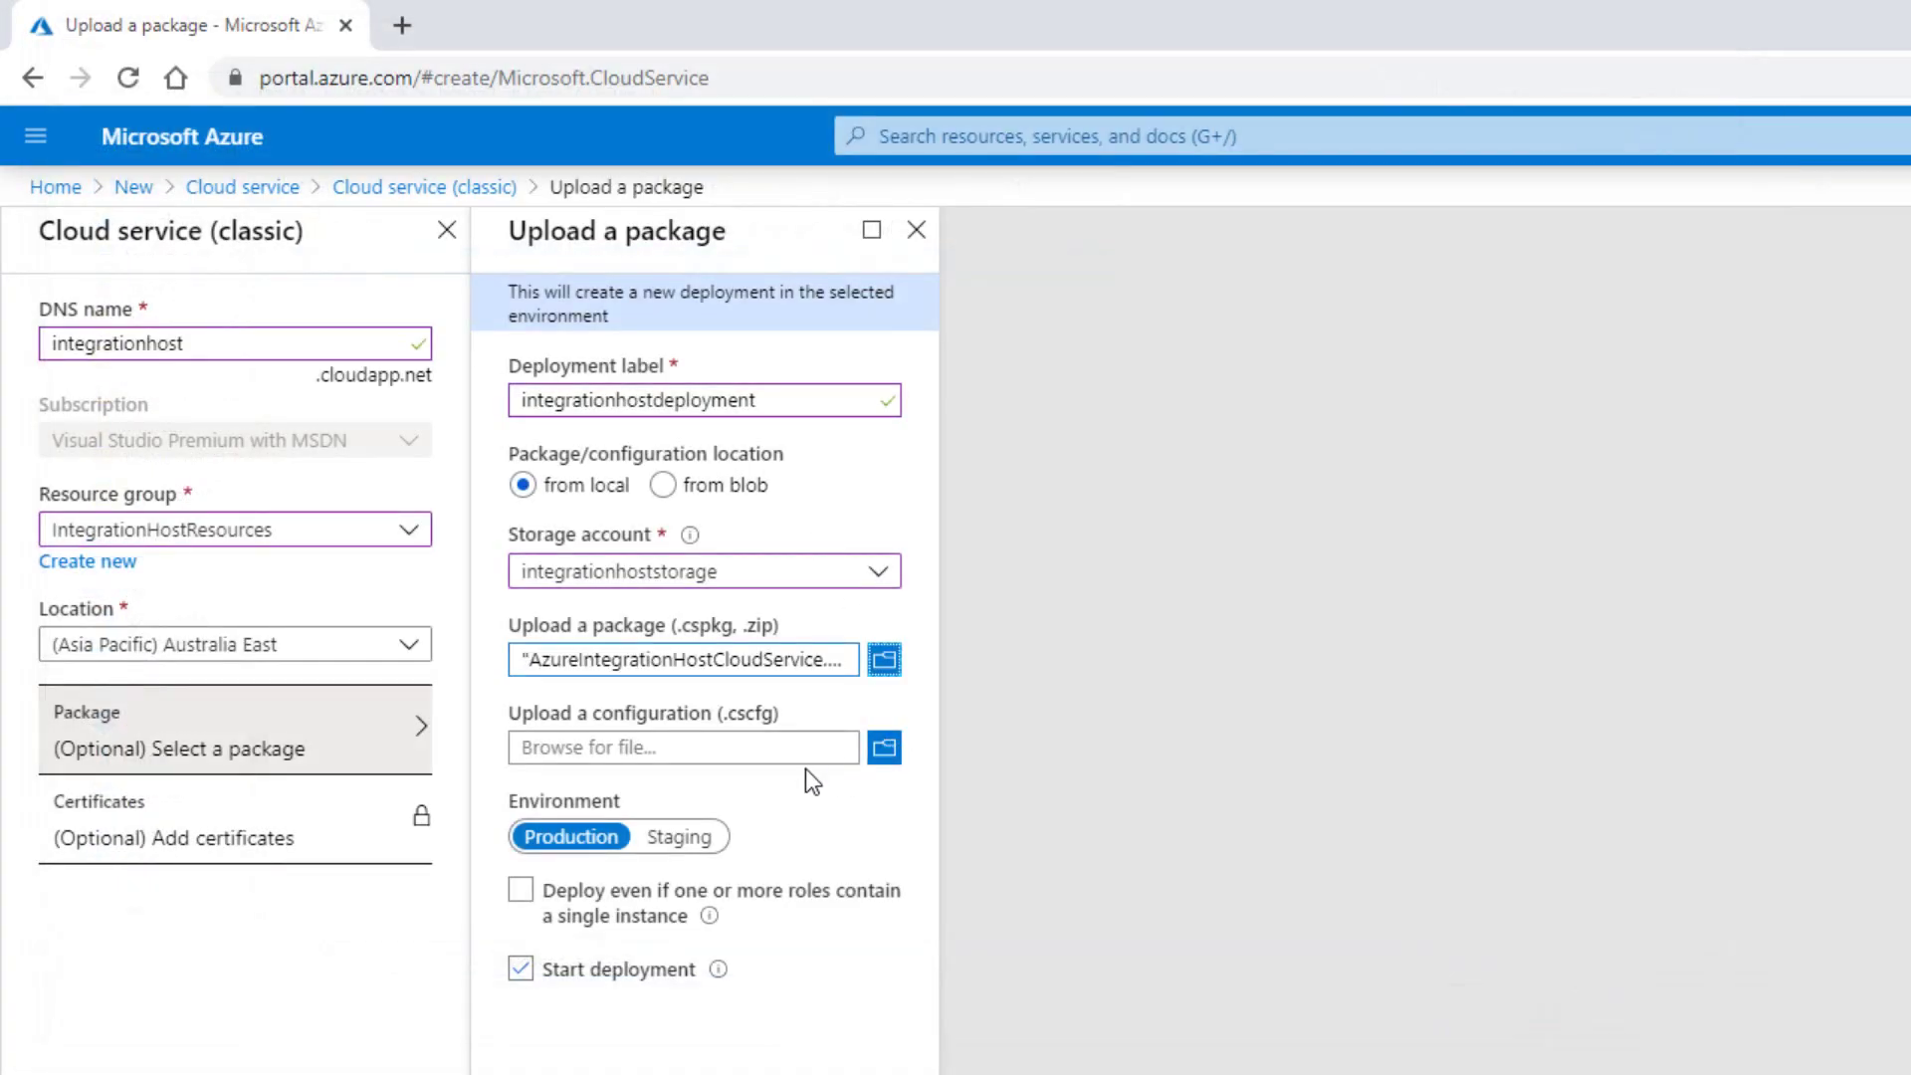
left_click(901, 748)
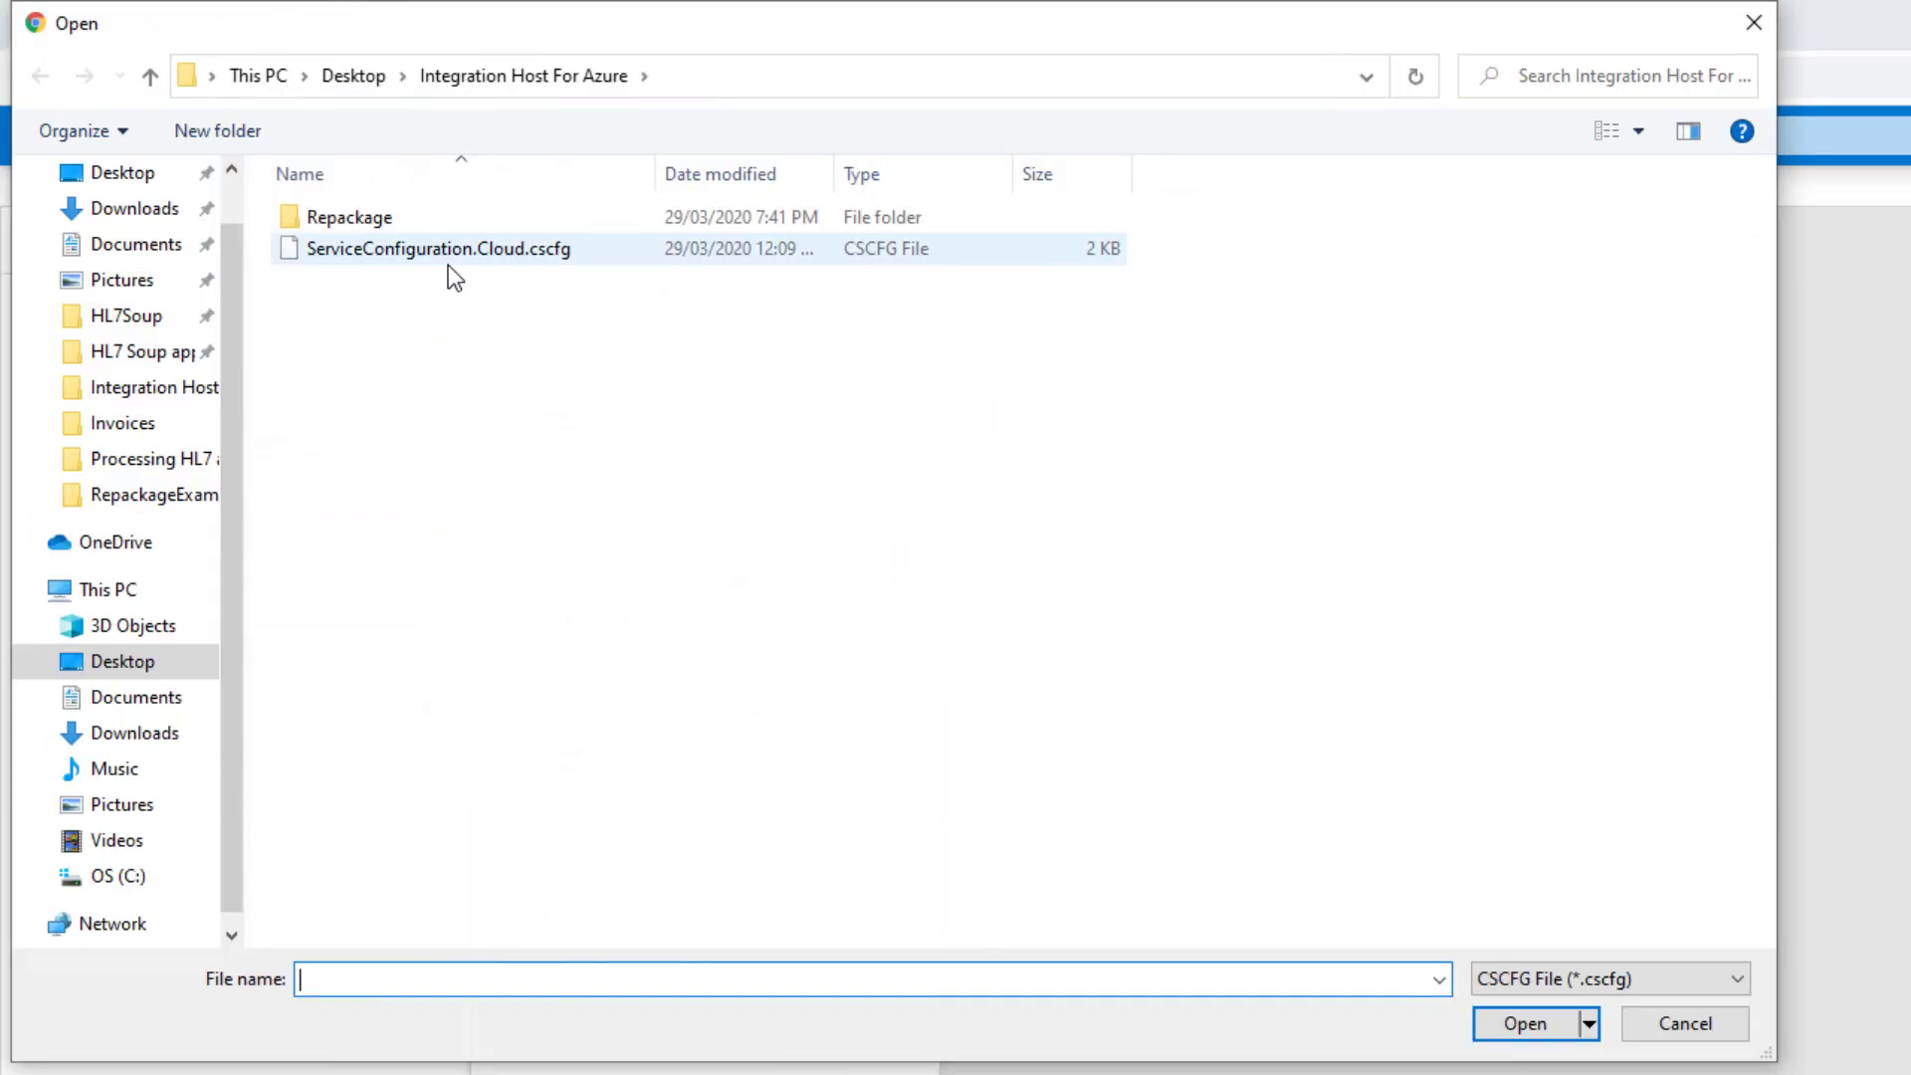
double_click(448, 264)
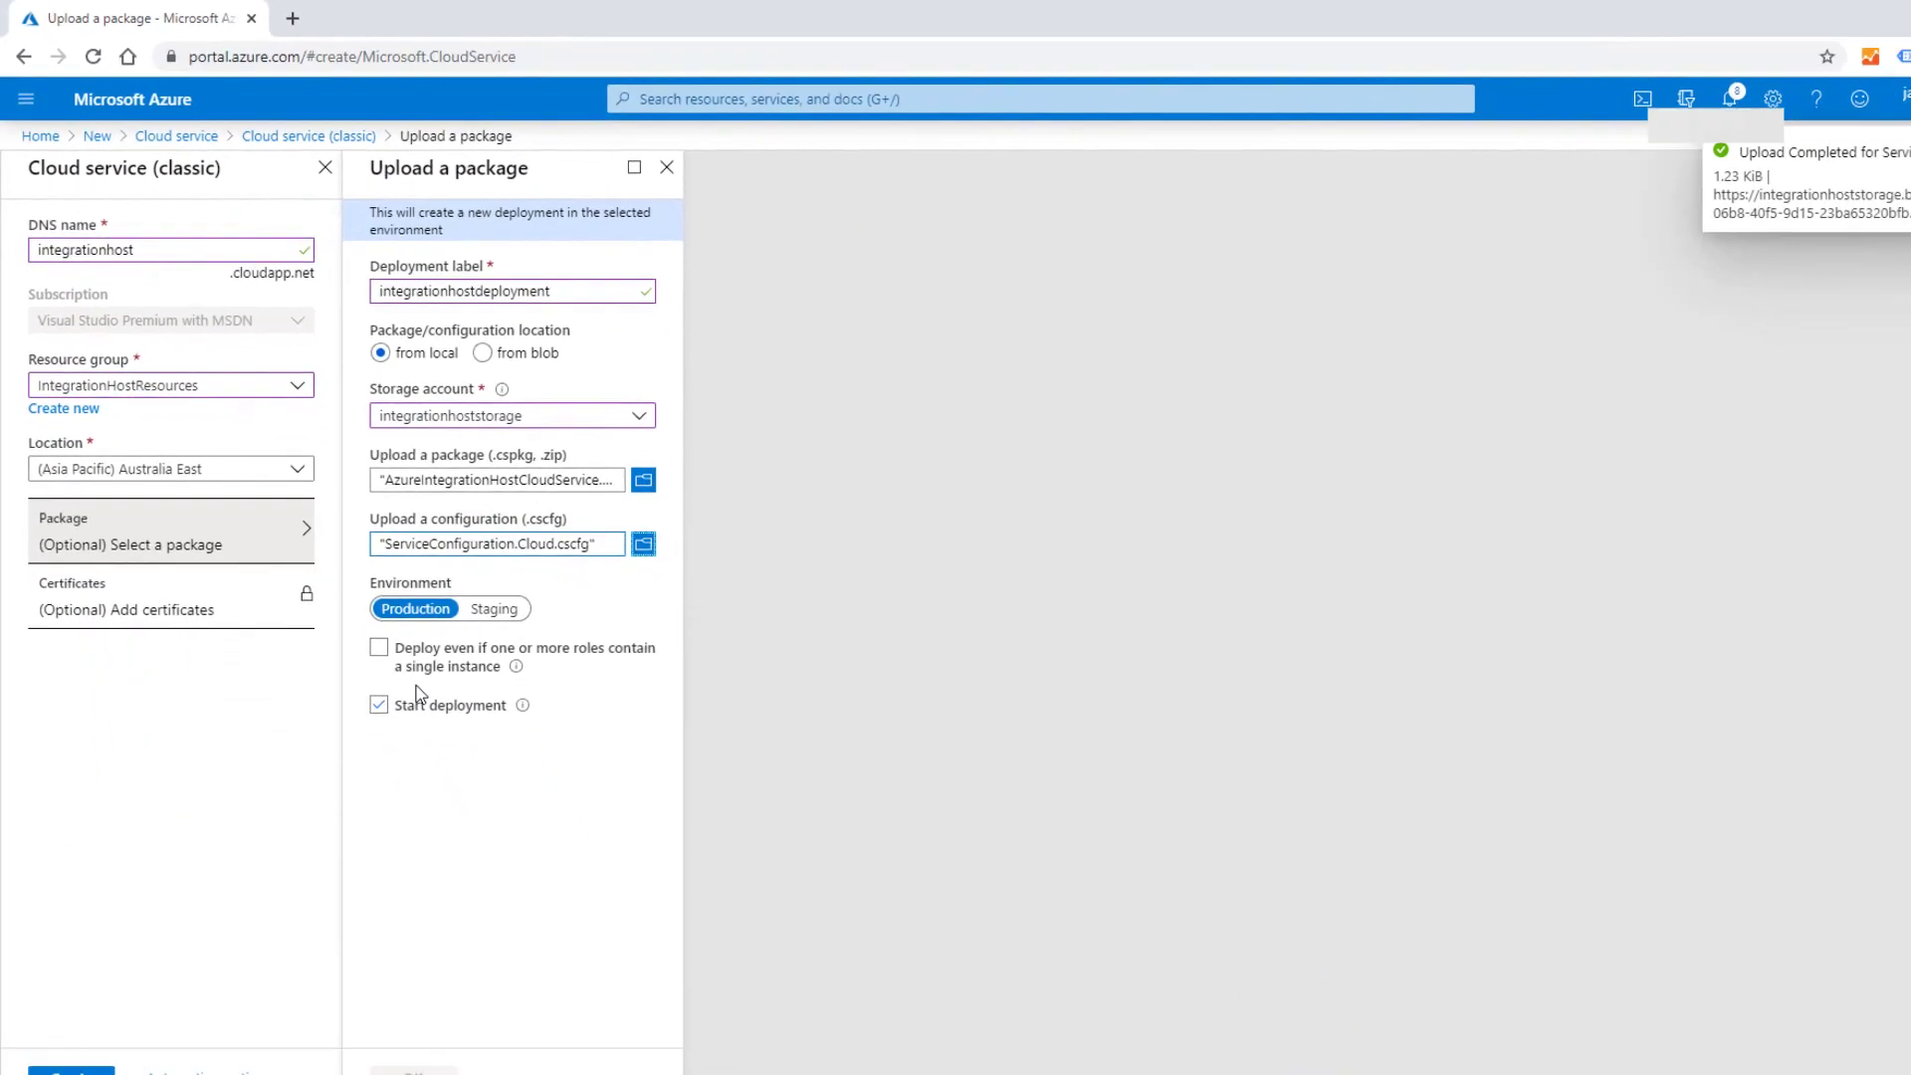
left_click(413, 1071)
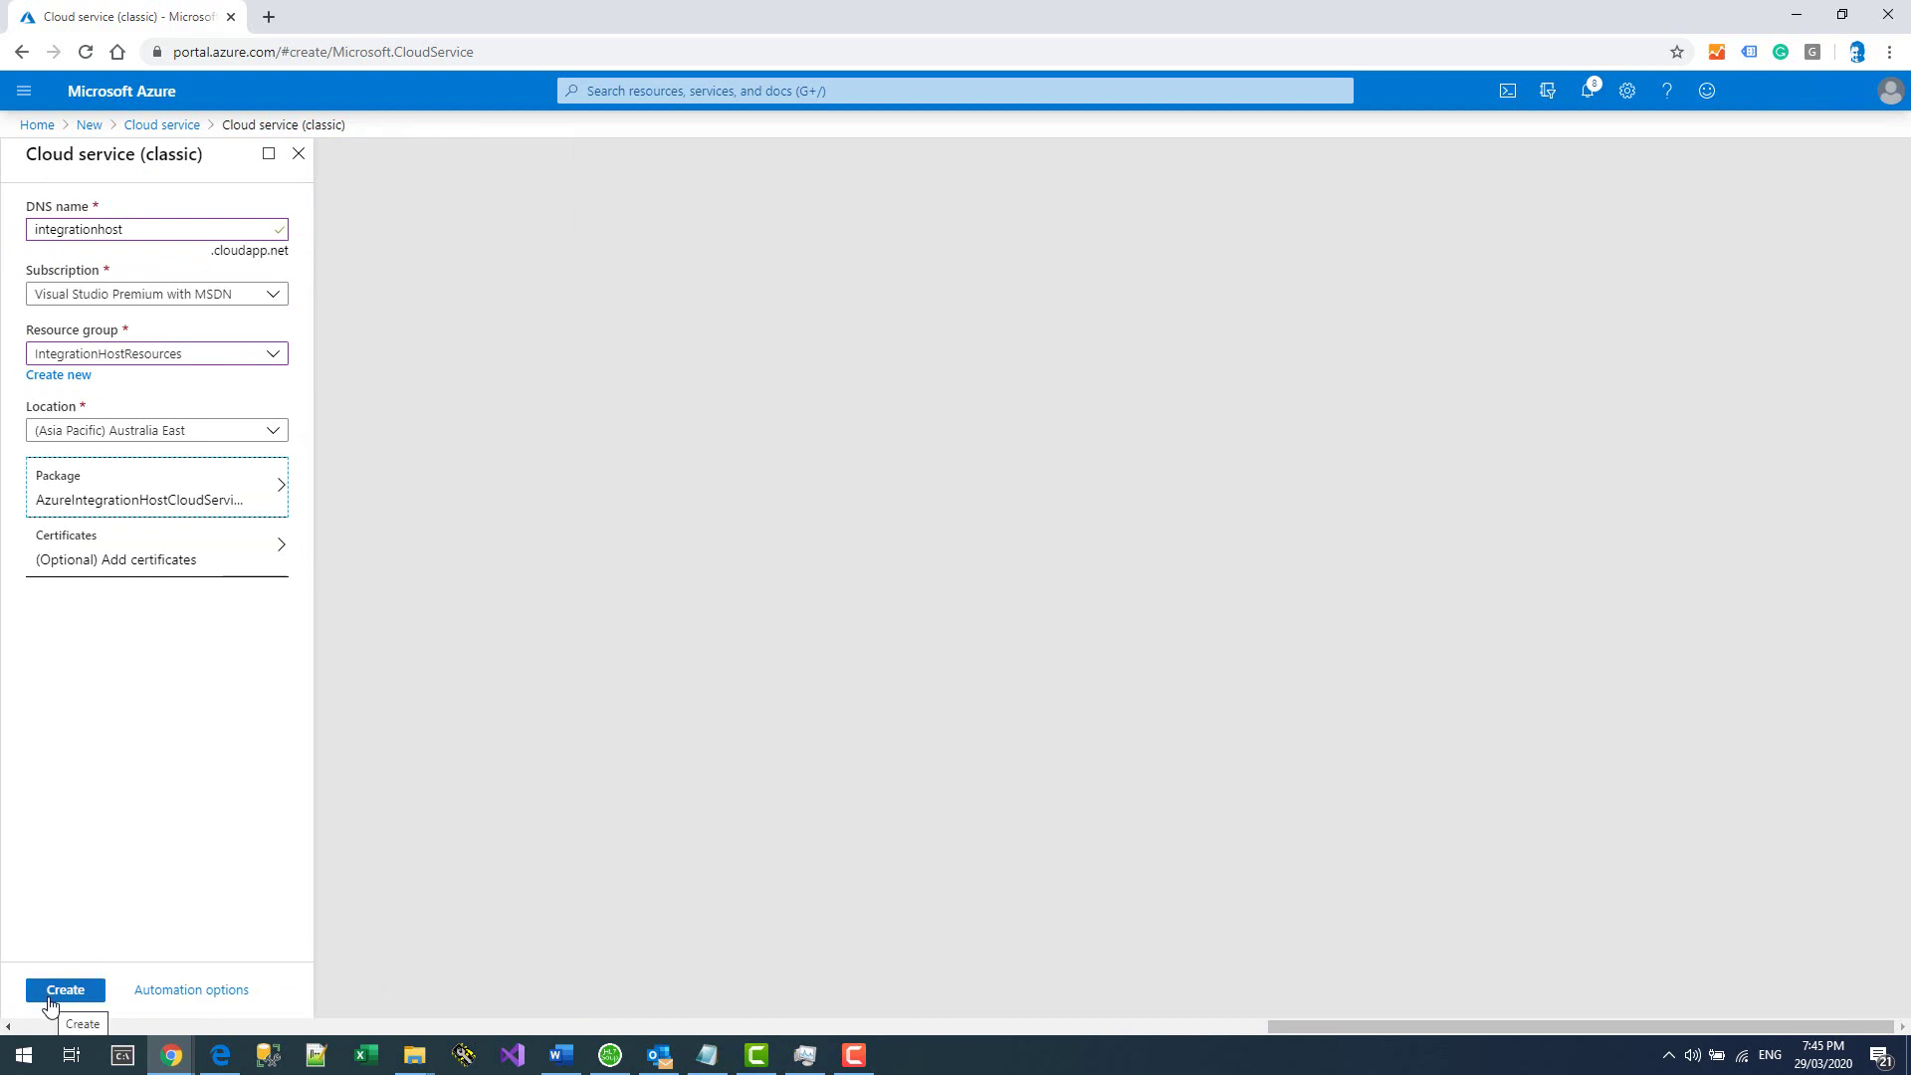
left_click(182, 563)
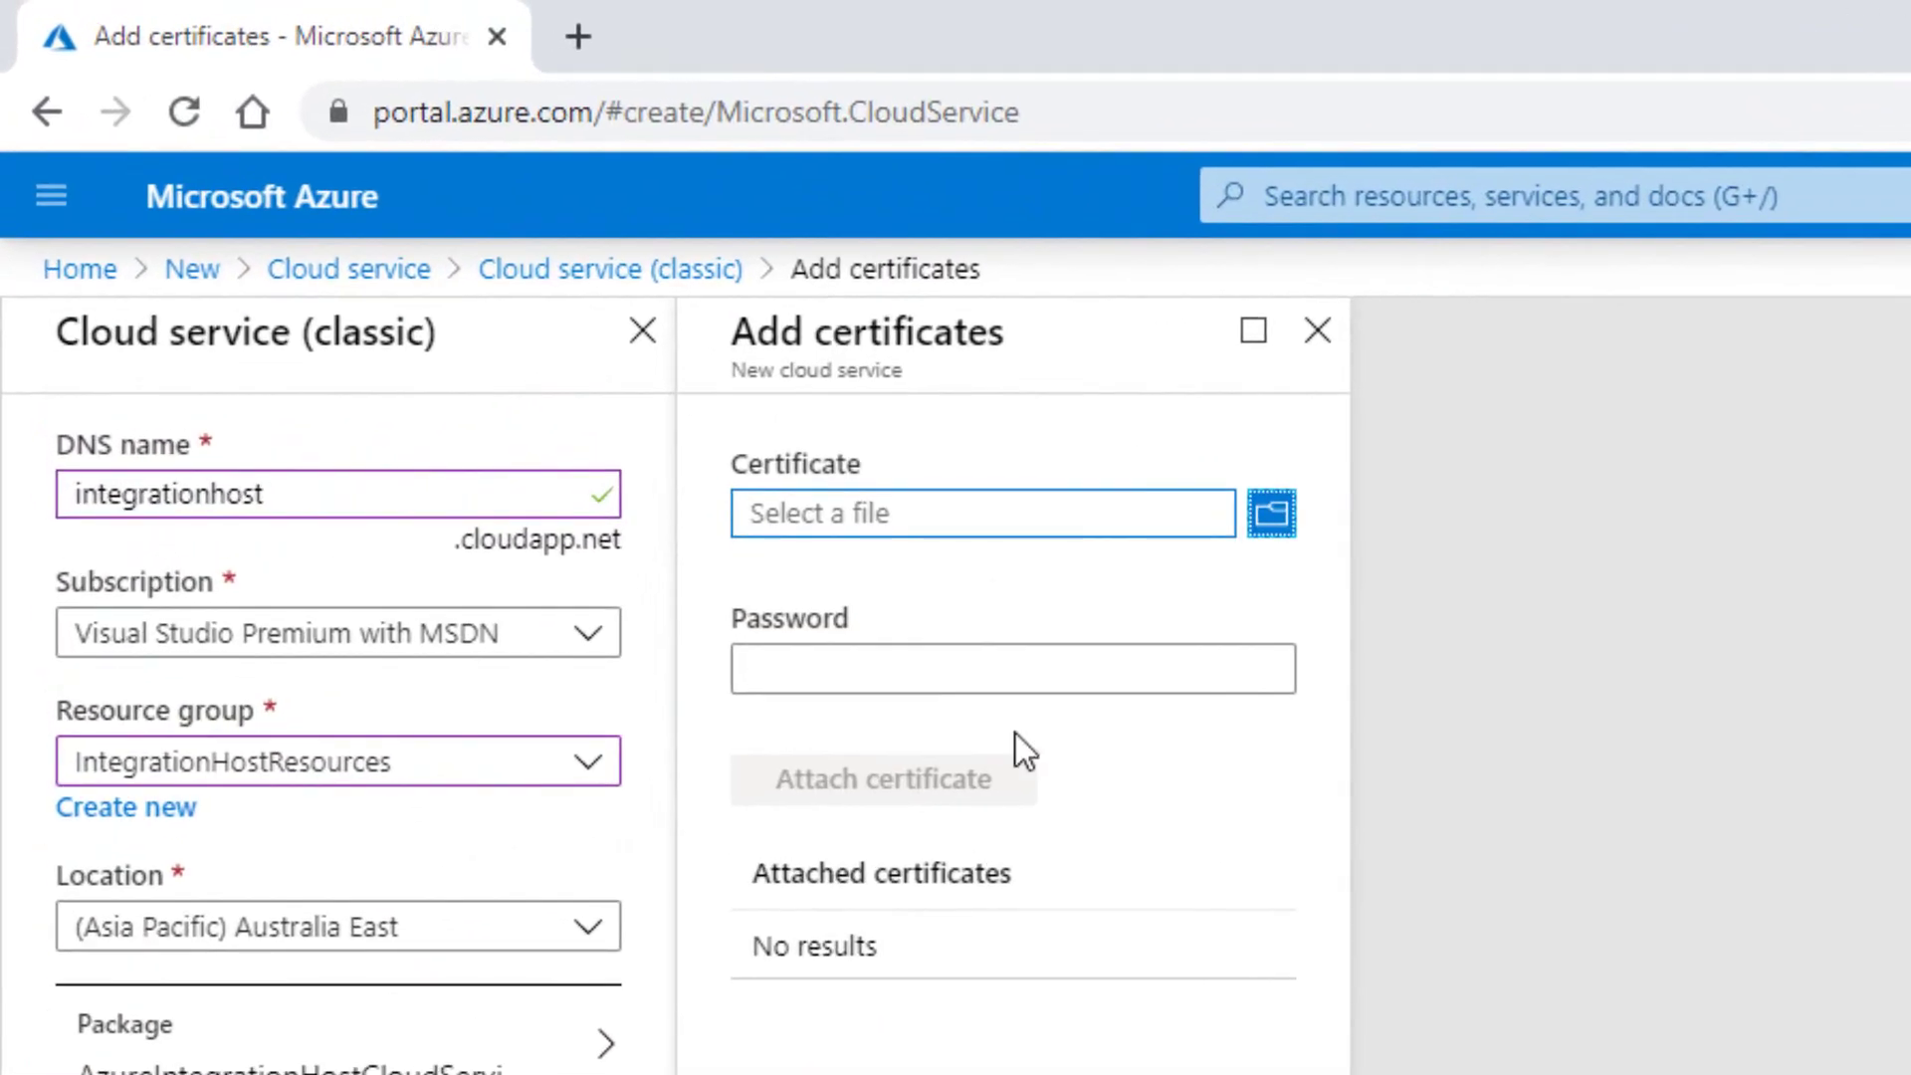
Attach UnsecureTestCertificate.pfx with its certificate password, then create the cloud service.
left_click(1271, 513)
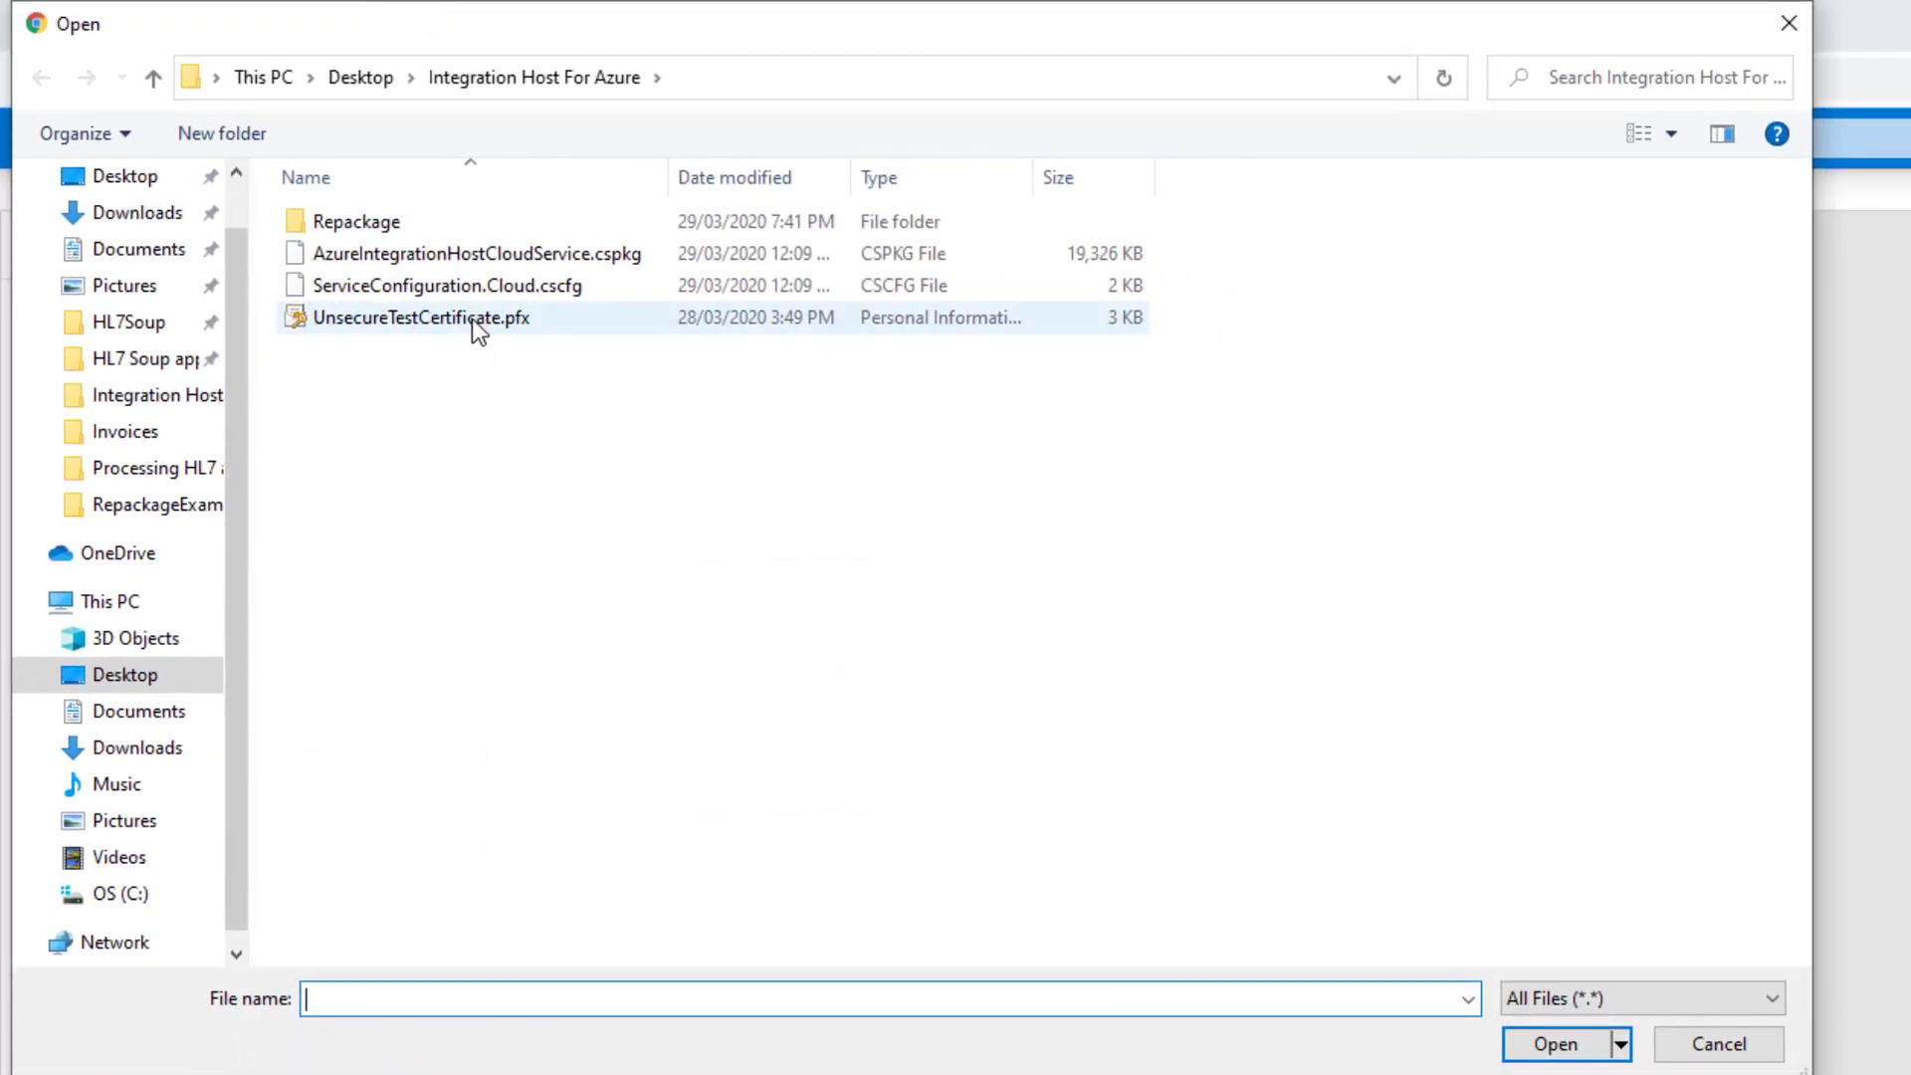
double_click(472, 318)
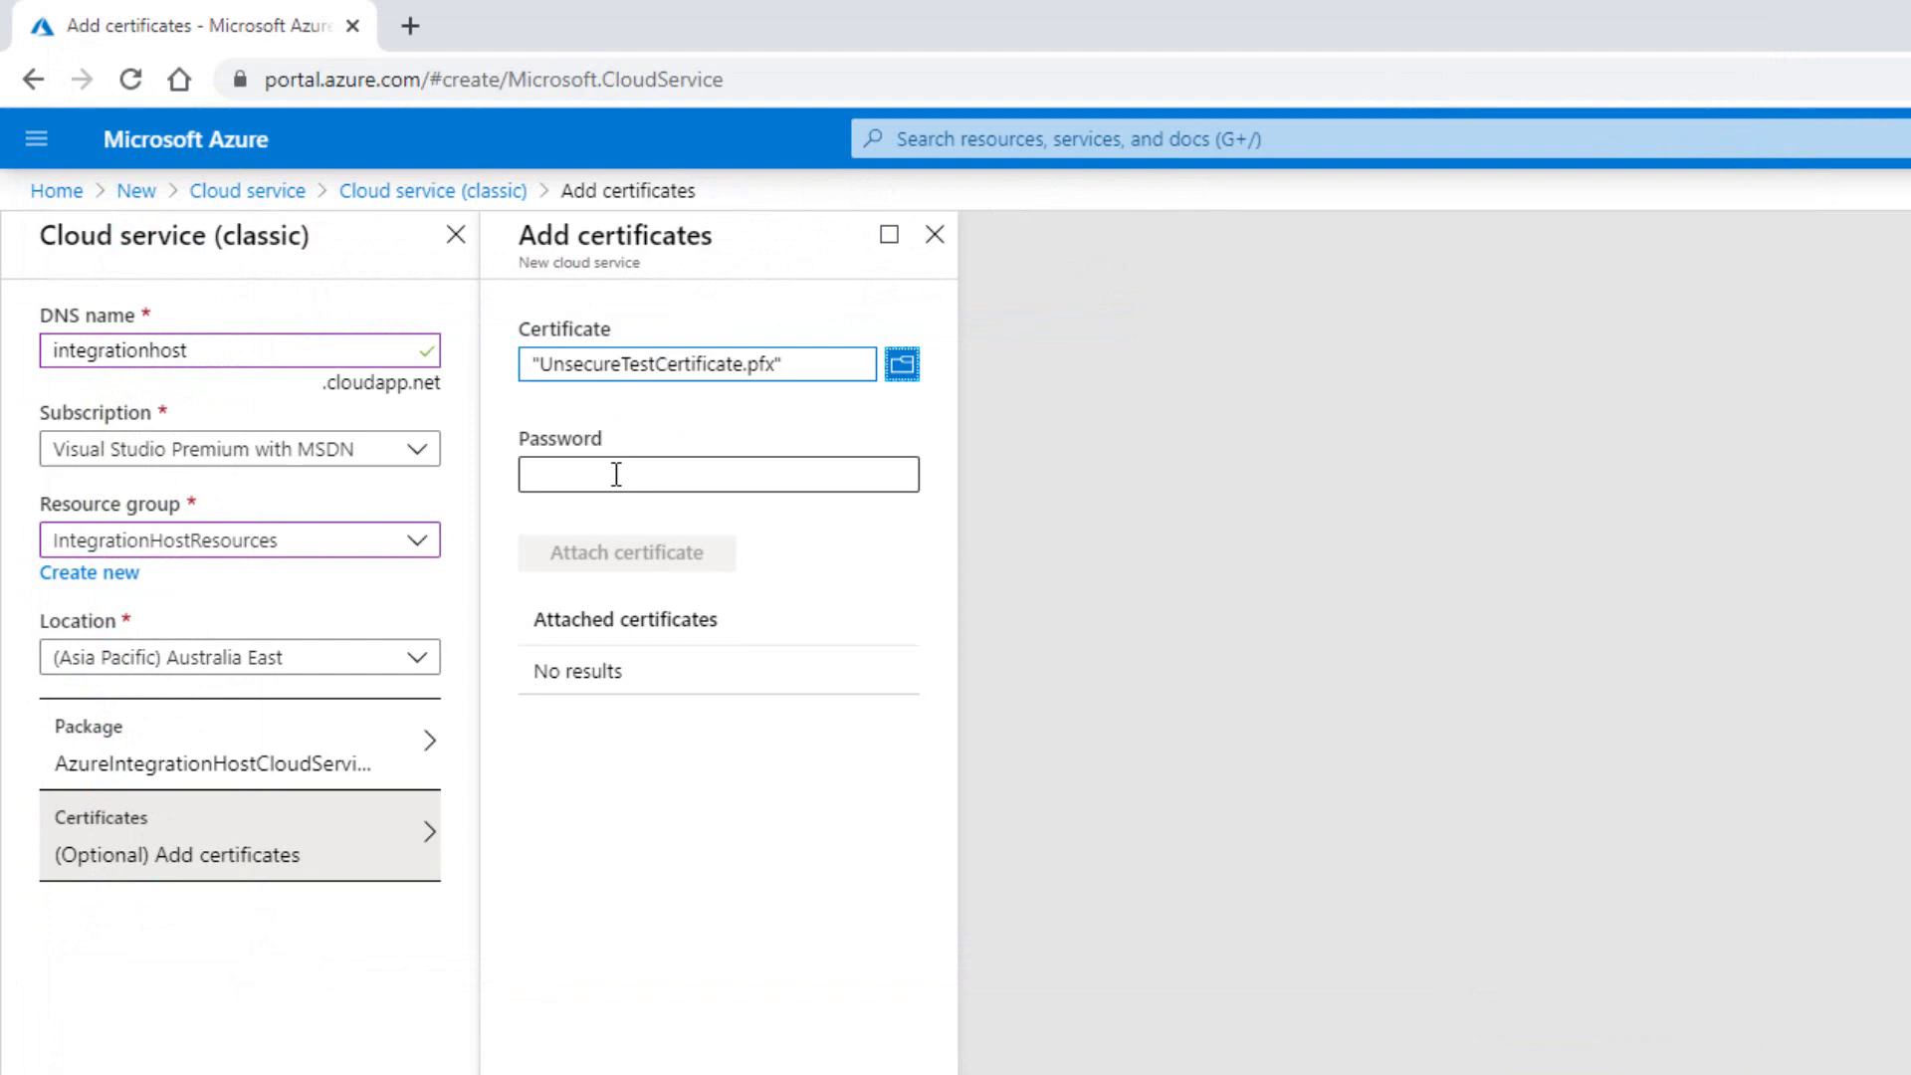
left_click(616, 475)
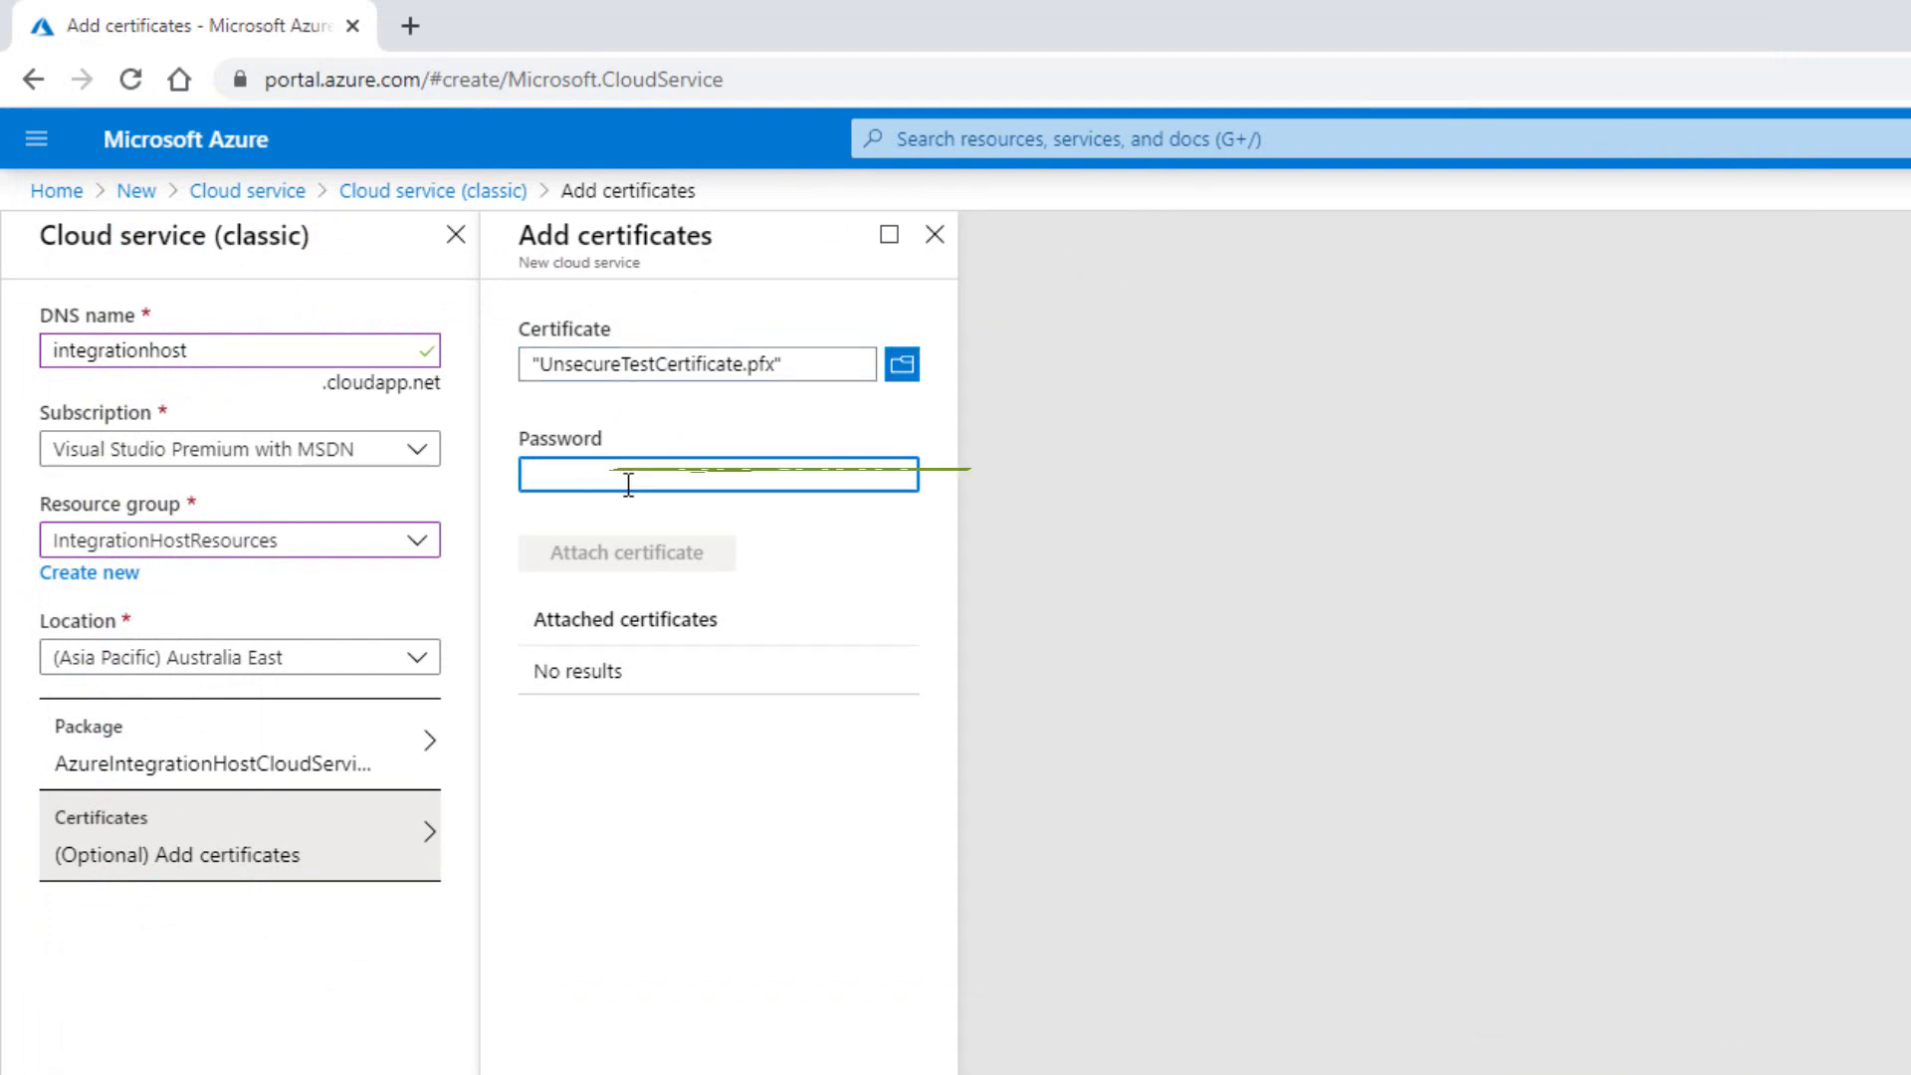
type("hl7soup")
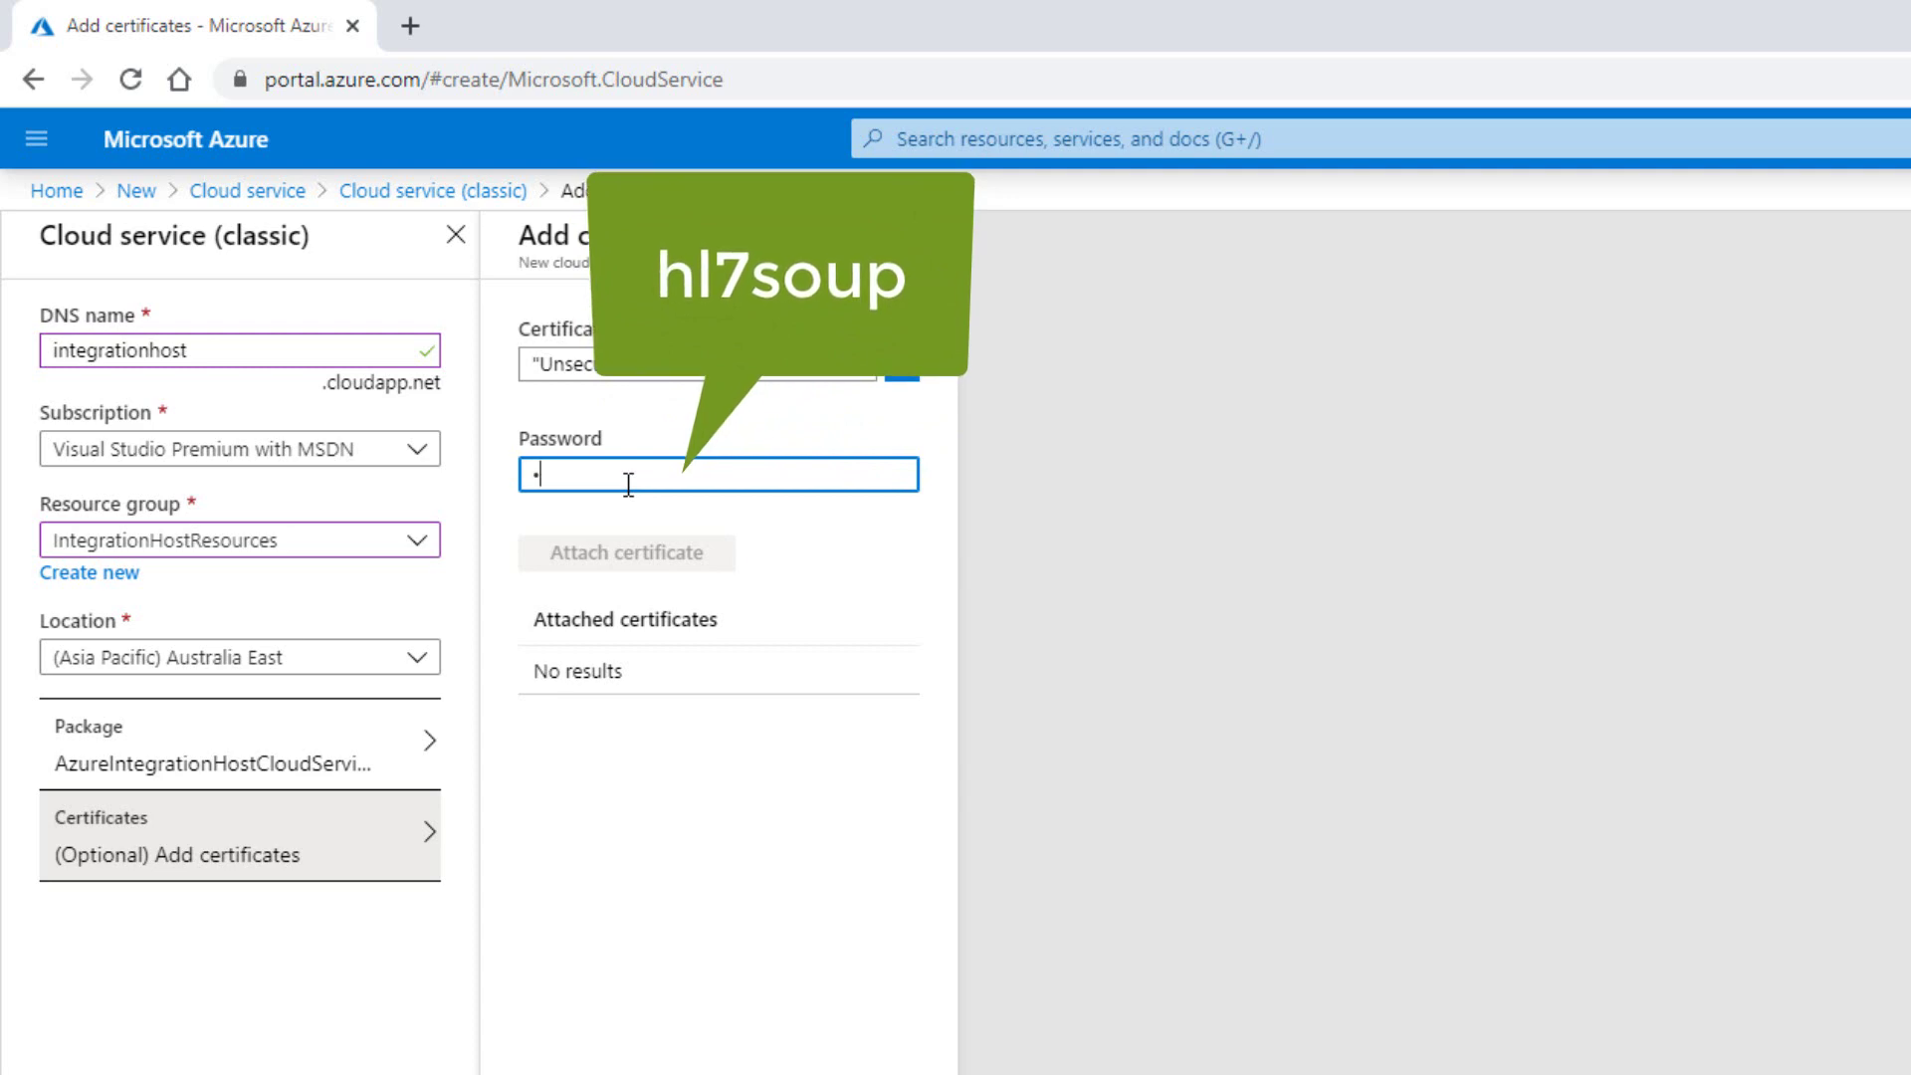
left_click(652, 553)
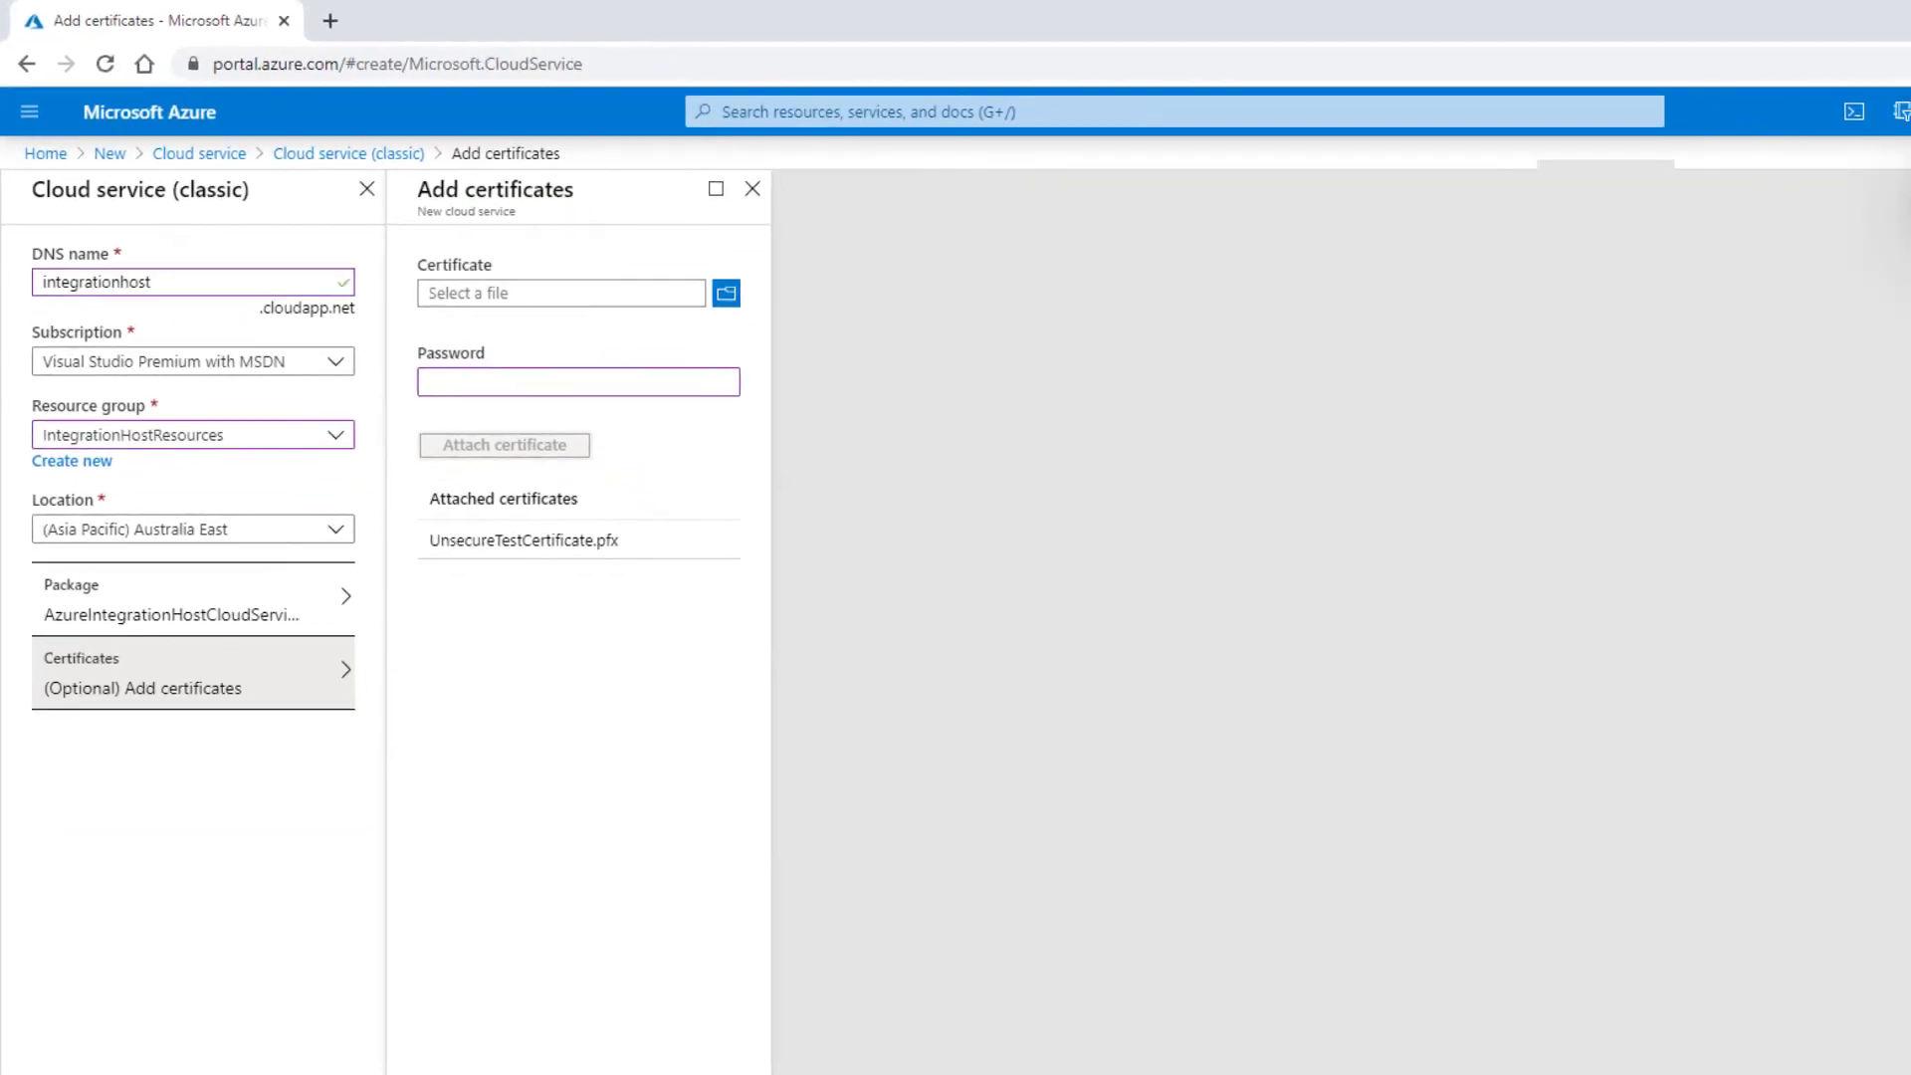
left_click(375, 990)
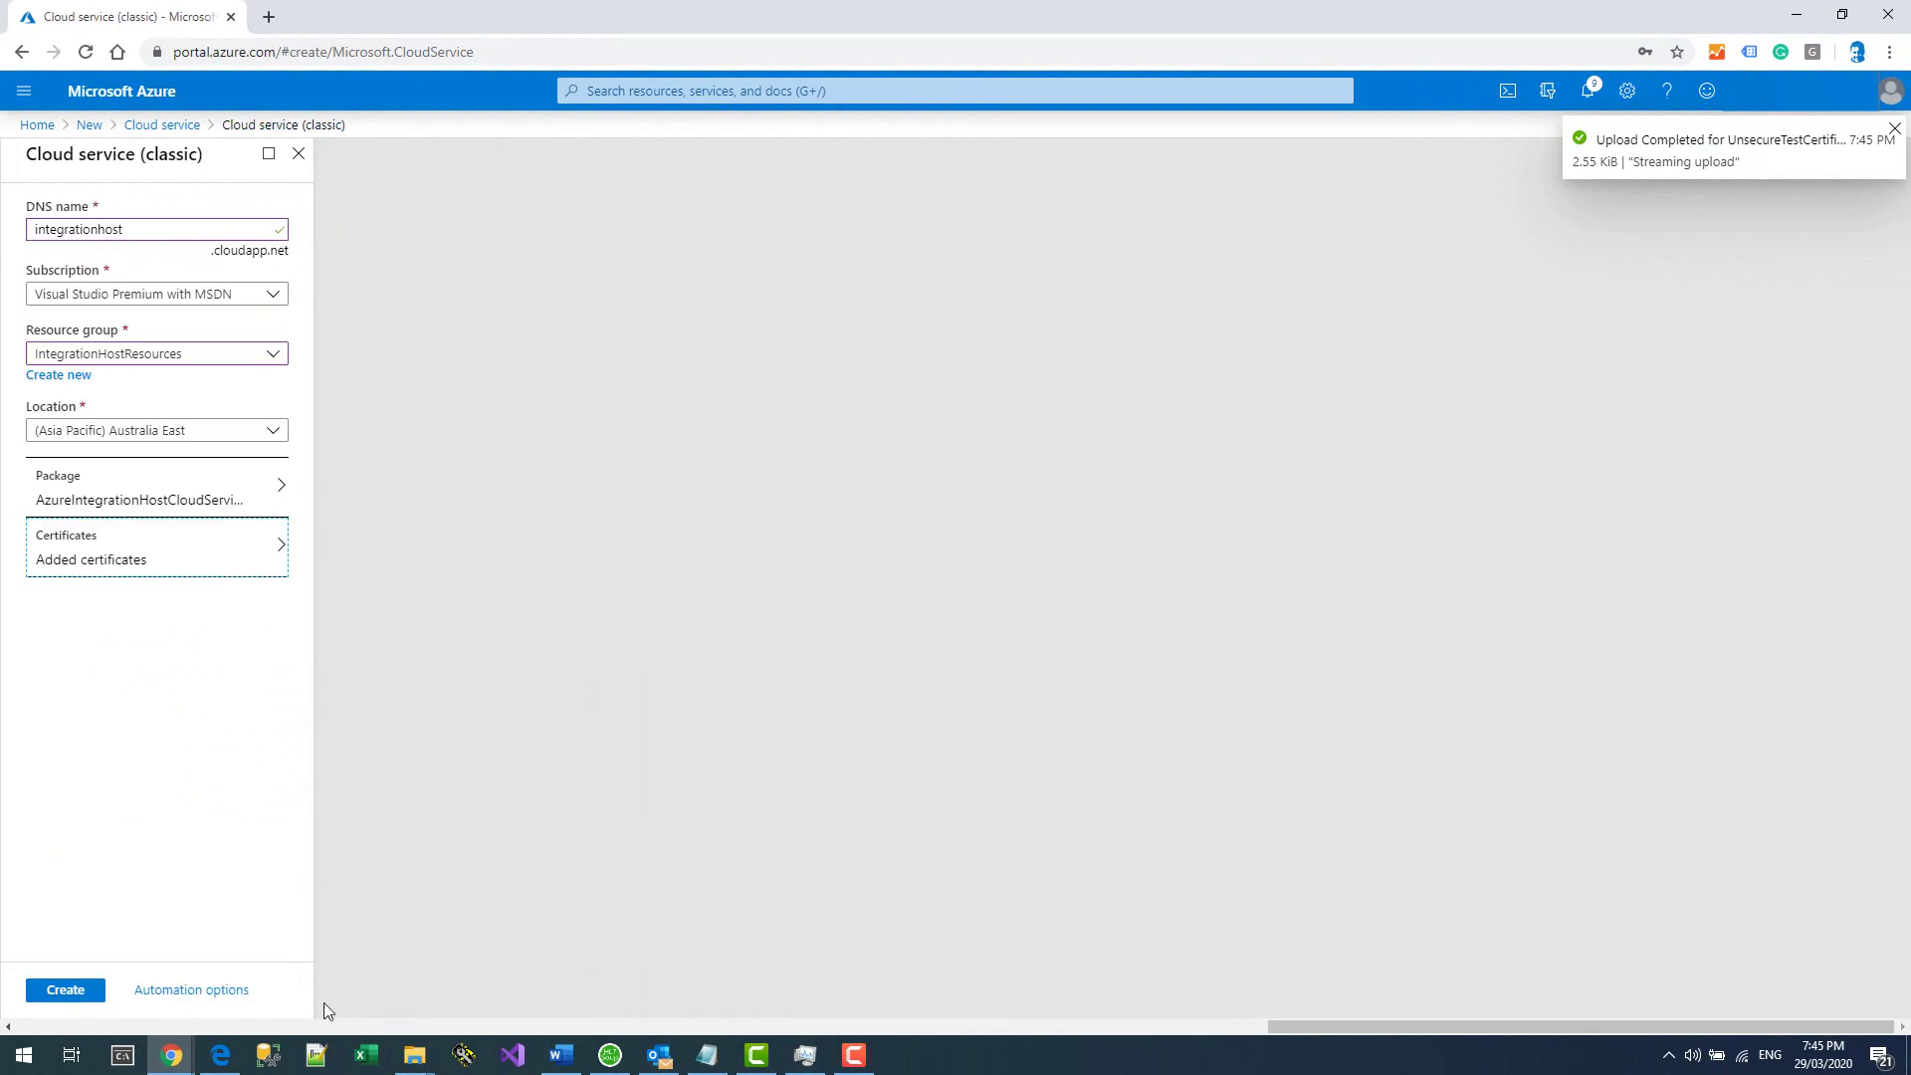
left_click(62, 991)
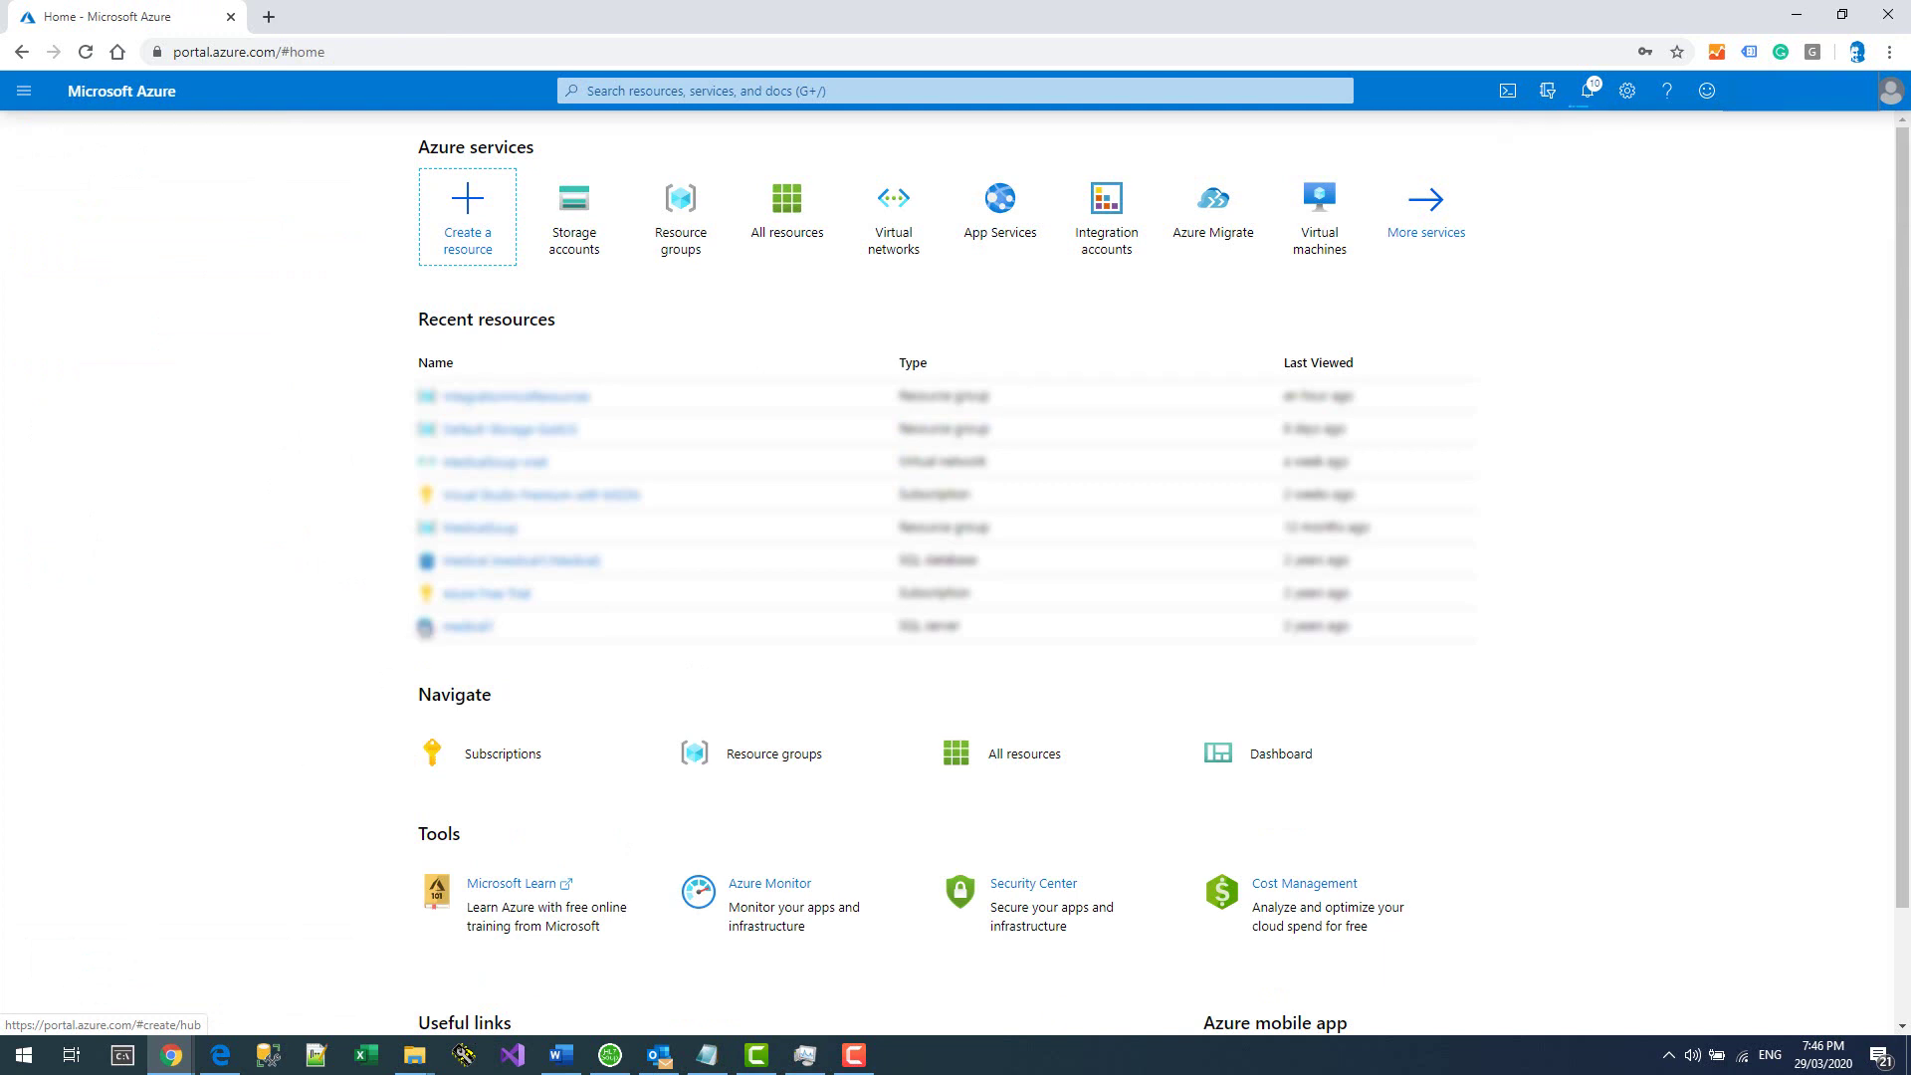
Open integrationhost from the IntegrationHostResources group and refresh until its status shows Running.
left_click(701, 216)
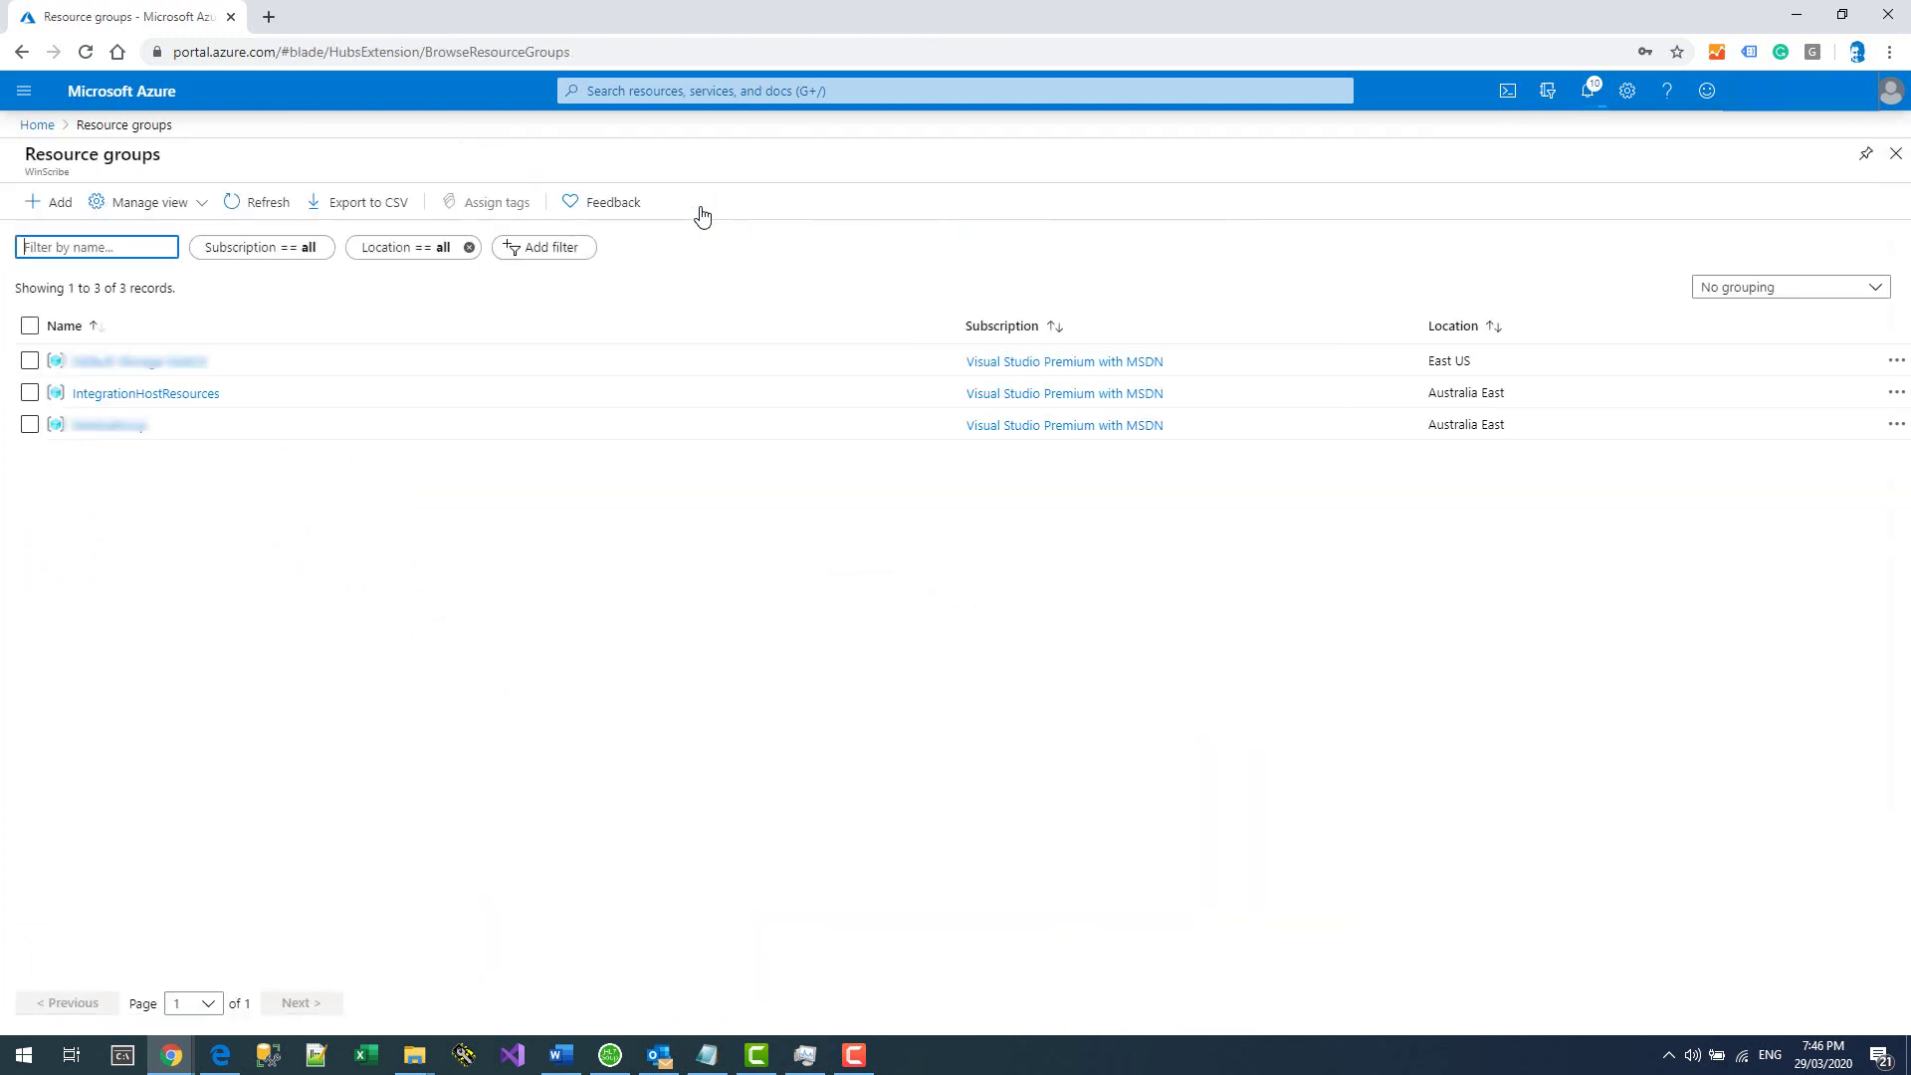
left_click(165, 396)
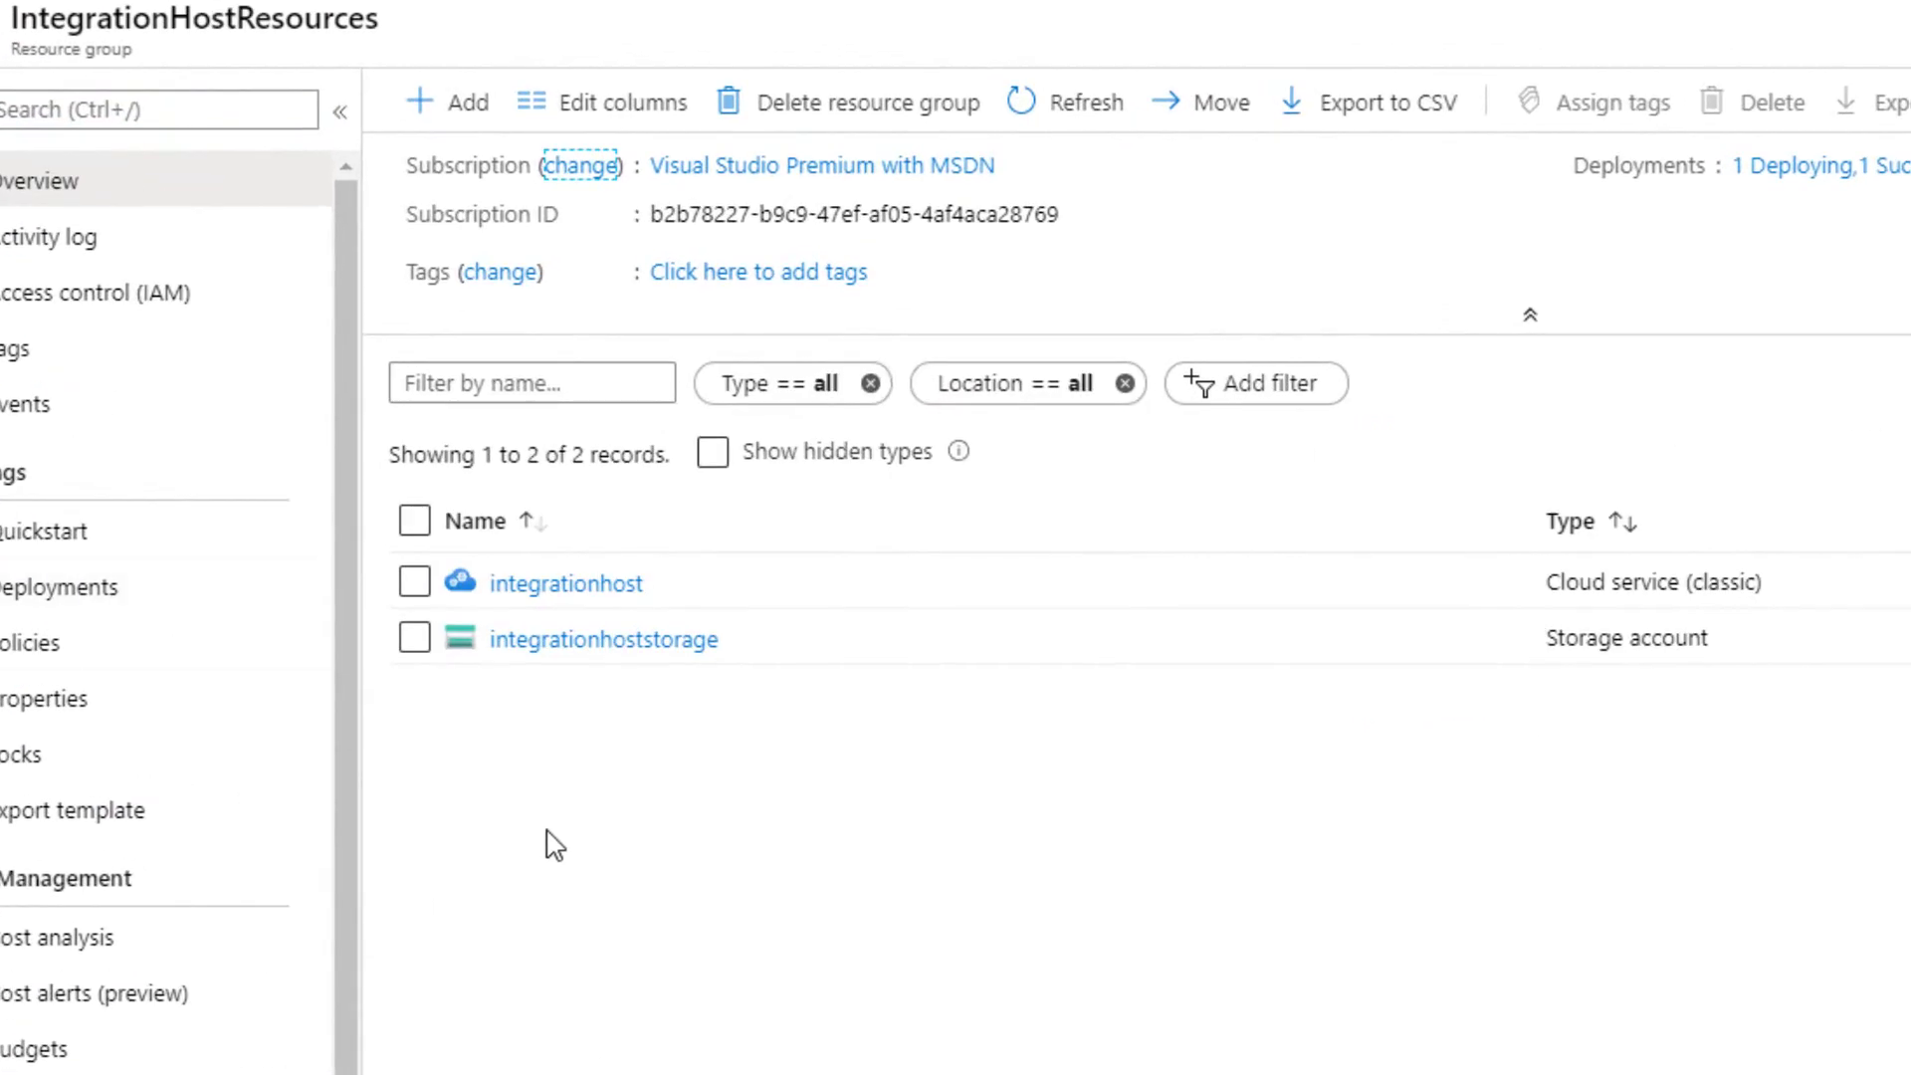
left_click(583, 587)
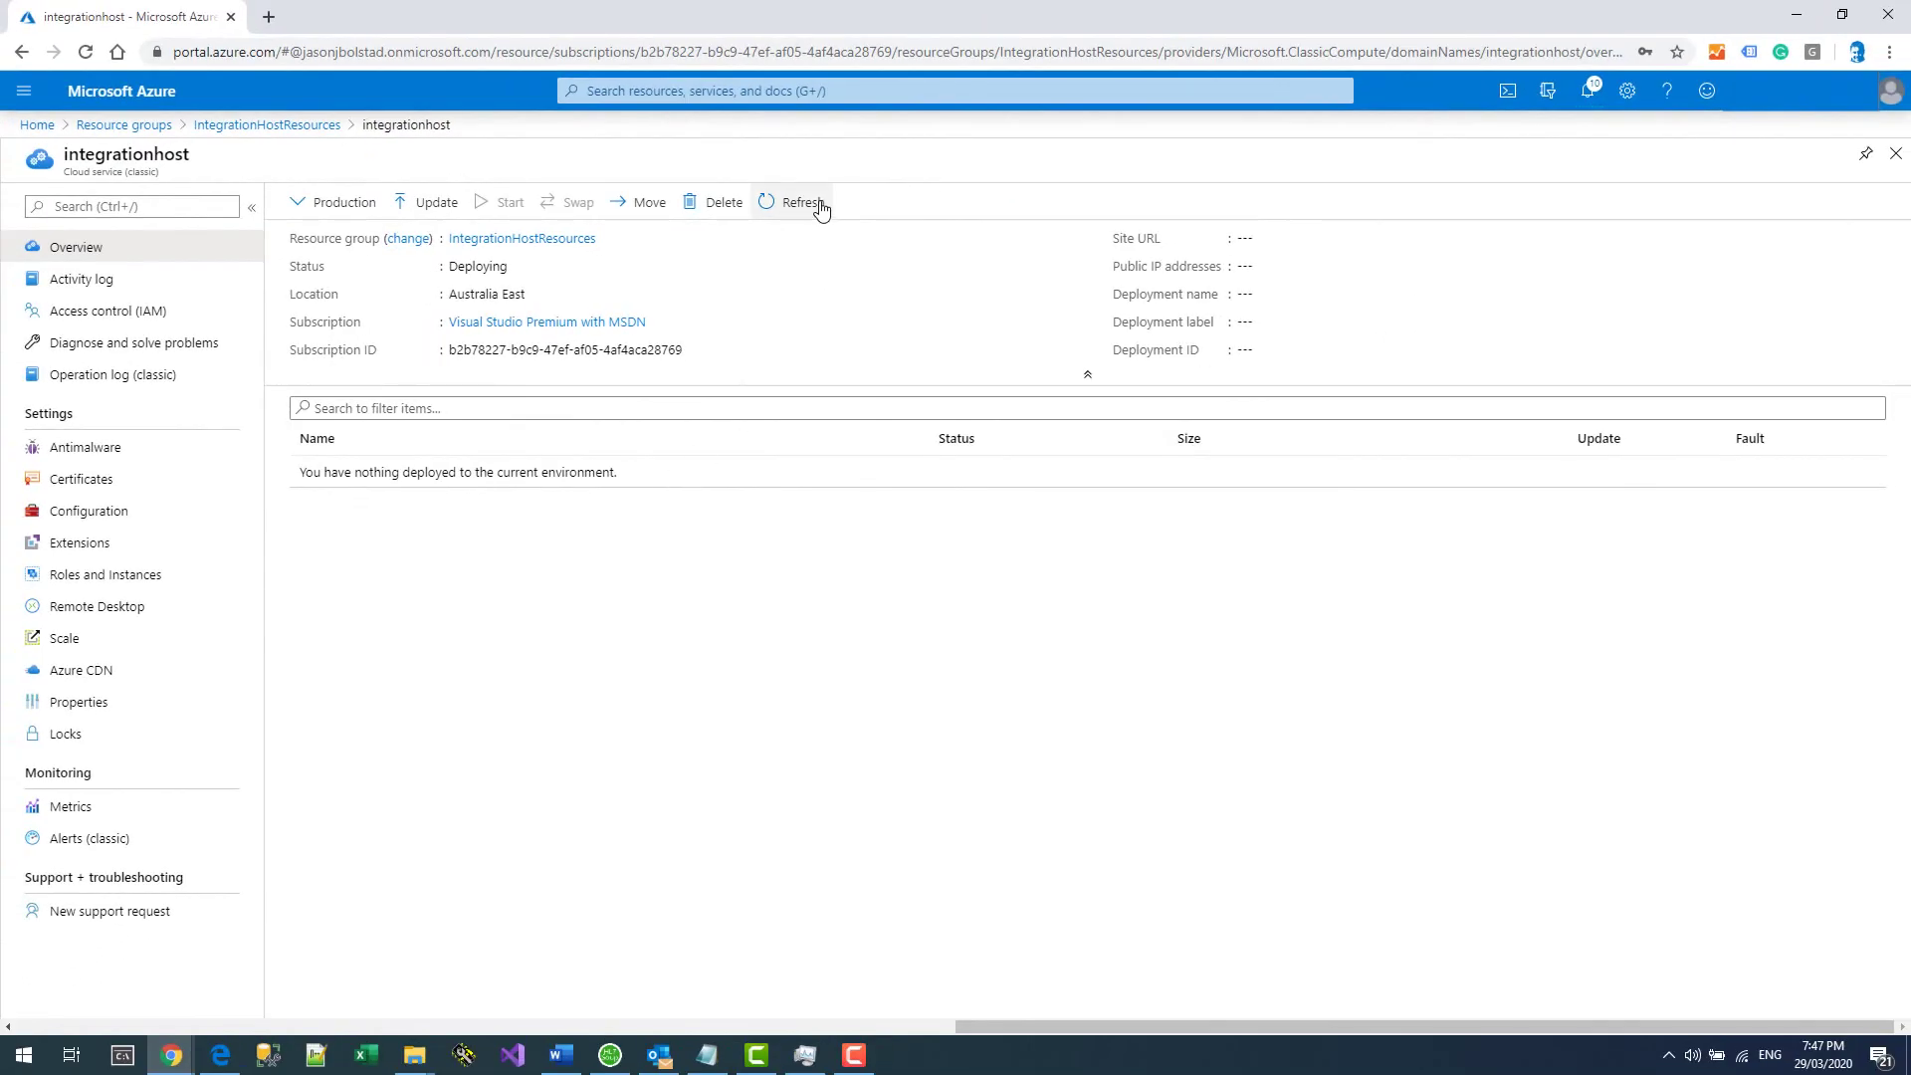
left_click(820, 204)
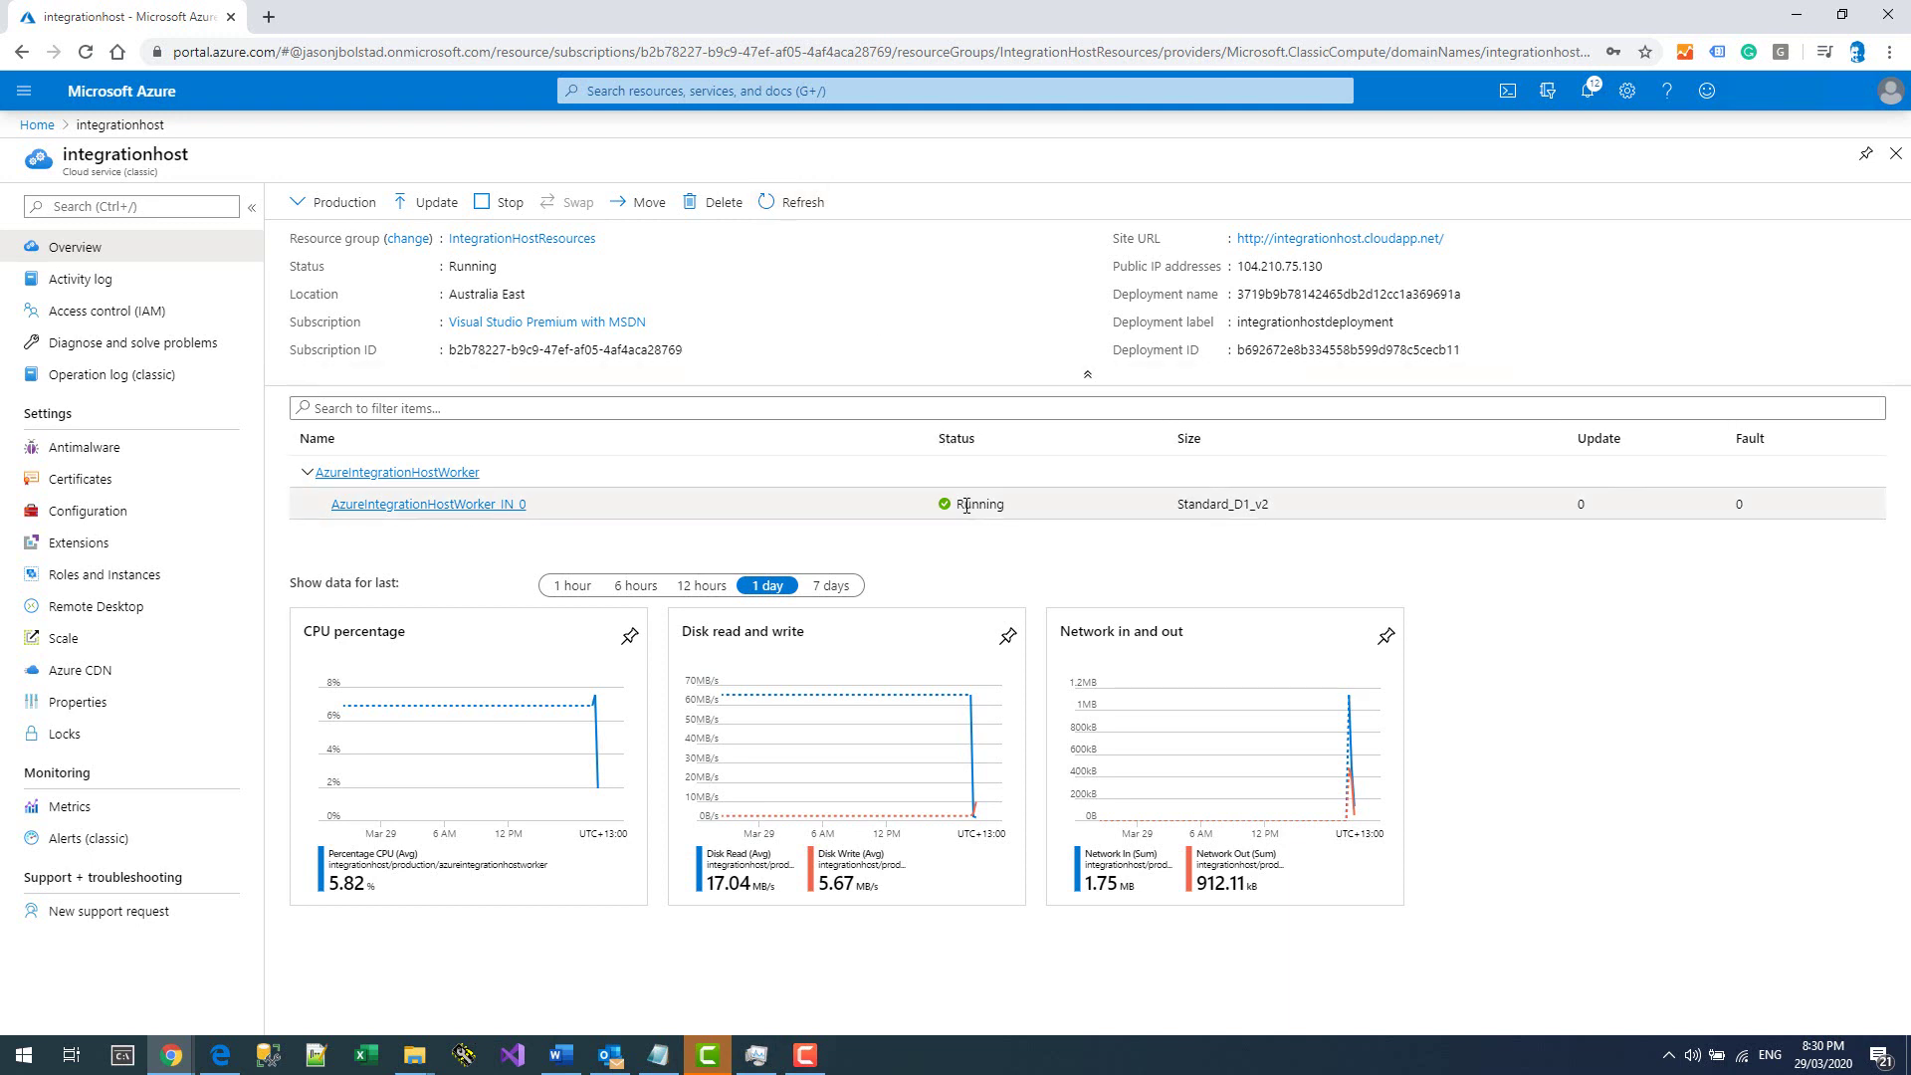
left_click(22, 1055)
Launch HL7 Soup Integration Host and show its server location settings.
left_click(602, 595)
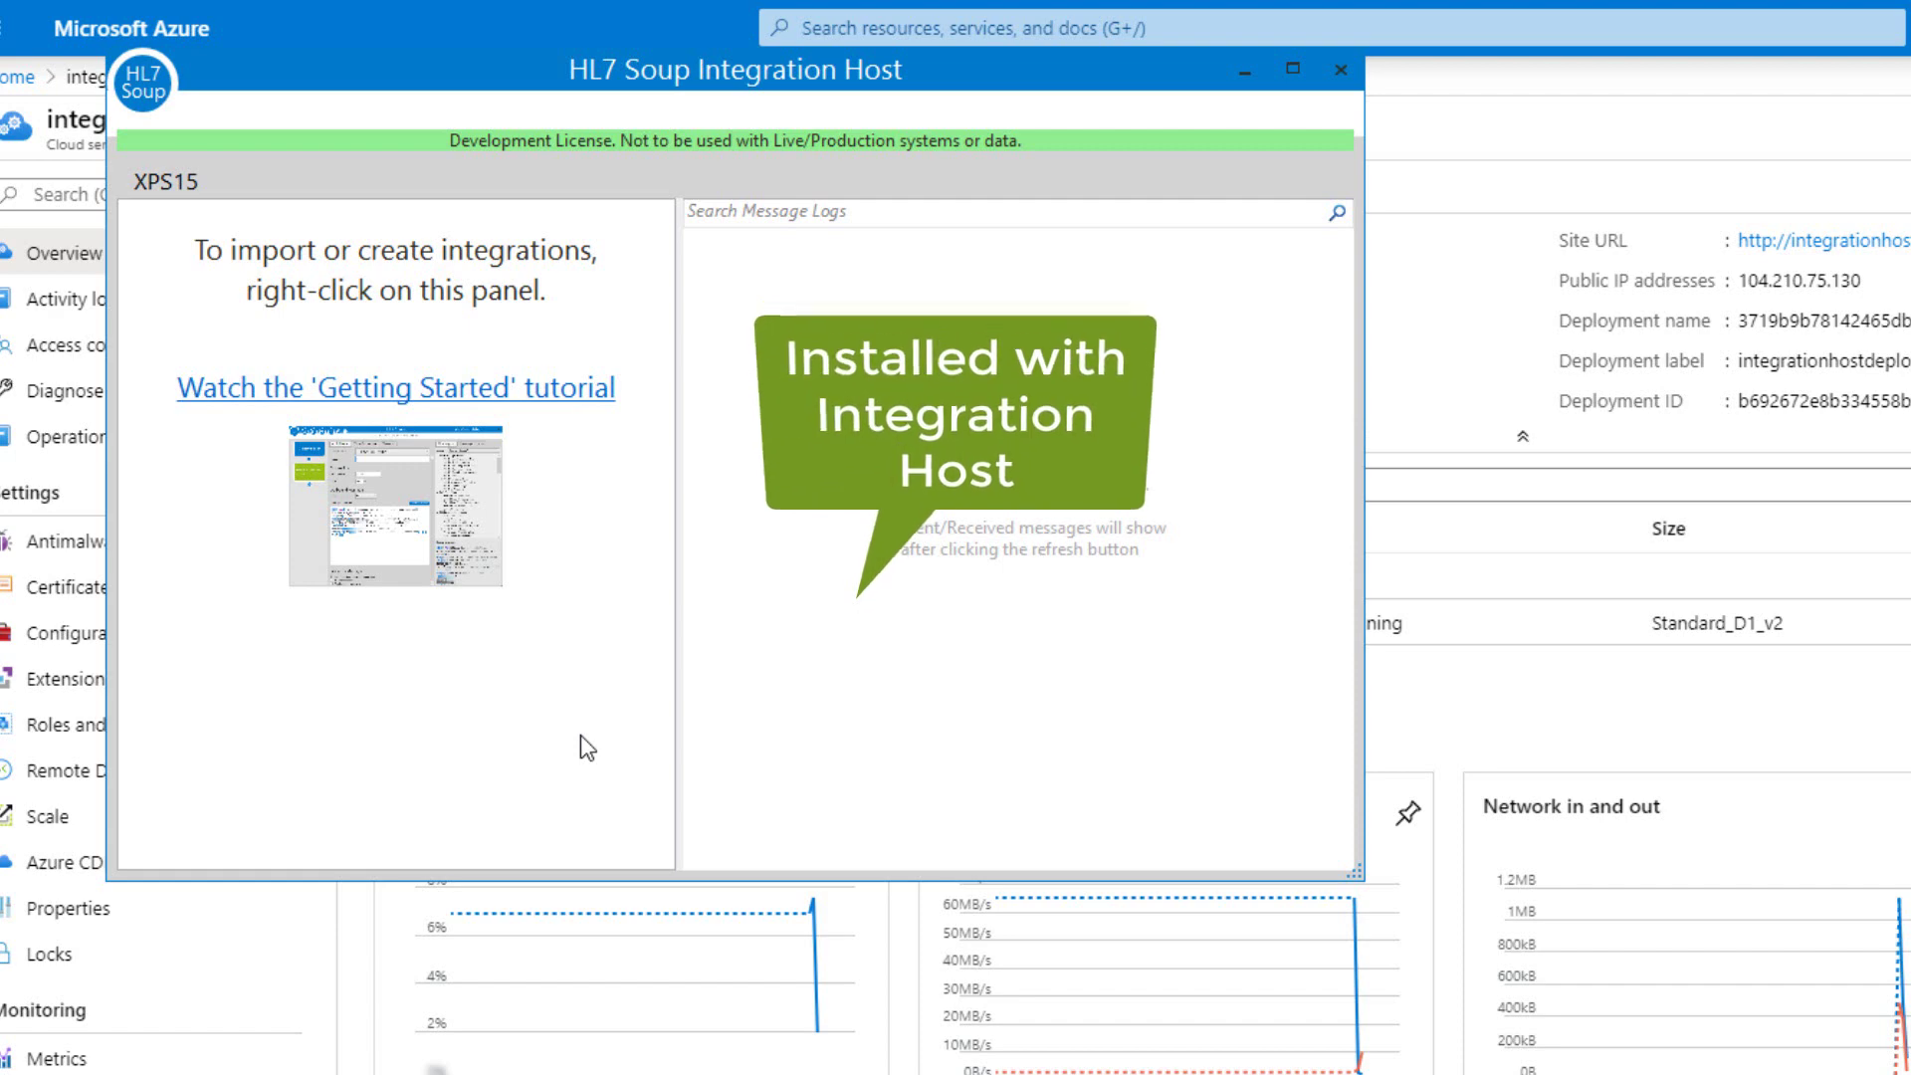
left_click(150, 86)
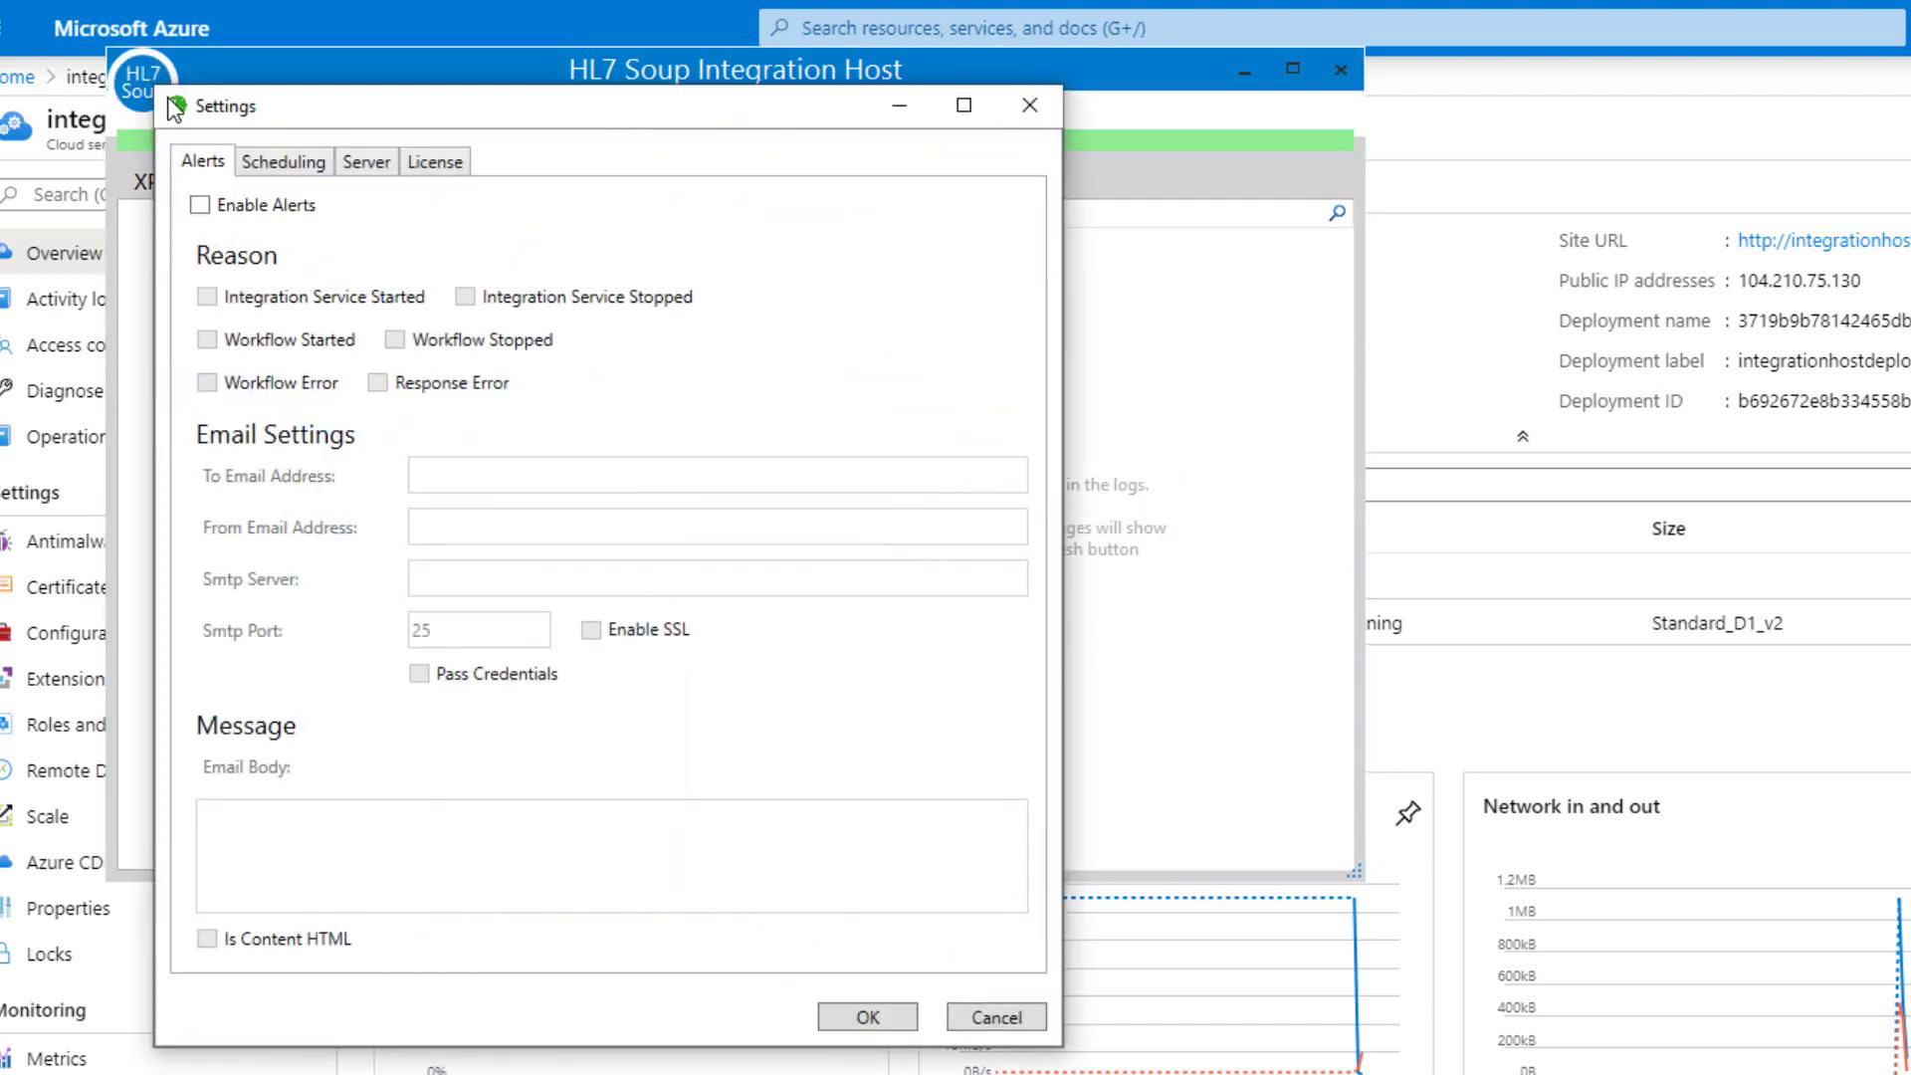
left_click(367, 162)
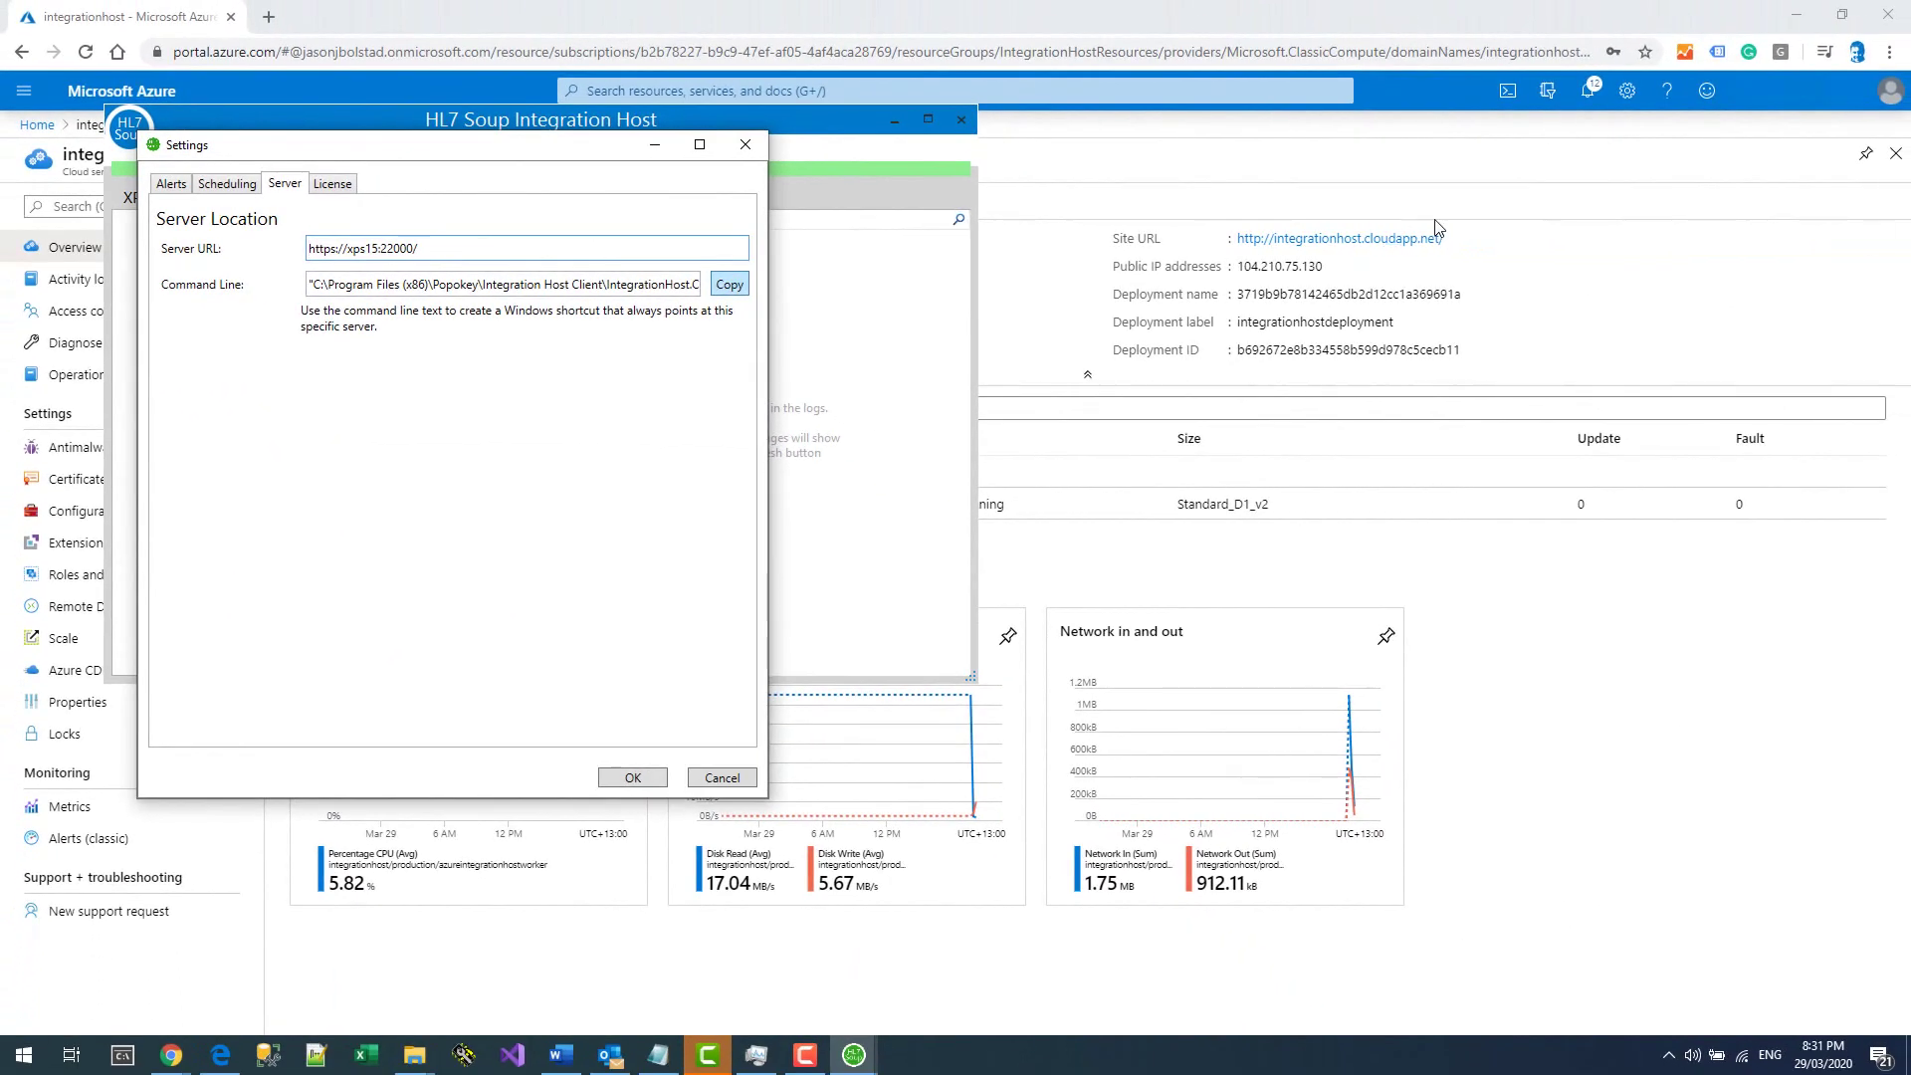
left_click(1879, 243)
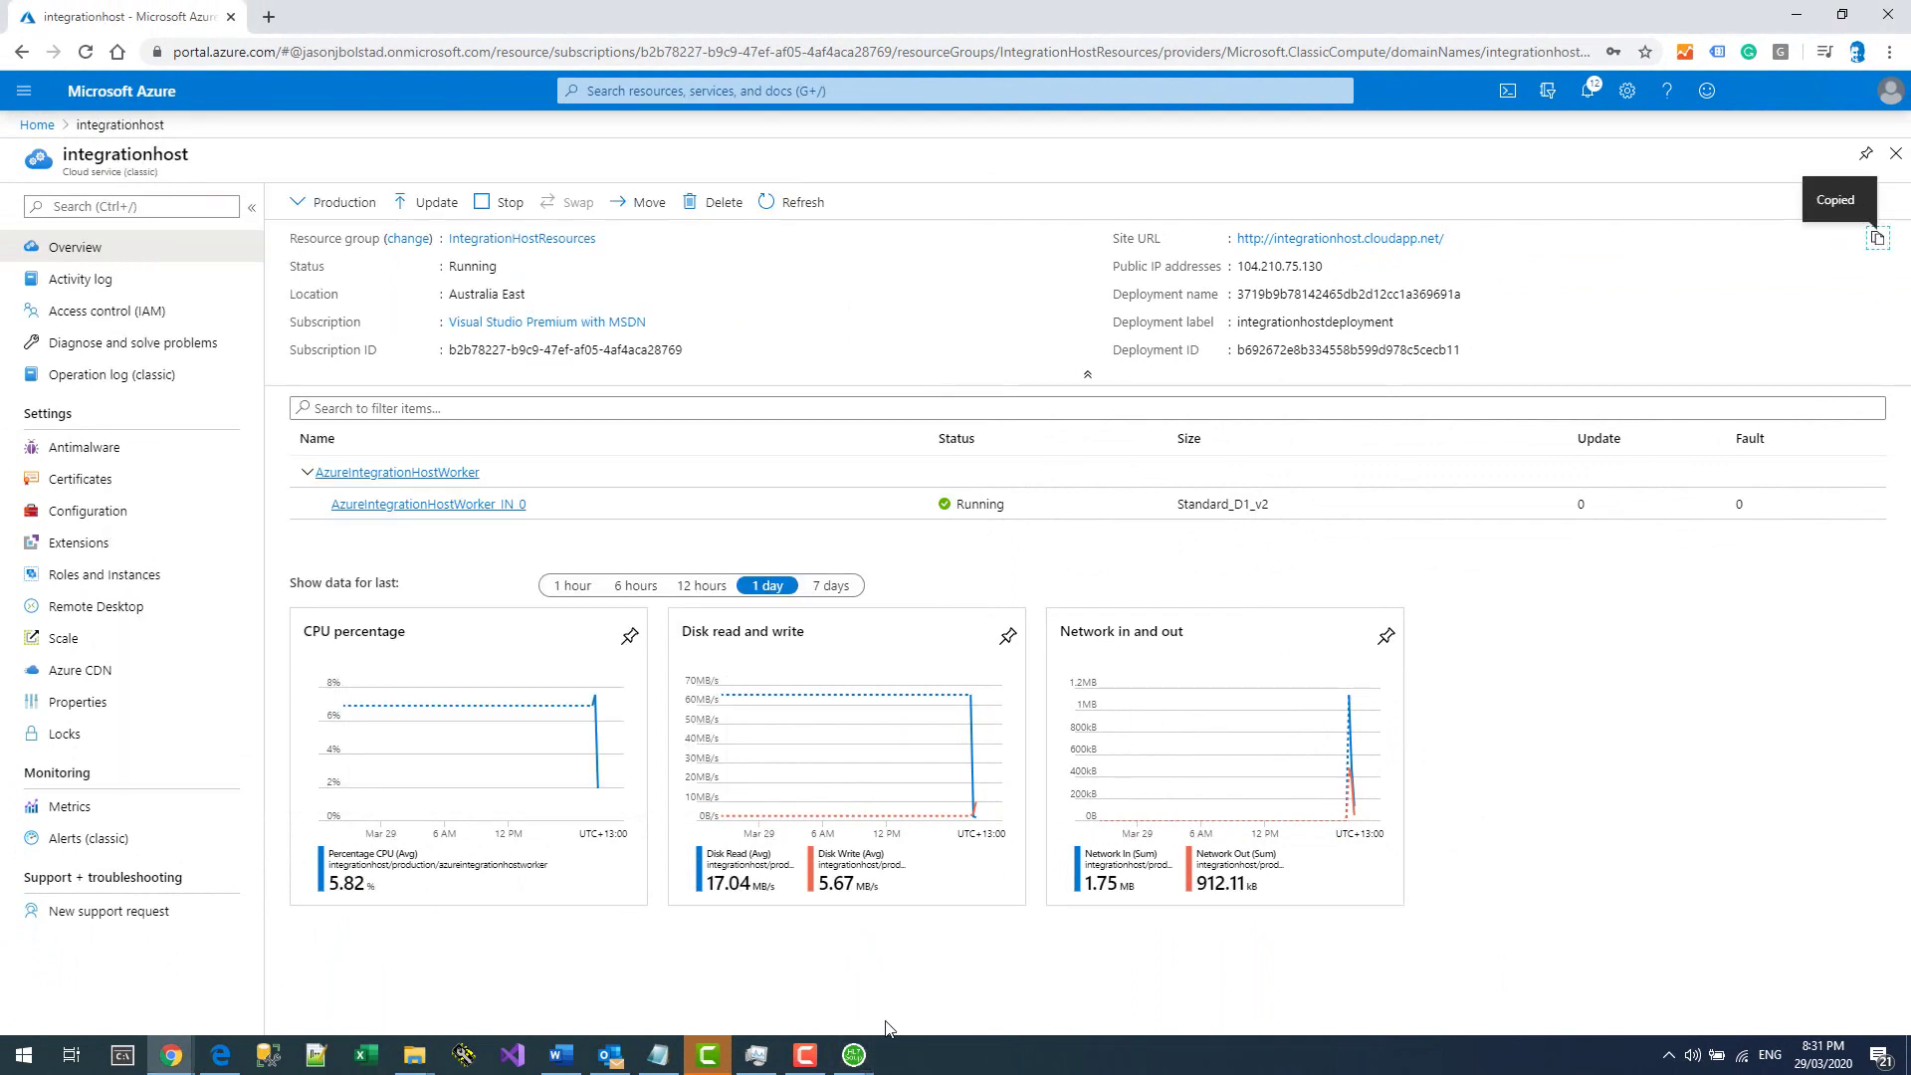
left_click(855, 1057)
left_click(961, 956)
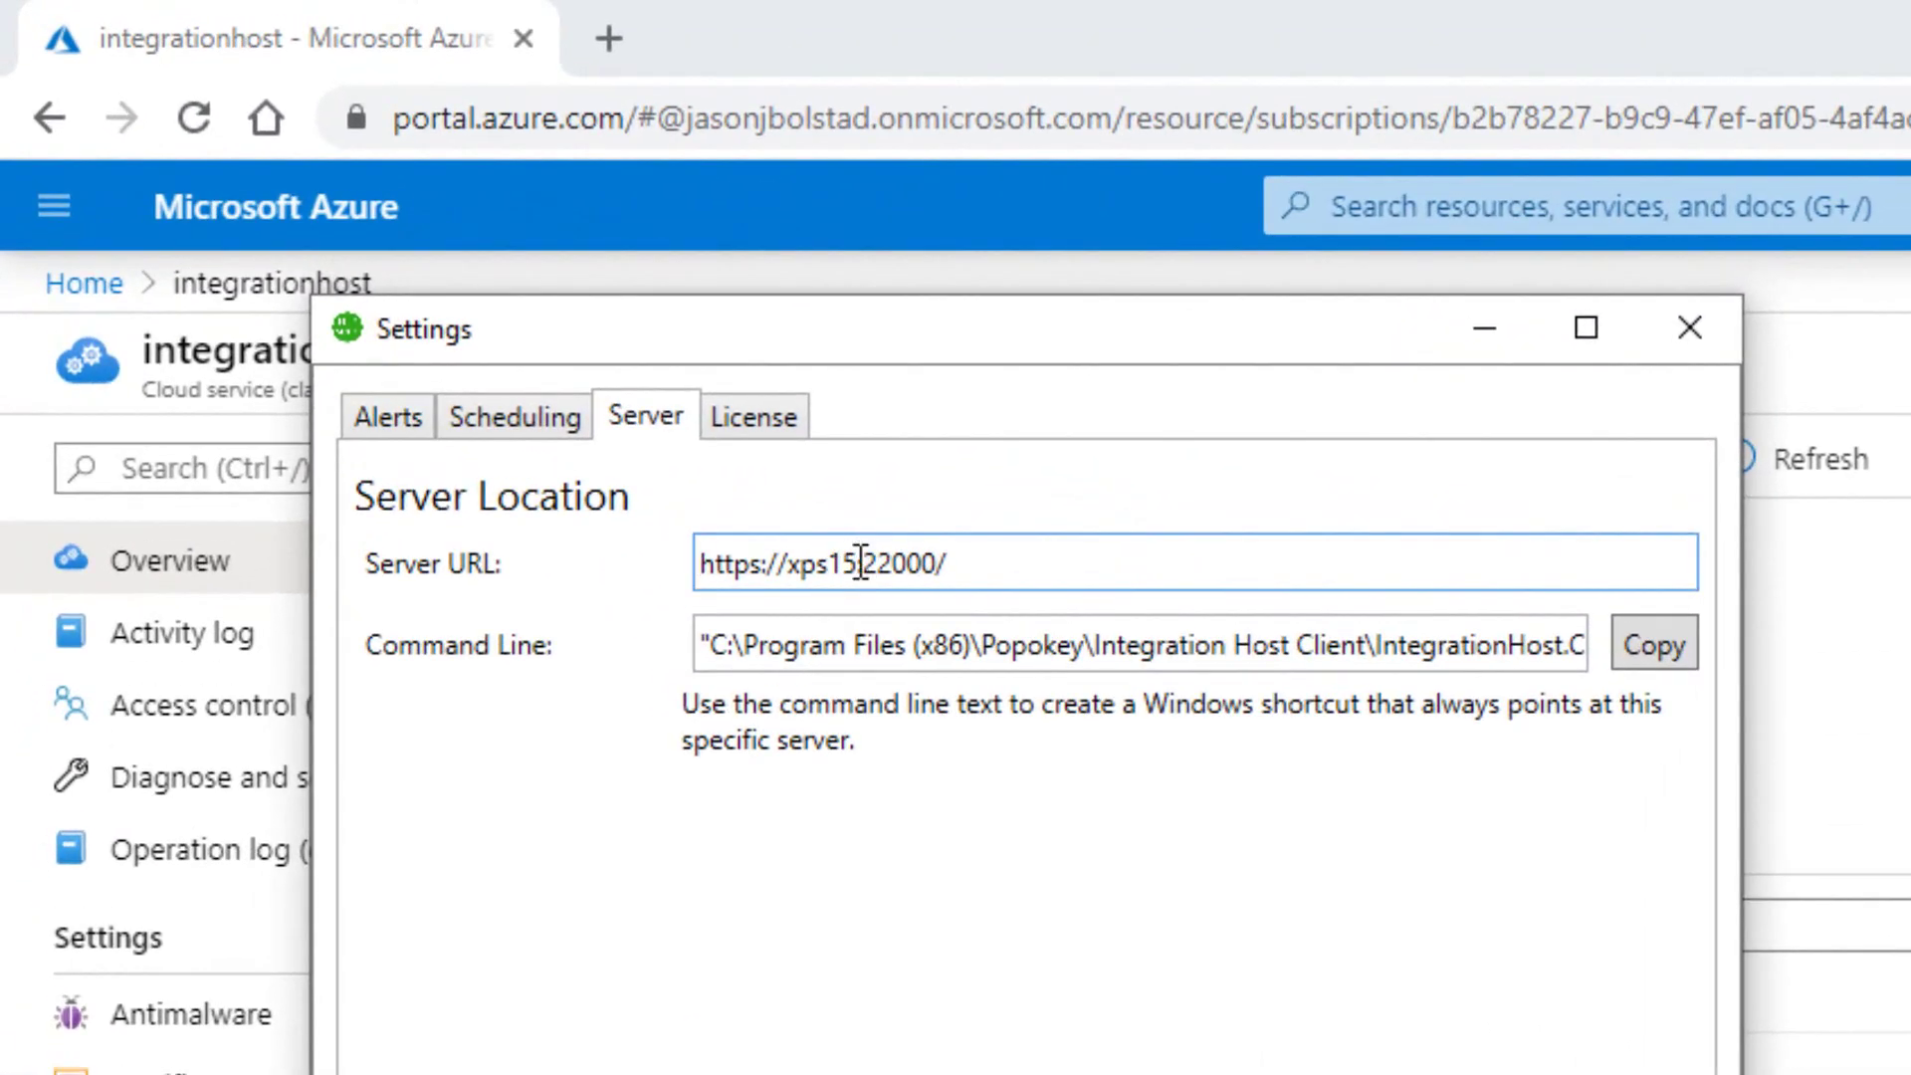
left_click_drag(853, 572, 623, 573)
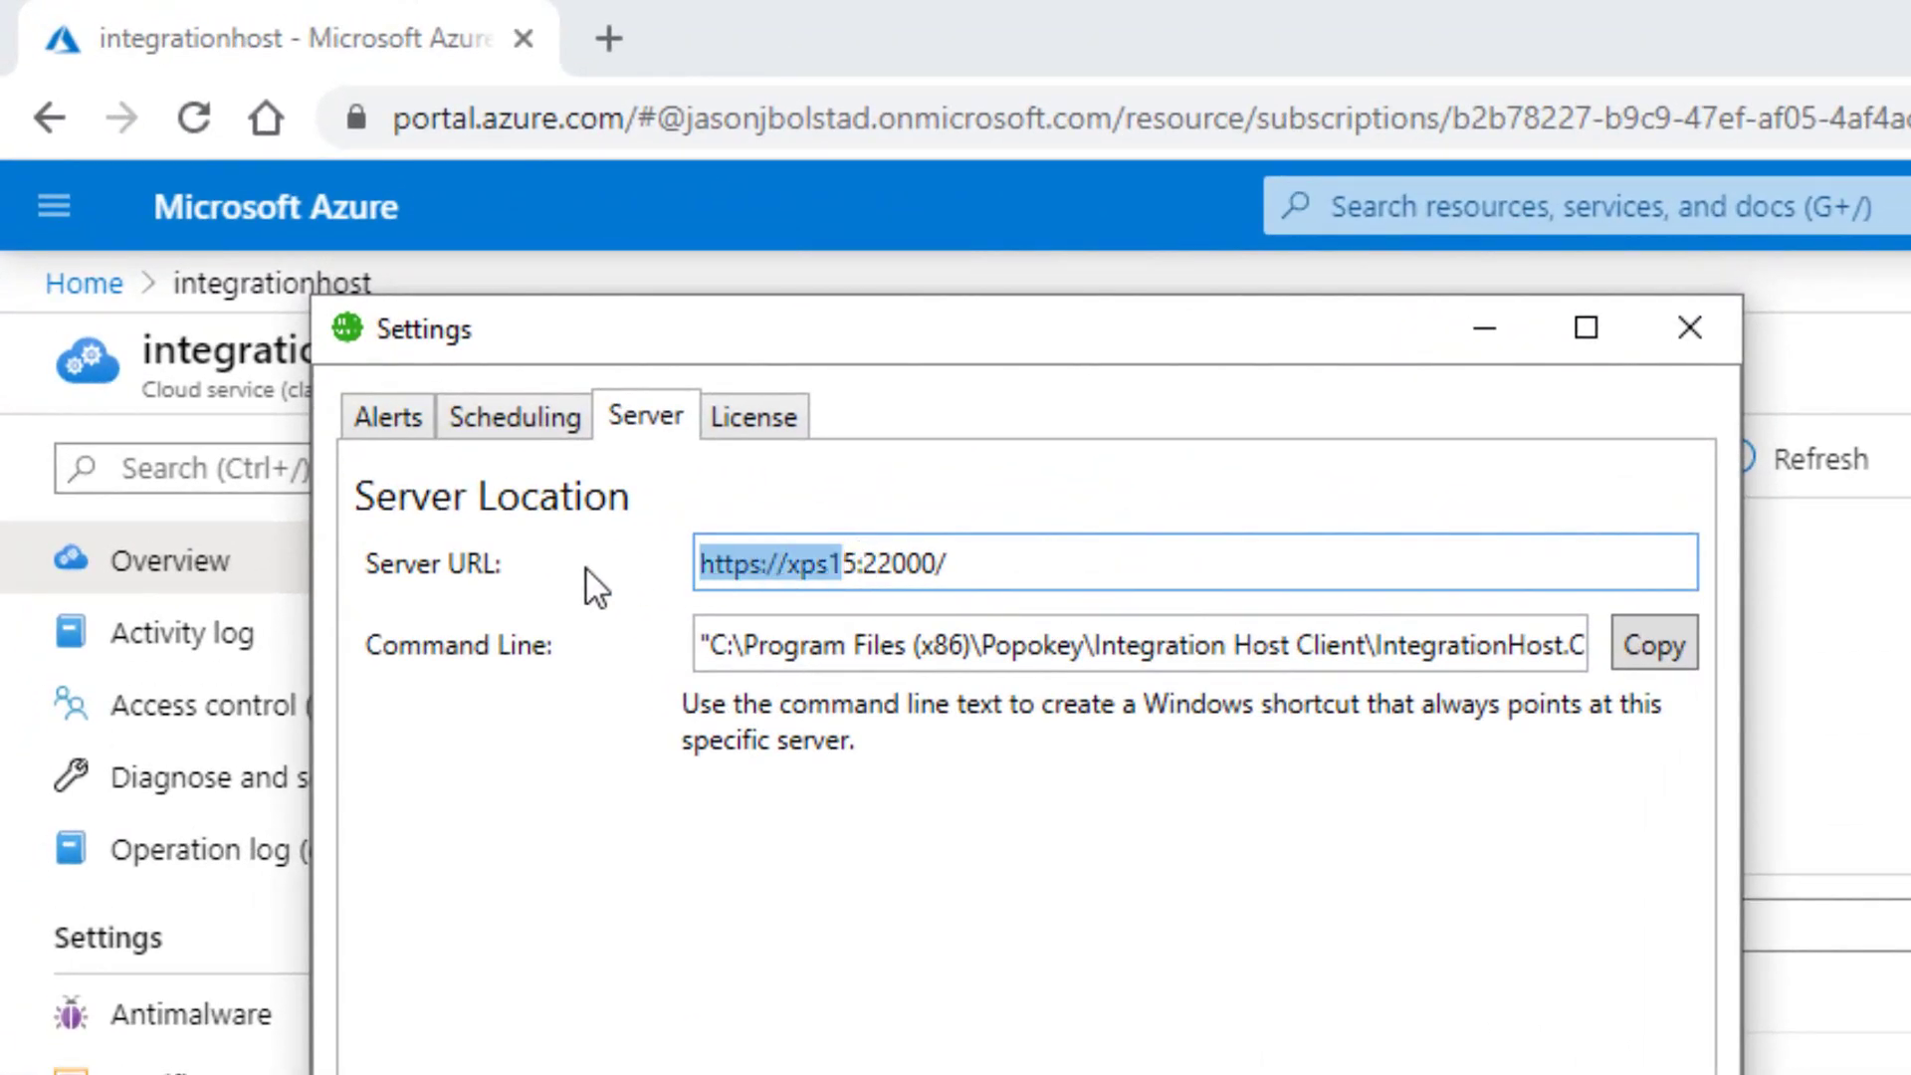
key("BackSpace")
key("ctrl+v")
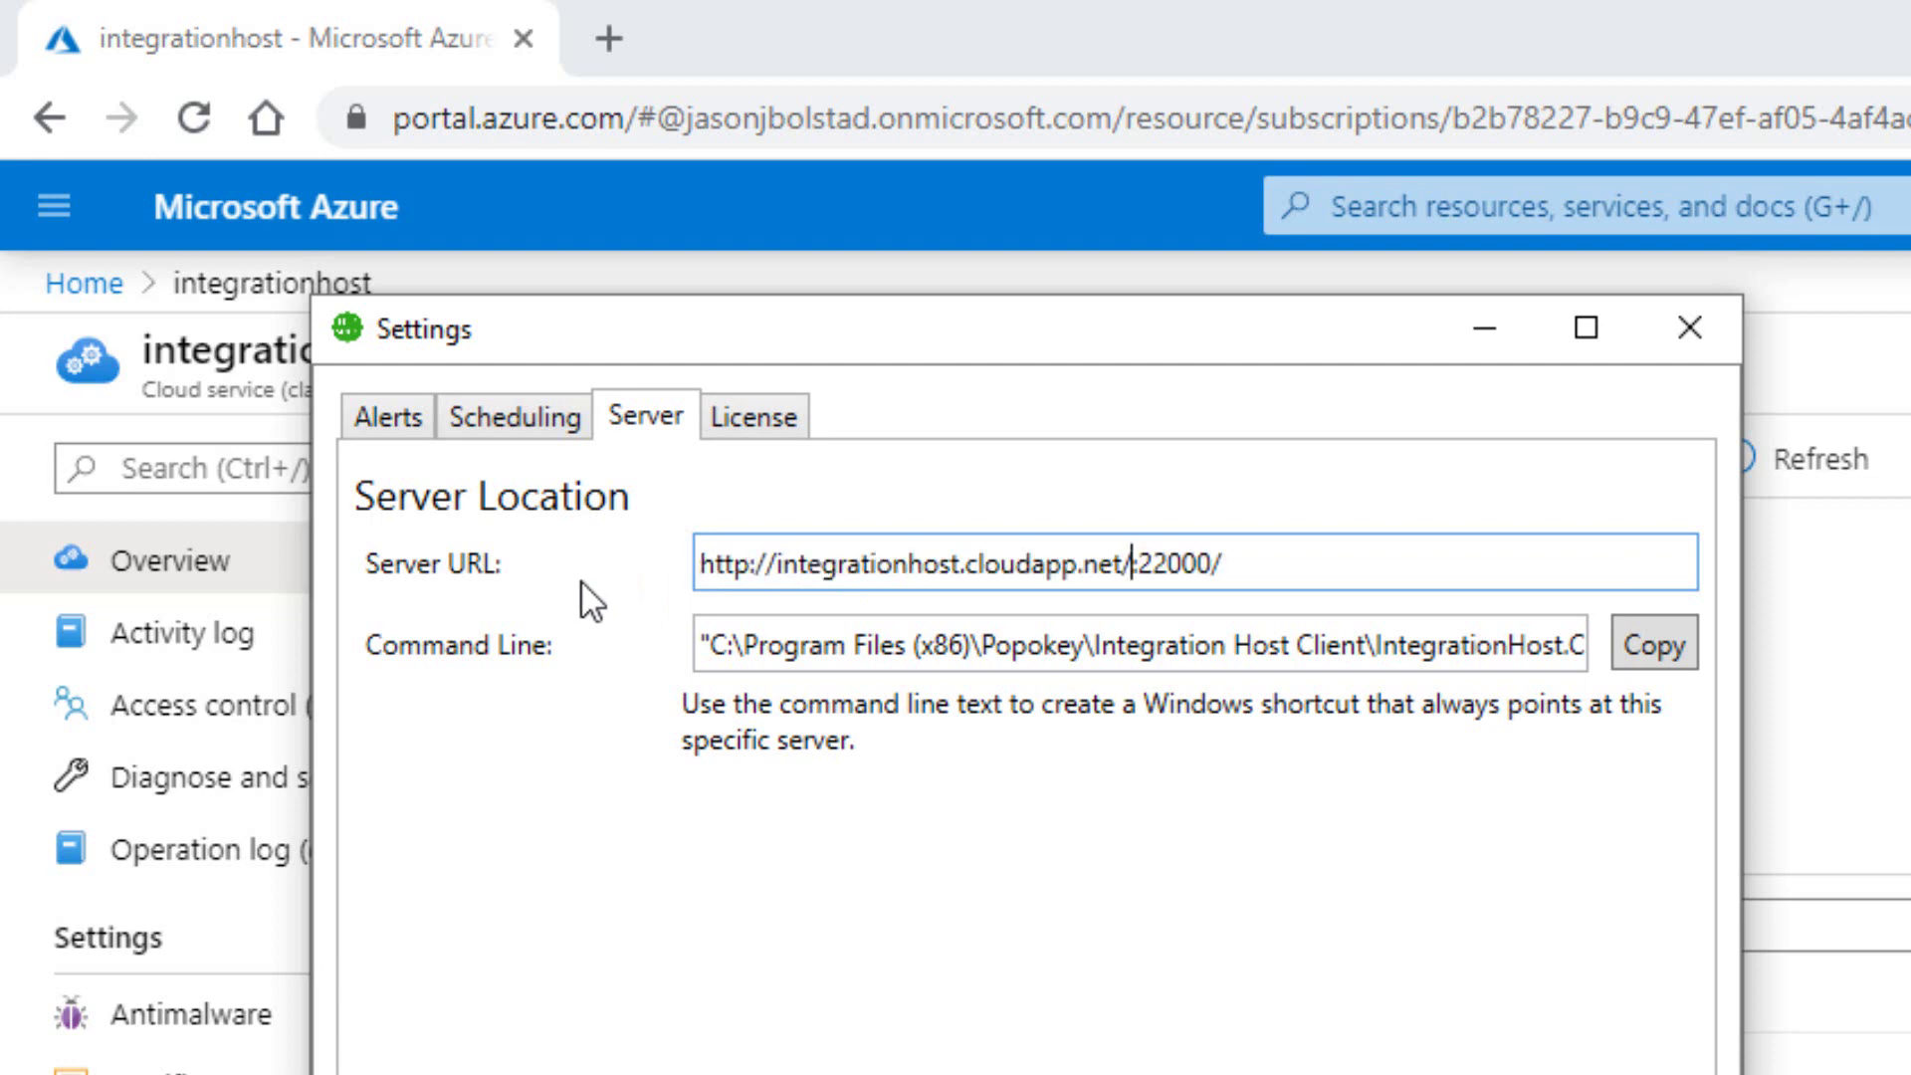
key("BackSpace")
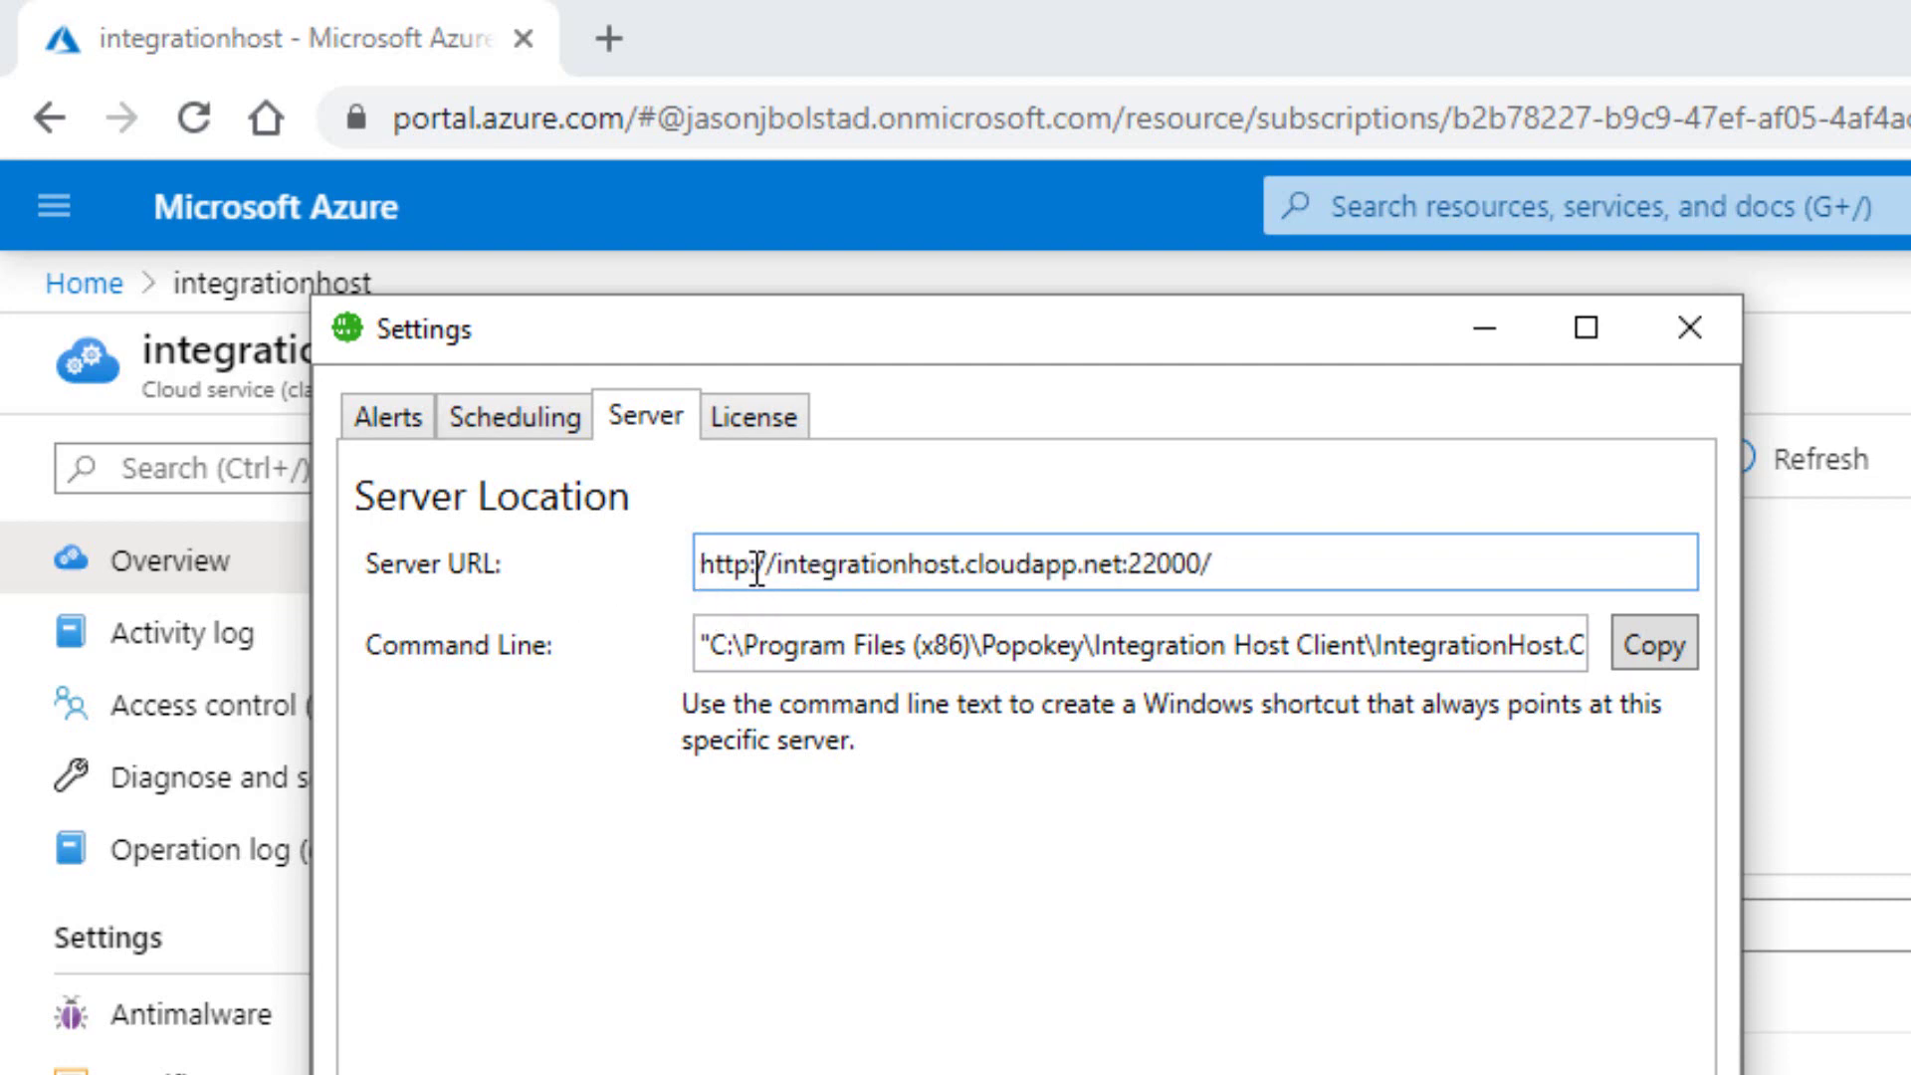
left_click(753, 565)
type("s")
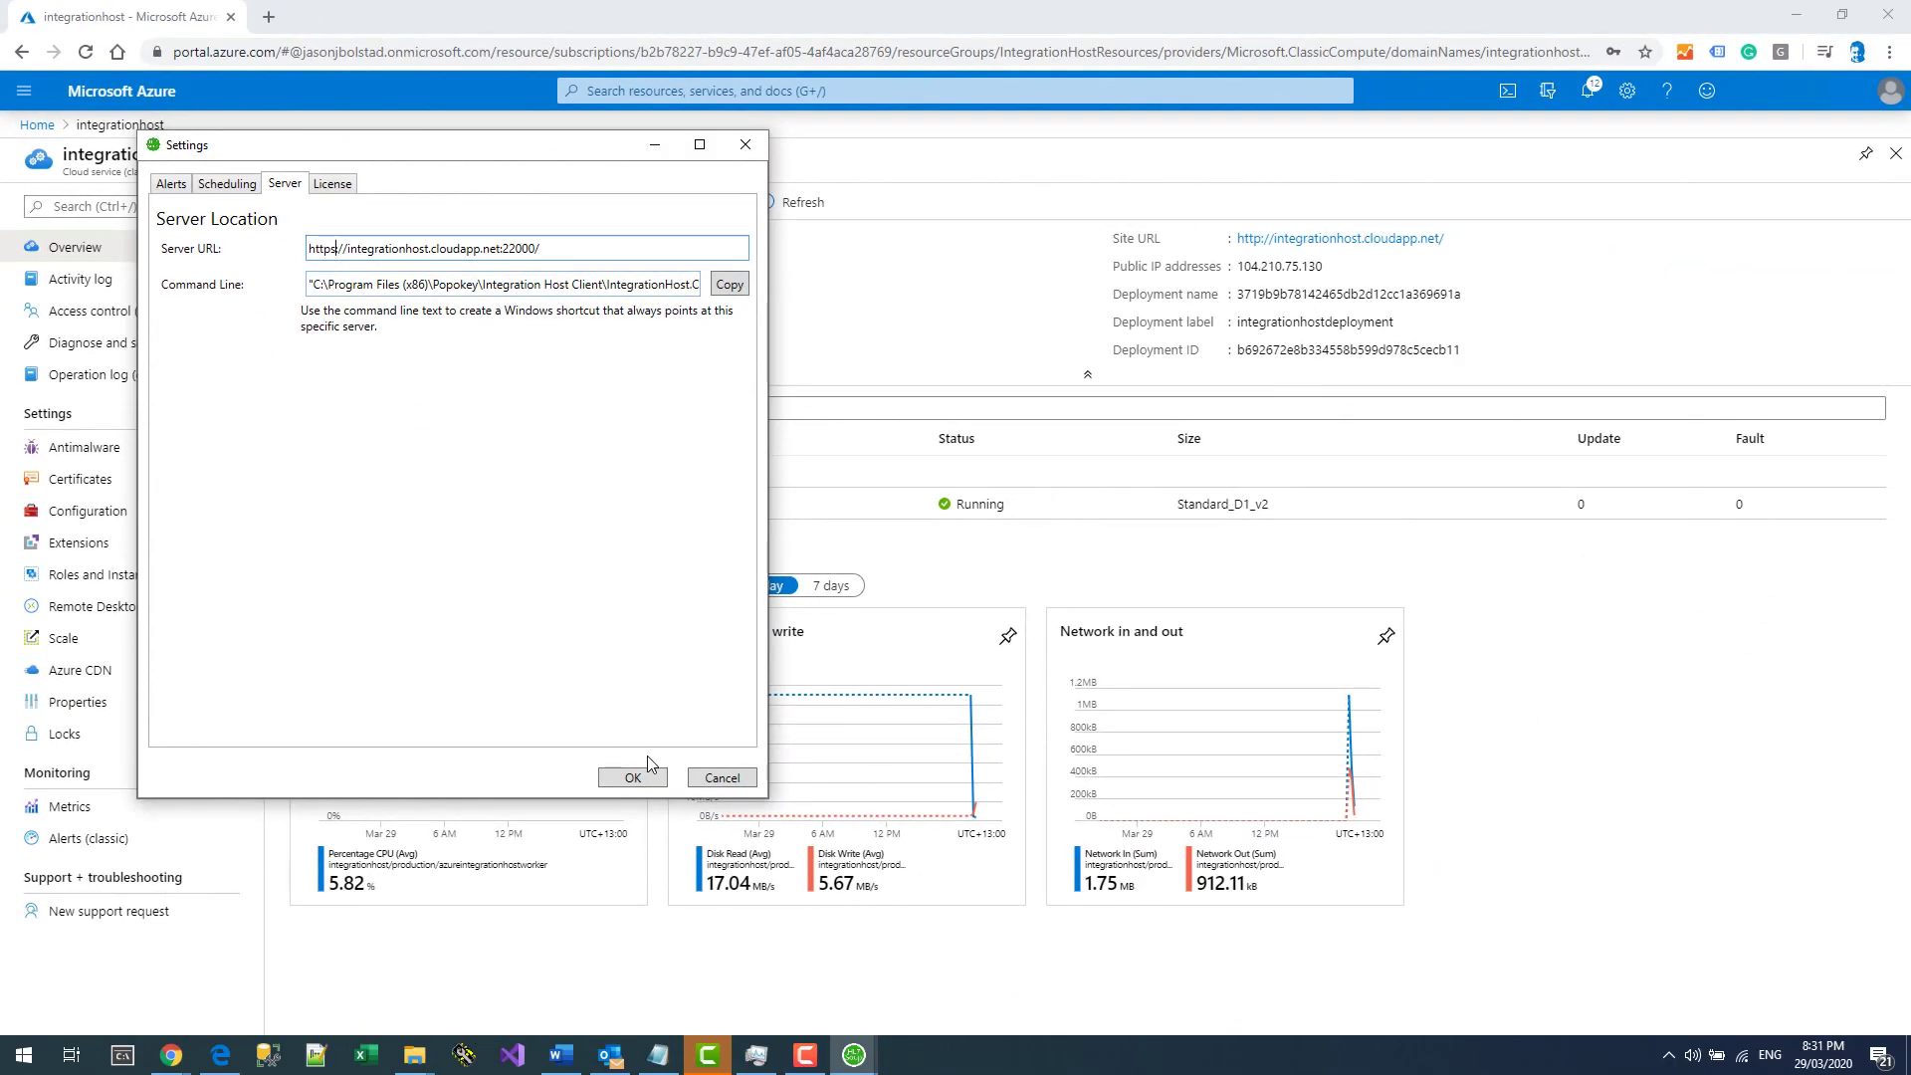
left_click(642, 778)
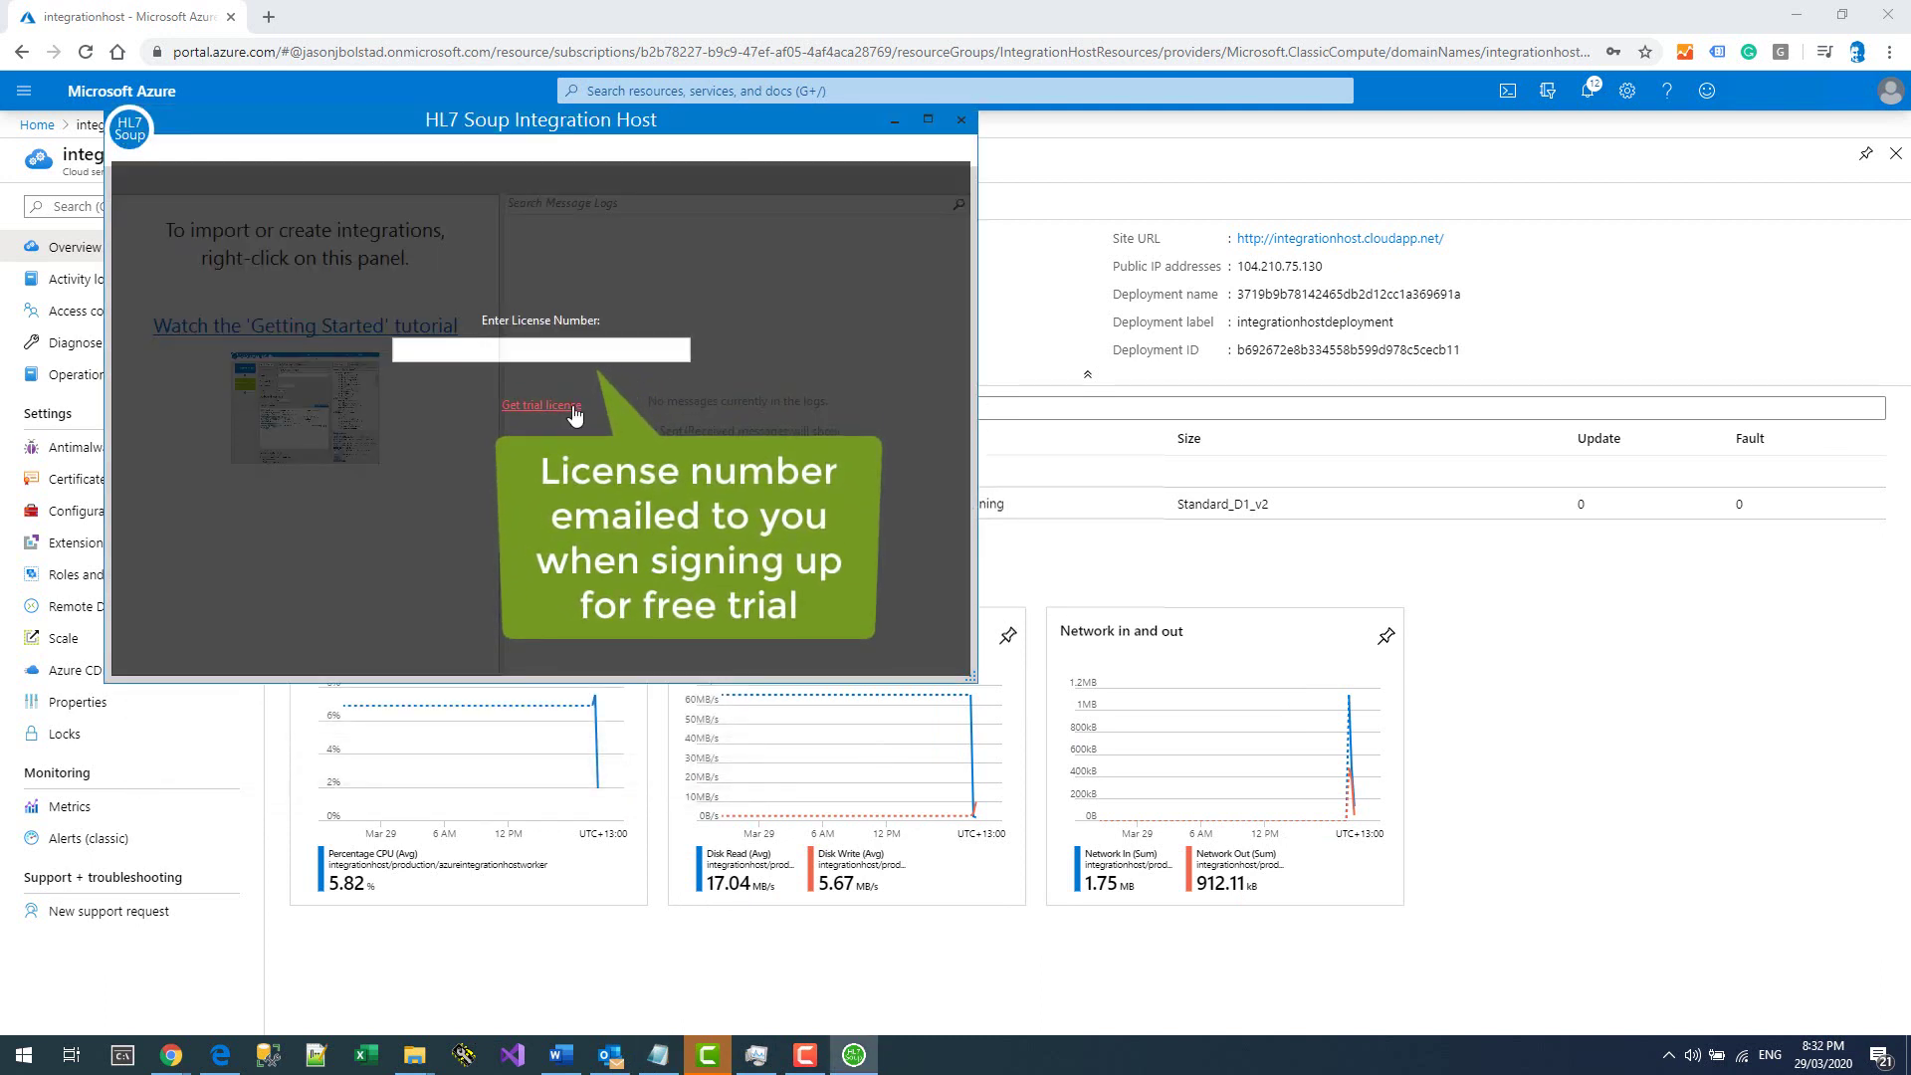
Paste and submit the development license number, then start a new integration.
left_click(588, 350)
key("ctrl+v")
key("Return")
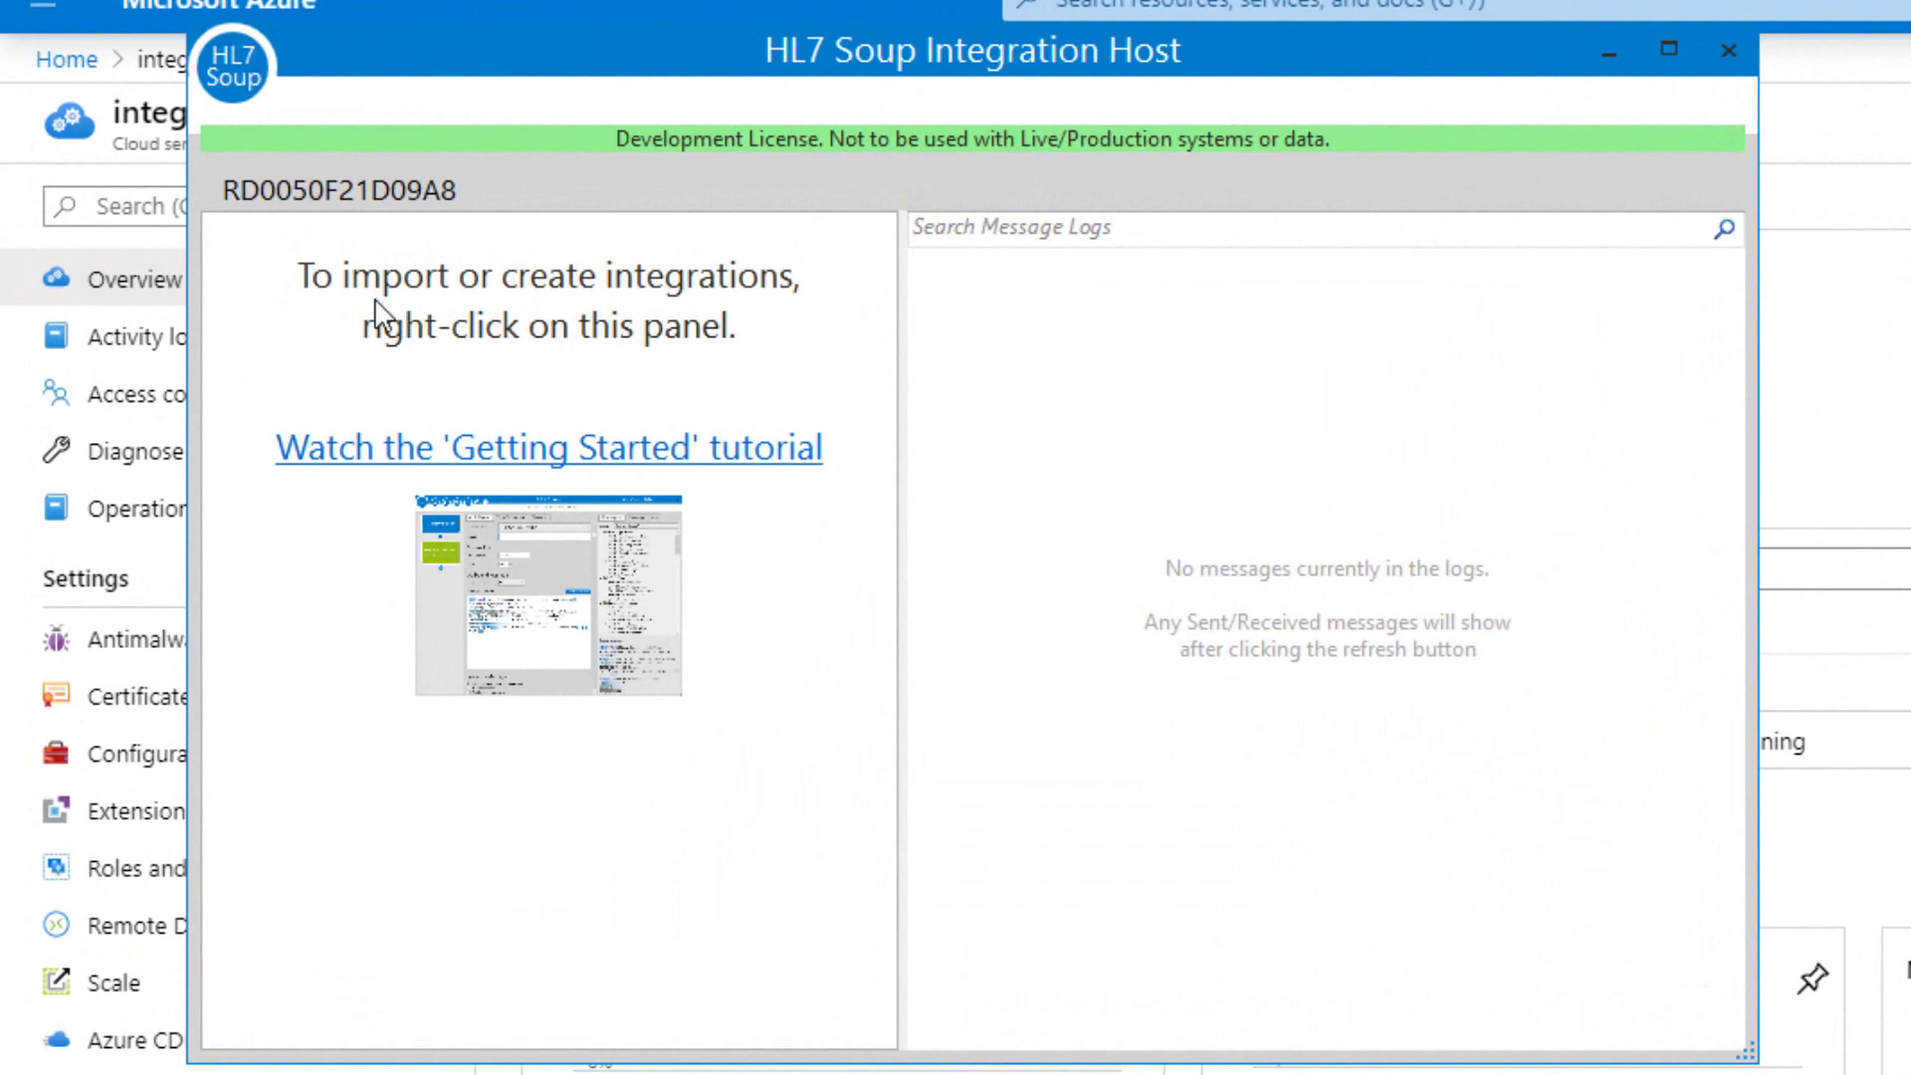
right_click(376, 317)
left_click(342, 329)
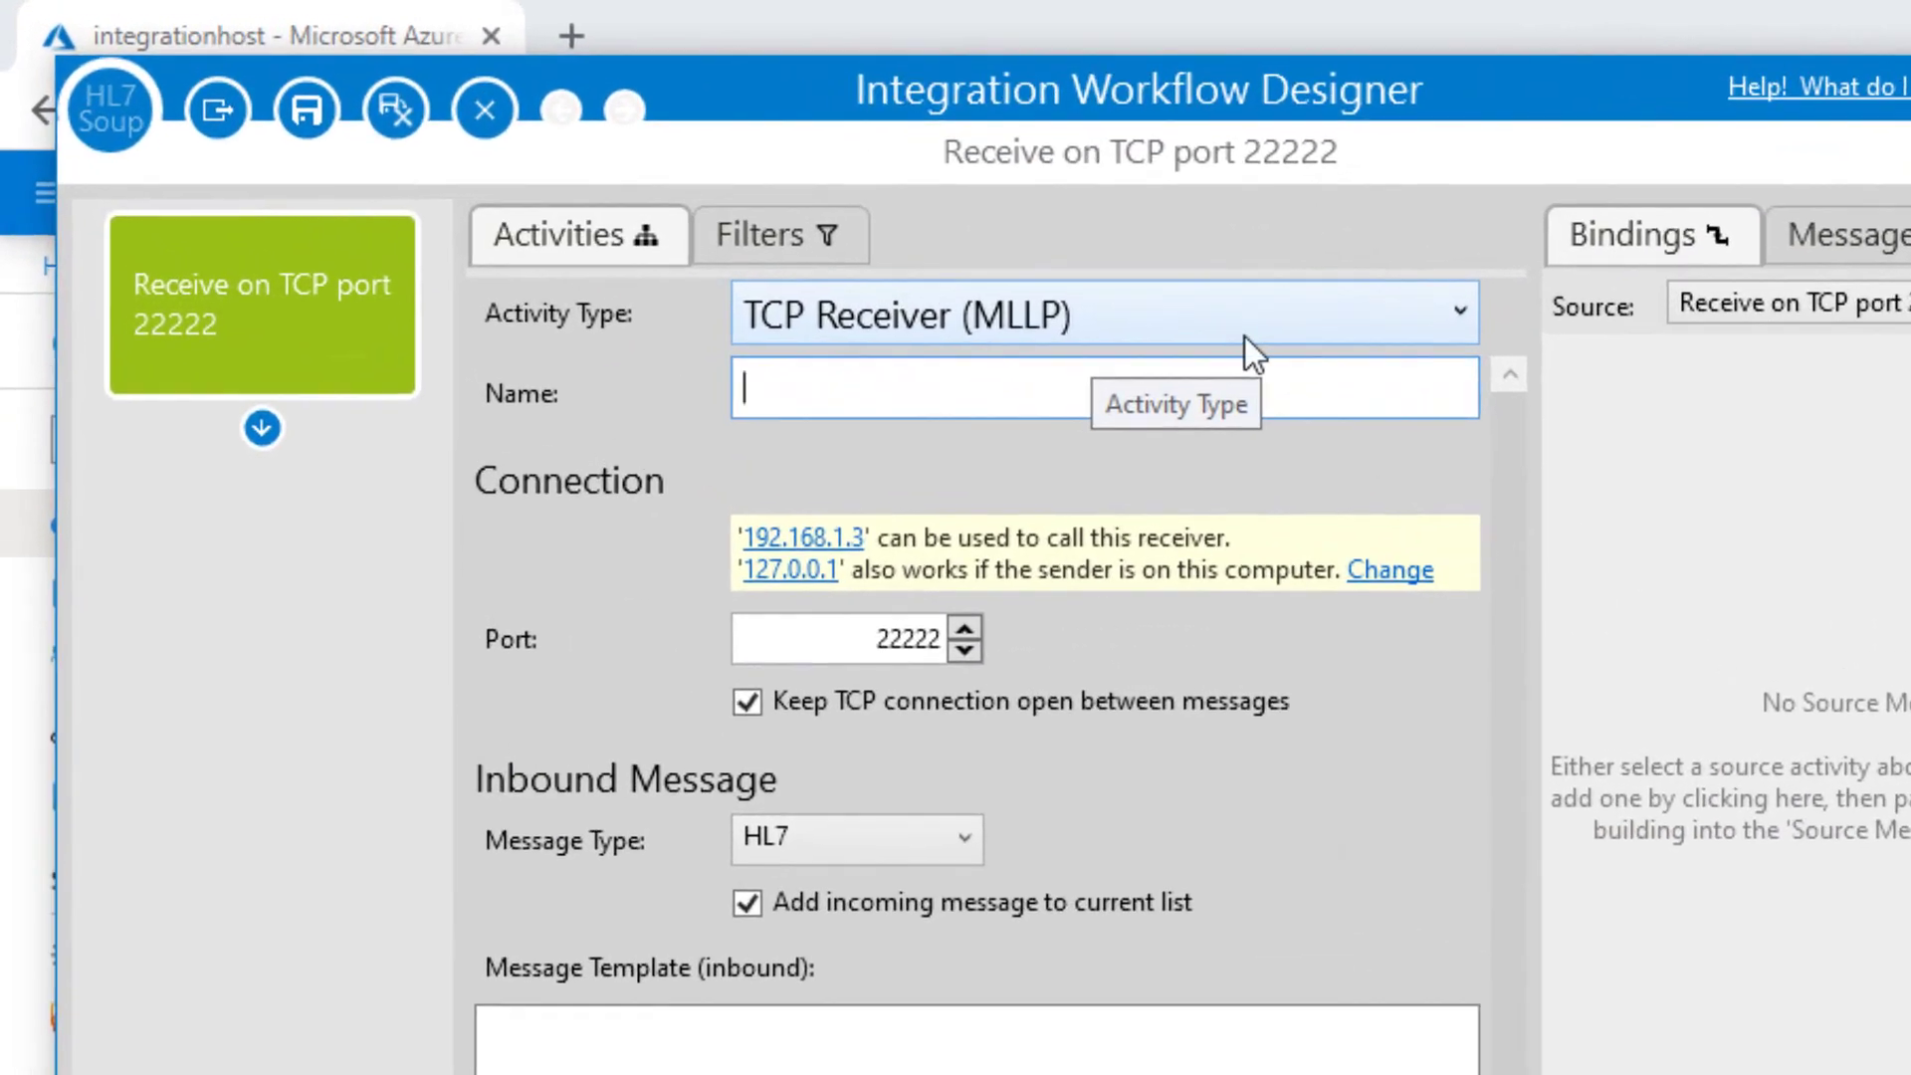
Make the receiver an HTTP Receiver listening on port 22222.
left_click(1244, 337)
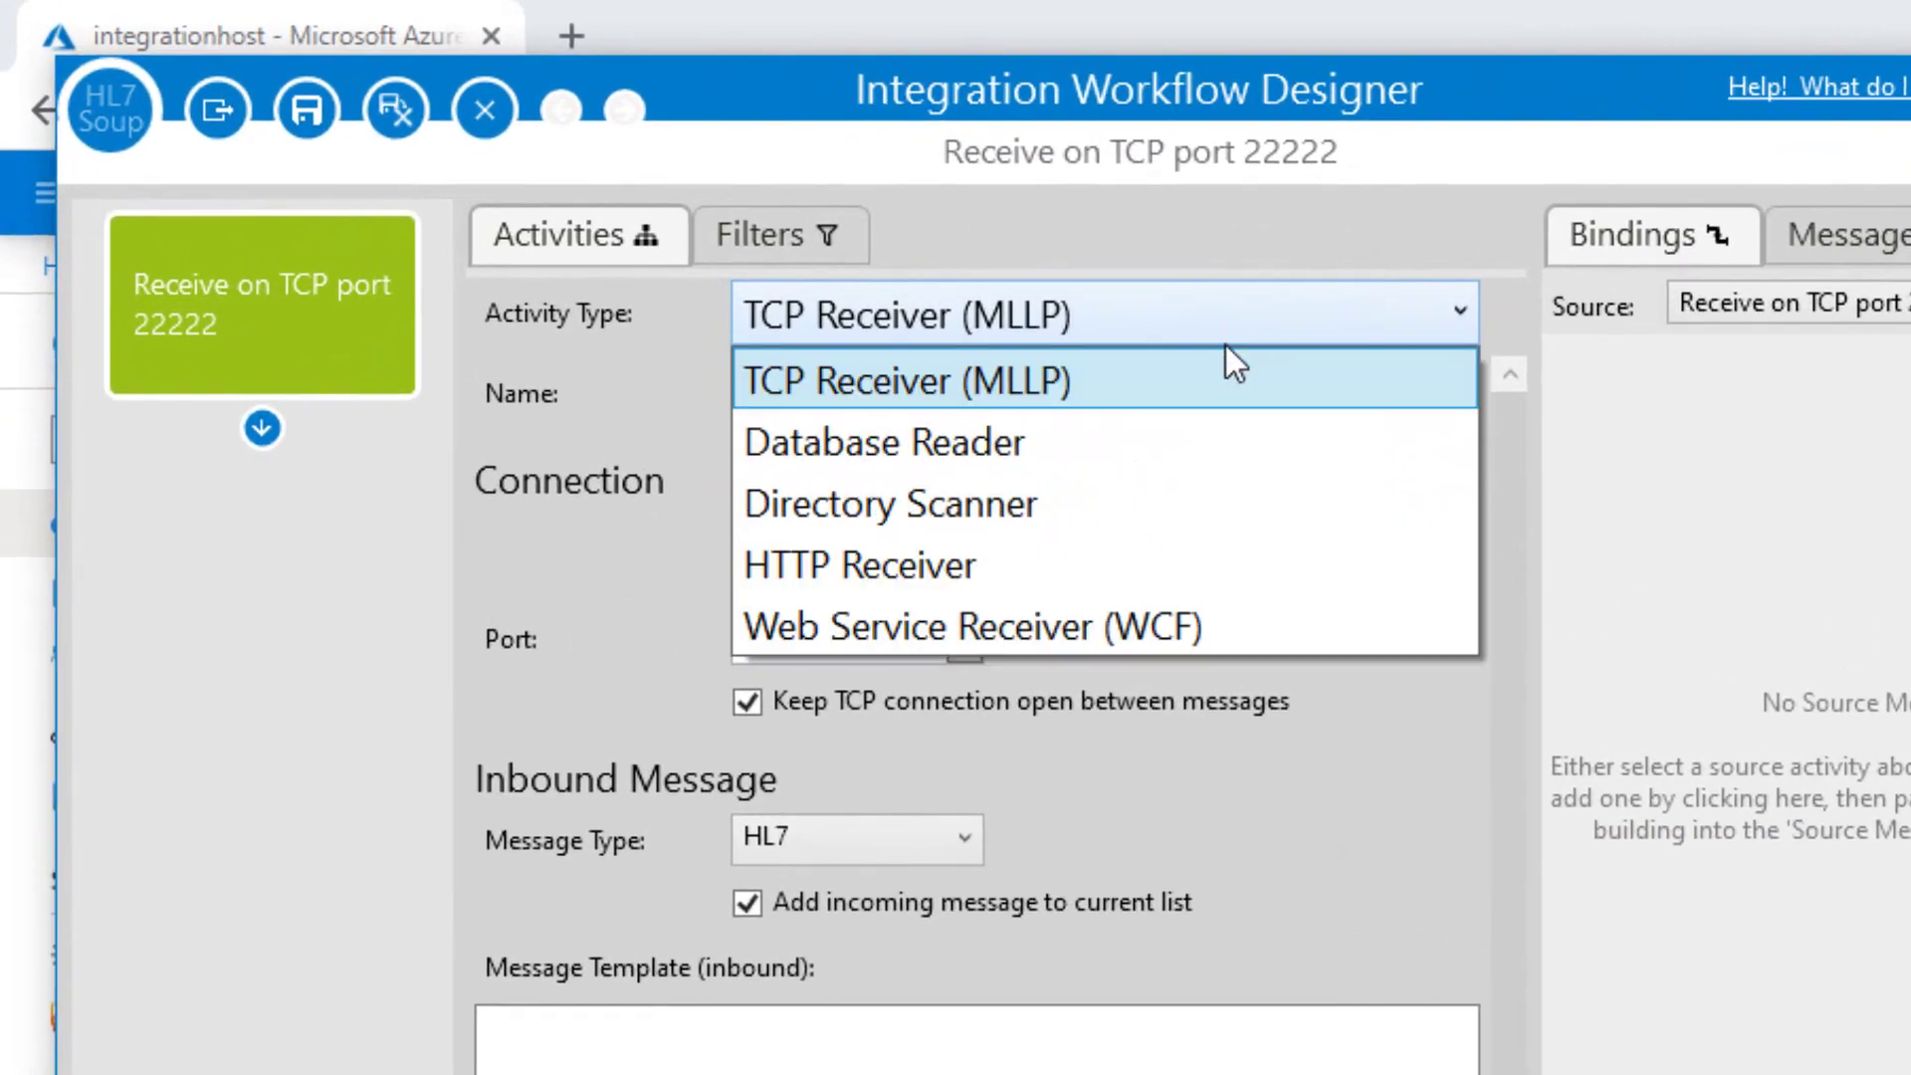
left_click(958, 563)
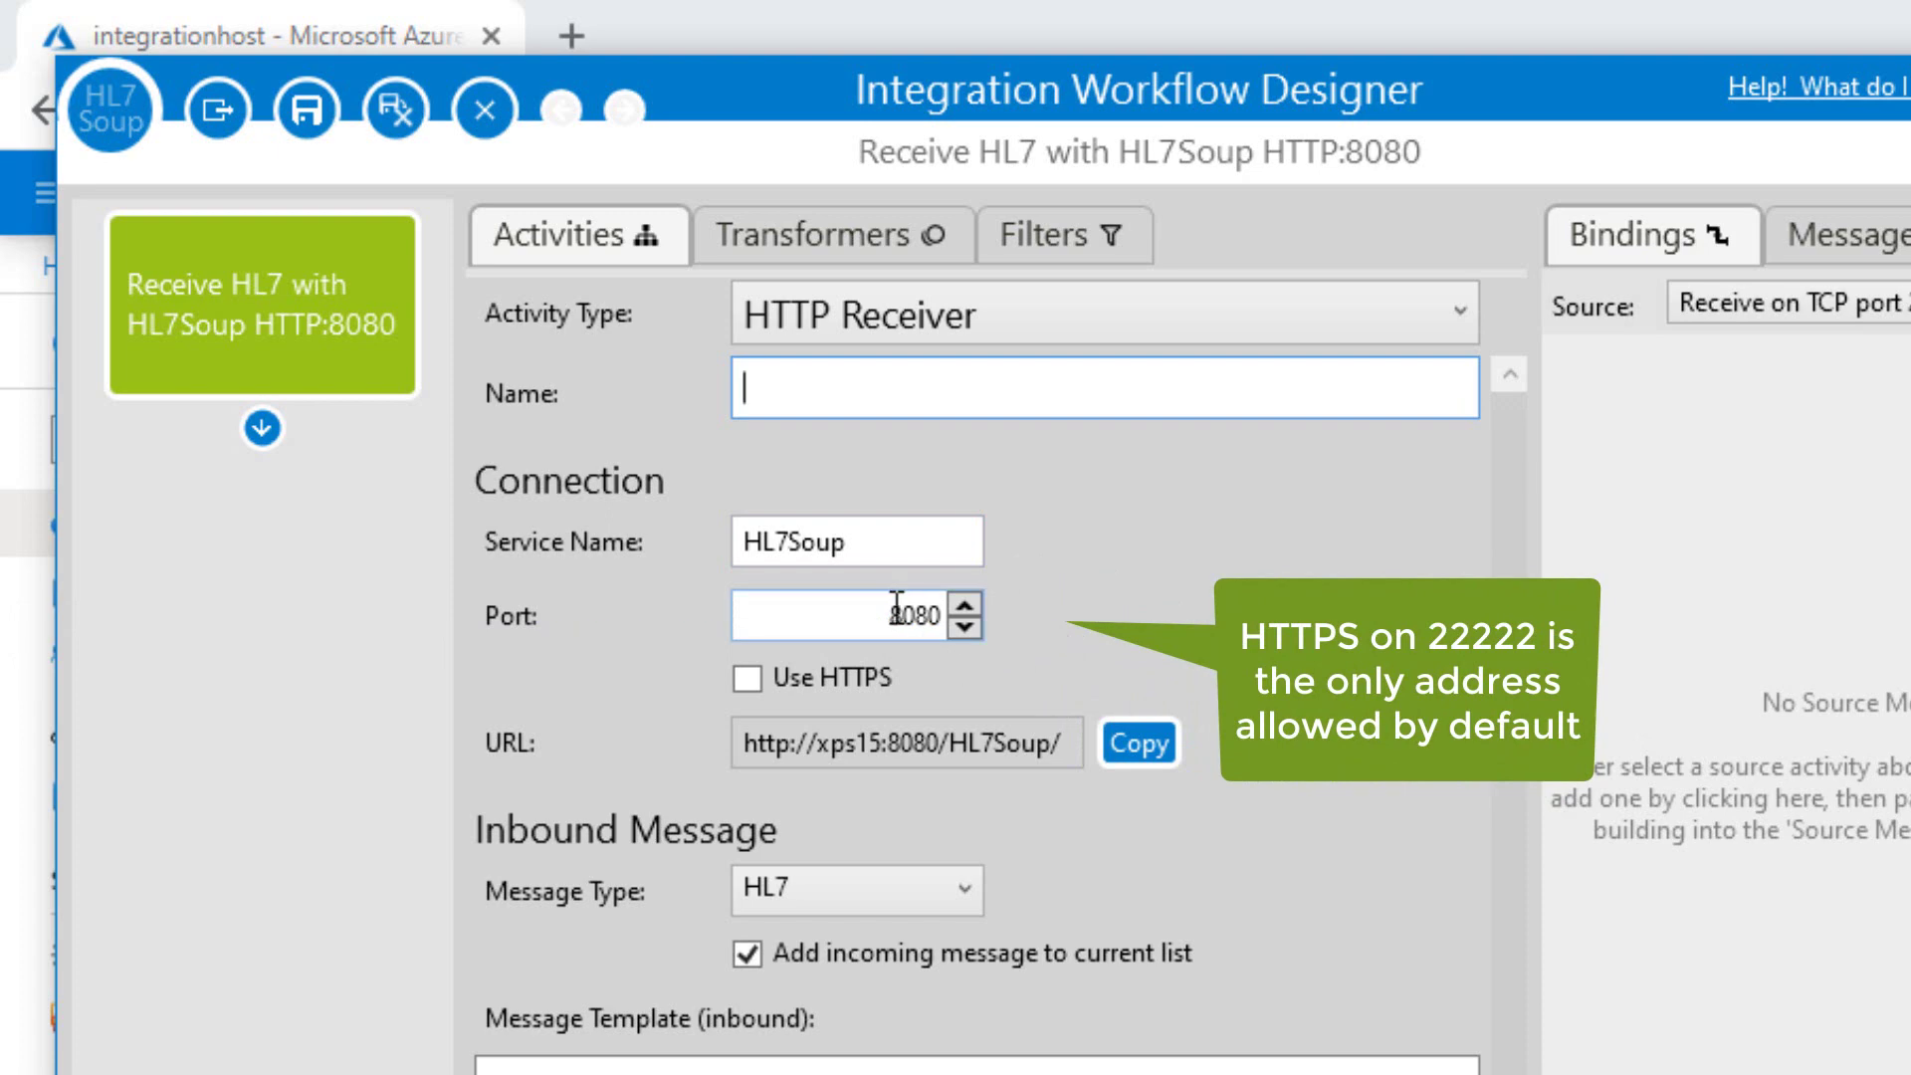
left_click_drag(896, 610, 973, 604)
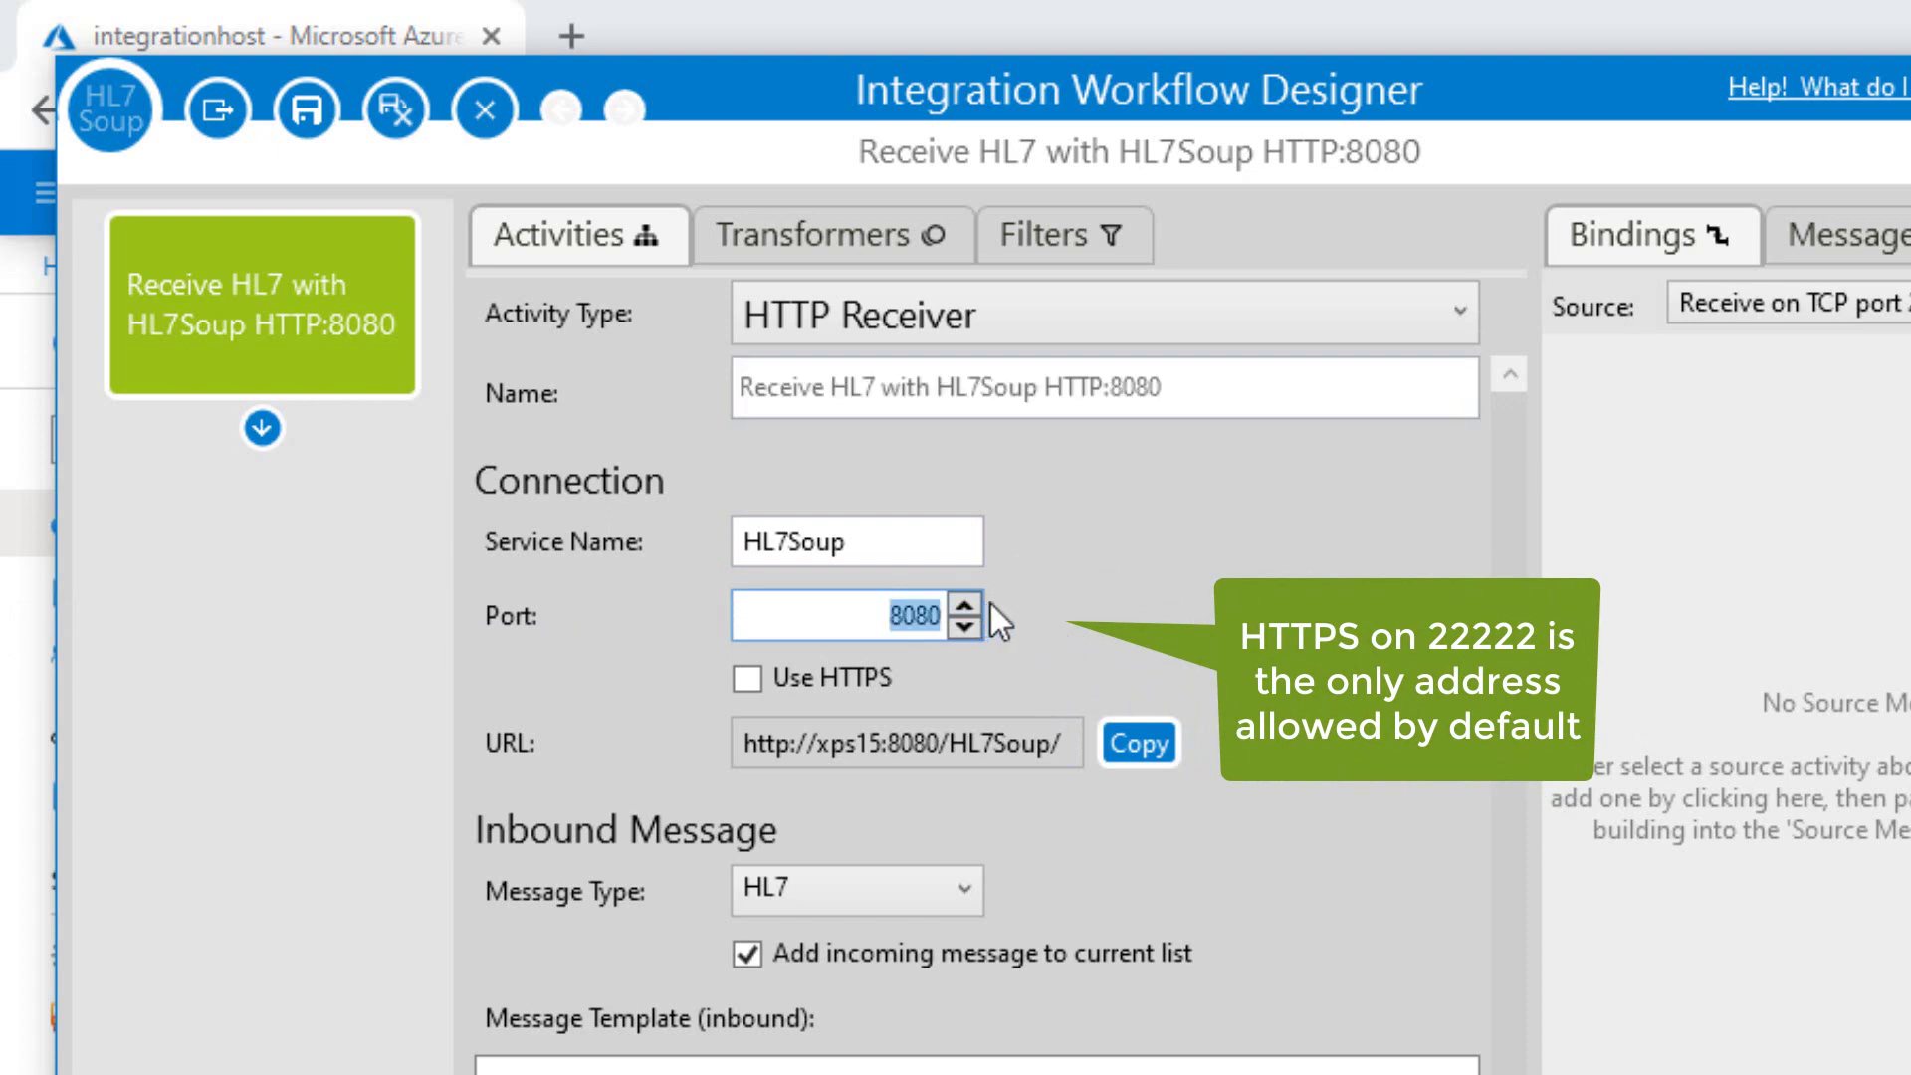
type("2222")
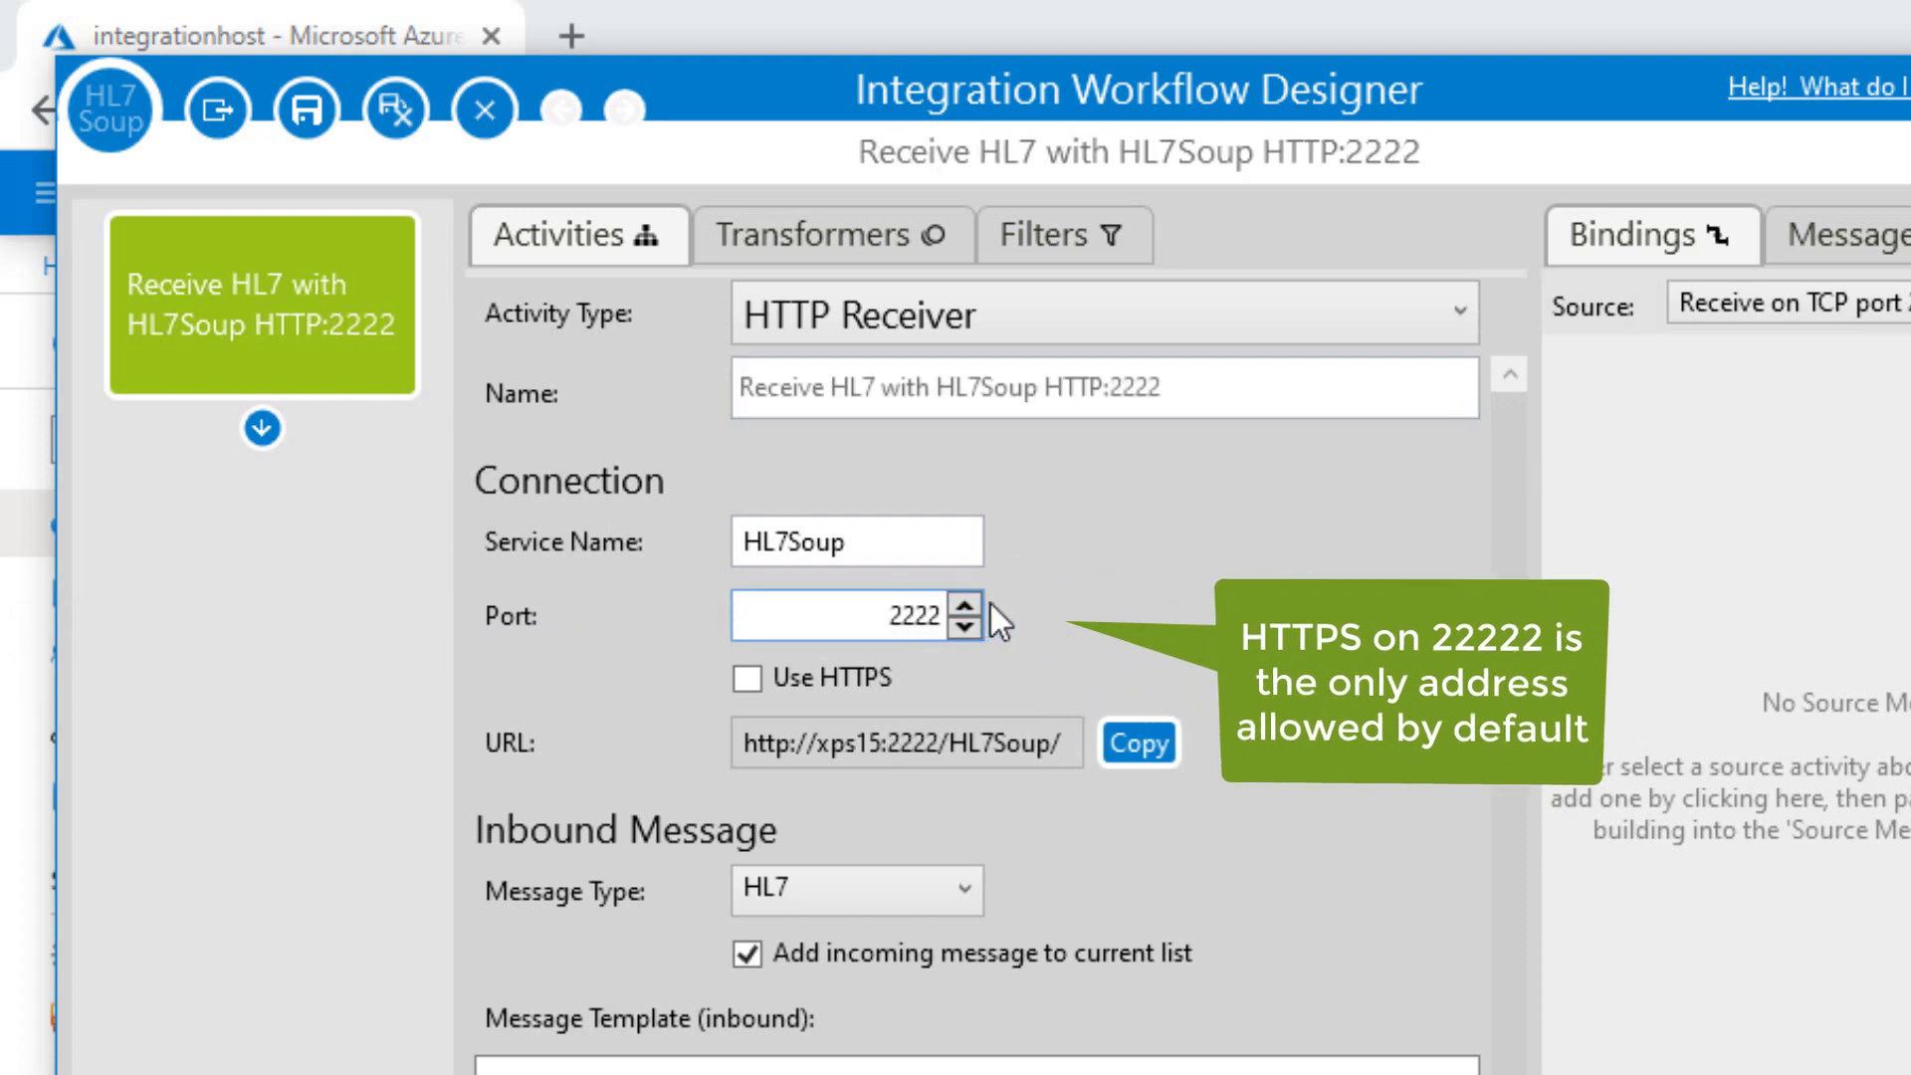
type("2")
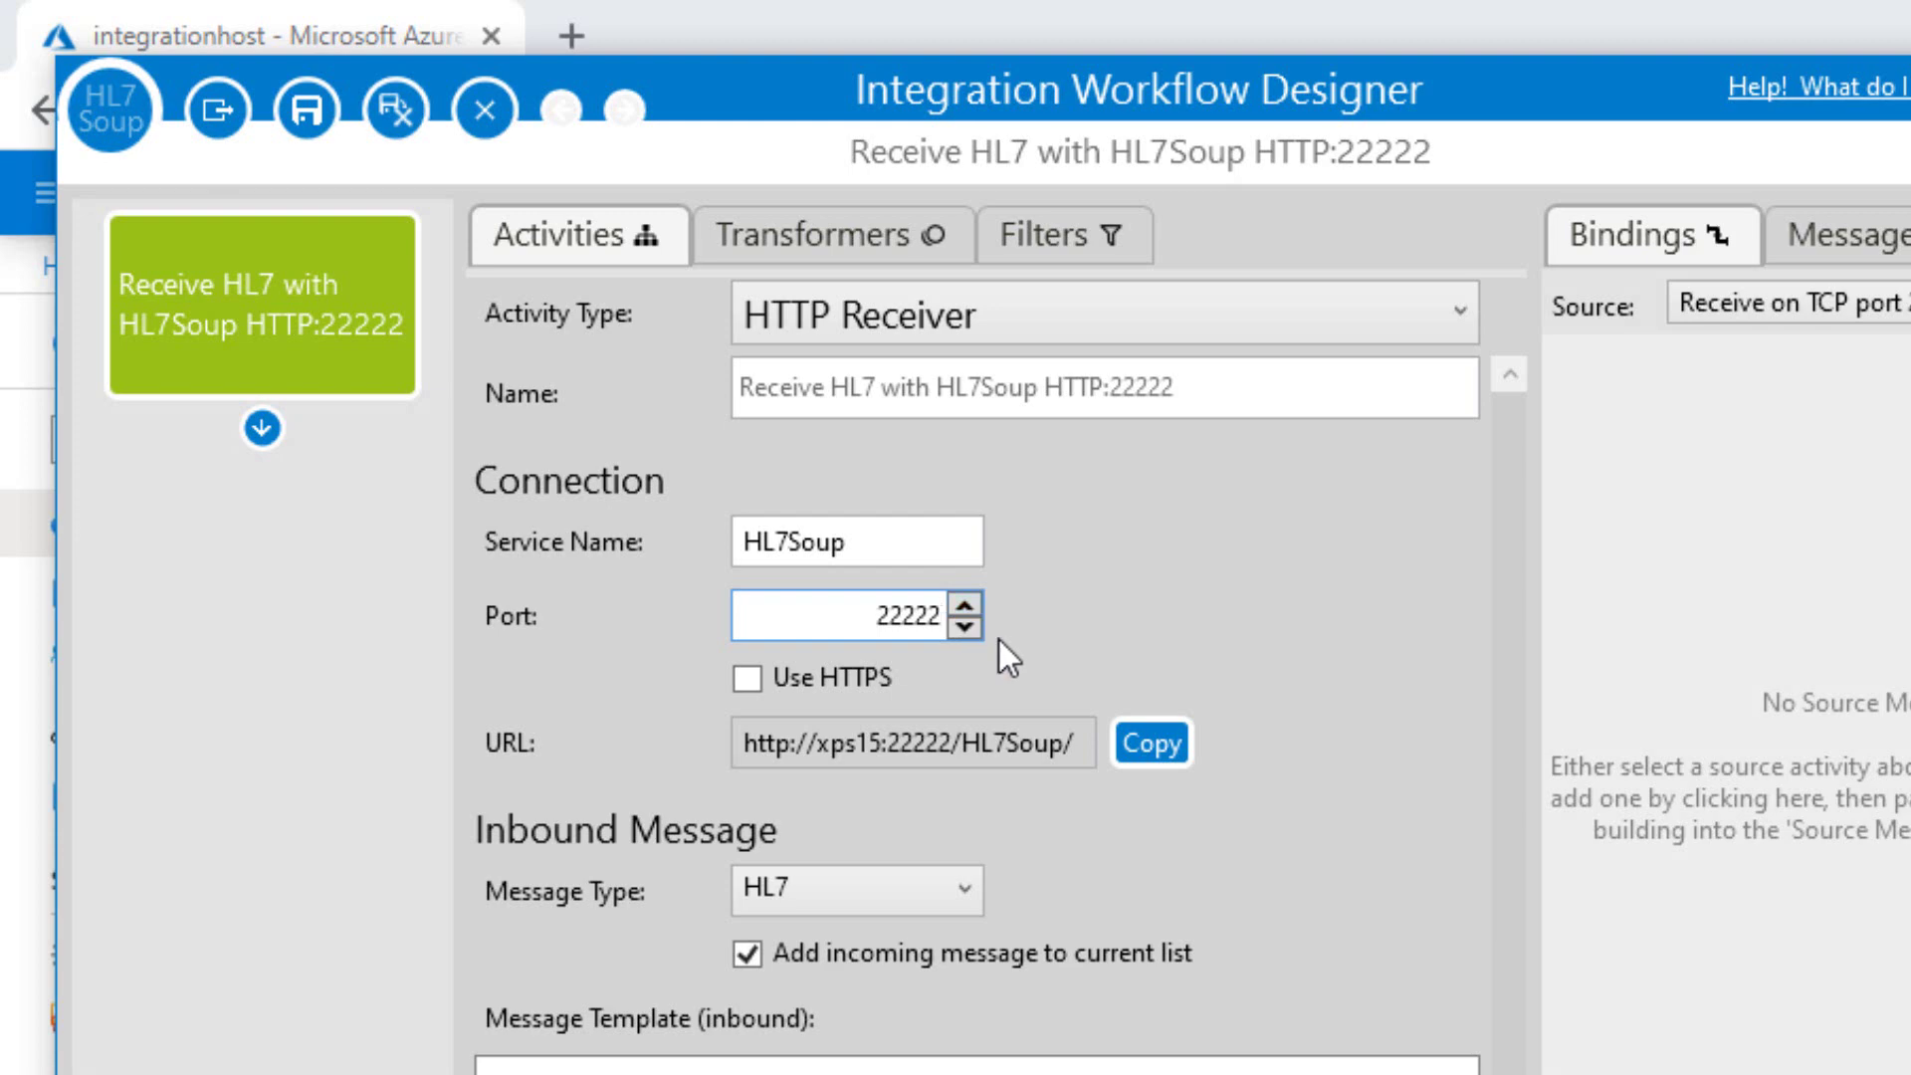
Enable HTTPS, copy the receiver URL, save the integration, and launch HL7 Soup.
left_click(749, 680)
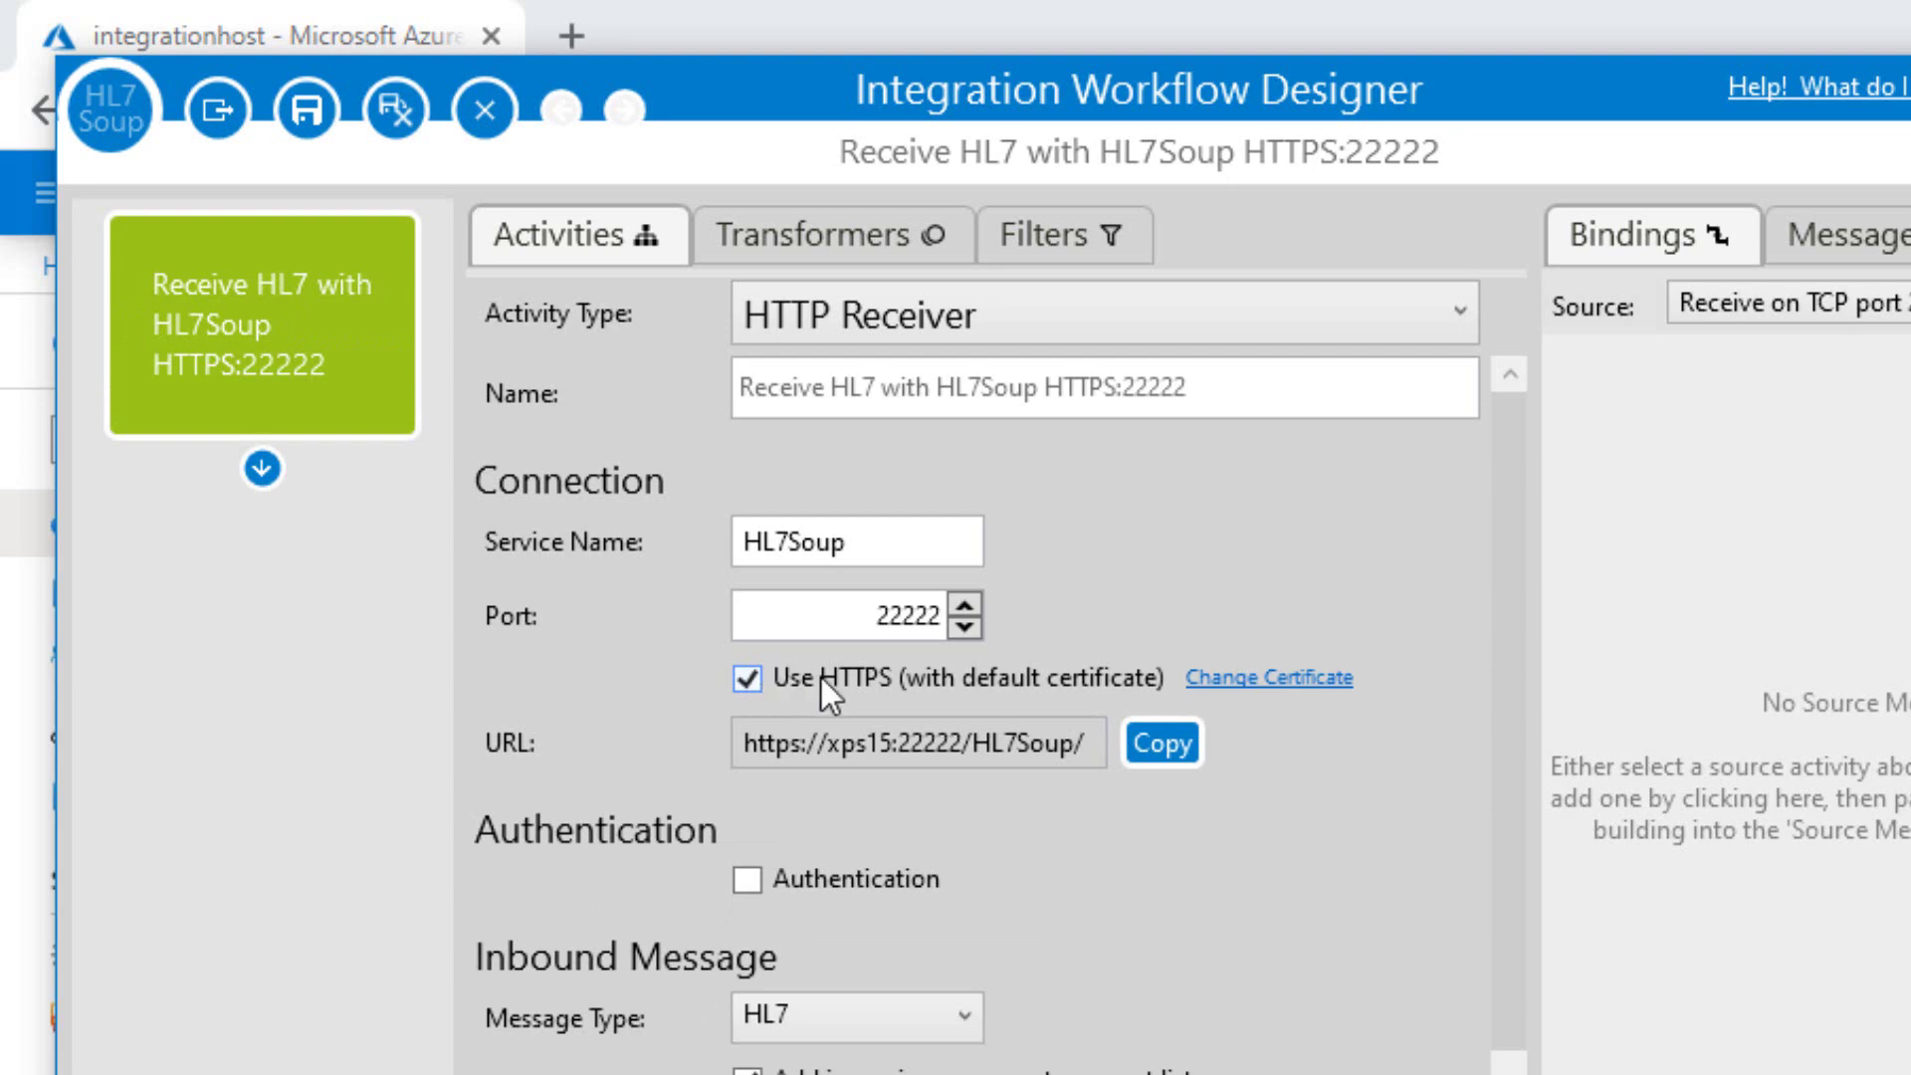
left_click(1158, 744)
left_click(398, 111)
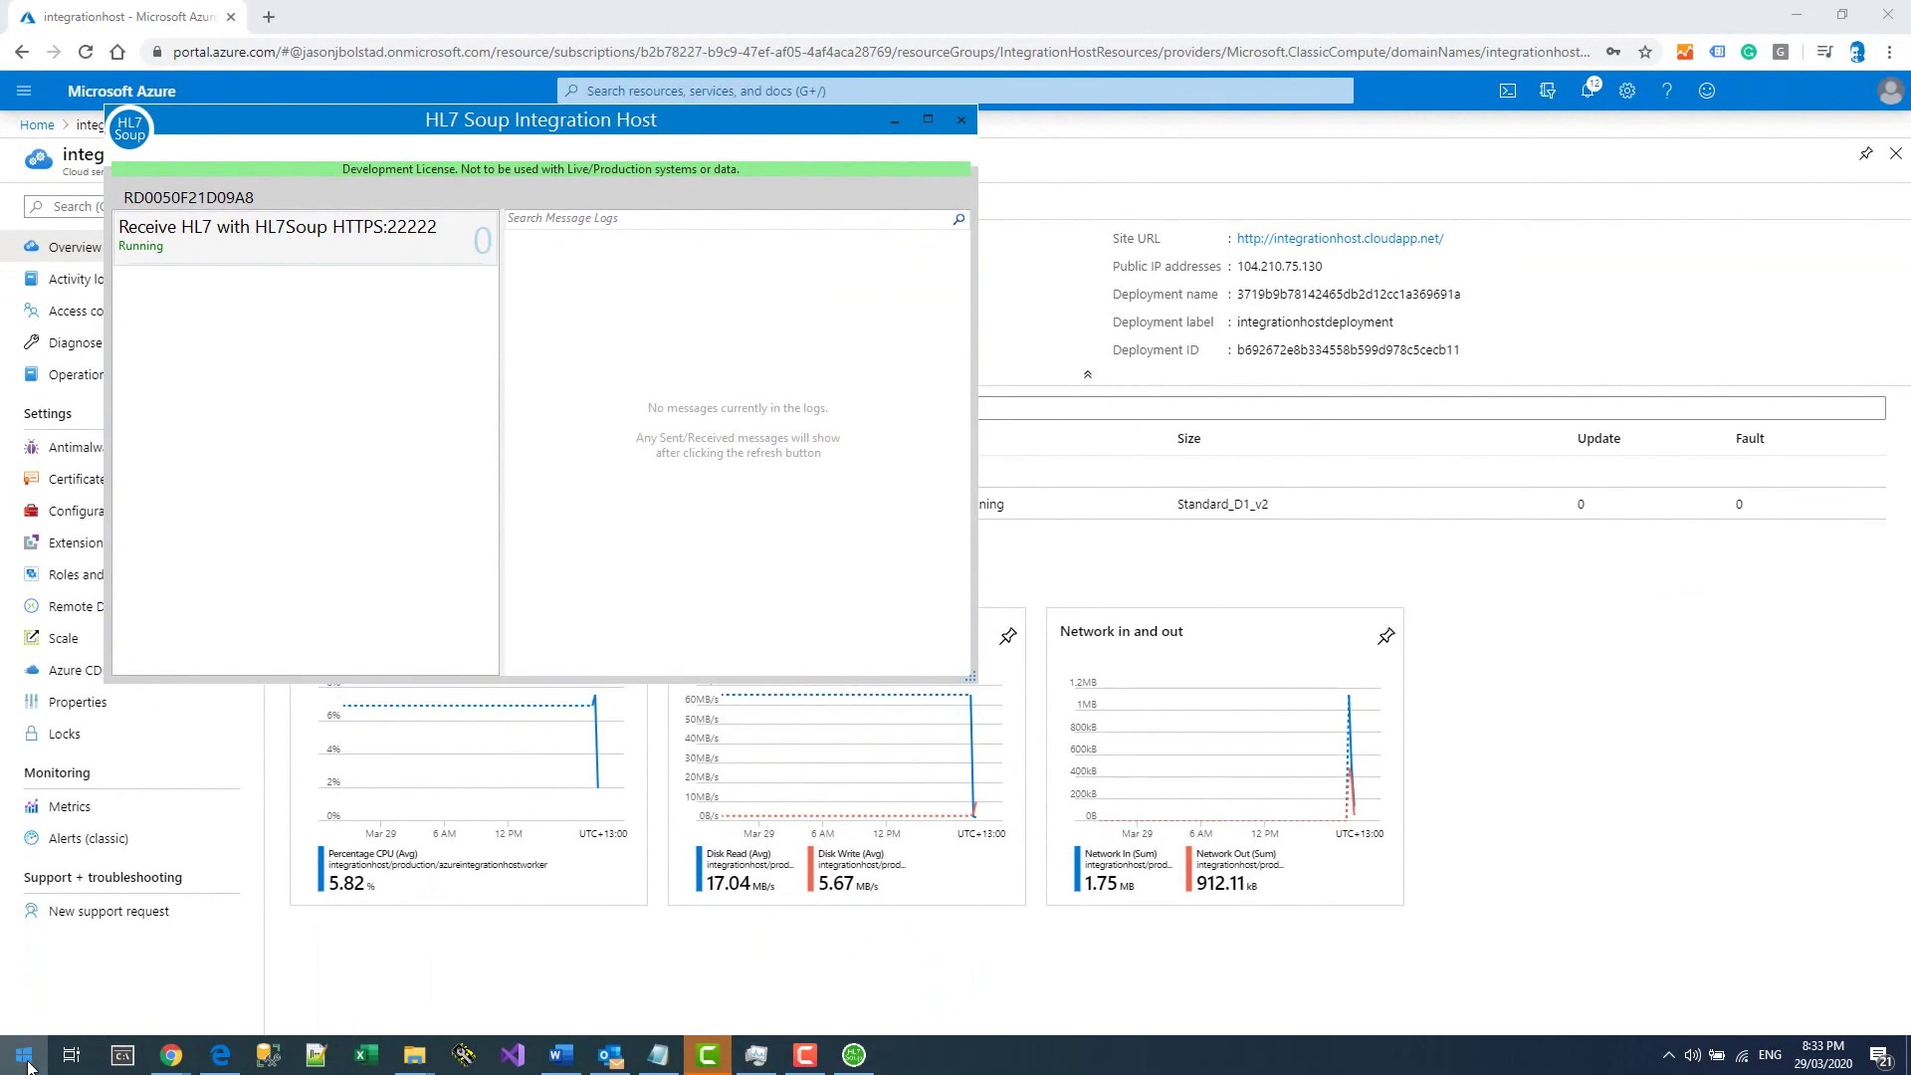
left_click(28, 1065)
left_click(481, 488)
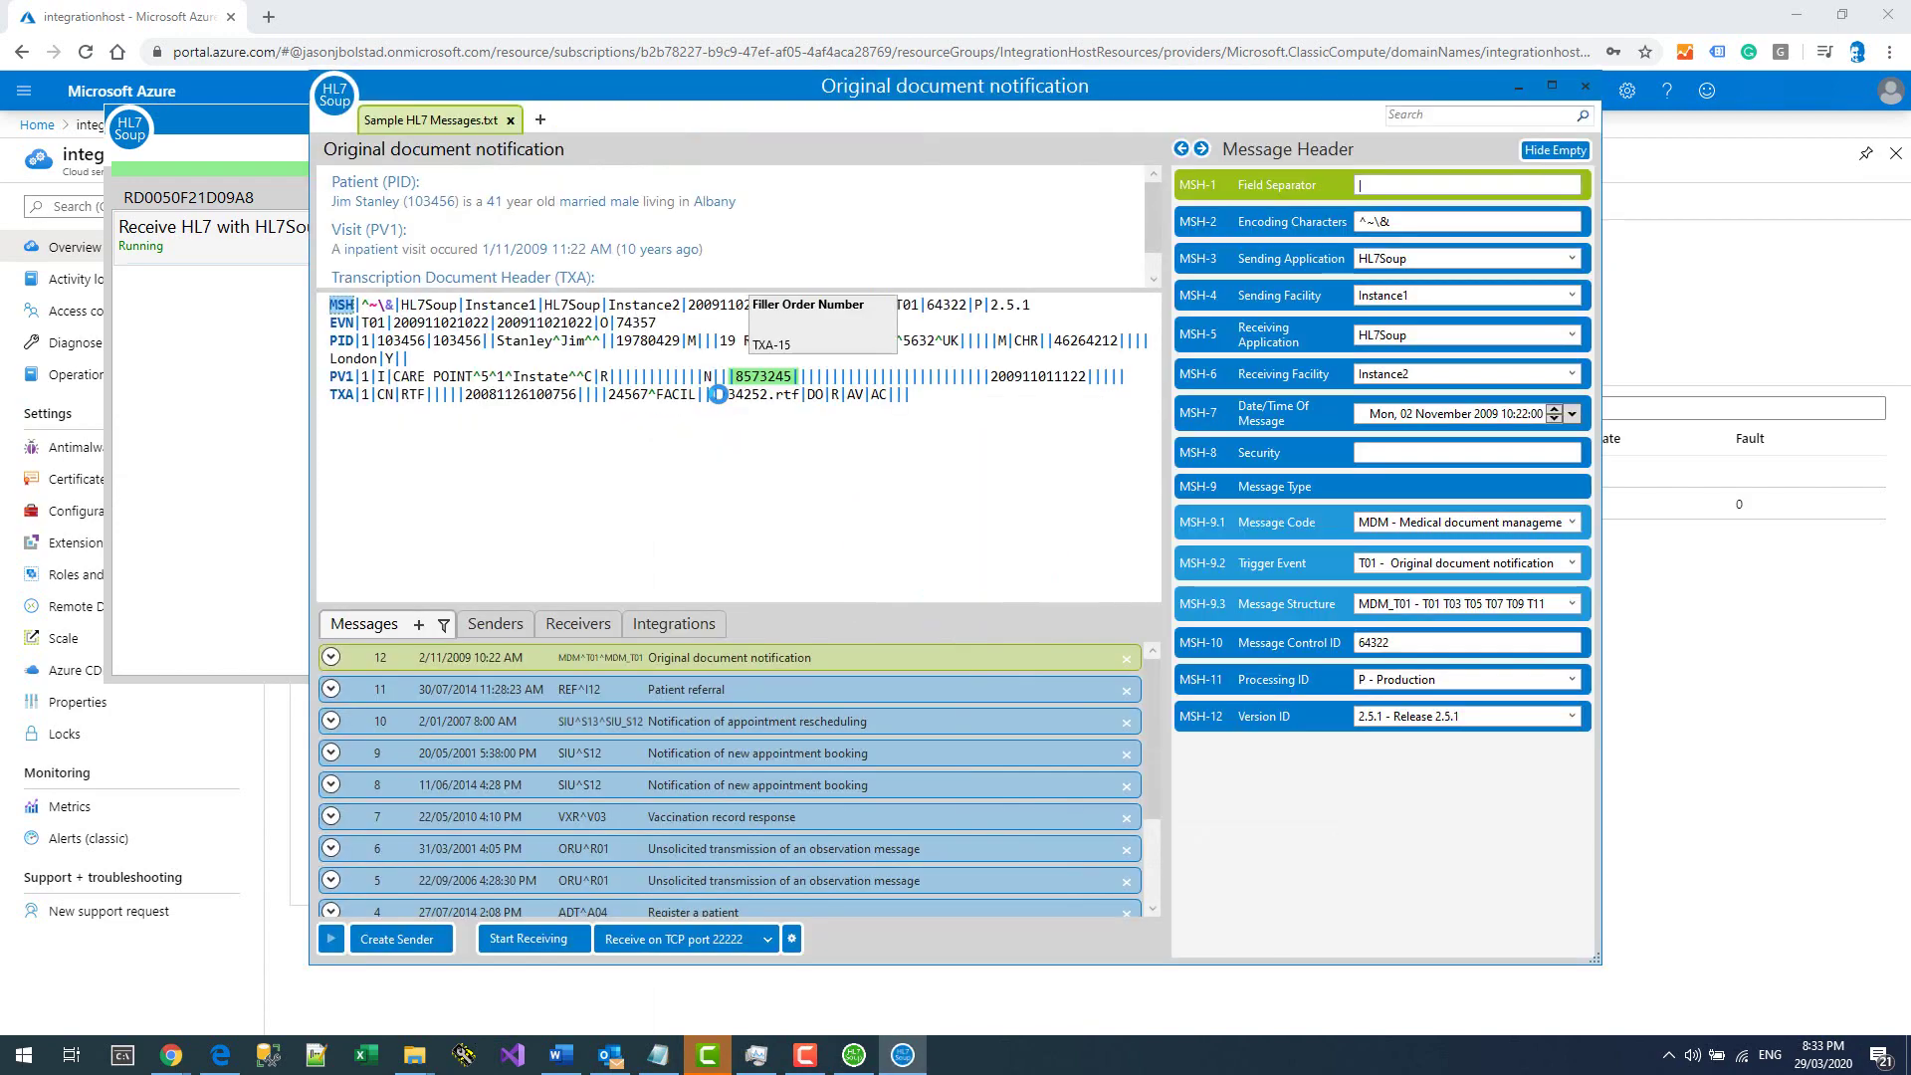
Create a new Http Sender in HL7 Soup with the receiver's copied URL pasted in.
left_click(498, 625)
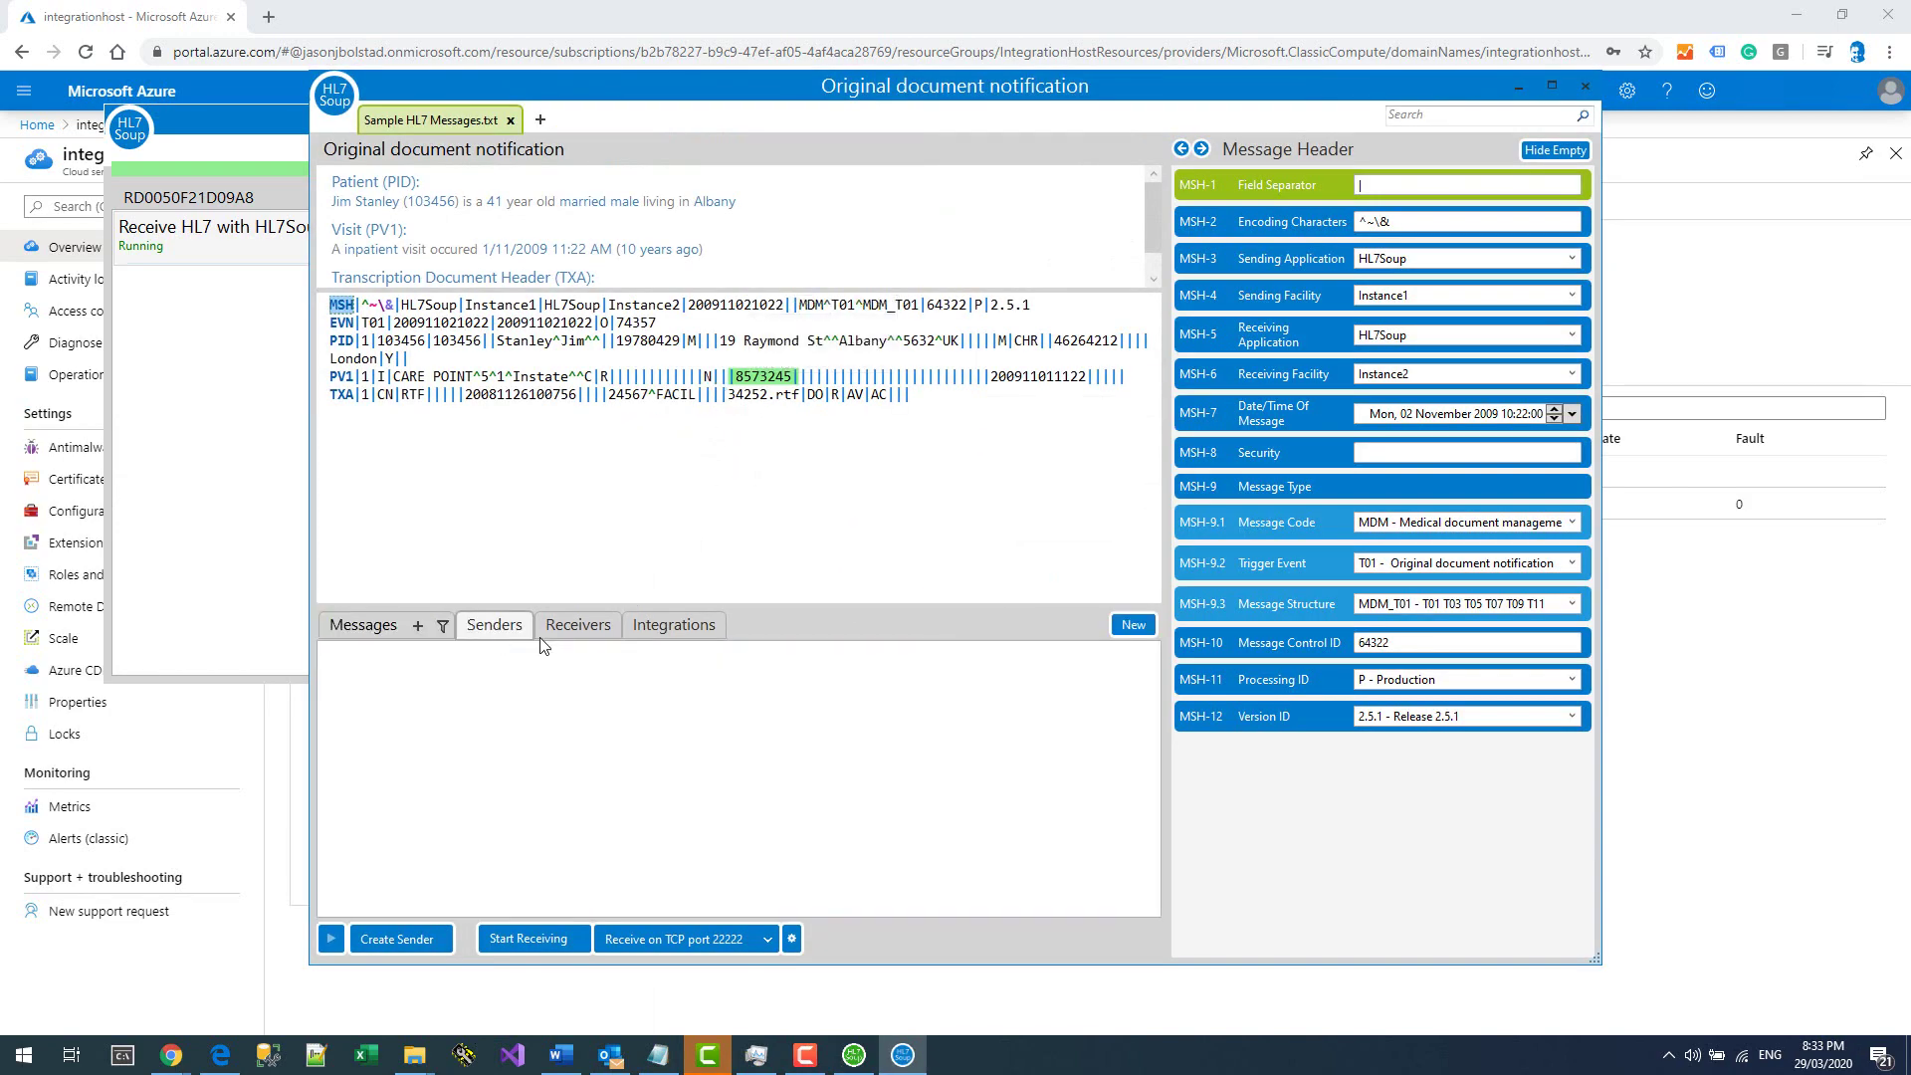
left_click(1137, 633)
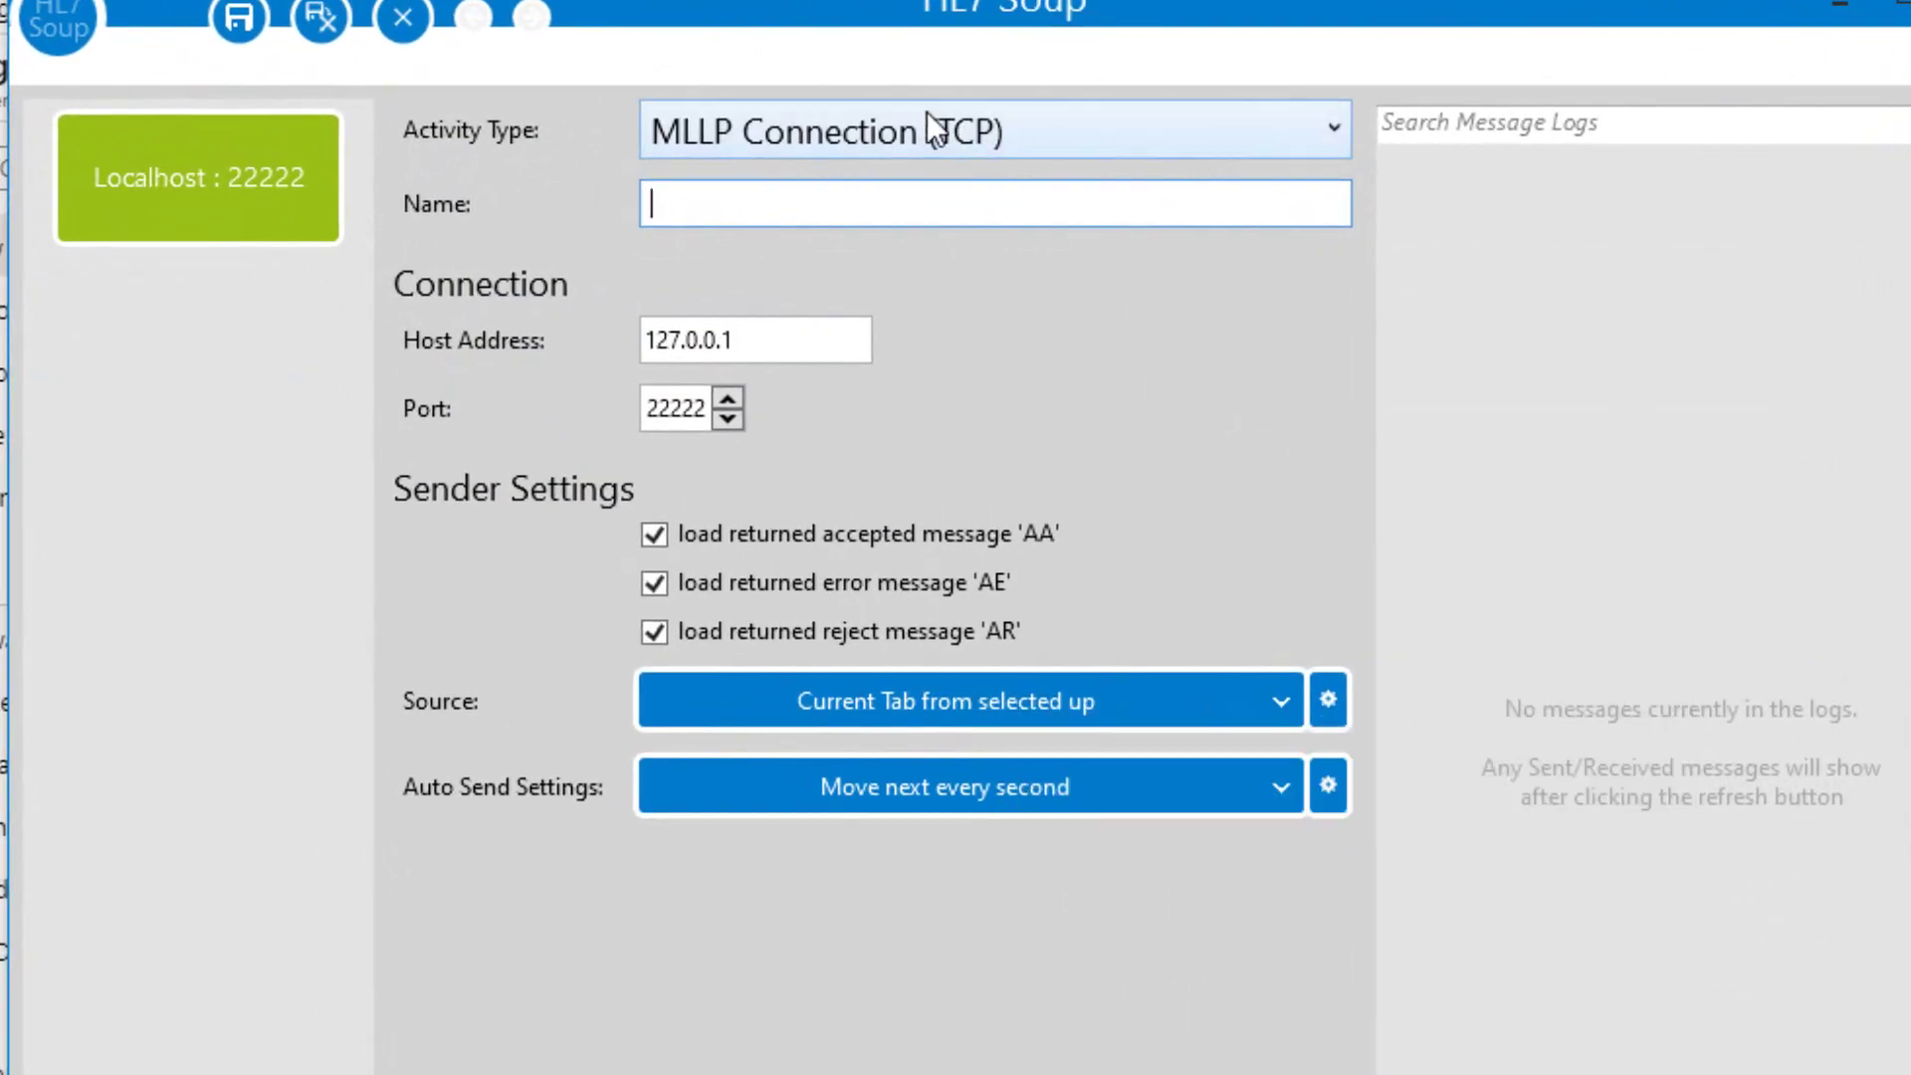
left_click(927, 118)
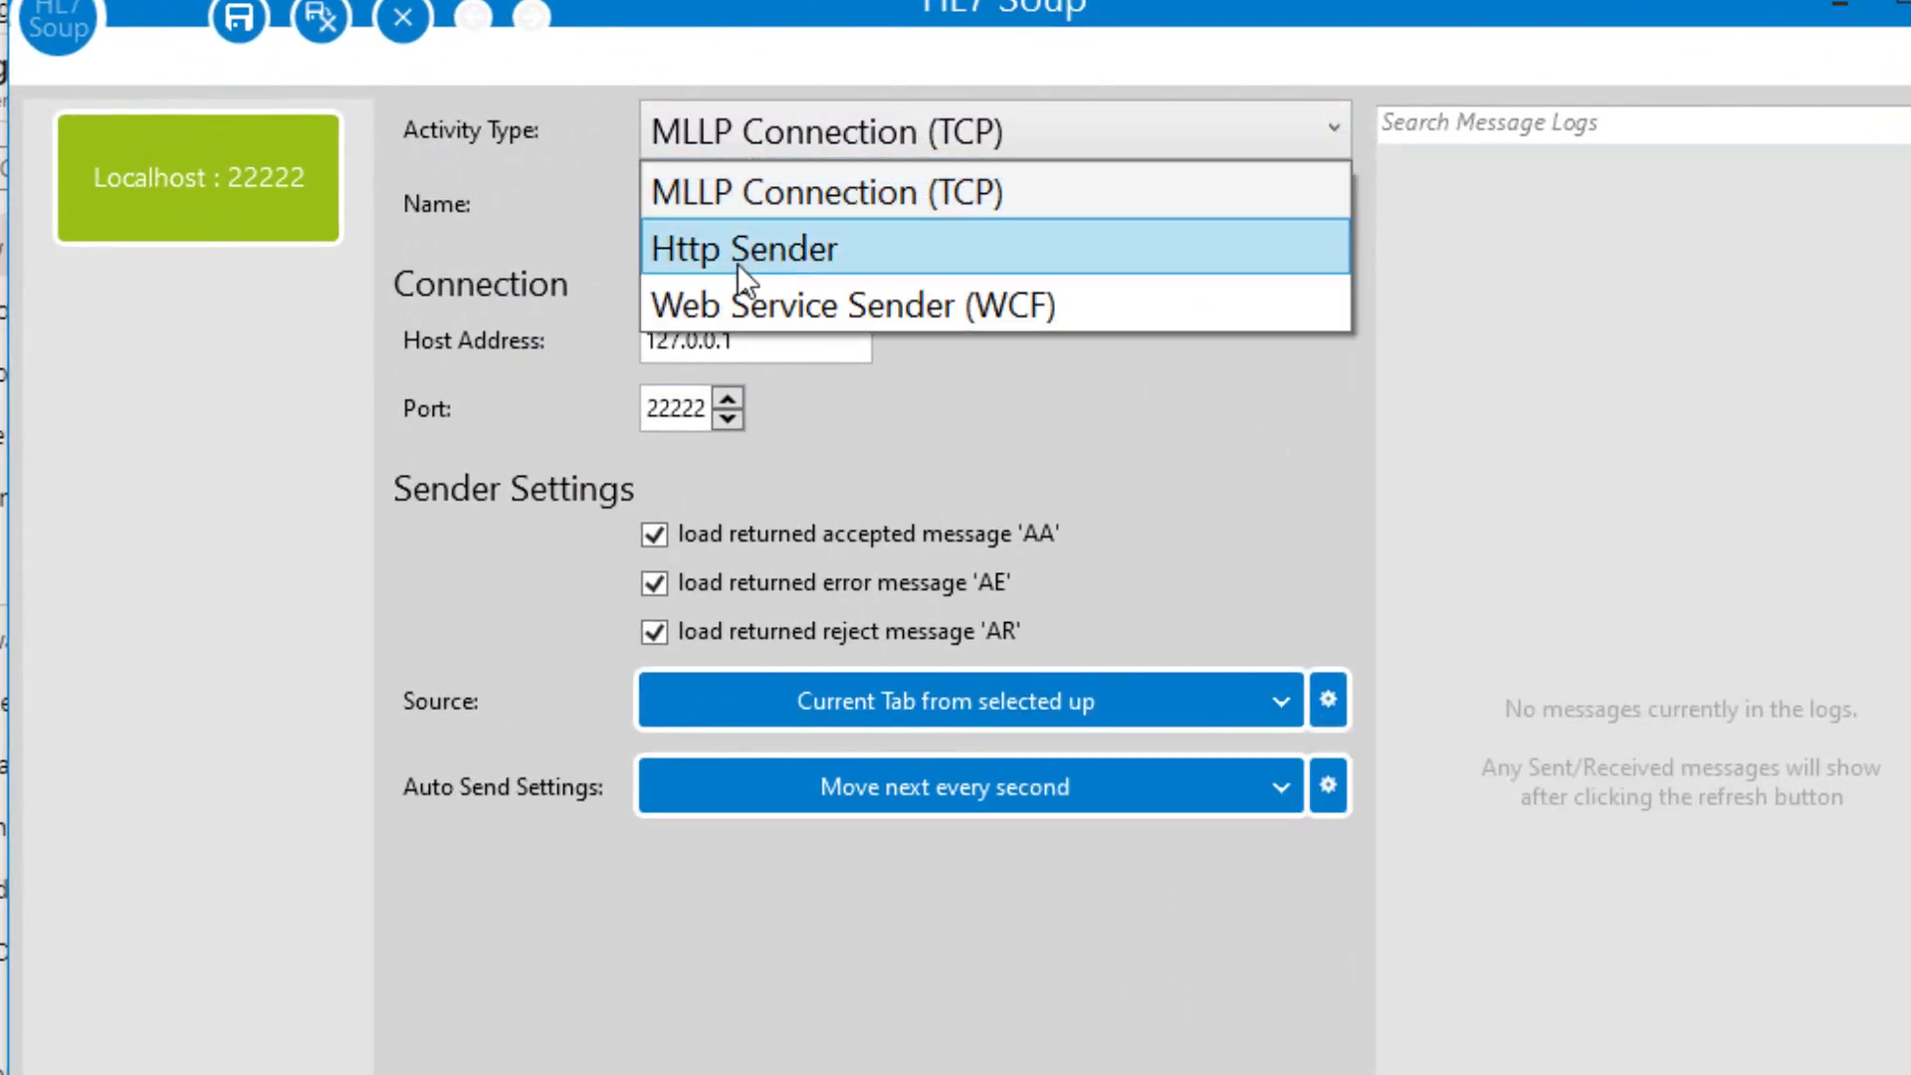
left_click(738, 265)
left_click(735, 340)
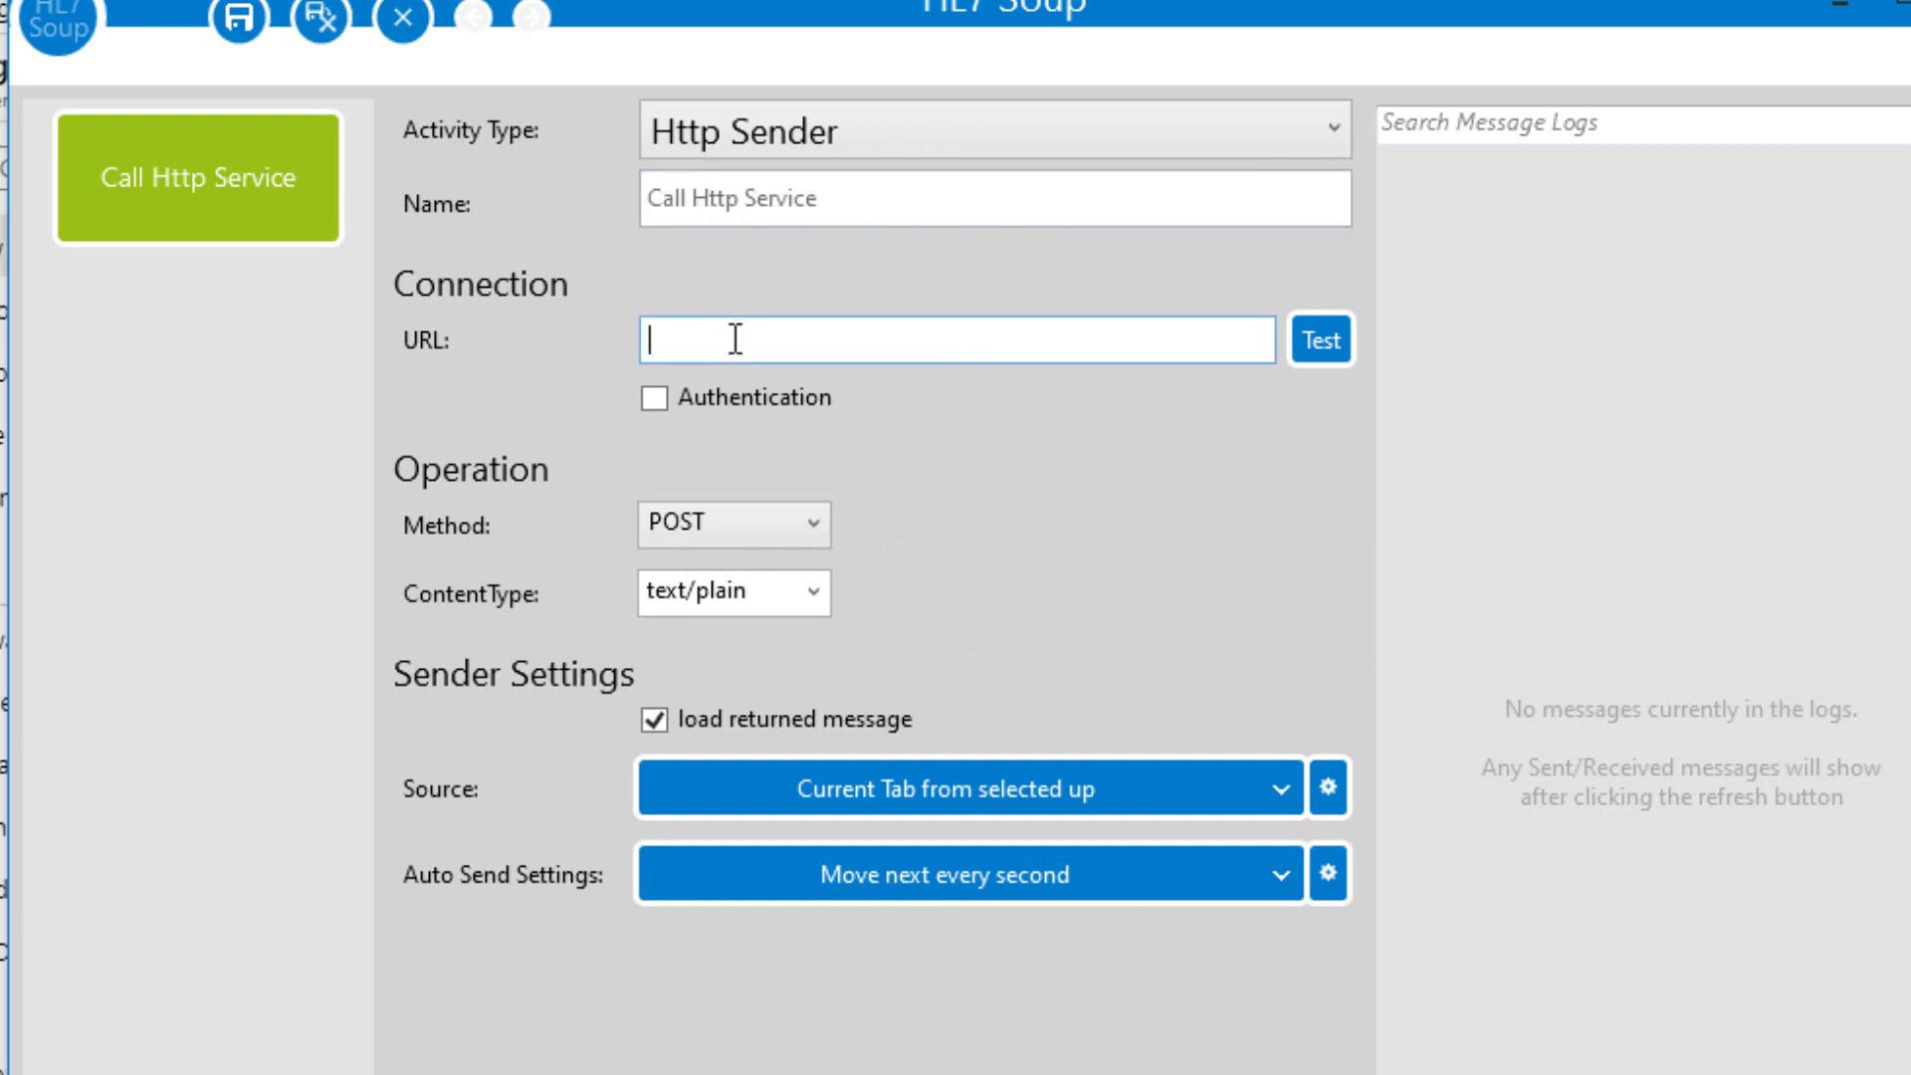
key("ctrl+v")
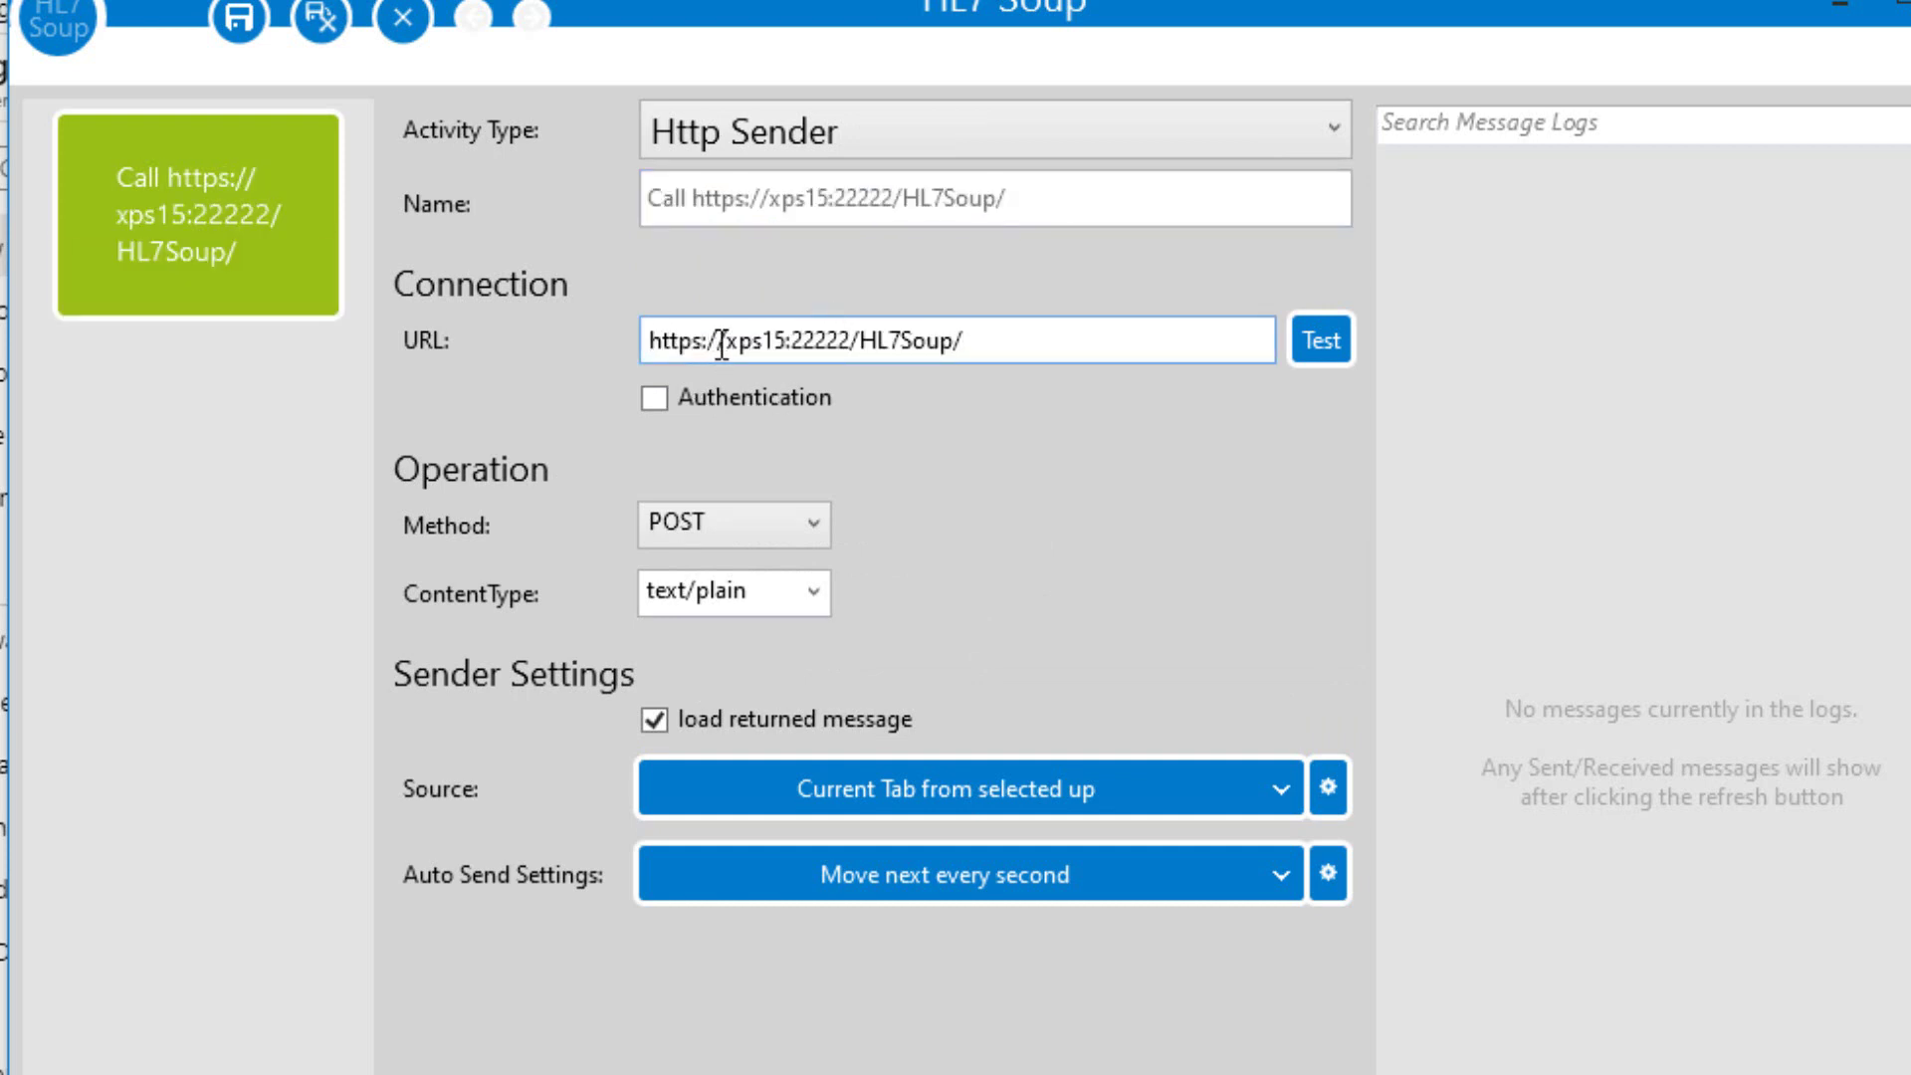
left_click_drag(724, 340, 782, 335)
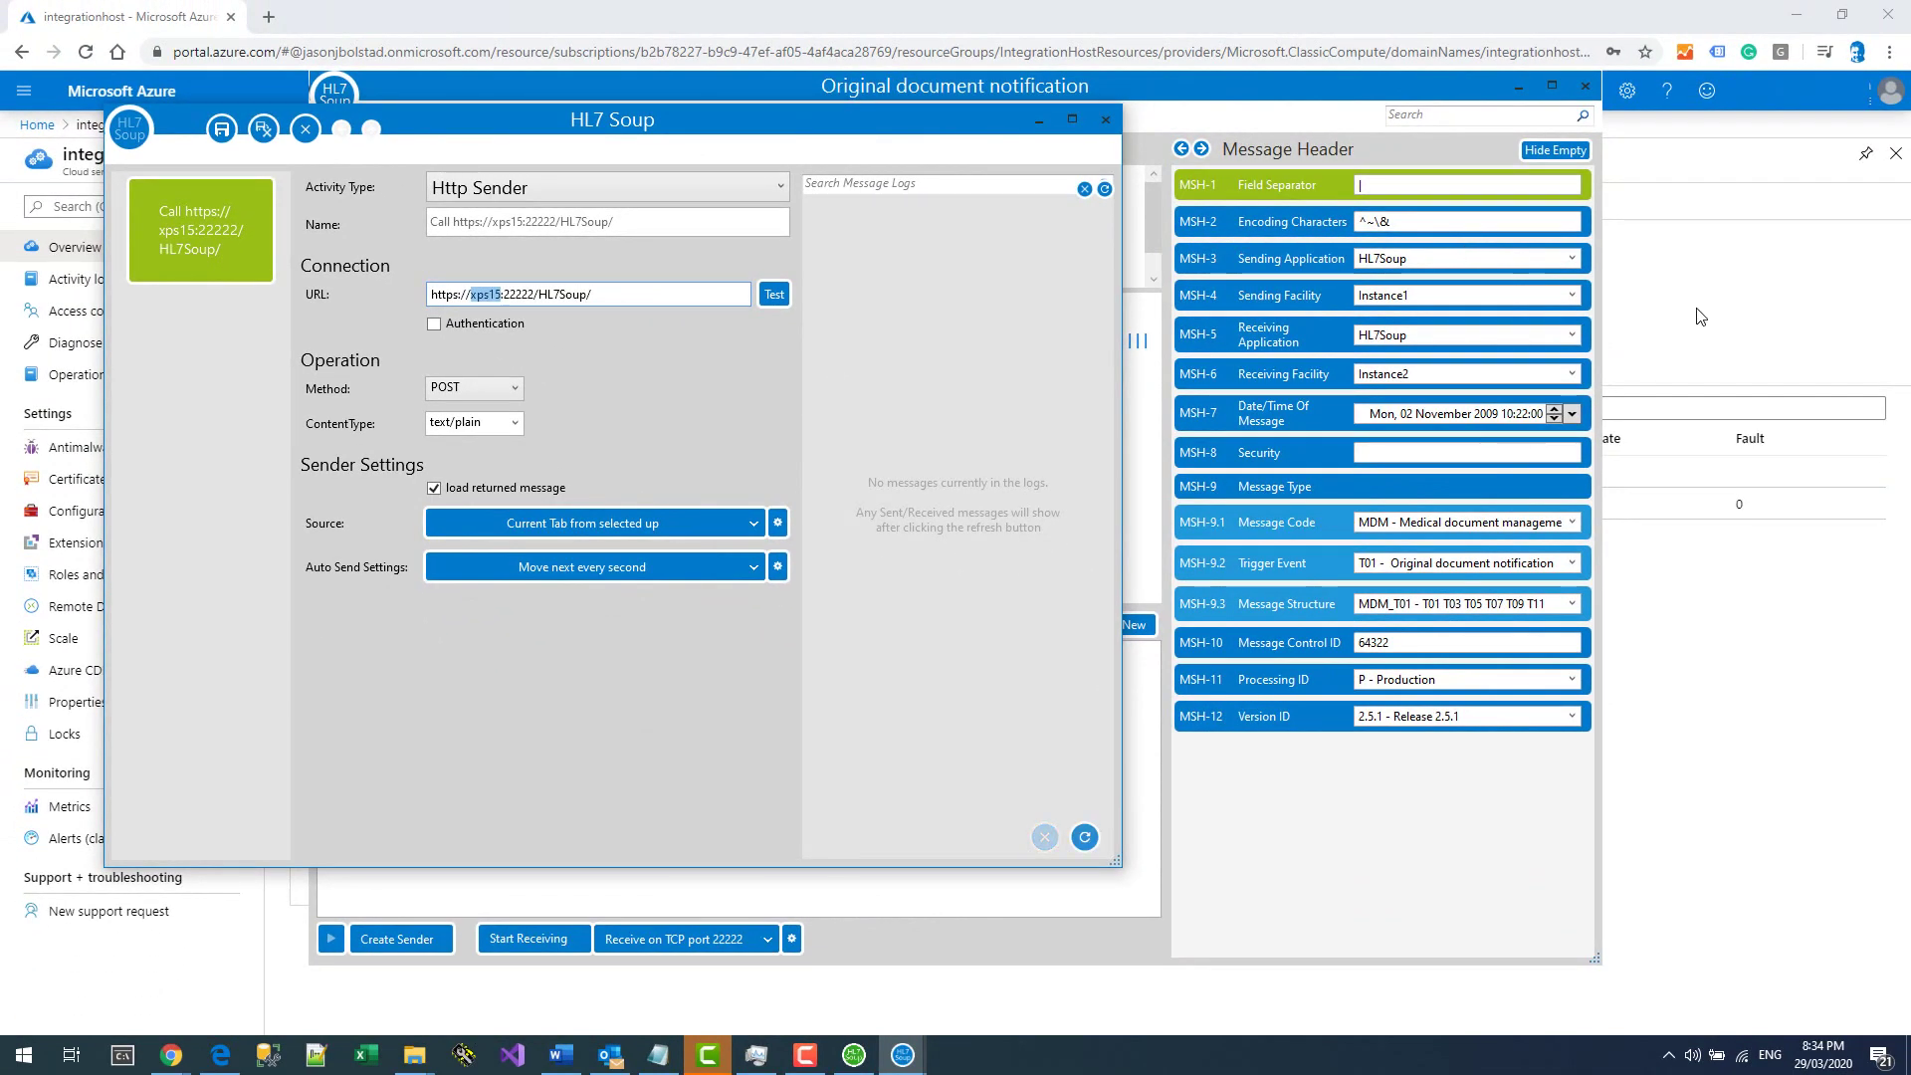
left_click(1633, 312)
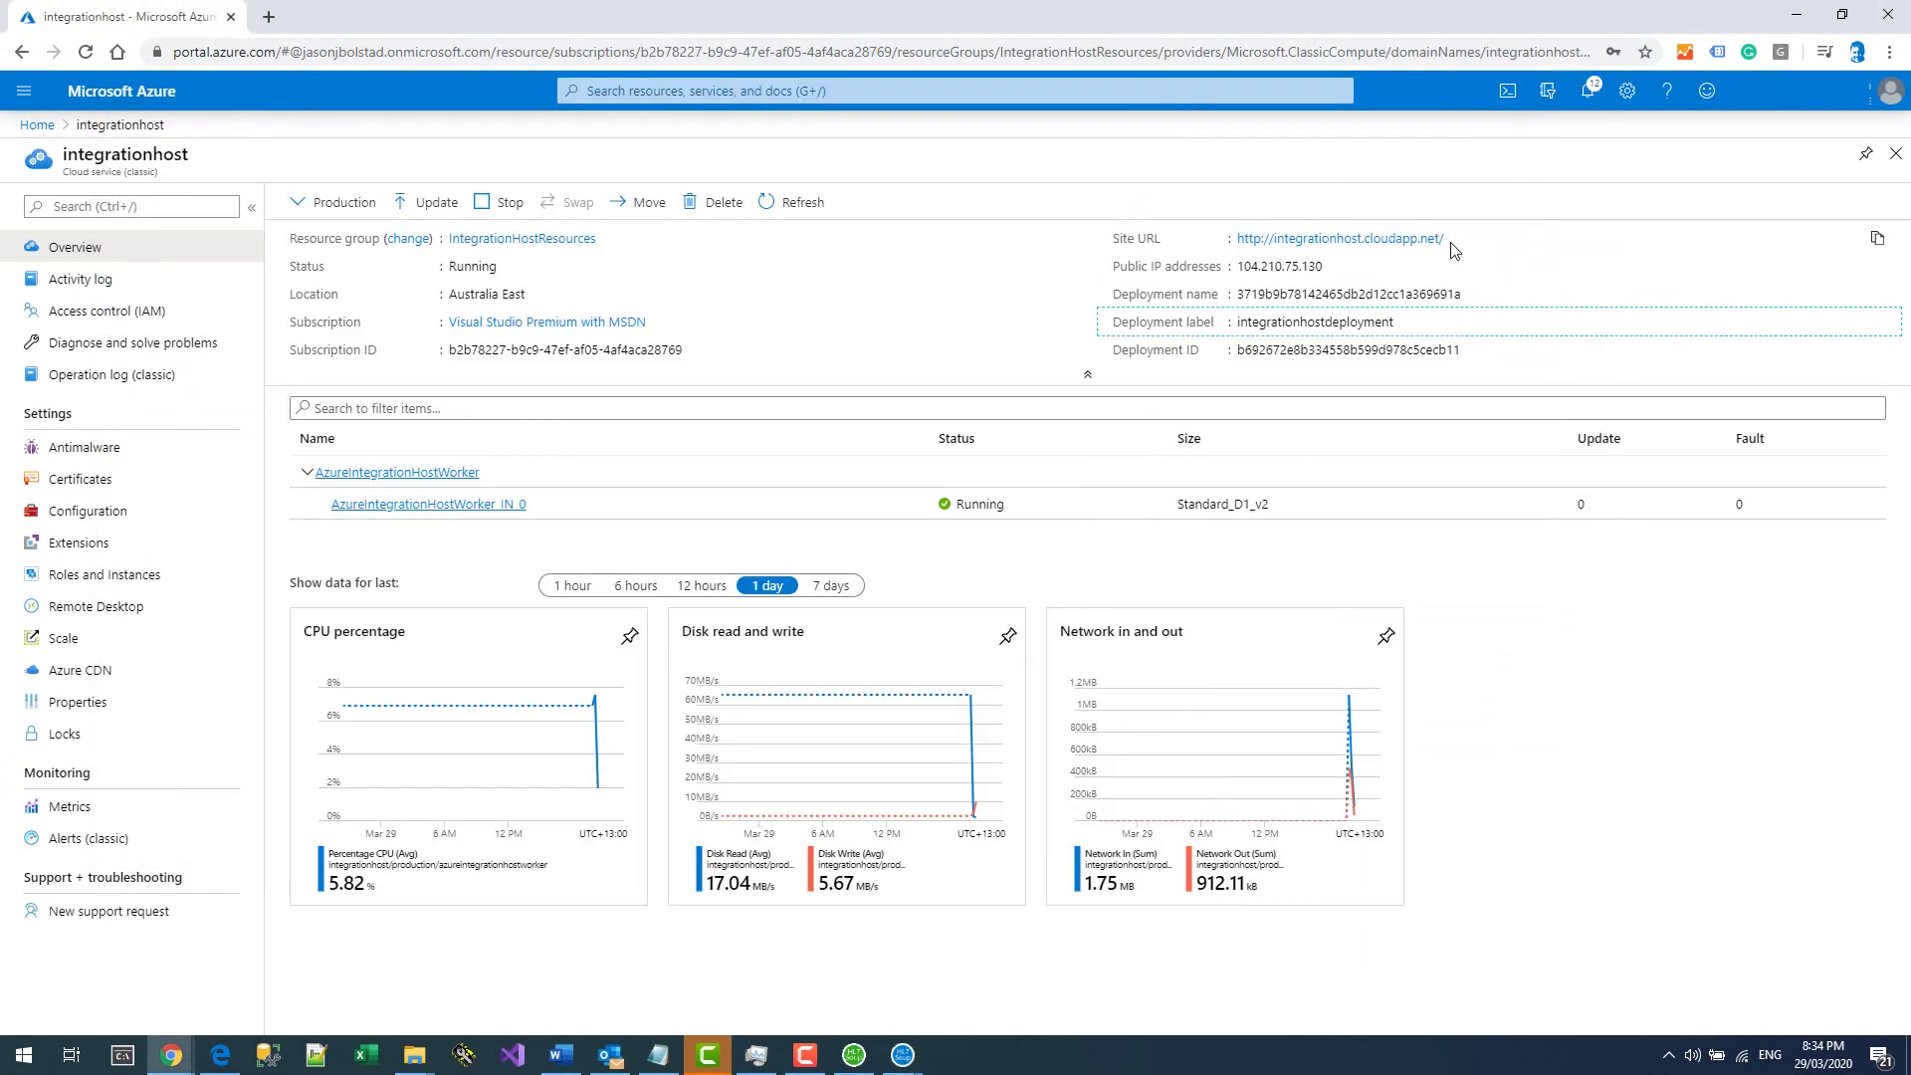
left_click(1878, 242)
left_click(1878, 242)
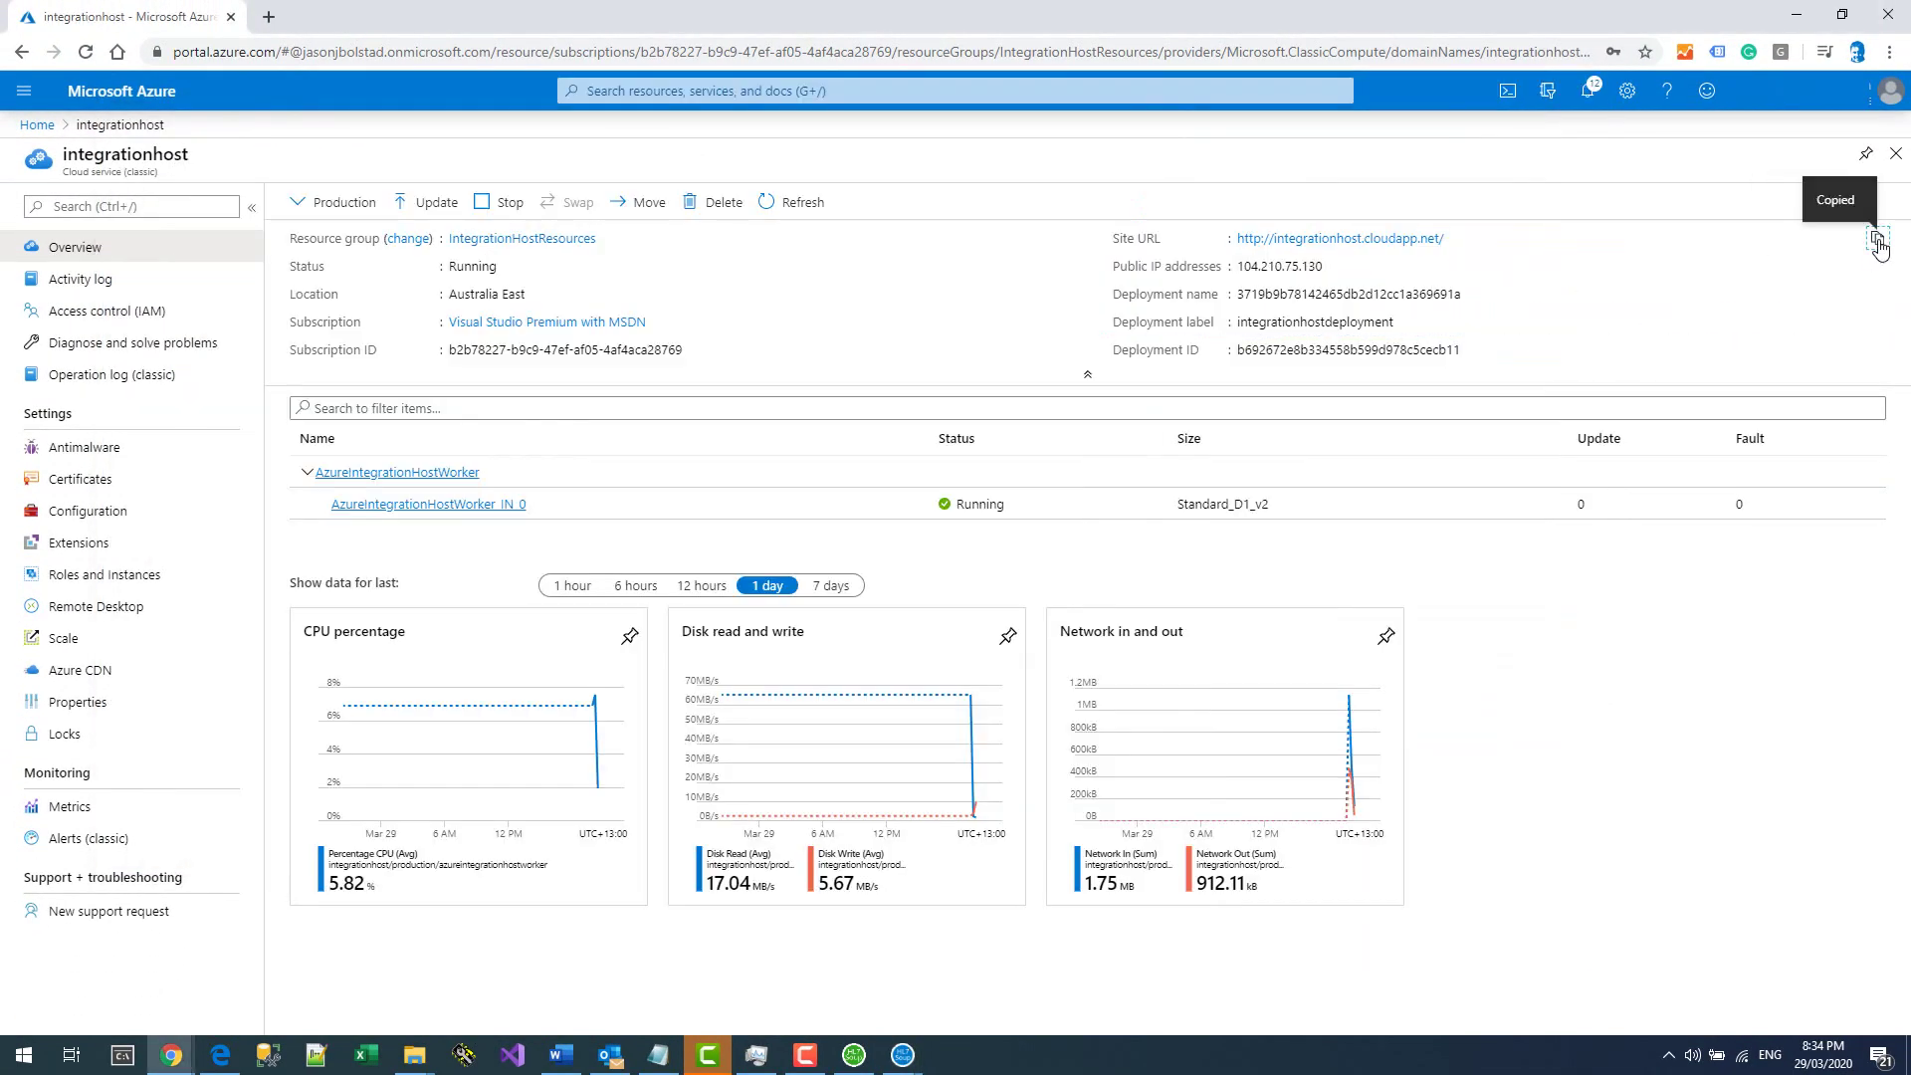
mouse_move(902, 1055)
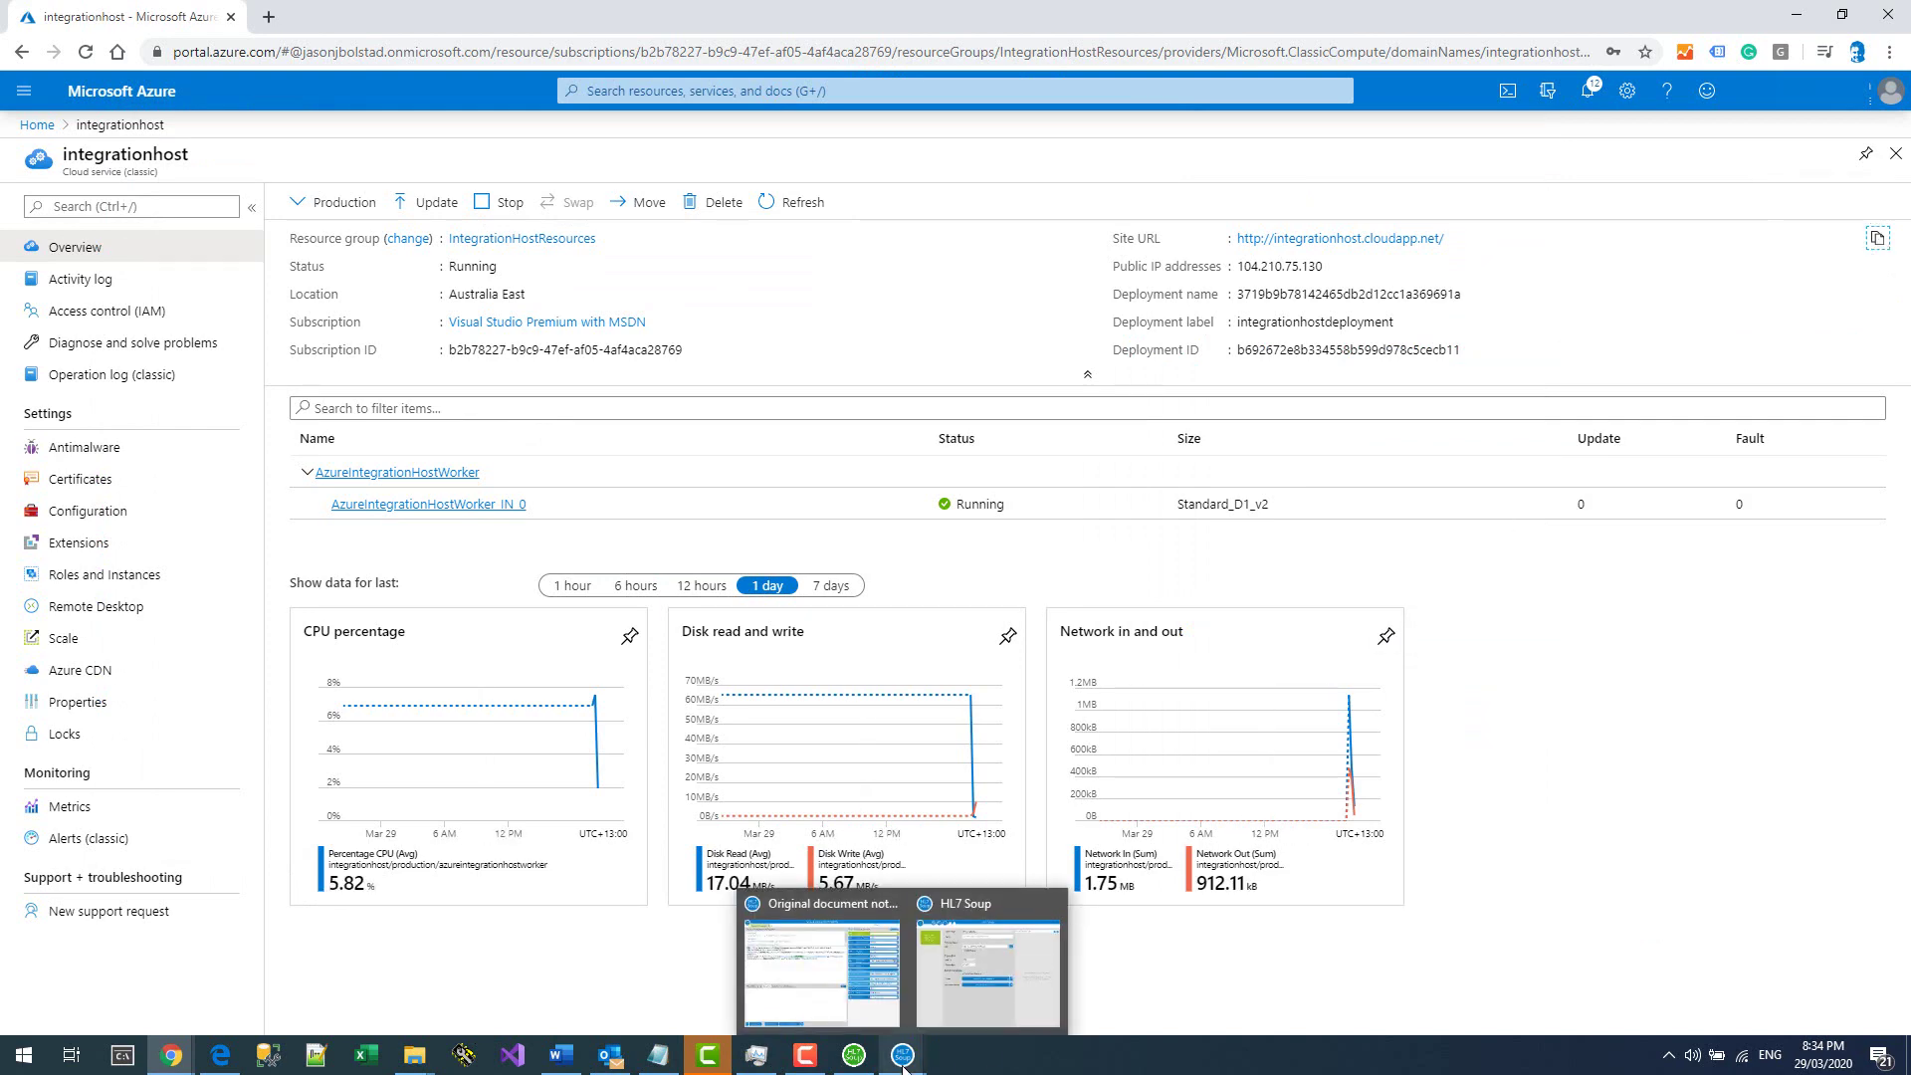
left_click(971, 1001)
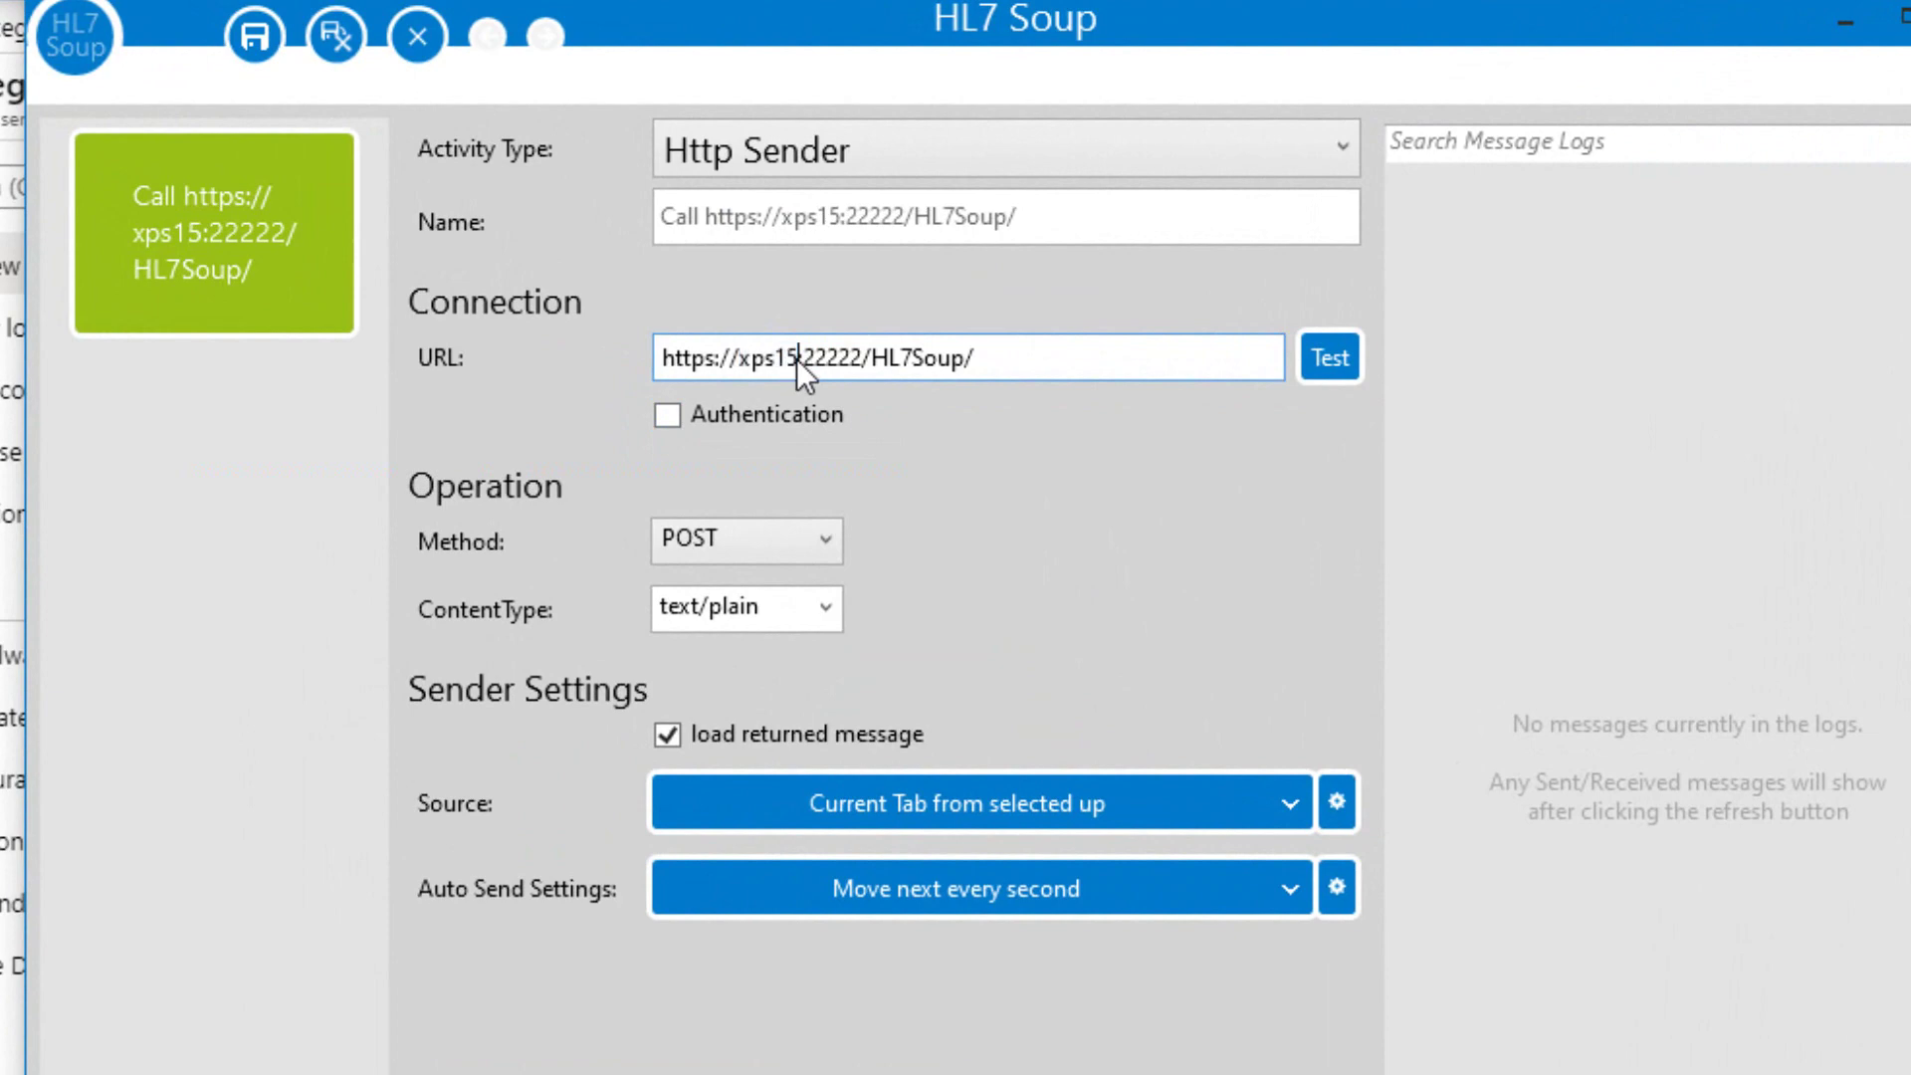
left_click_drag(797, 358, 570, 336)
key("ctrl+v")
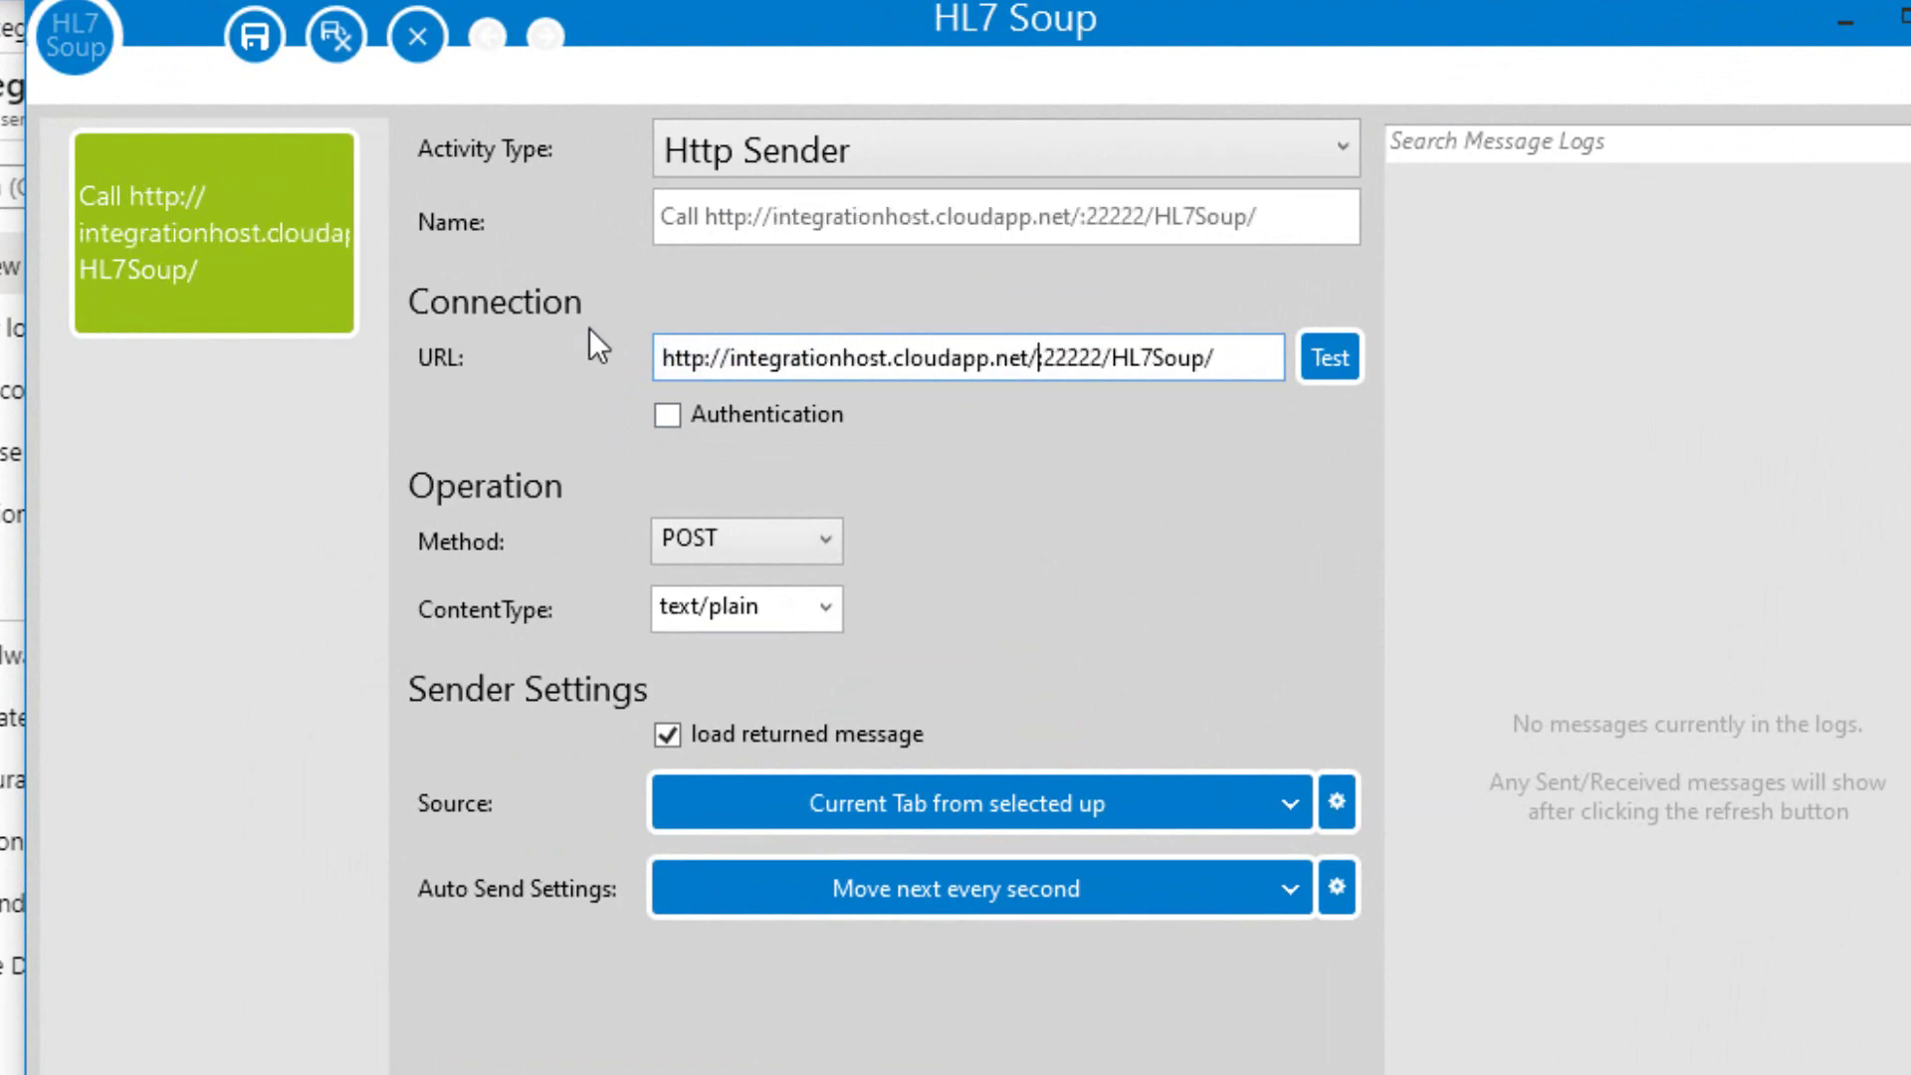
left_click(707, 356)
type("s")
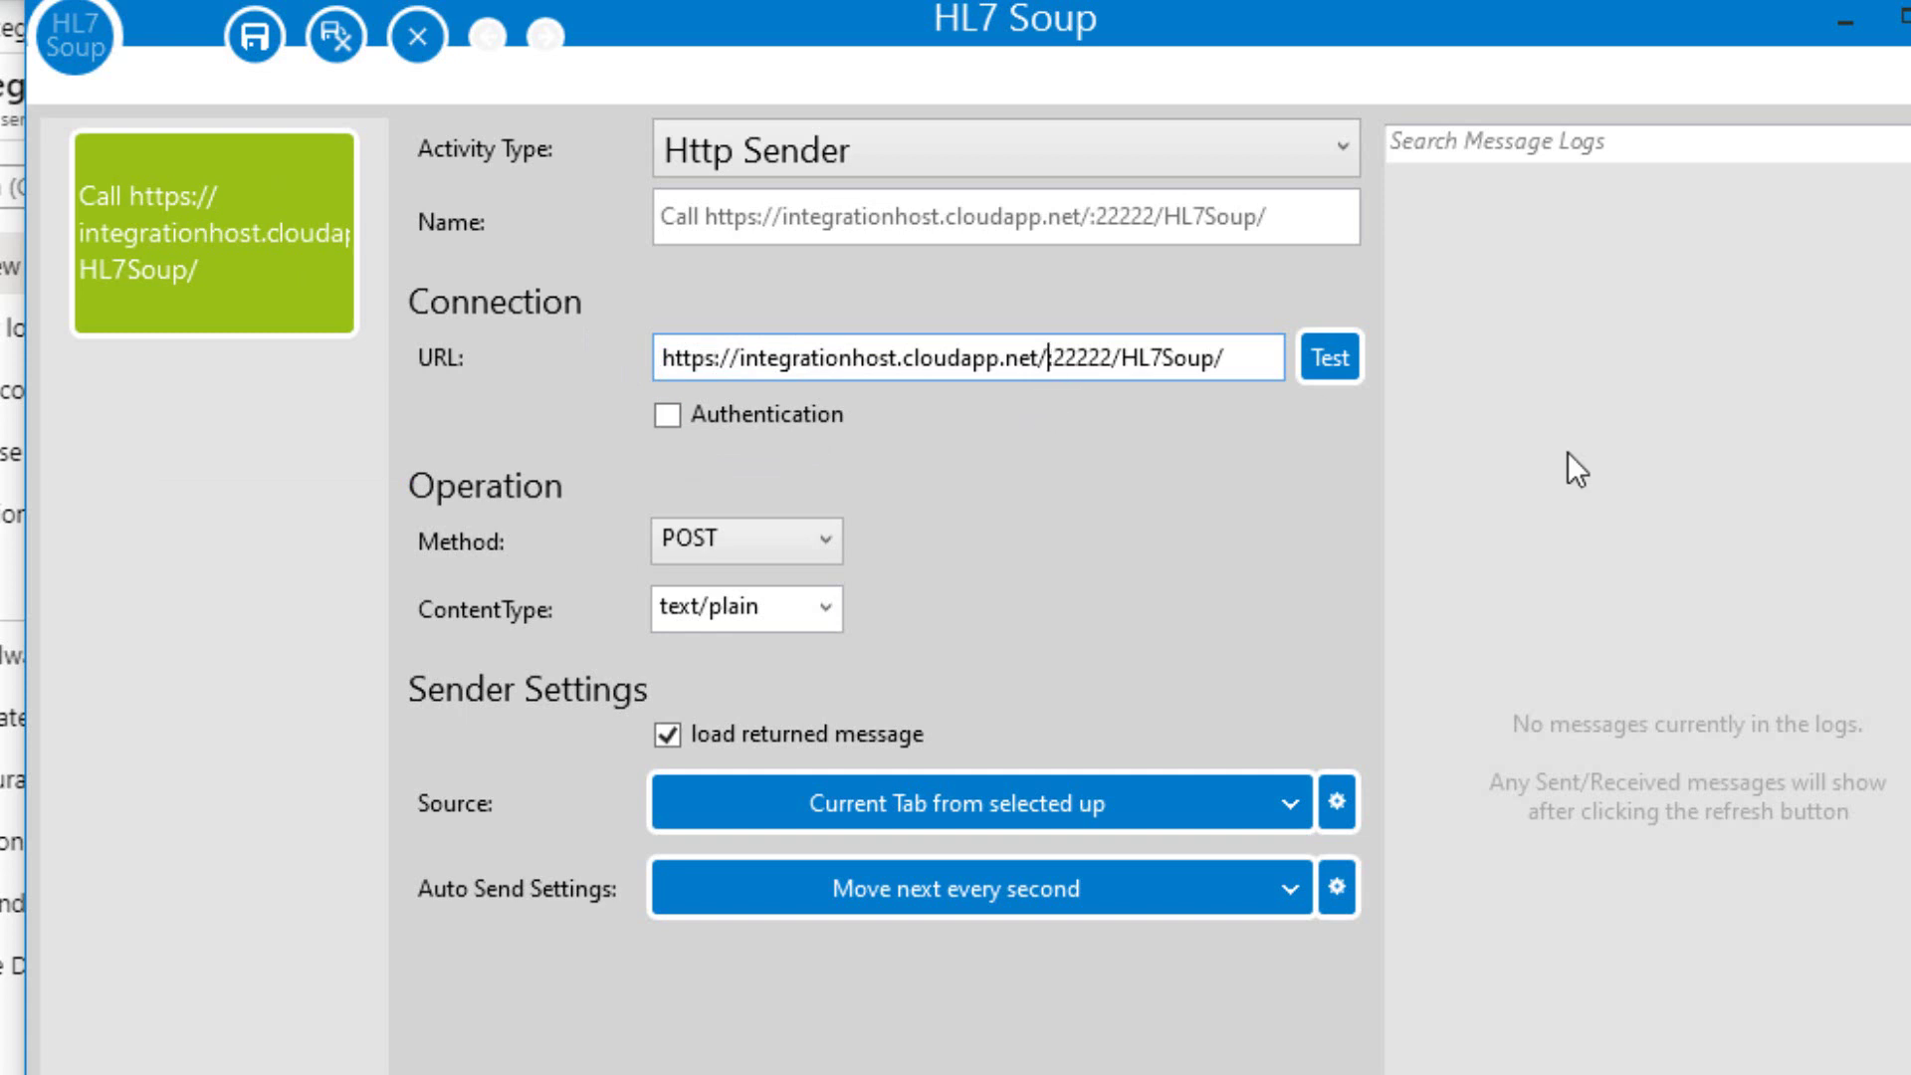
key("BackSpace")
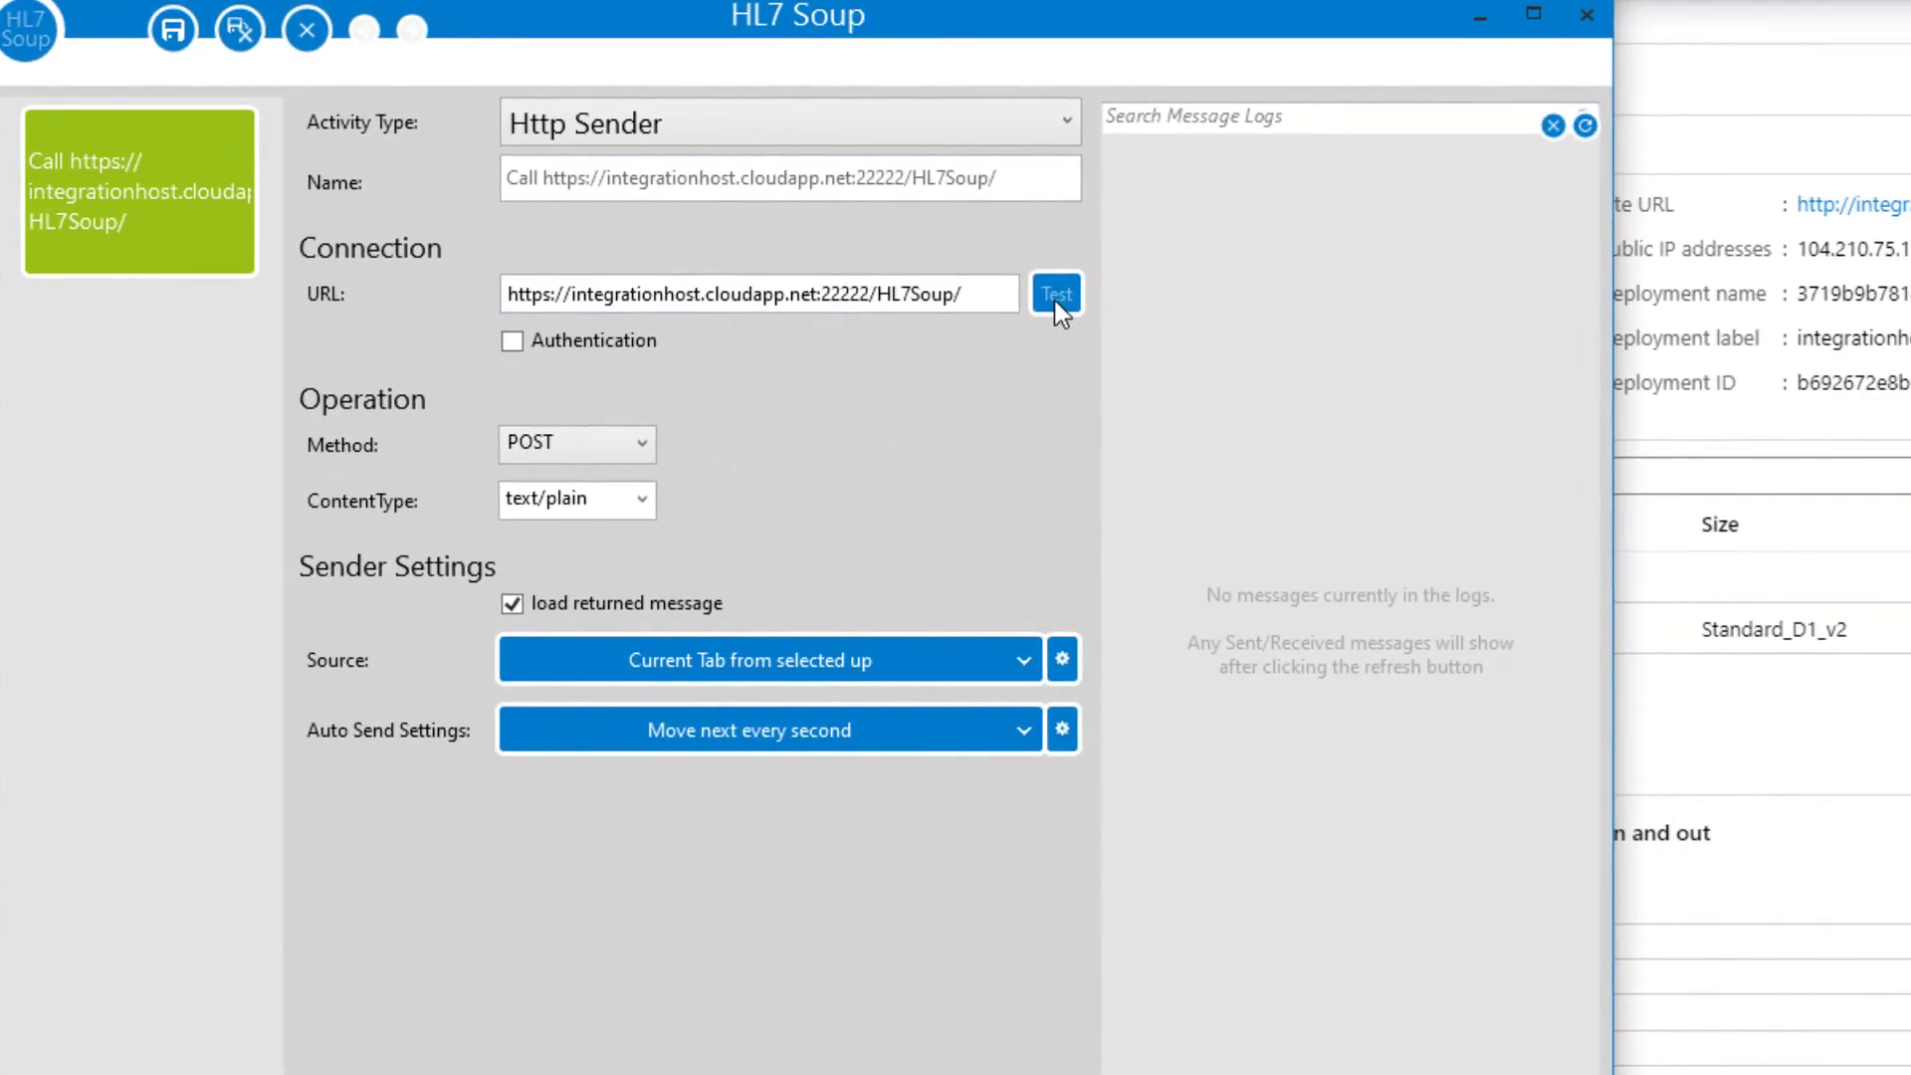
left_click(1330, 356)
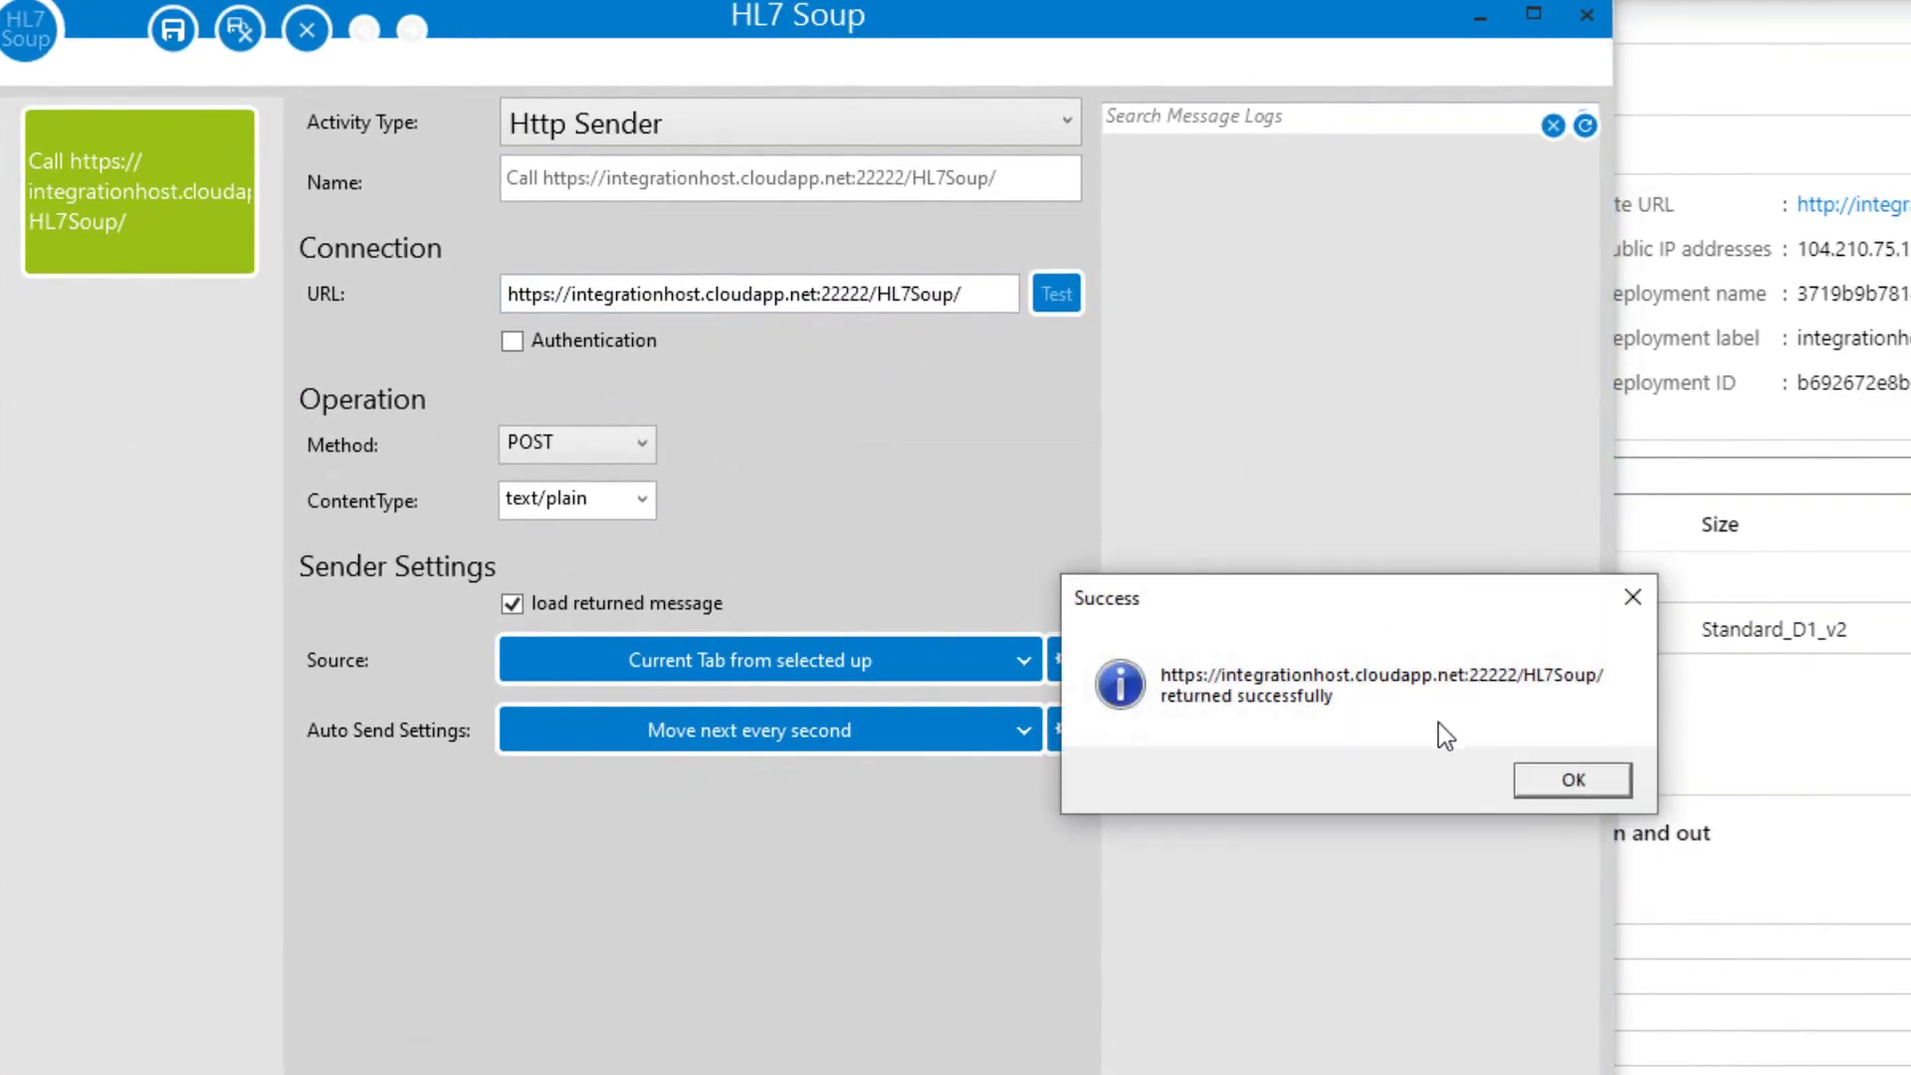
Open the Receive HL7 with HL7Soup HTTPS:22222 workflow in Integration Host for editing.
left_click(1520, 790)
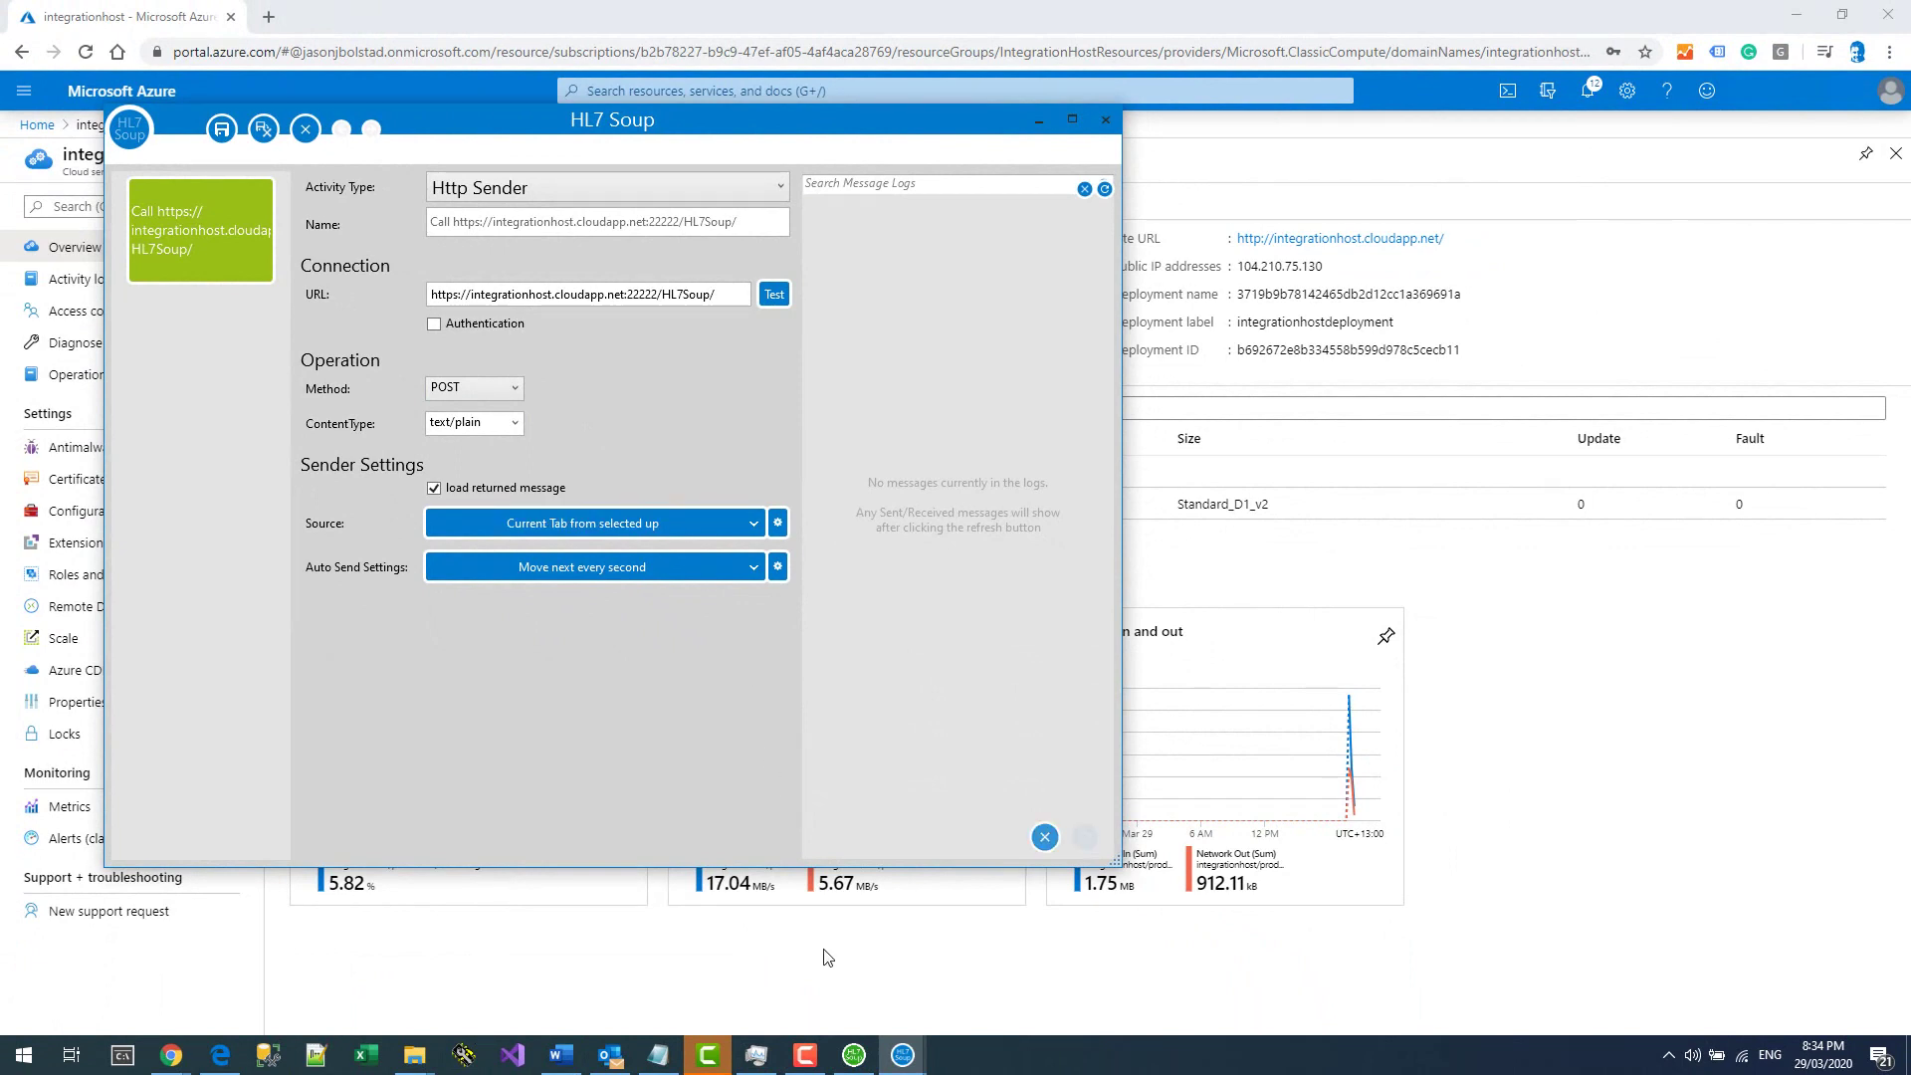
left_click(854, 1055)
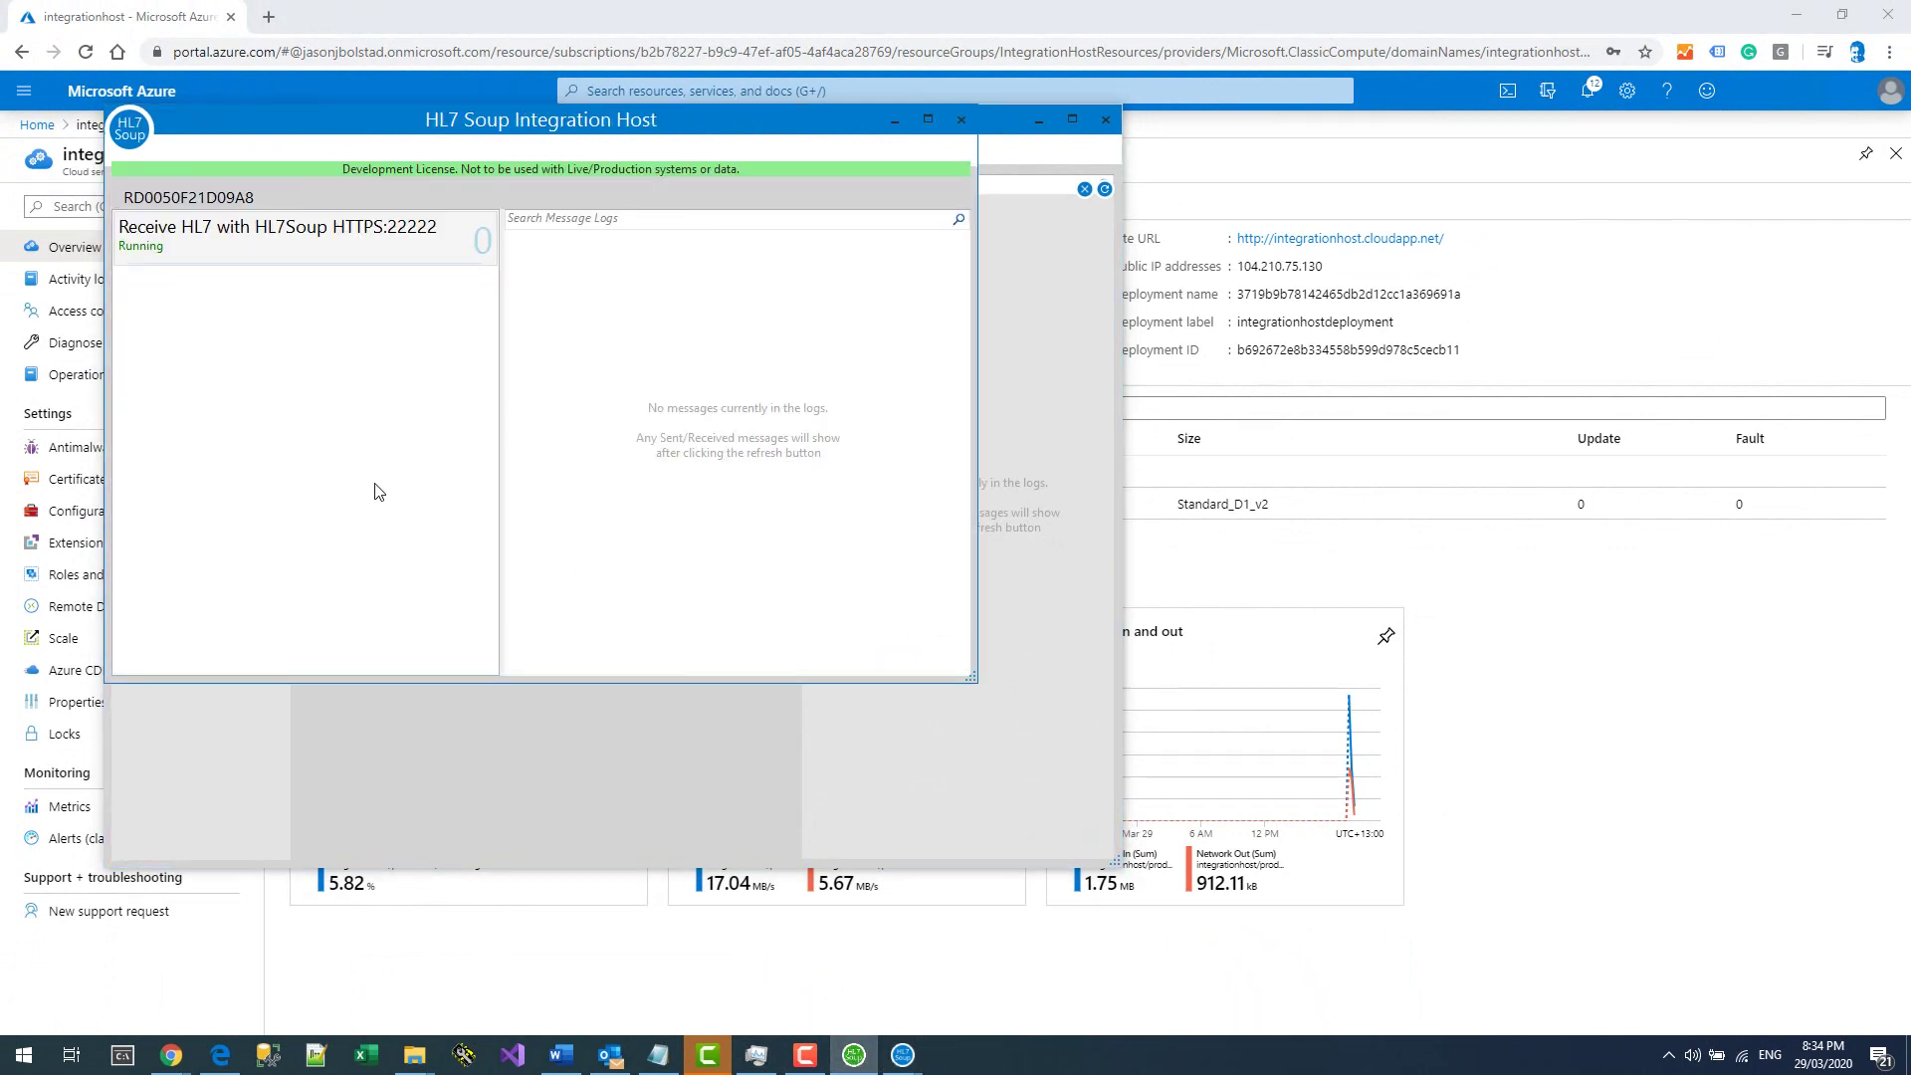
left_click(239, 250)
double_click(239, 250)
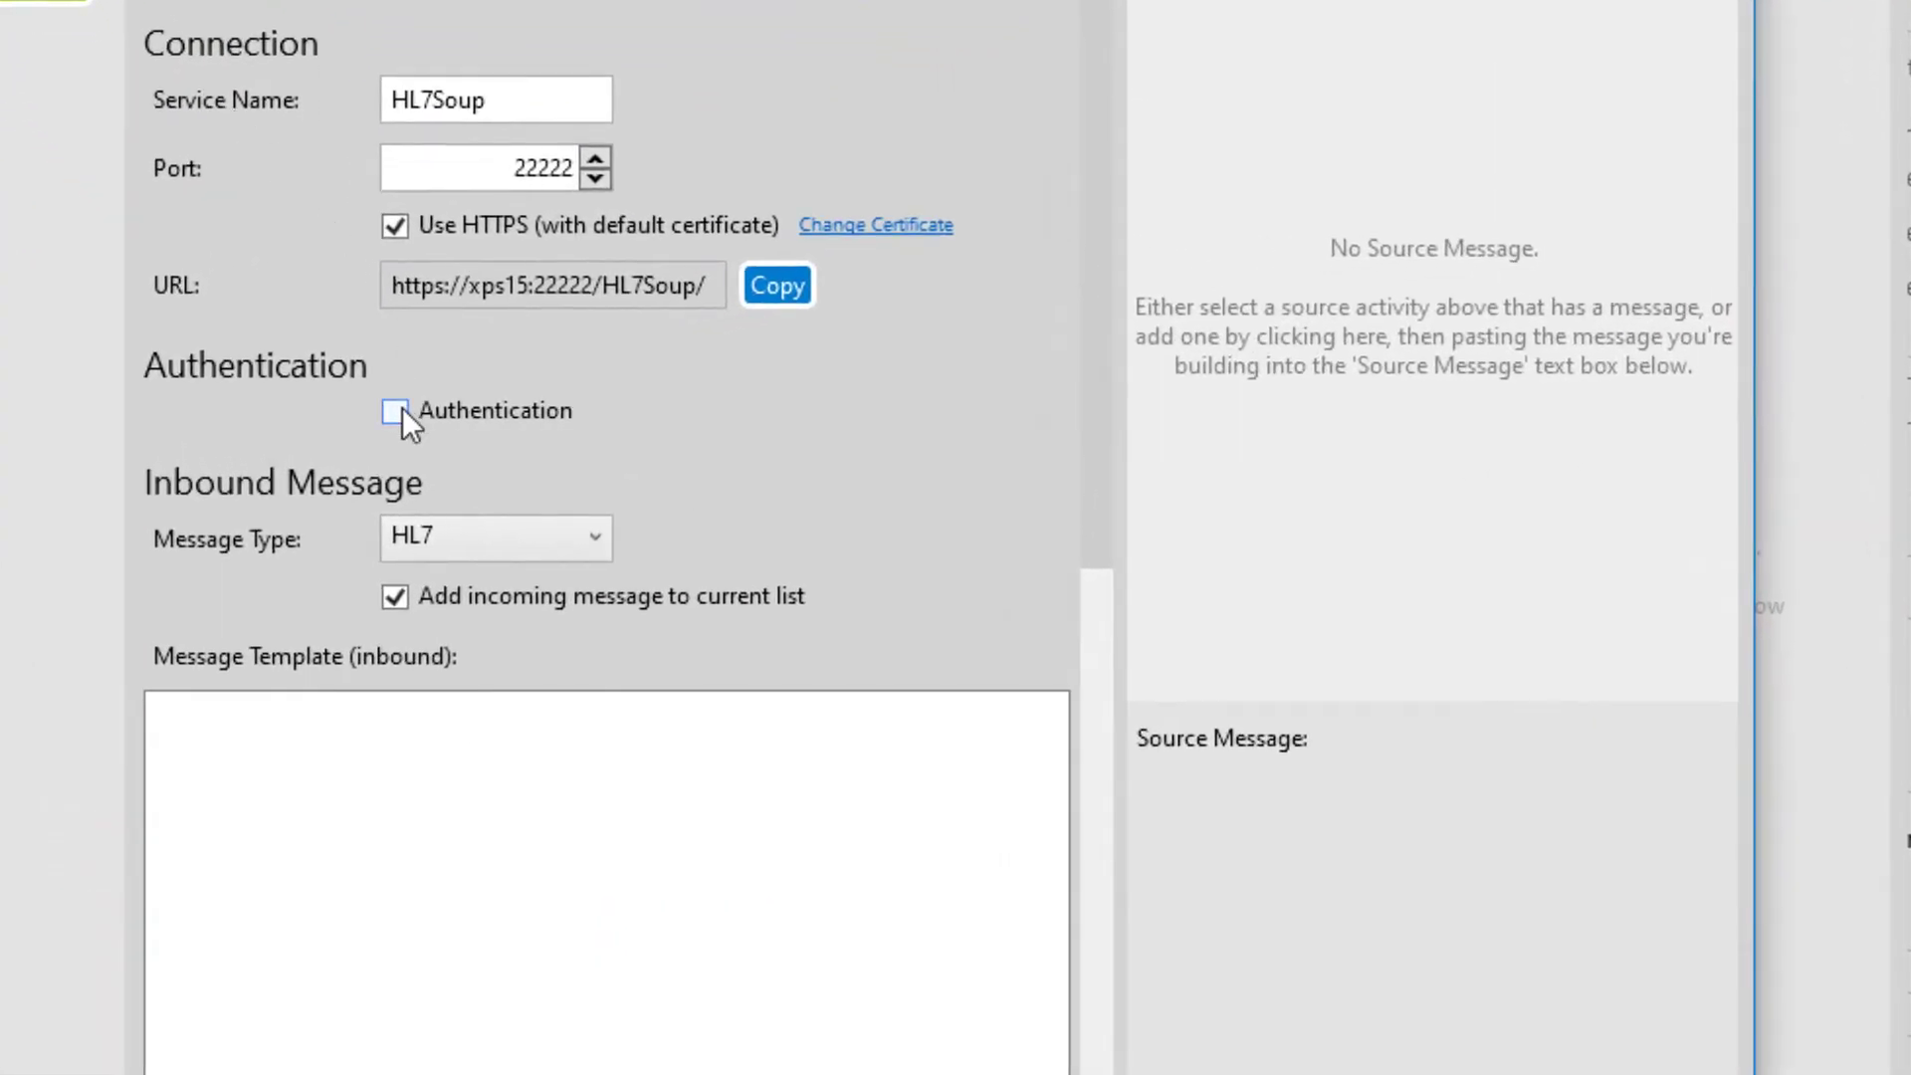
Enable Authentication on the receiver with a user name and password, and save the workflow.
left_click(397, 411)
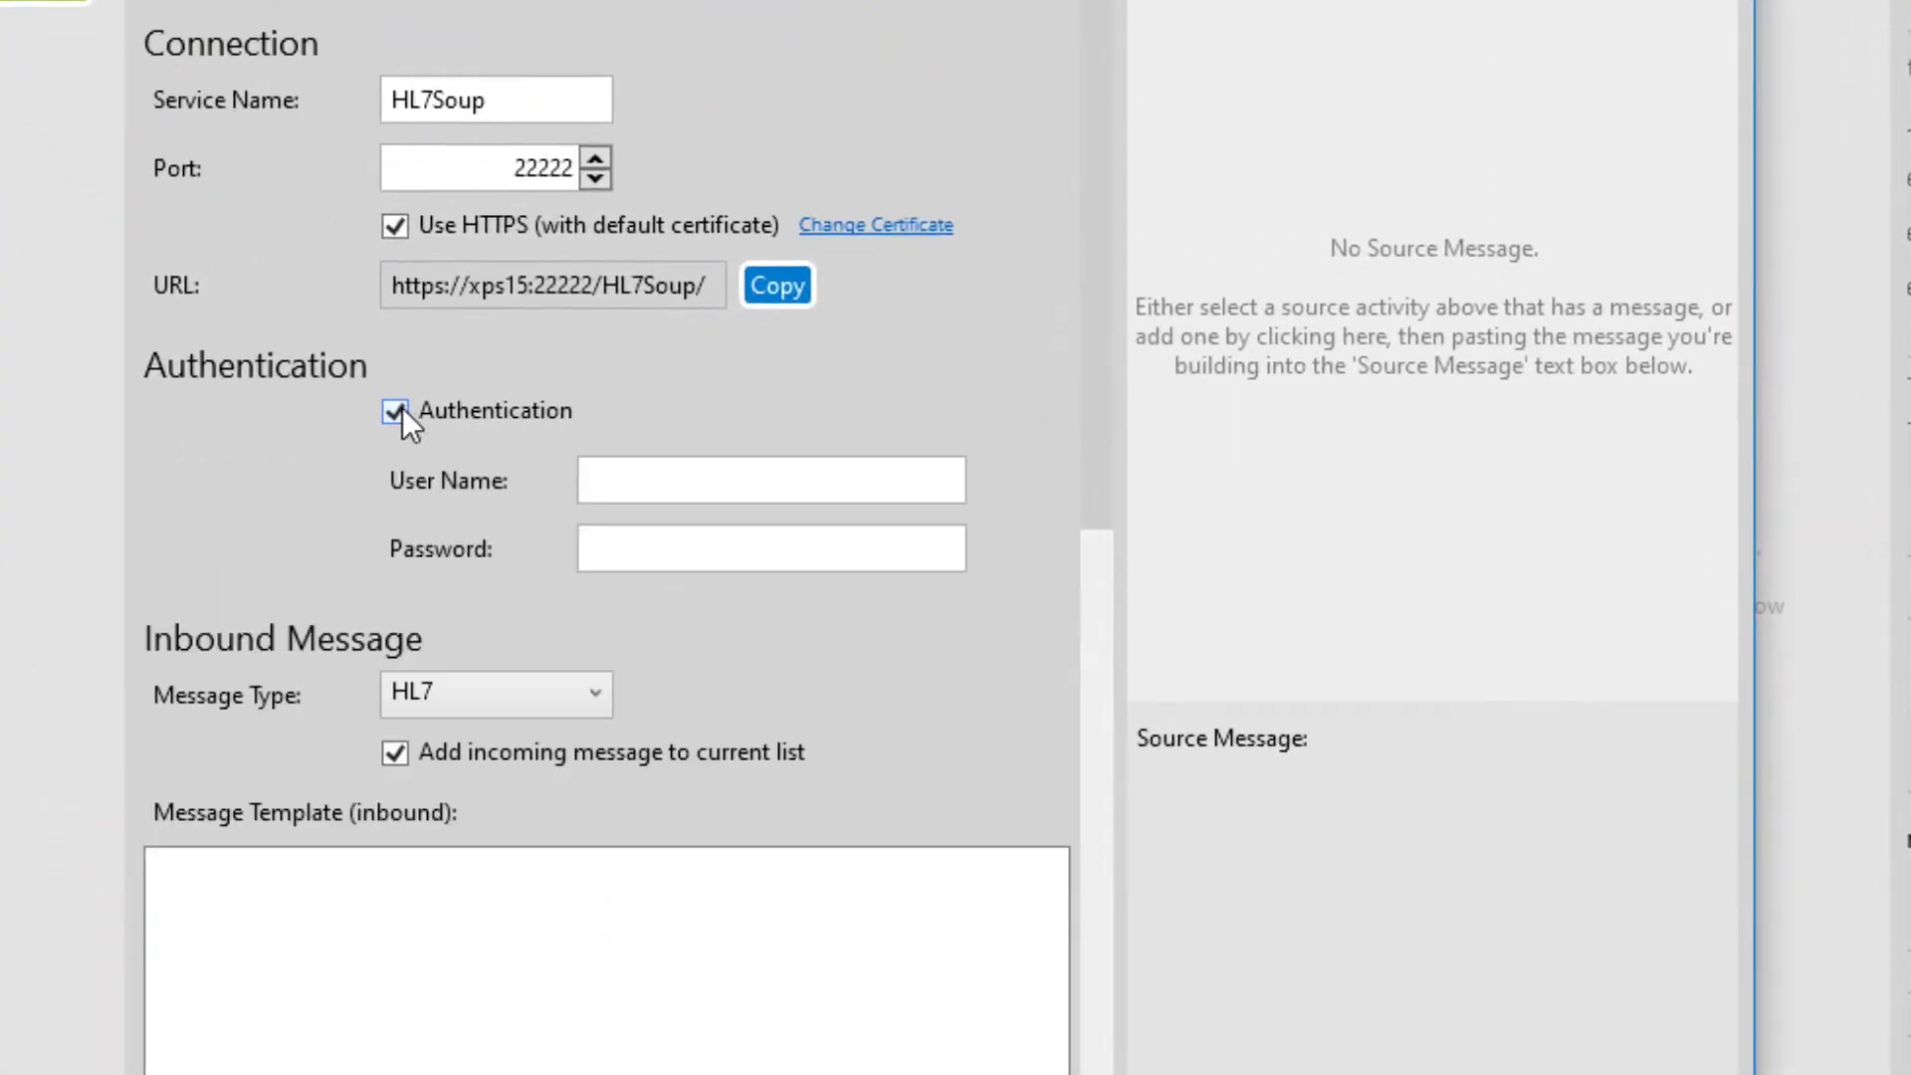
left_click(654, 484)
type("test")
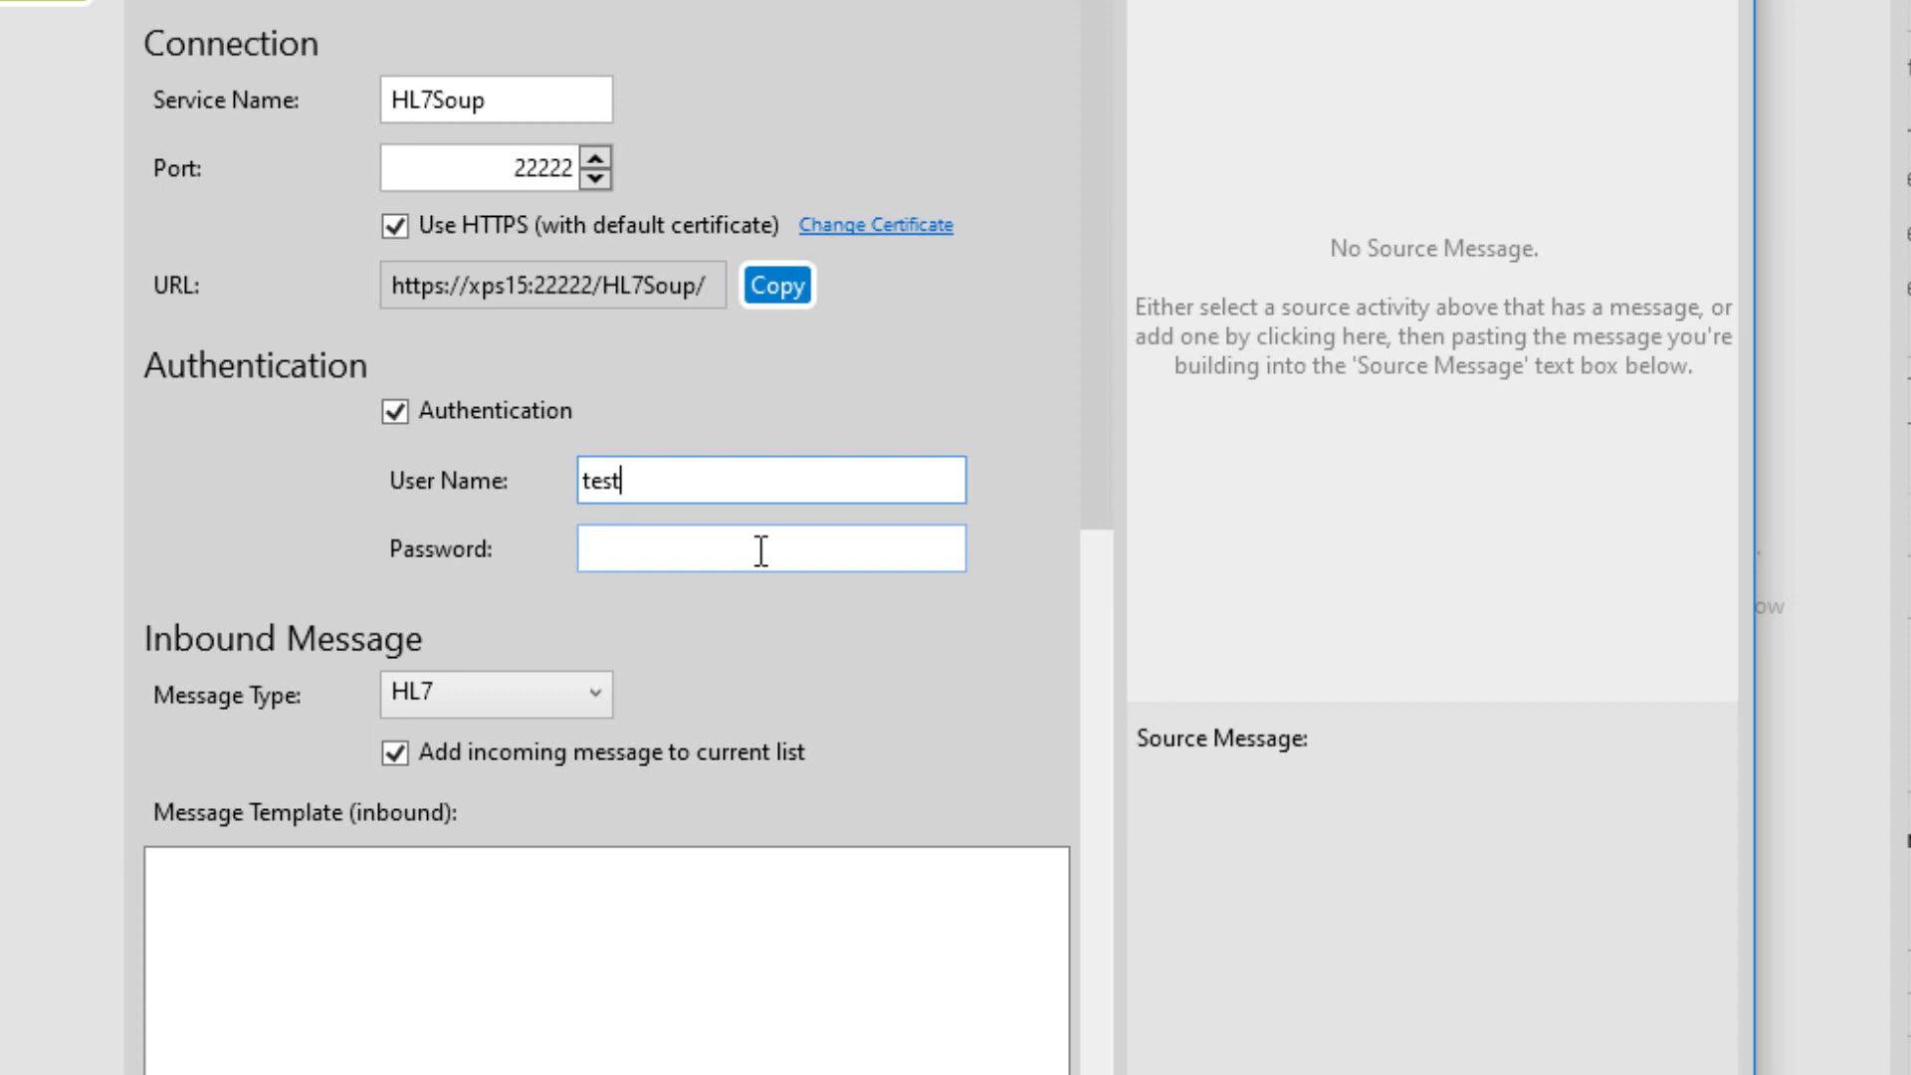
left_click(762, 550)
type("test")
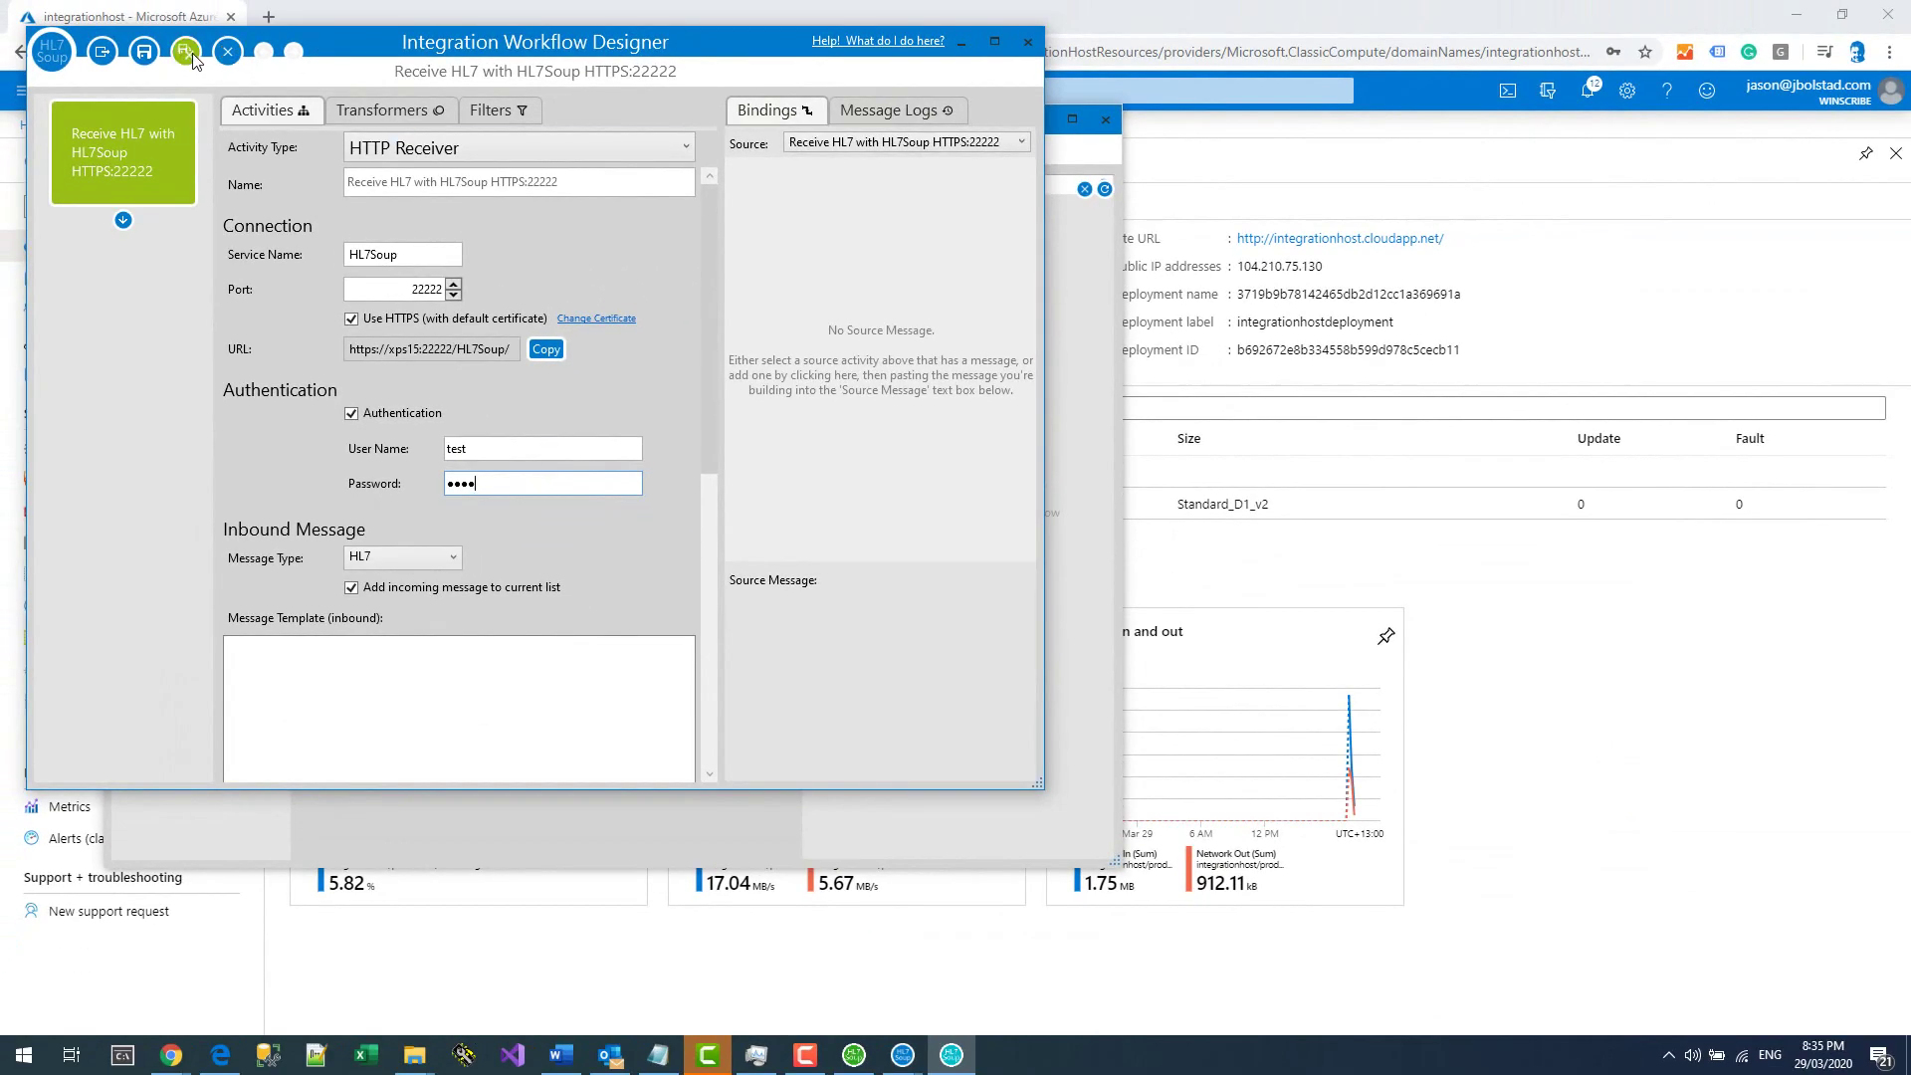
left_click(186, 52)
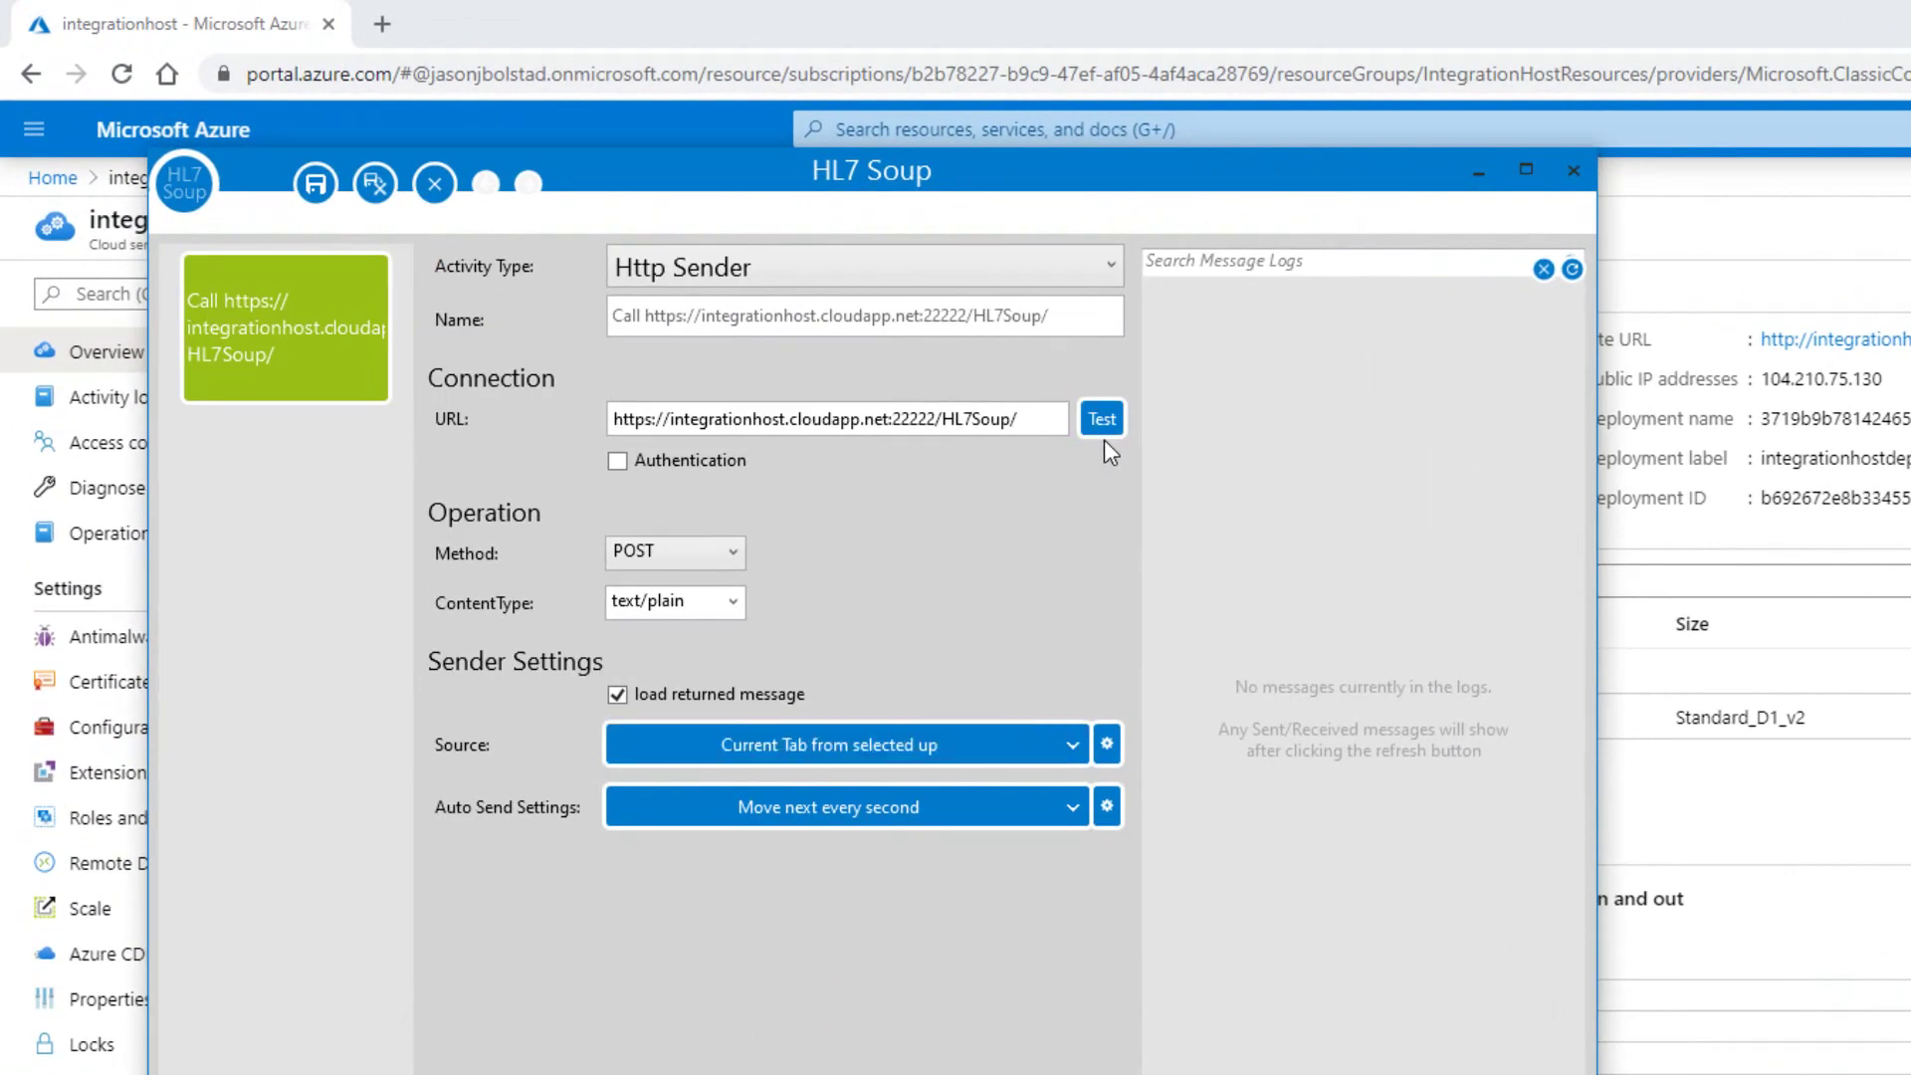
After a 401 Unauthorized test, enable sender Authentication with the matching user name and password.
left_click(1101, 422)
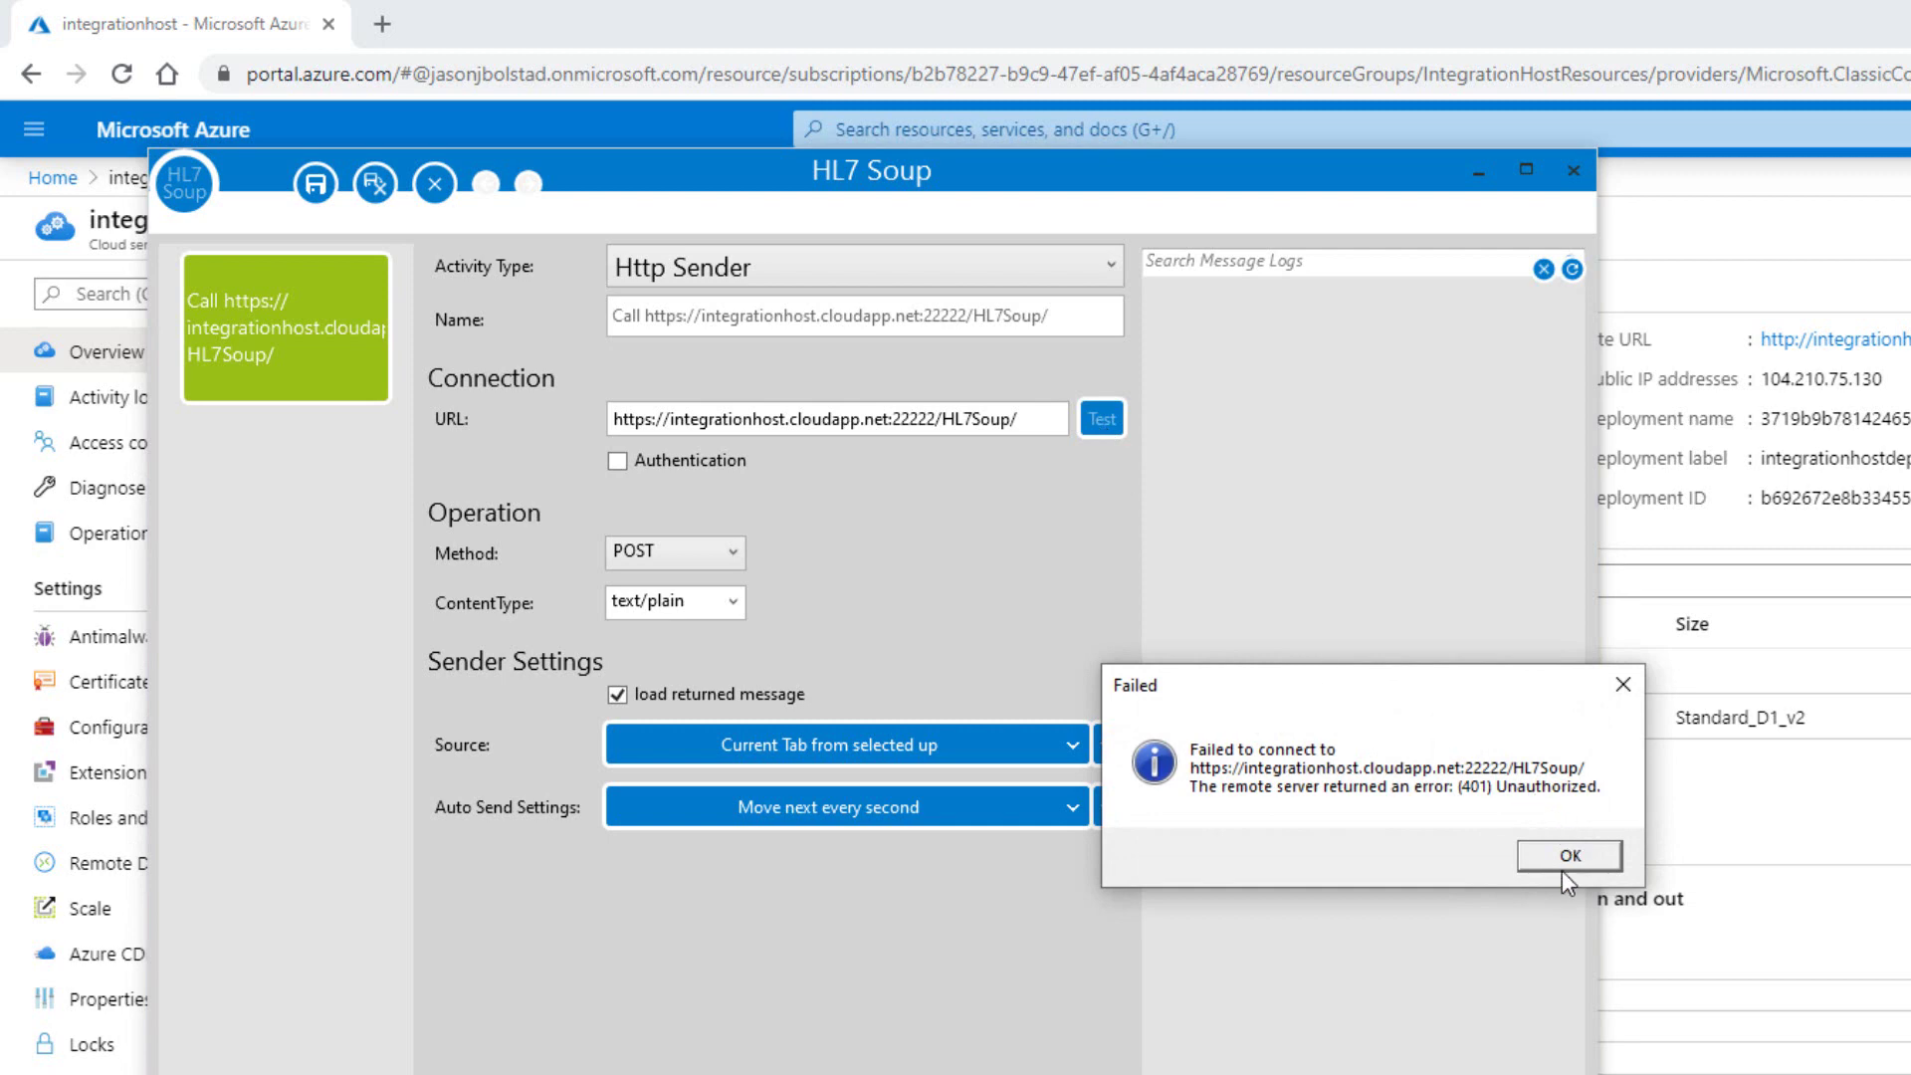
left_click(1559, 866)
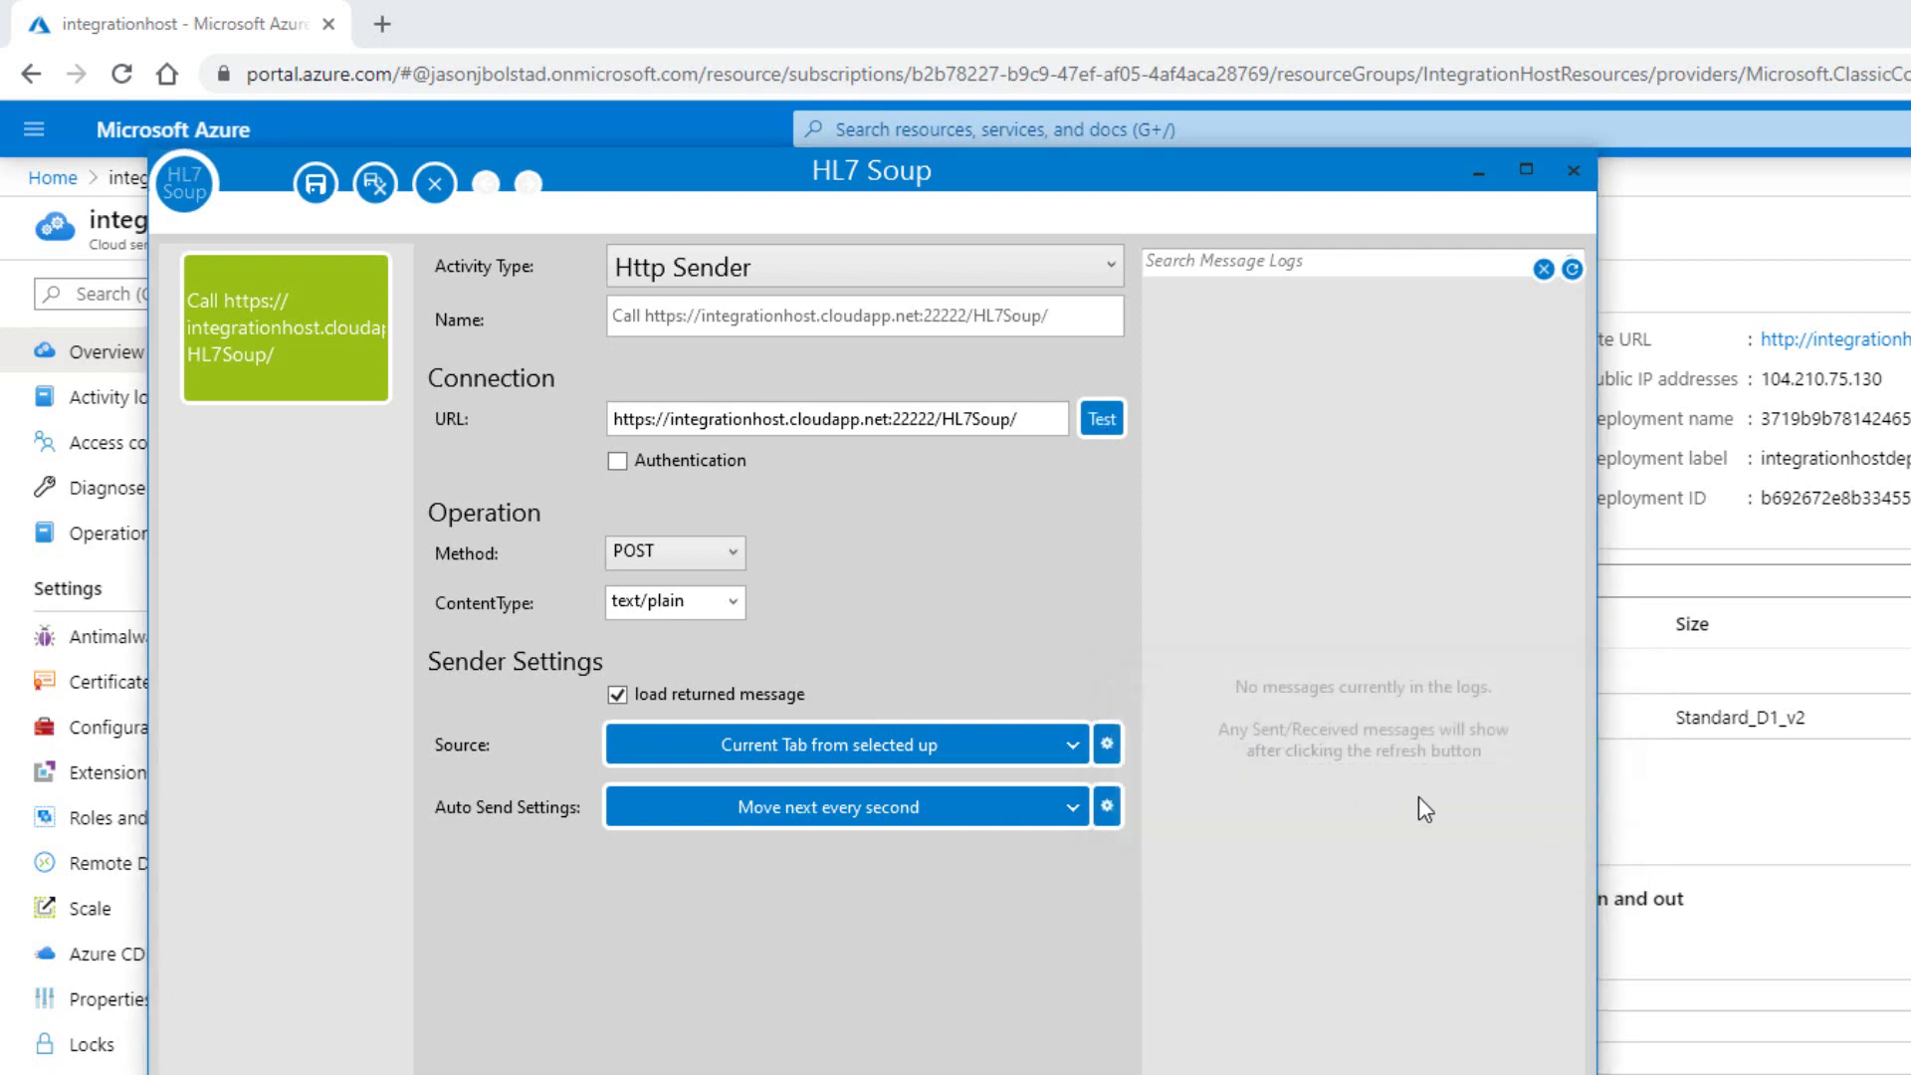
left_click(619, 460)
left_click(762, 508)
type("test")
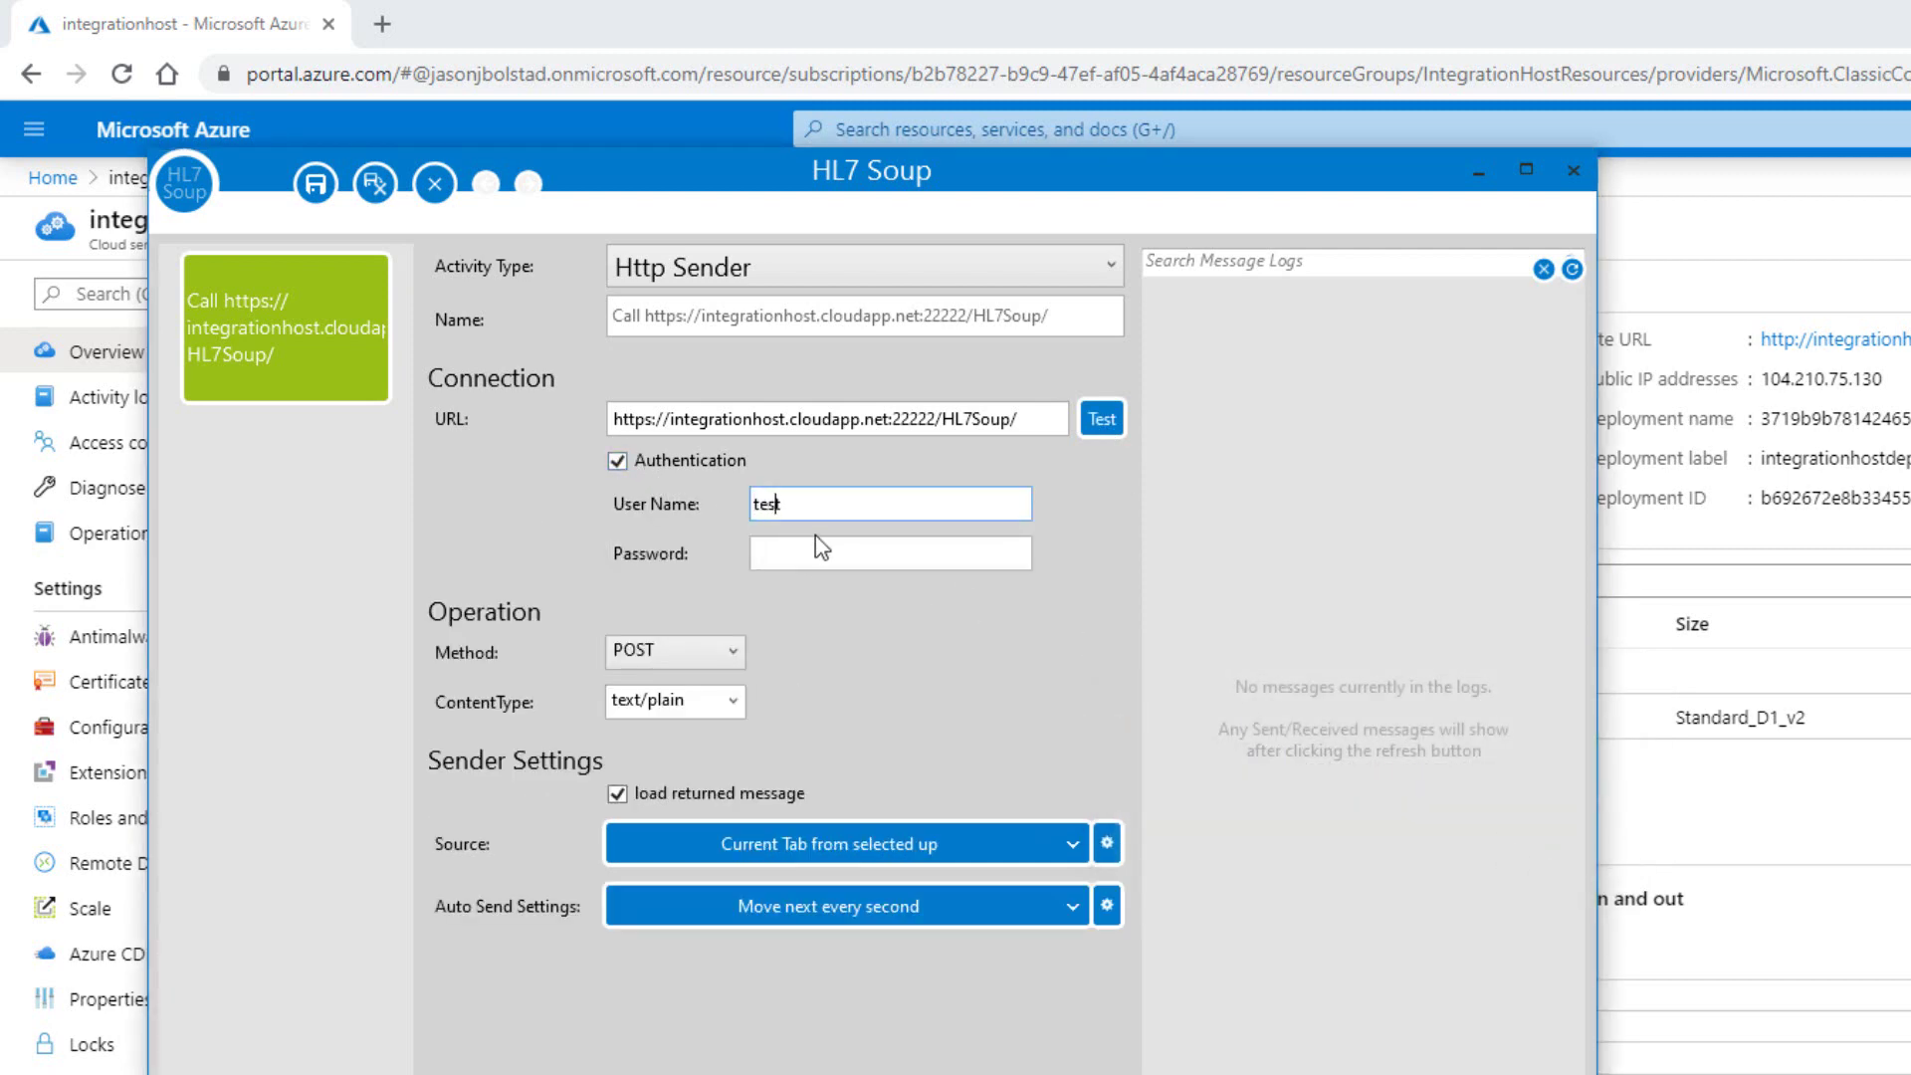
left_click(813, 546)
type("test")
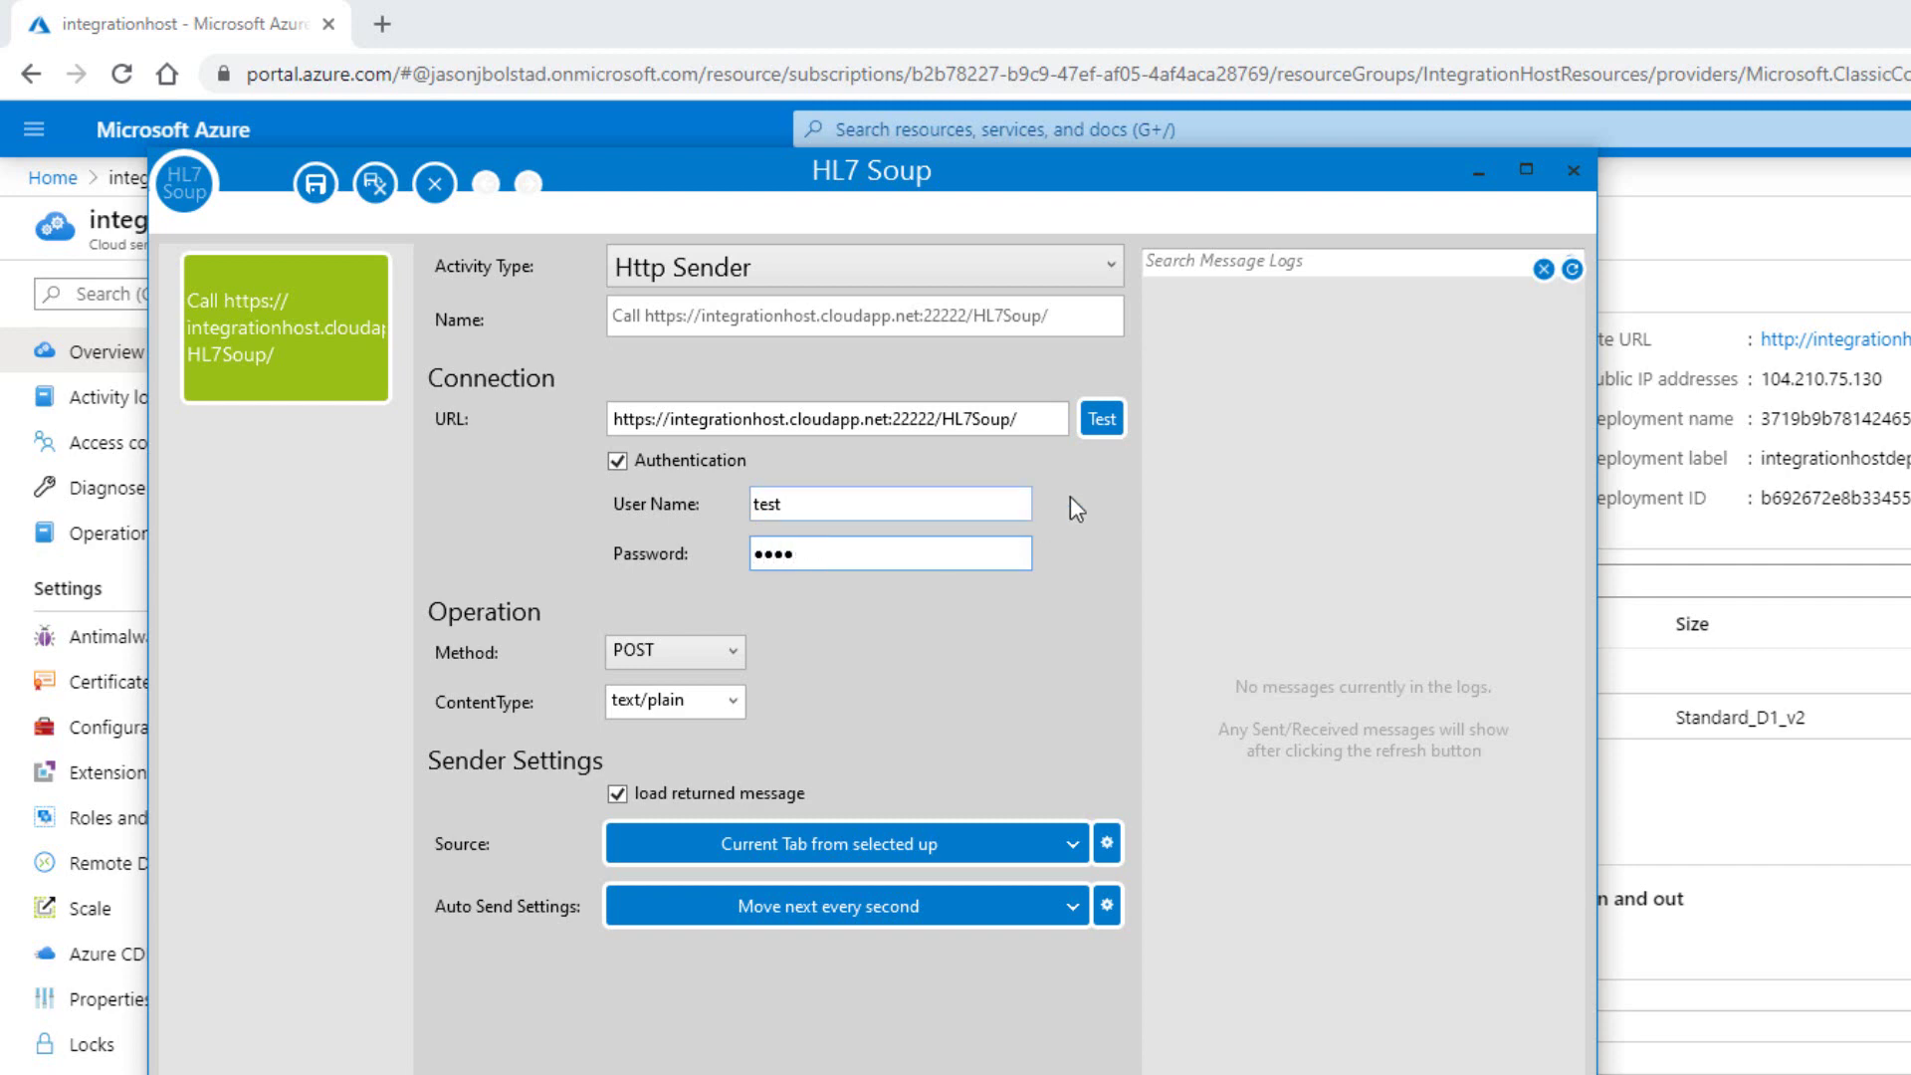
Retest the sender connection successfully and save the sender settings.
left_click(1105, 421)
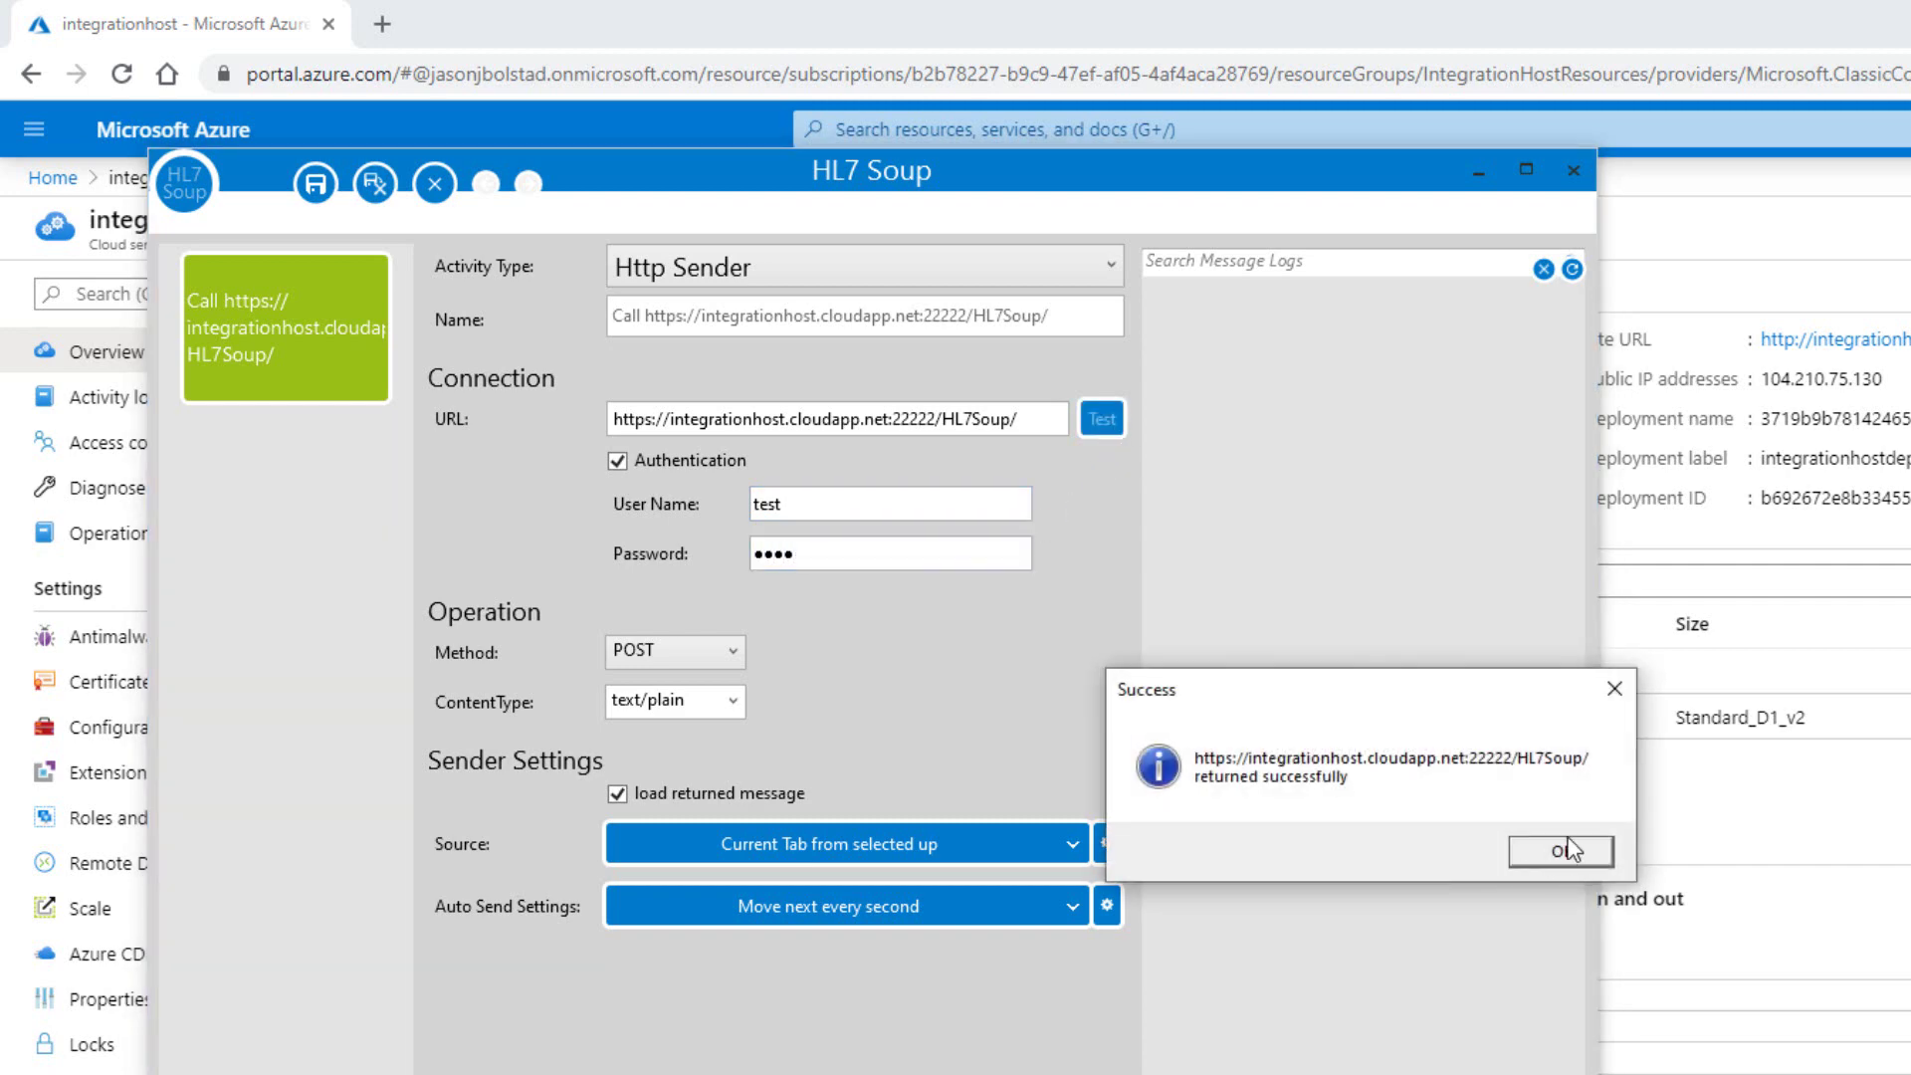
left_click(1561, 853)
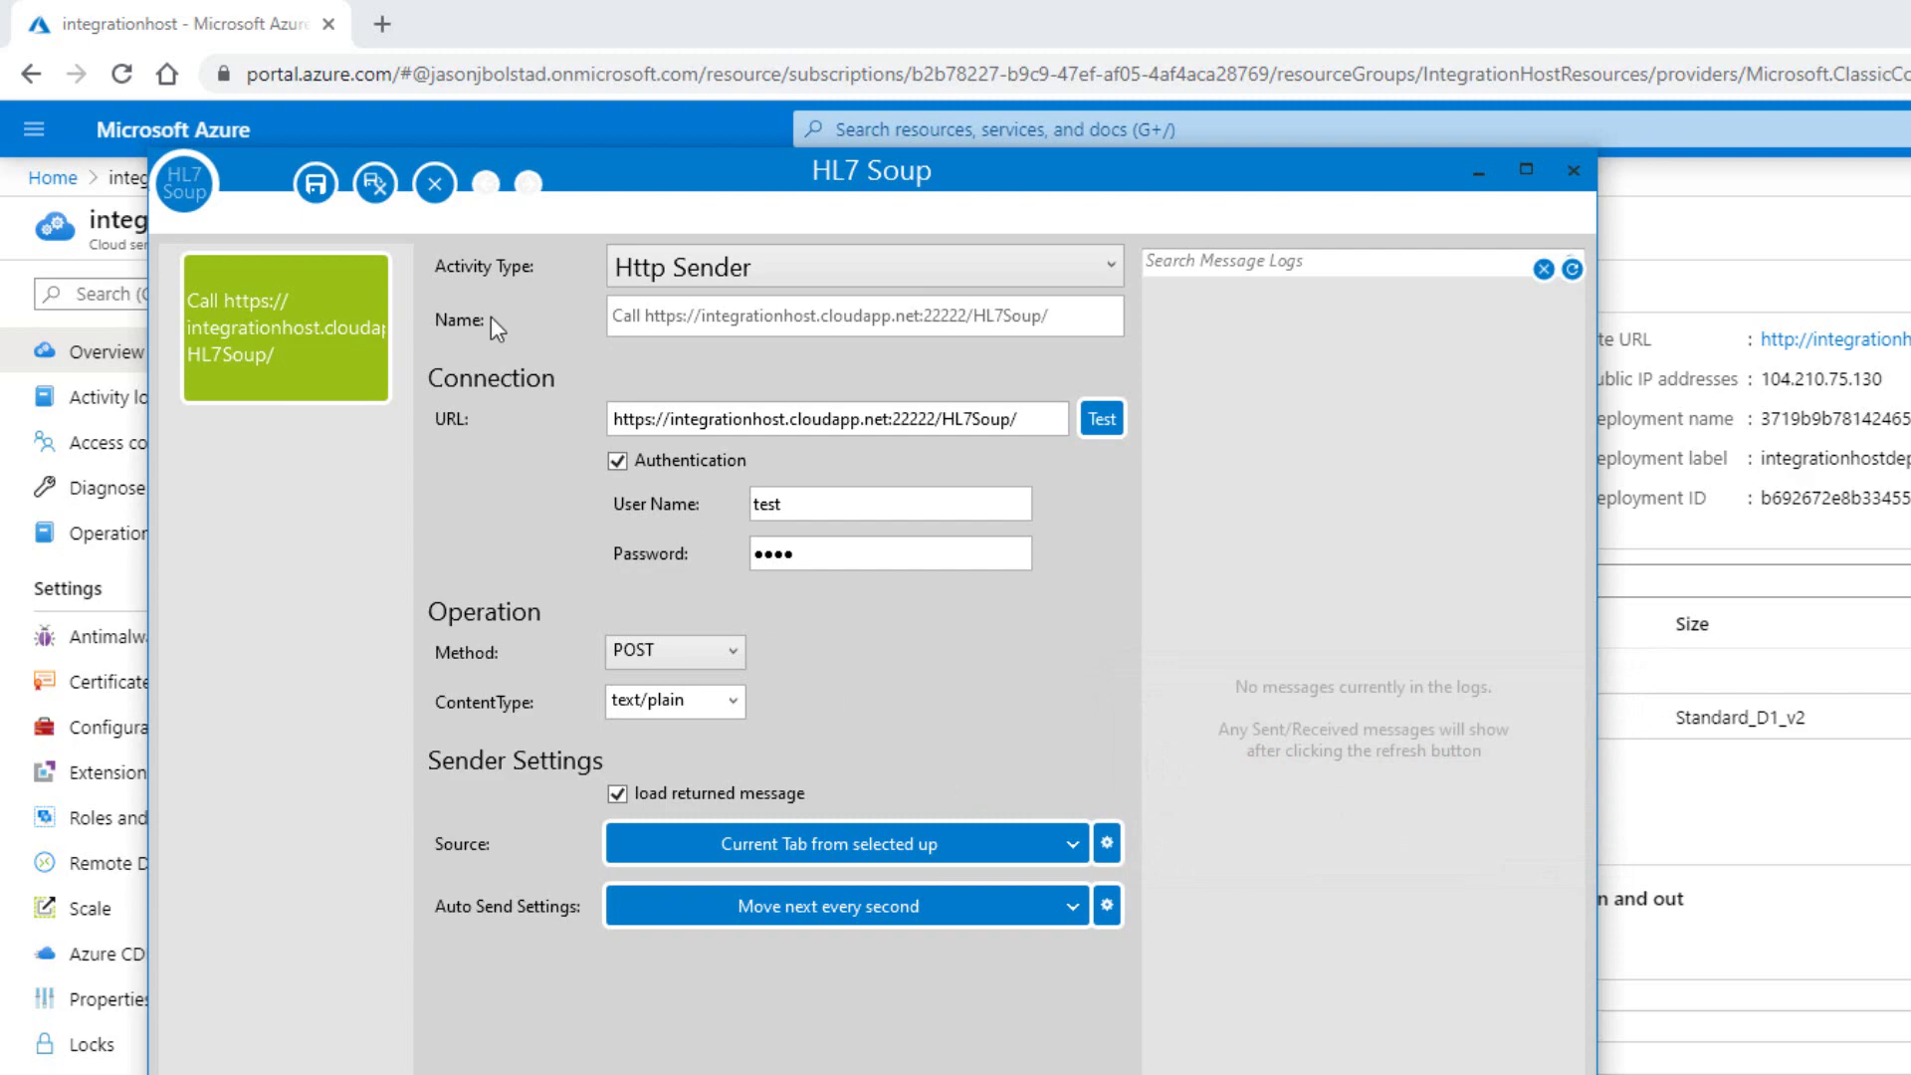
left_click(315, 183)
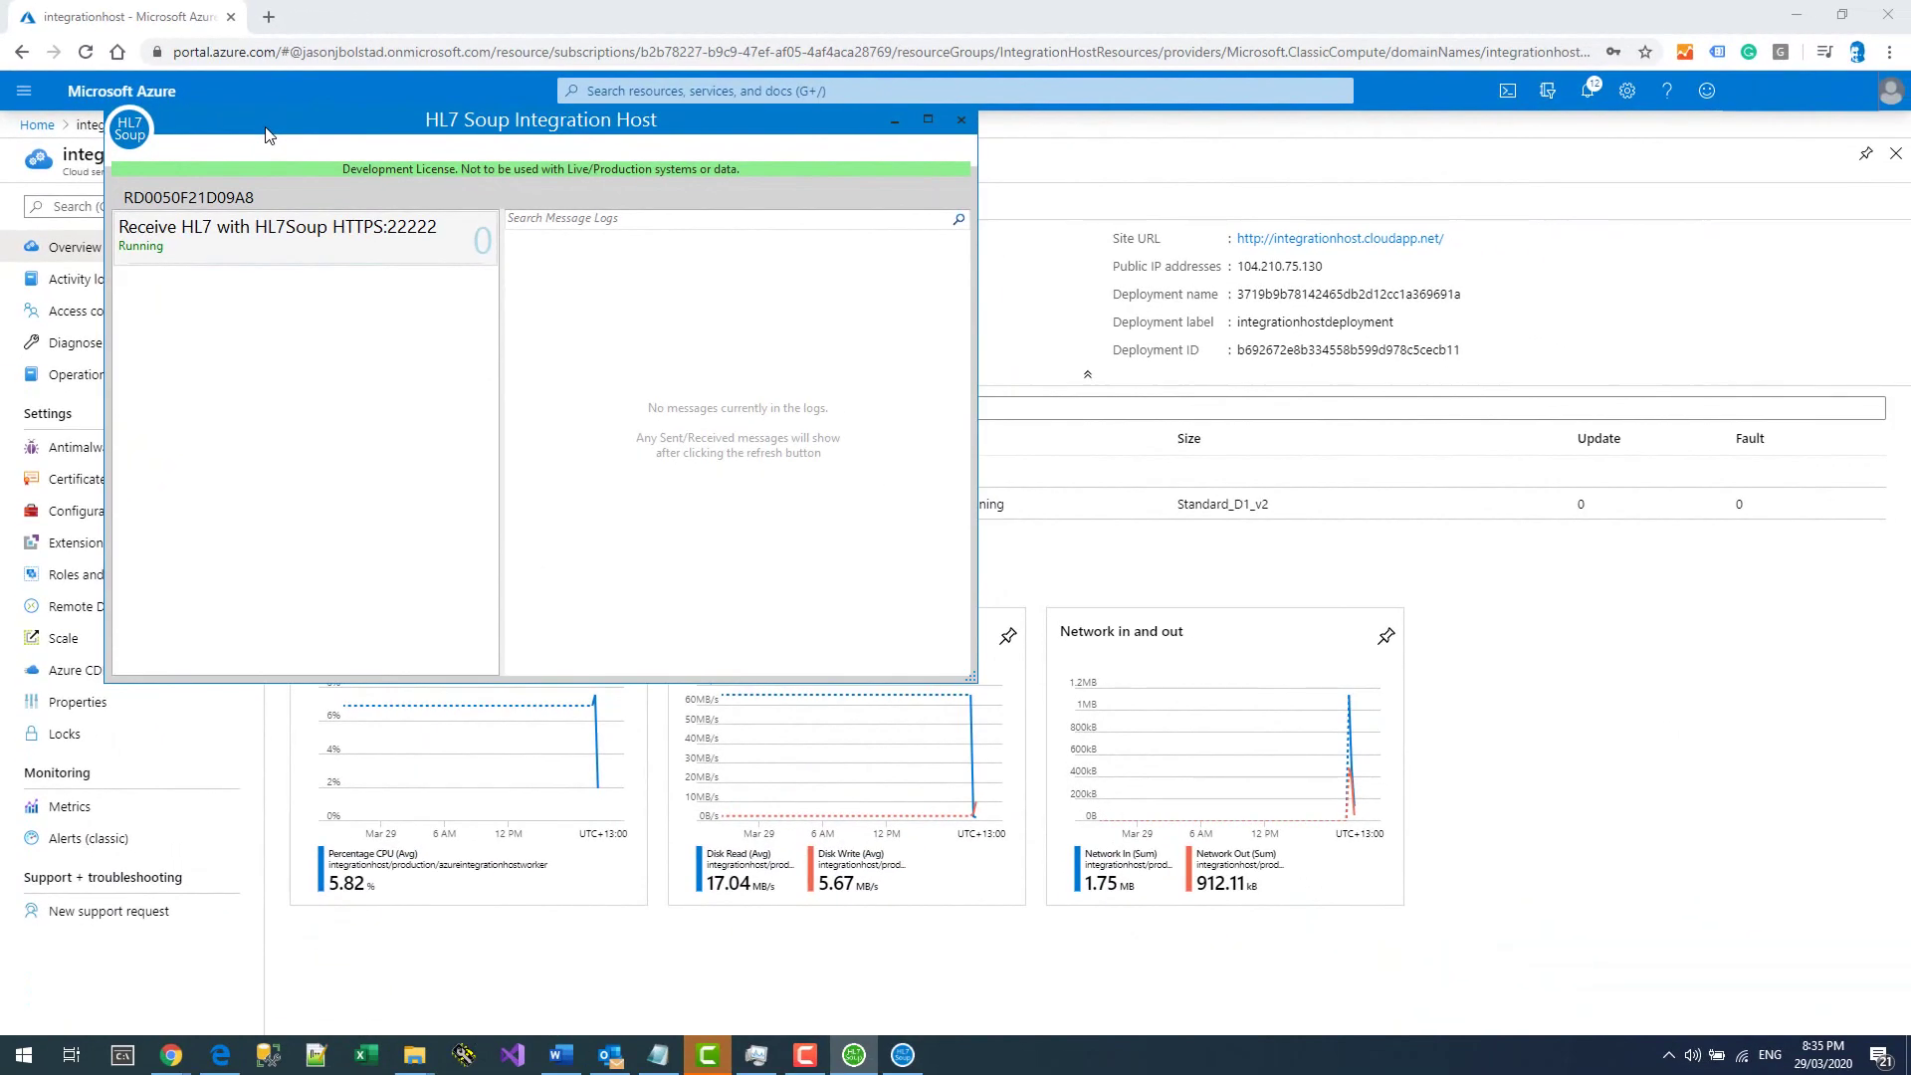
Auto-send the sample messages from the first one to the Azure host, receiving AA acknowledgements.
left_click(902, 1055)
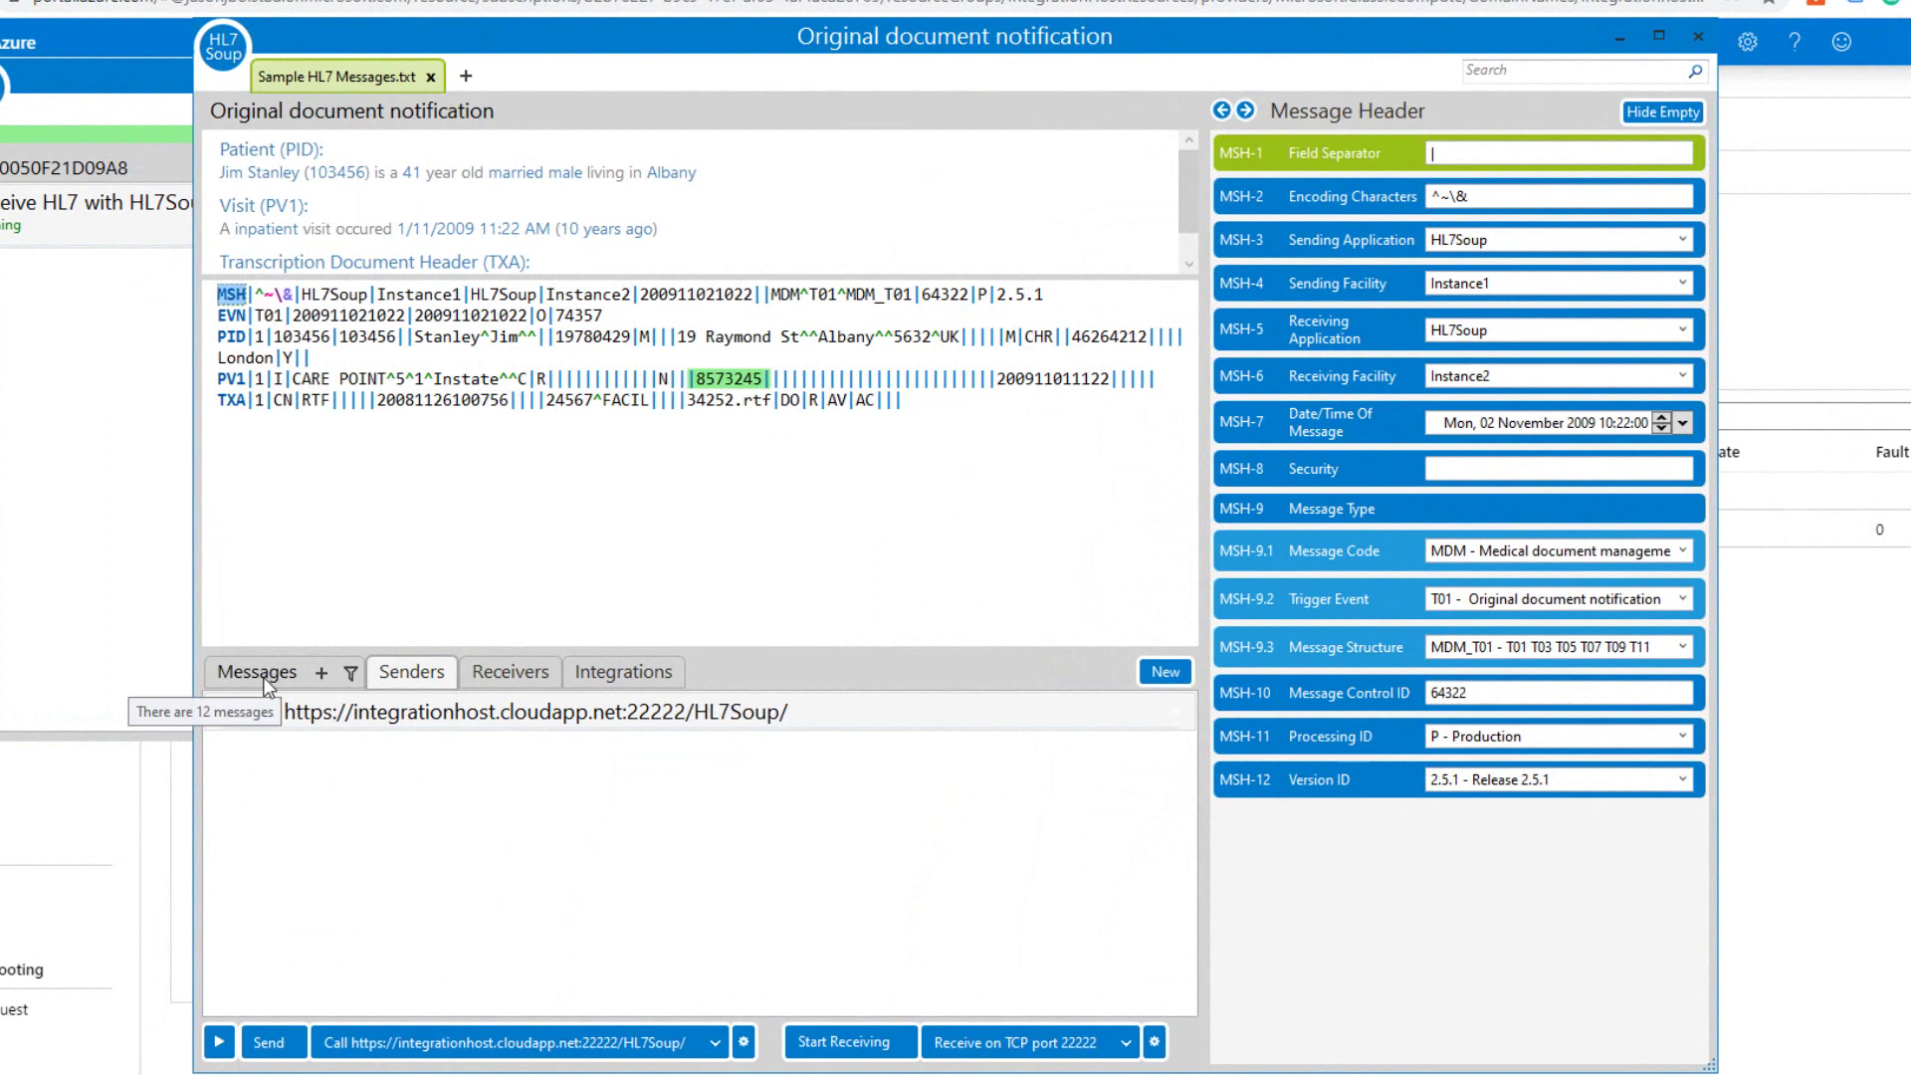
left_click(265, 677)
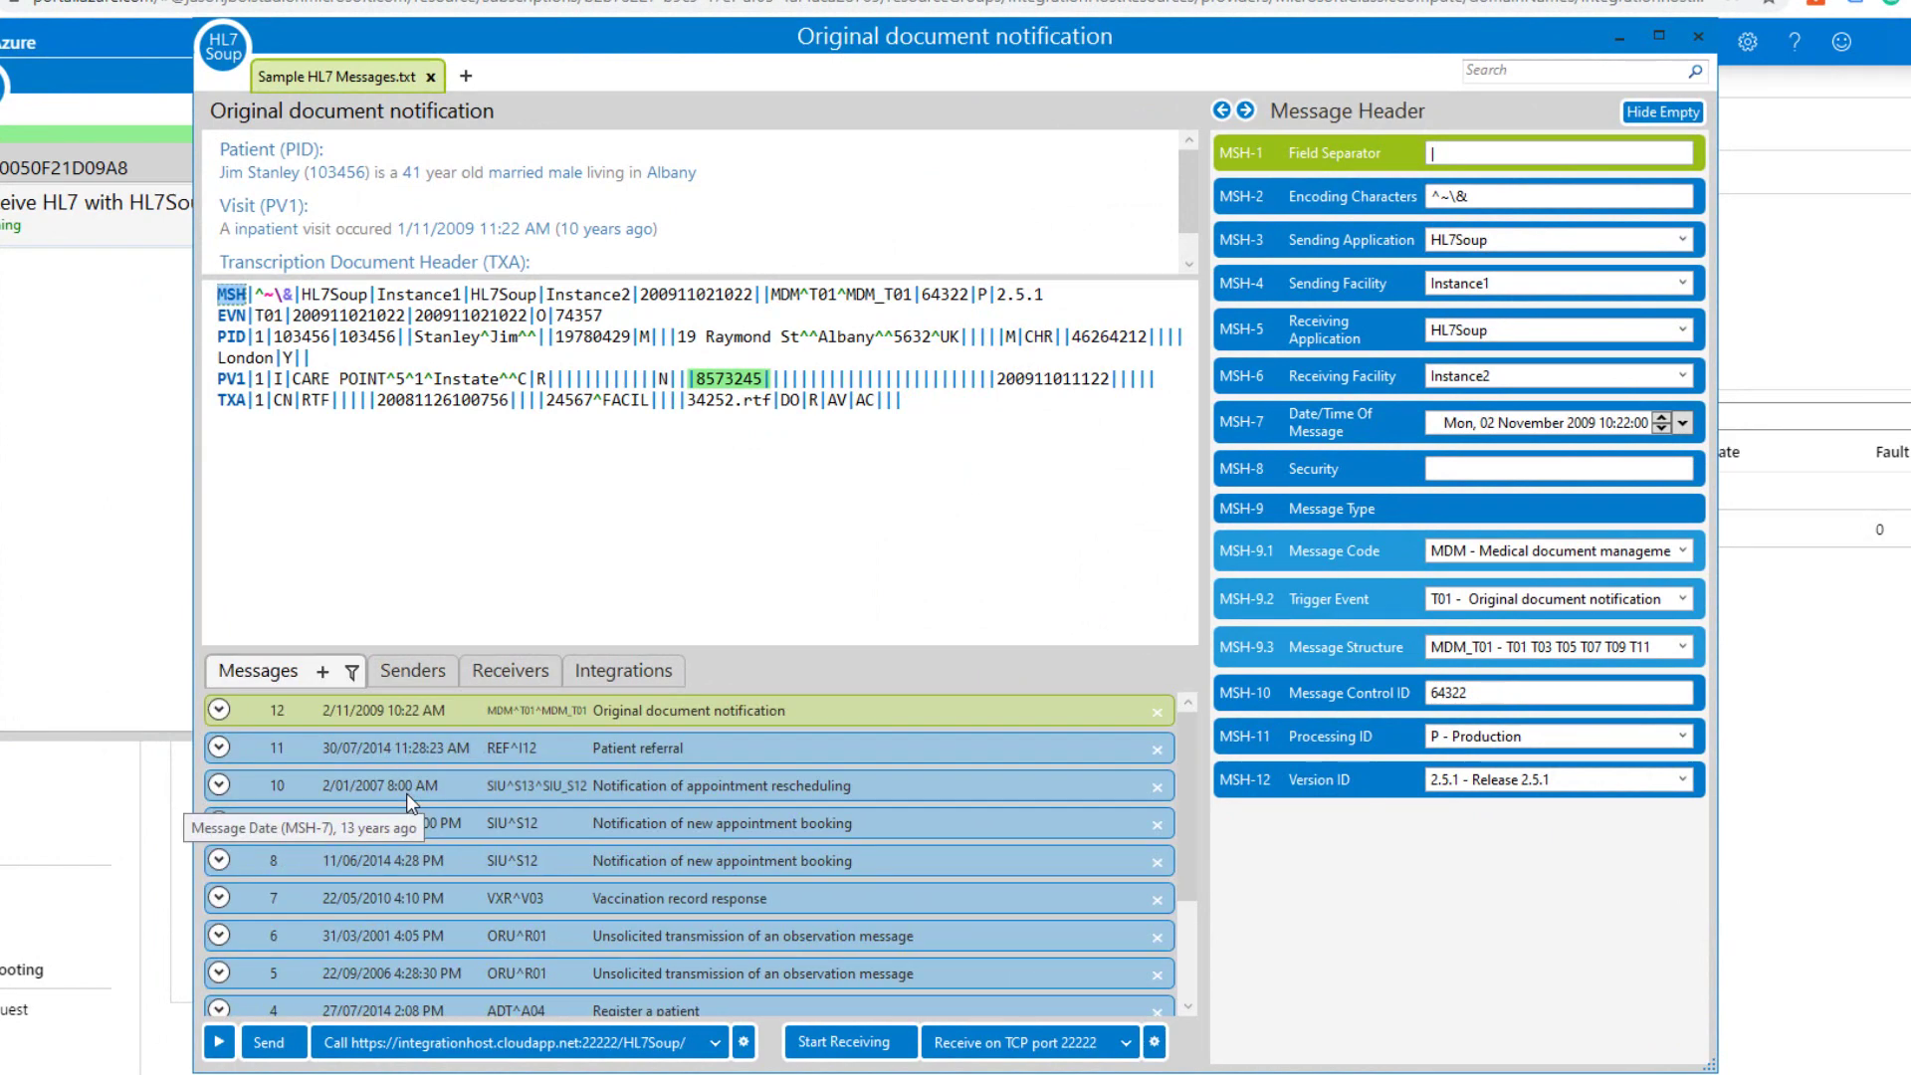
left_click(217, 1043)
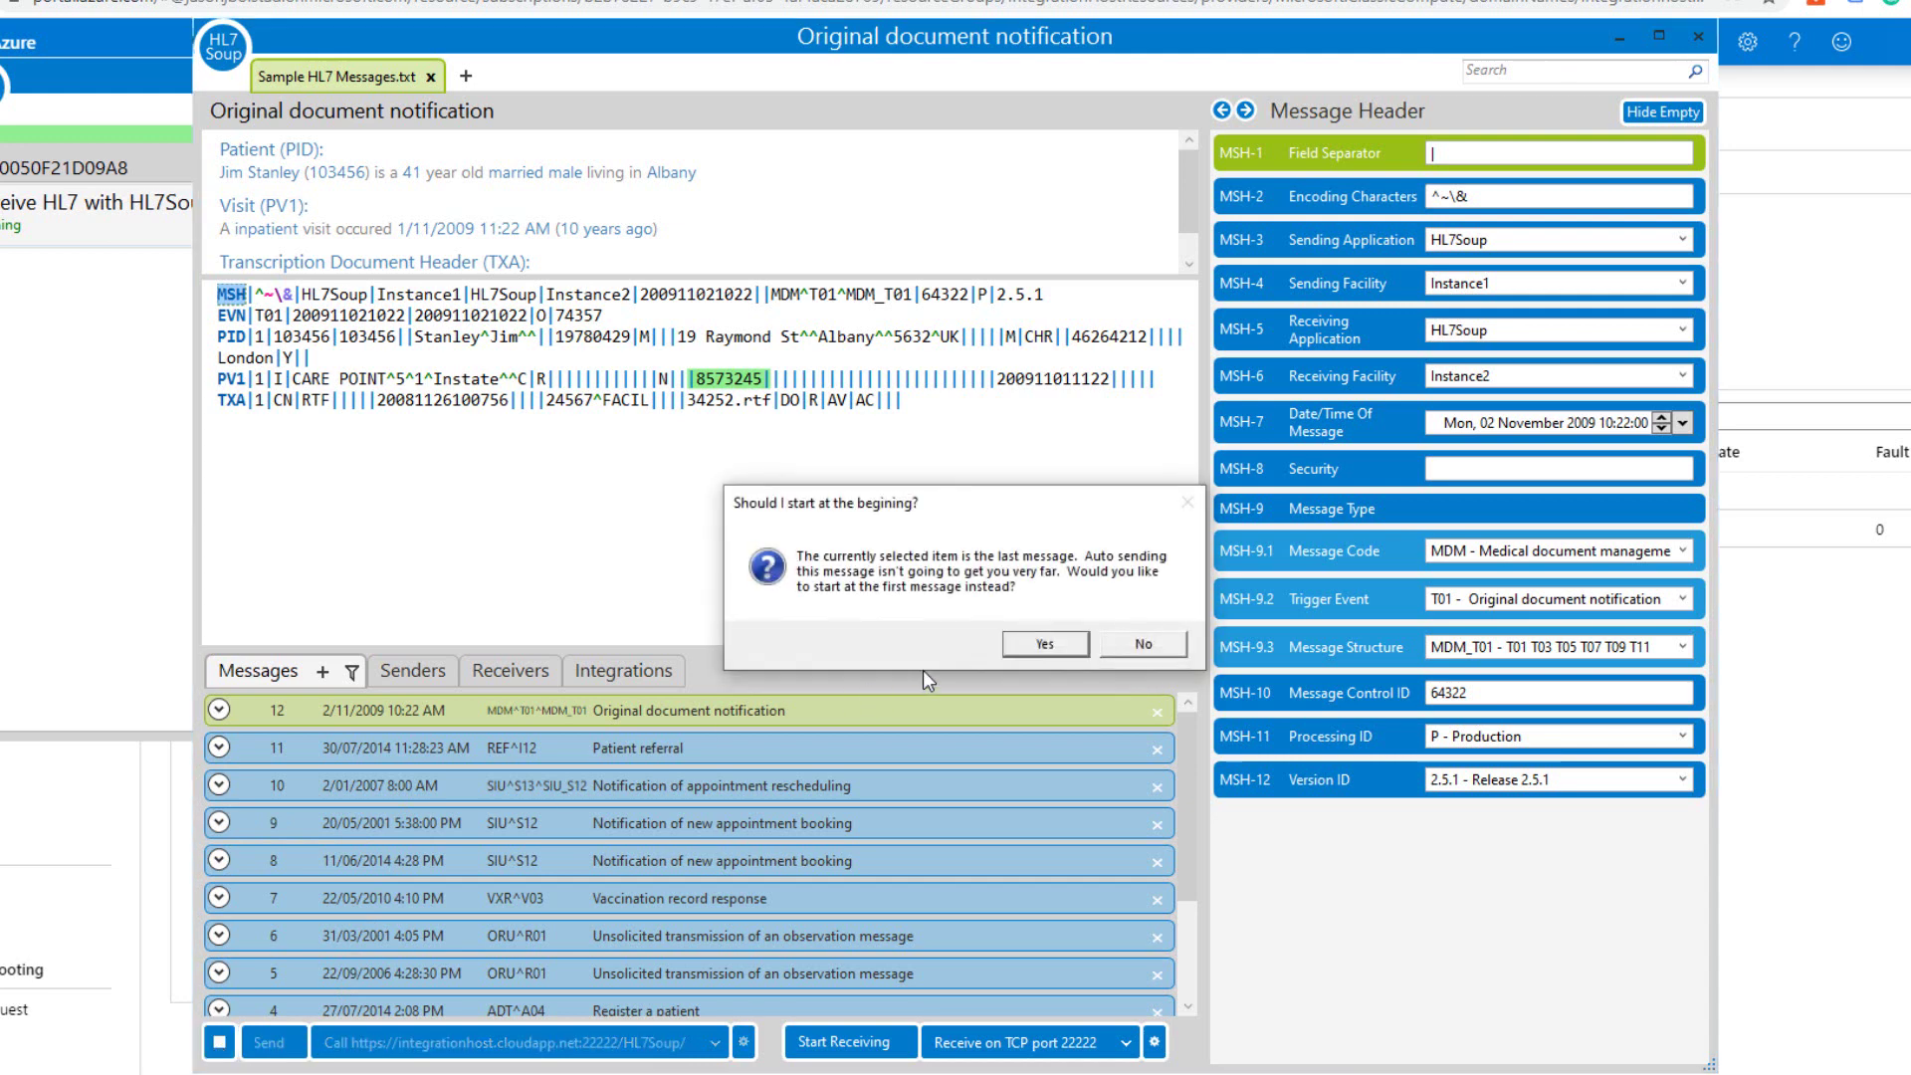
left_click(1044, 642)
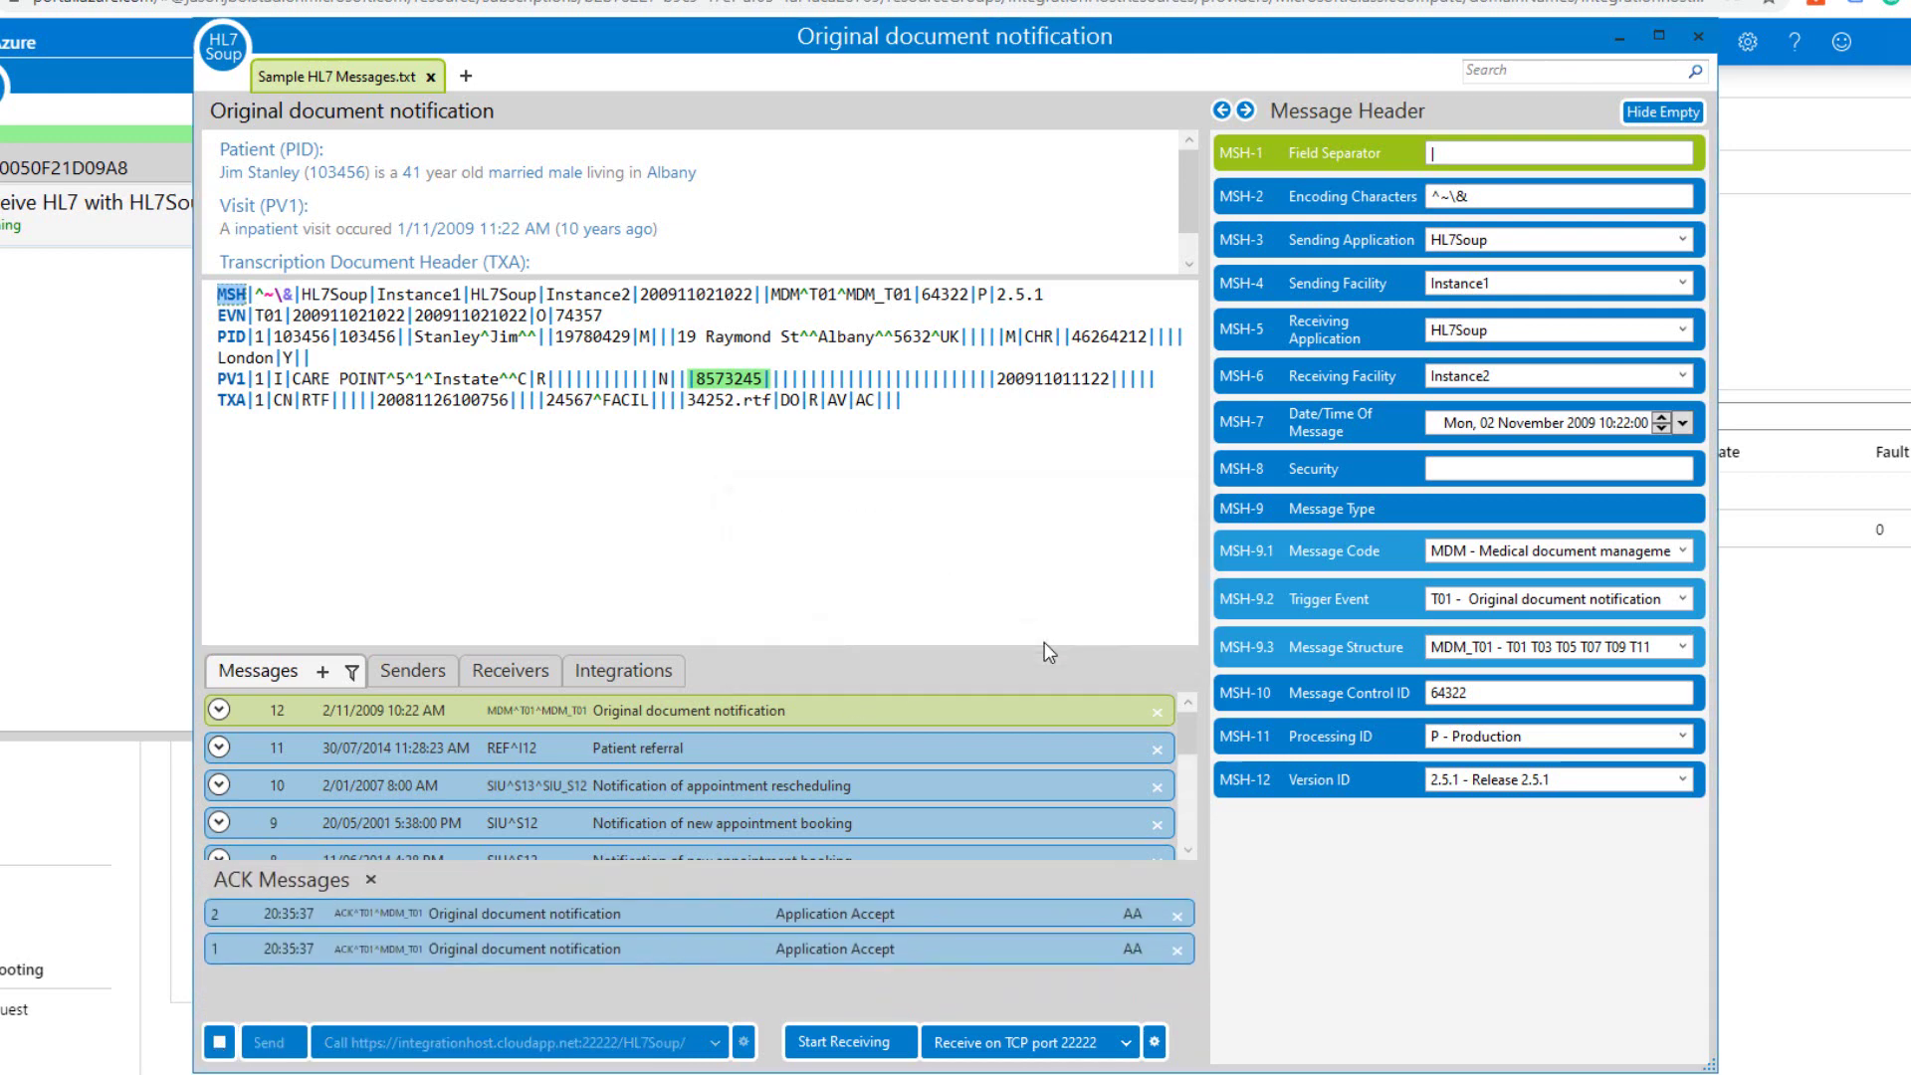